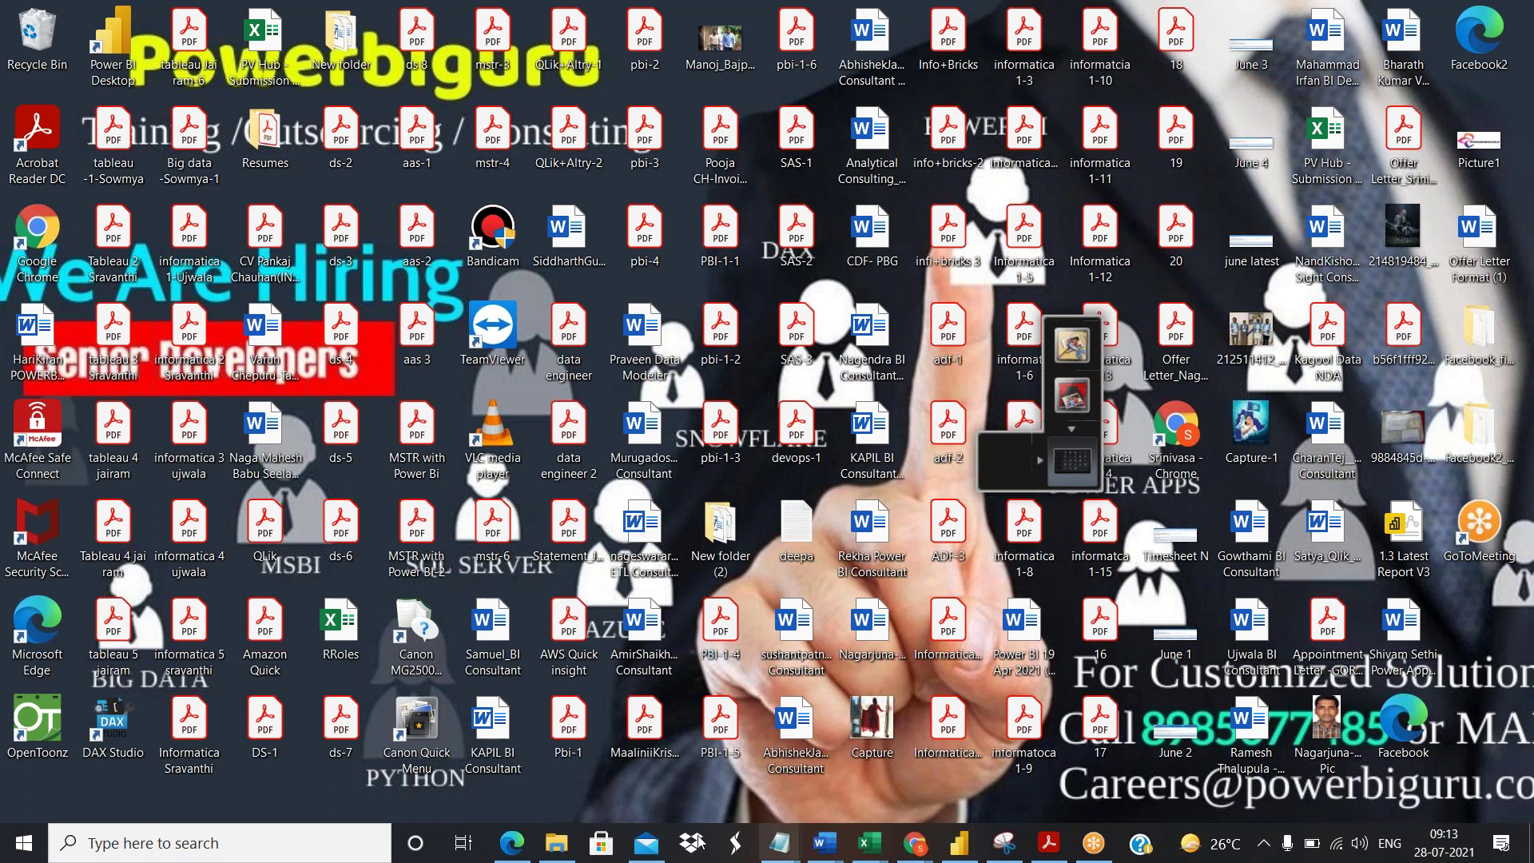
Open a blank Notepad document from the desktop.
key("super+r")
key("Return")
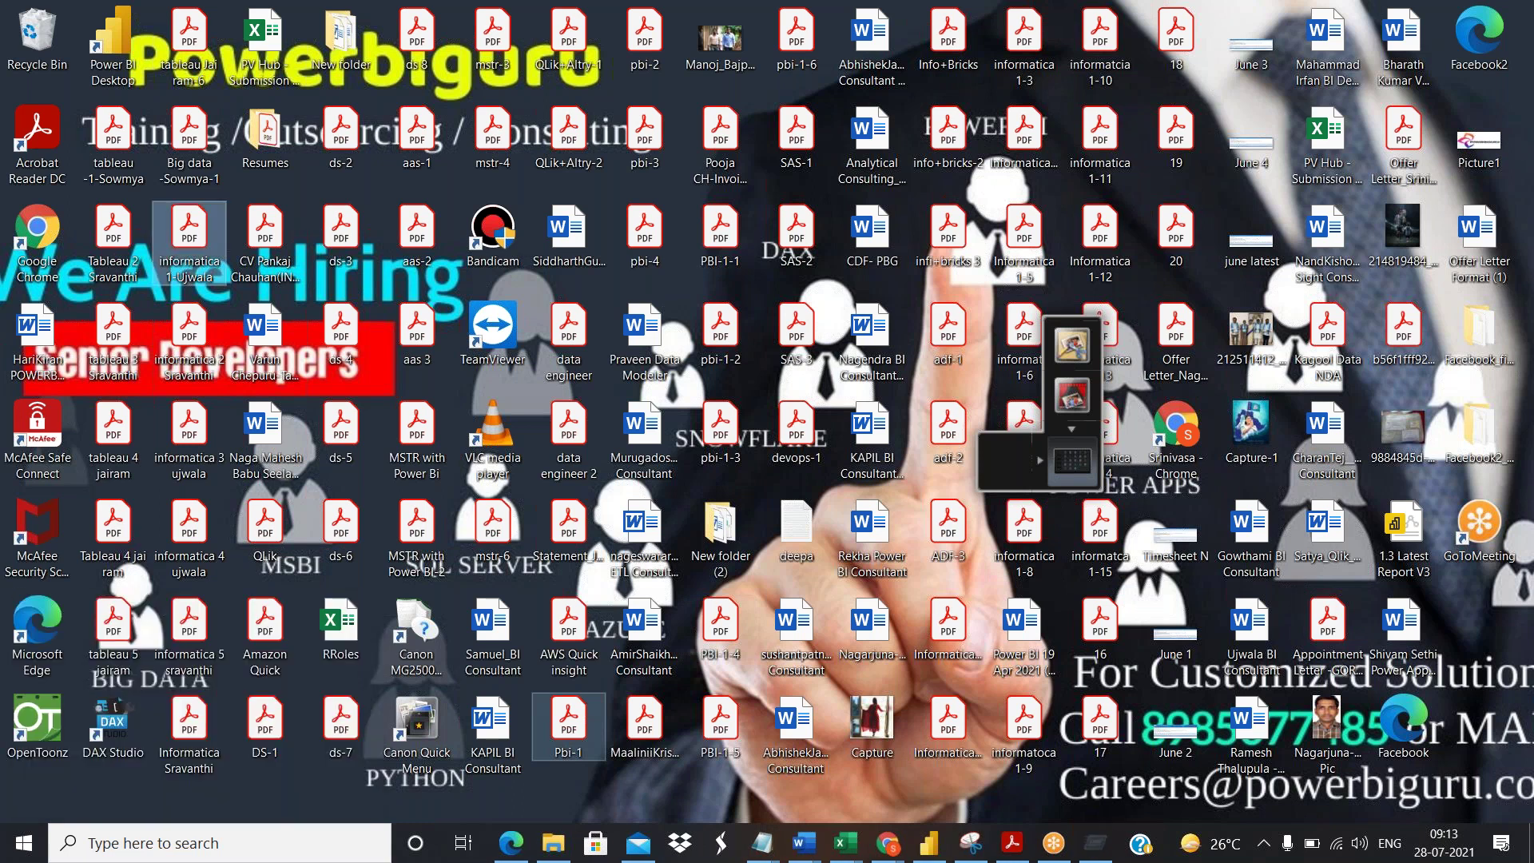
double_click(754, 233)
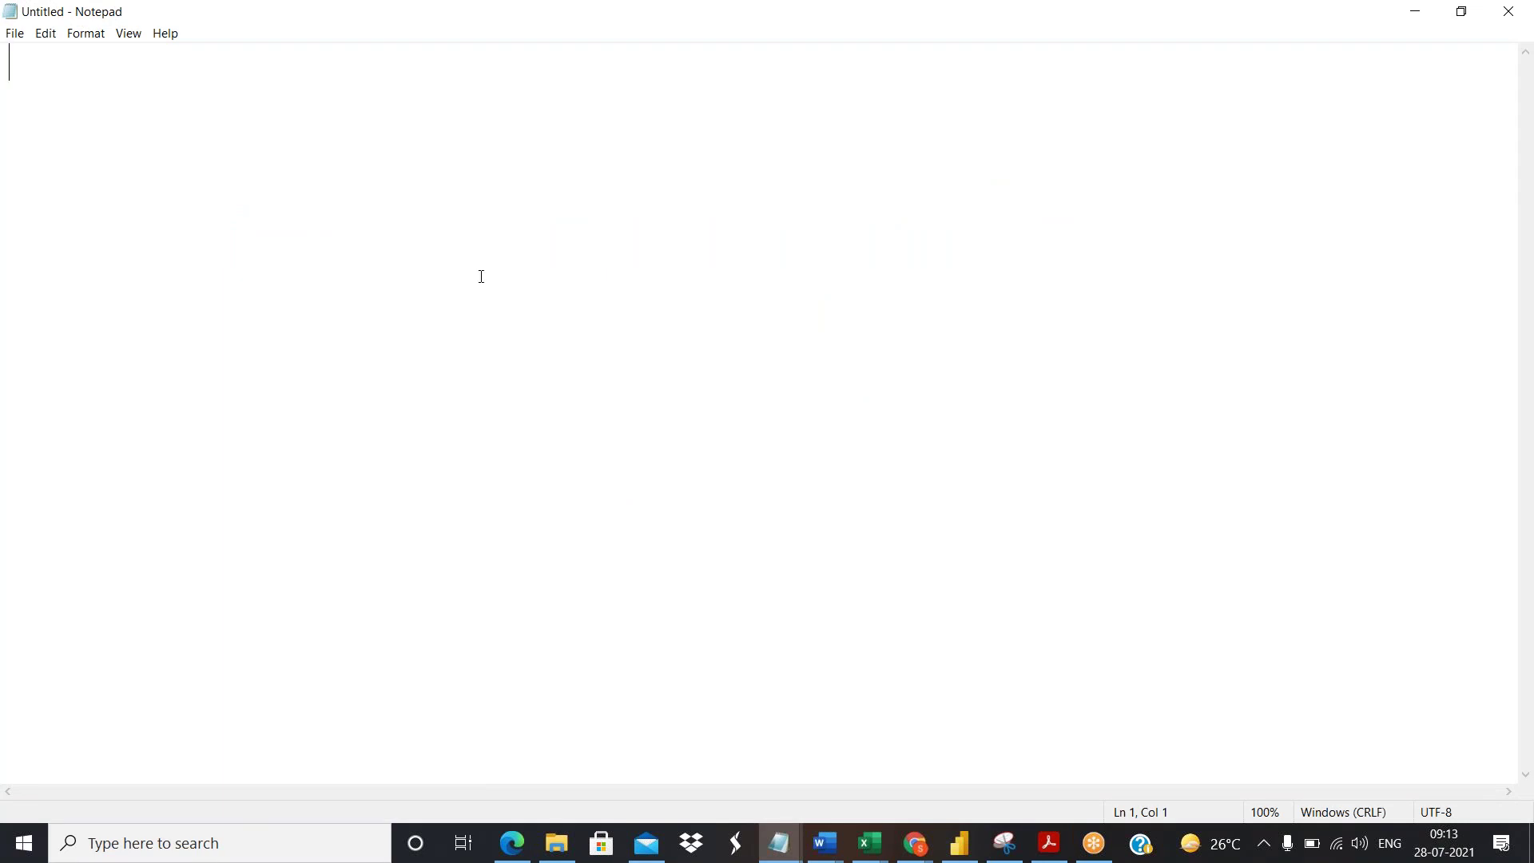
left_click(30, 851)
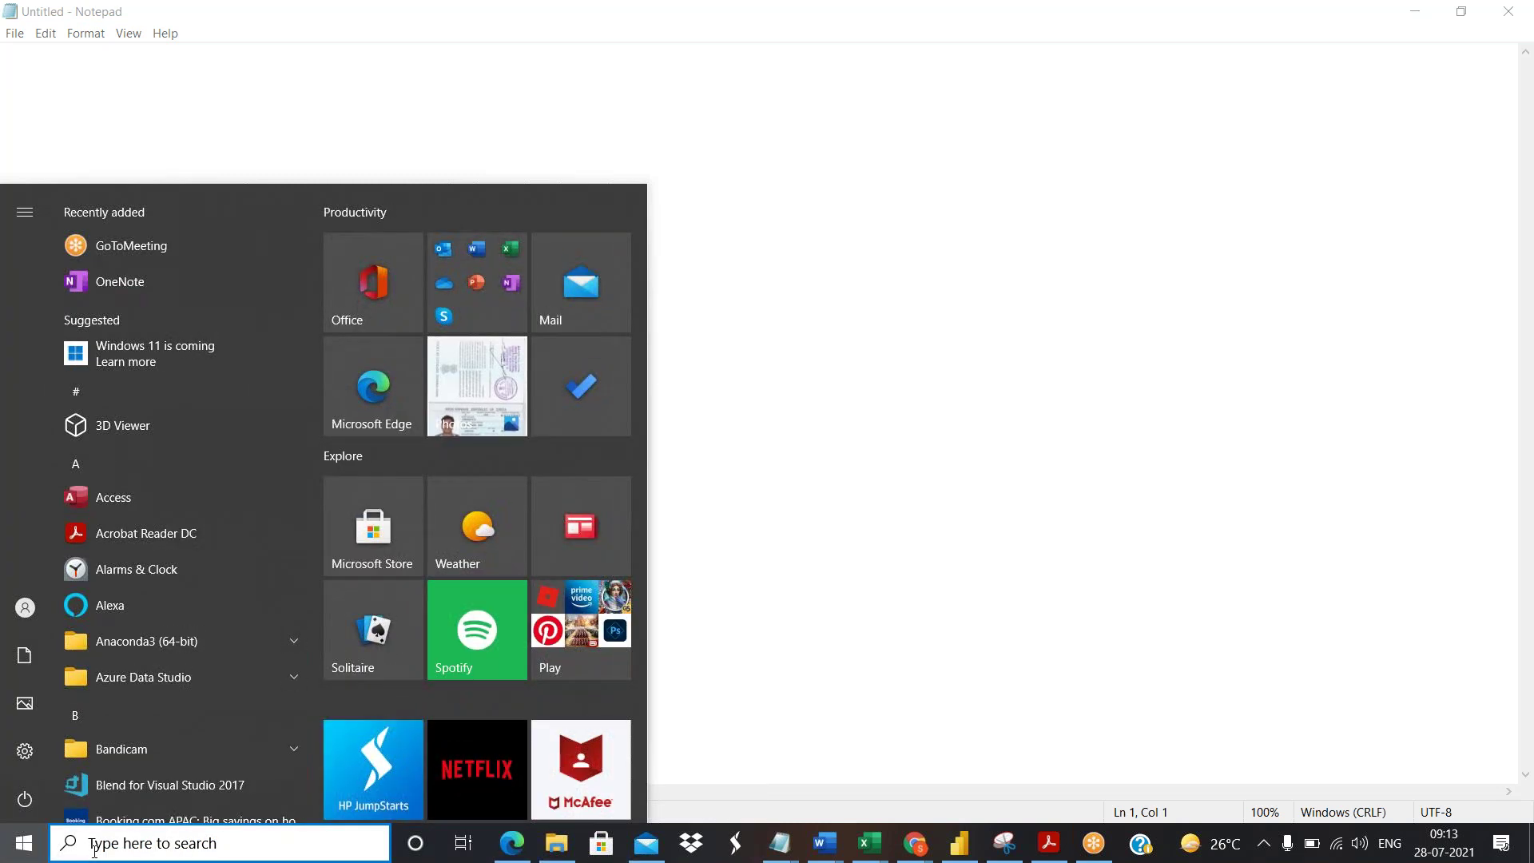
type("Power")
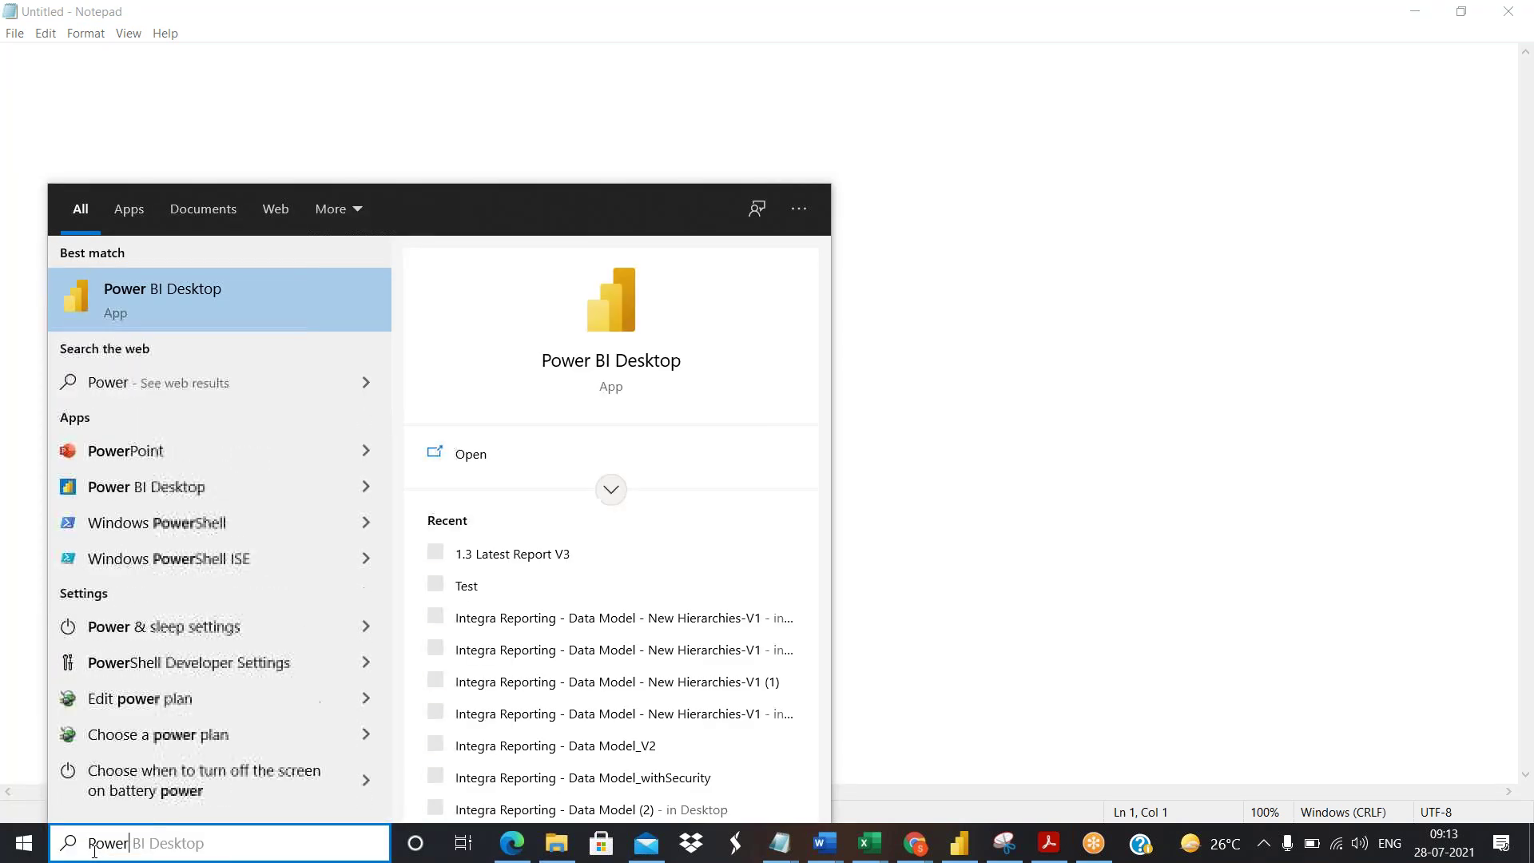
key("Right")
key("ctrl+a")
key("BackSpace")
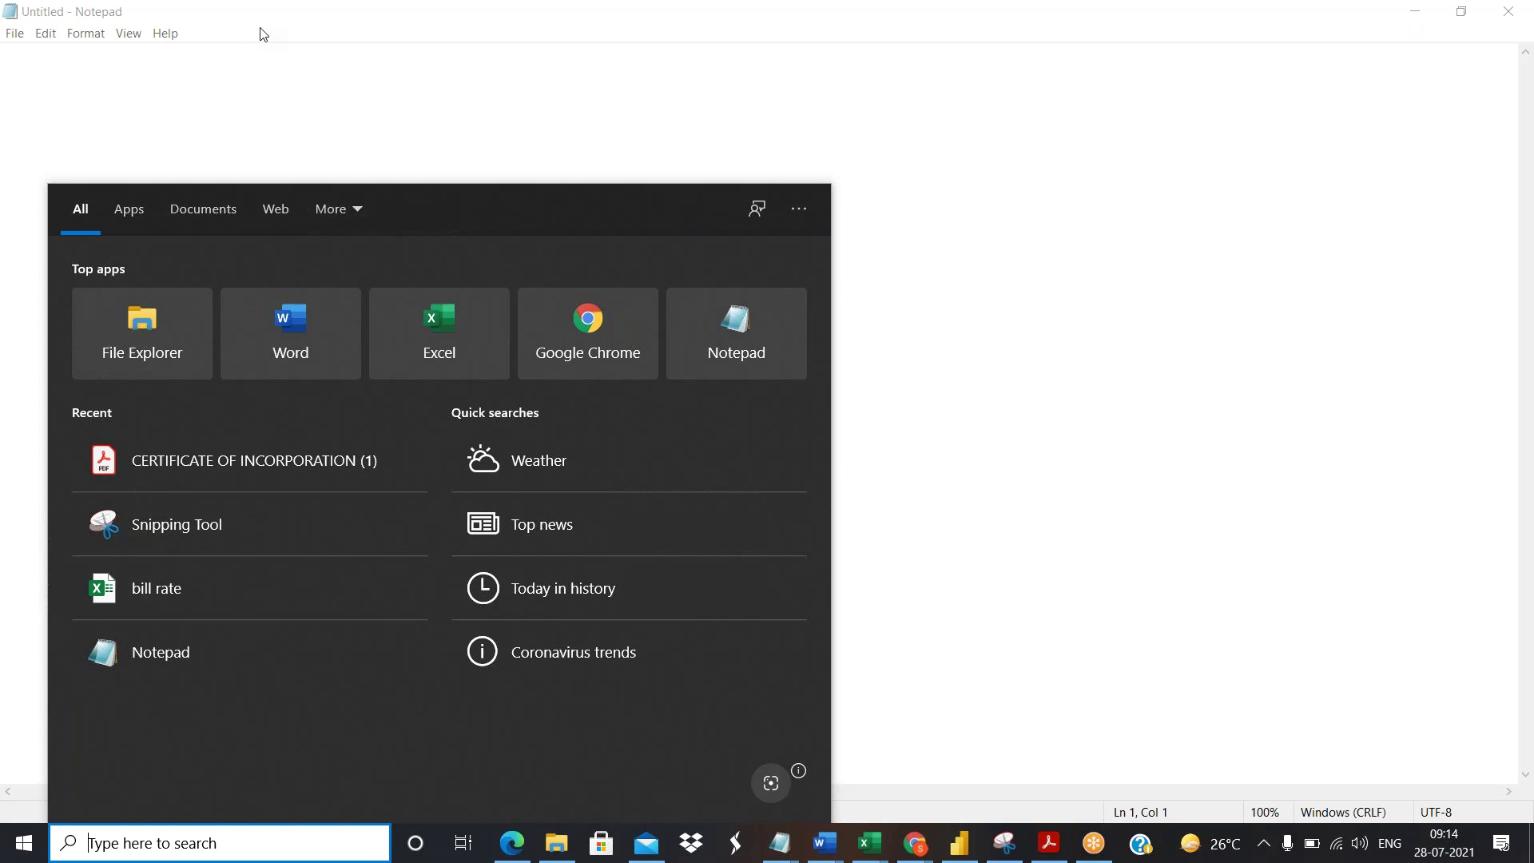
left_click(154, 89)
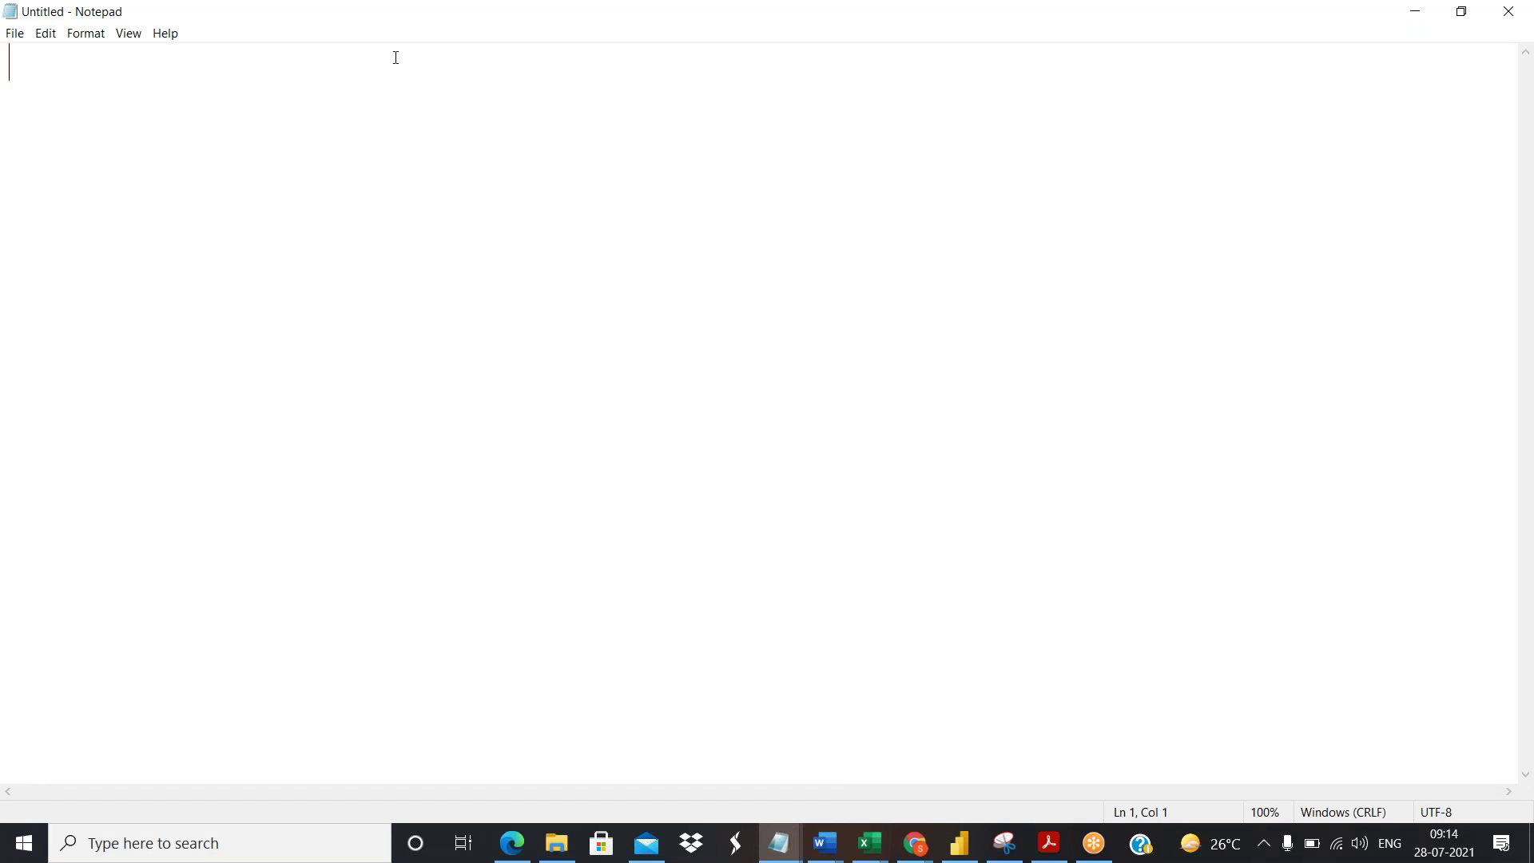
Search Windows for "magni" and open Magnifier.
left_click(124, 844)
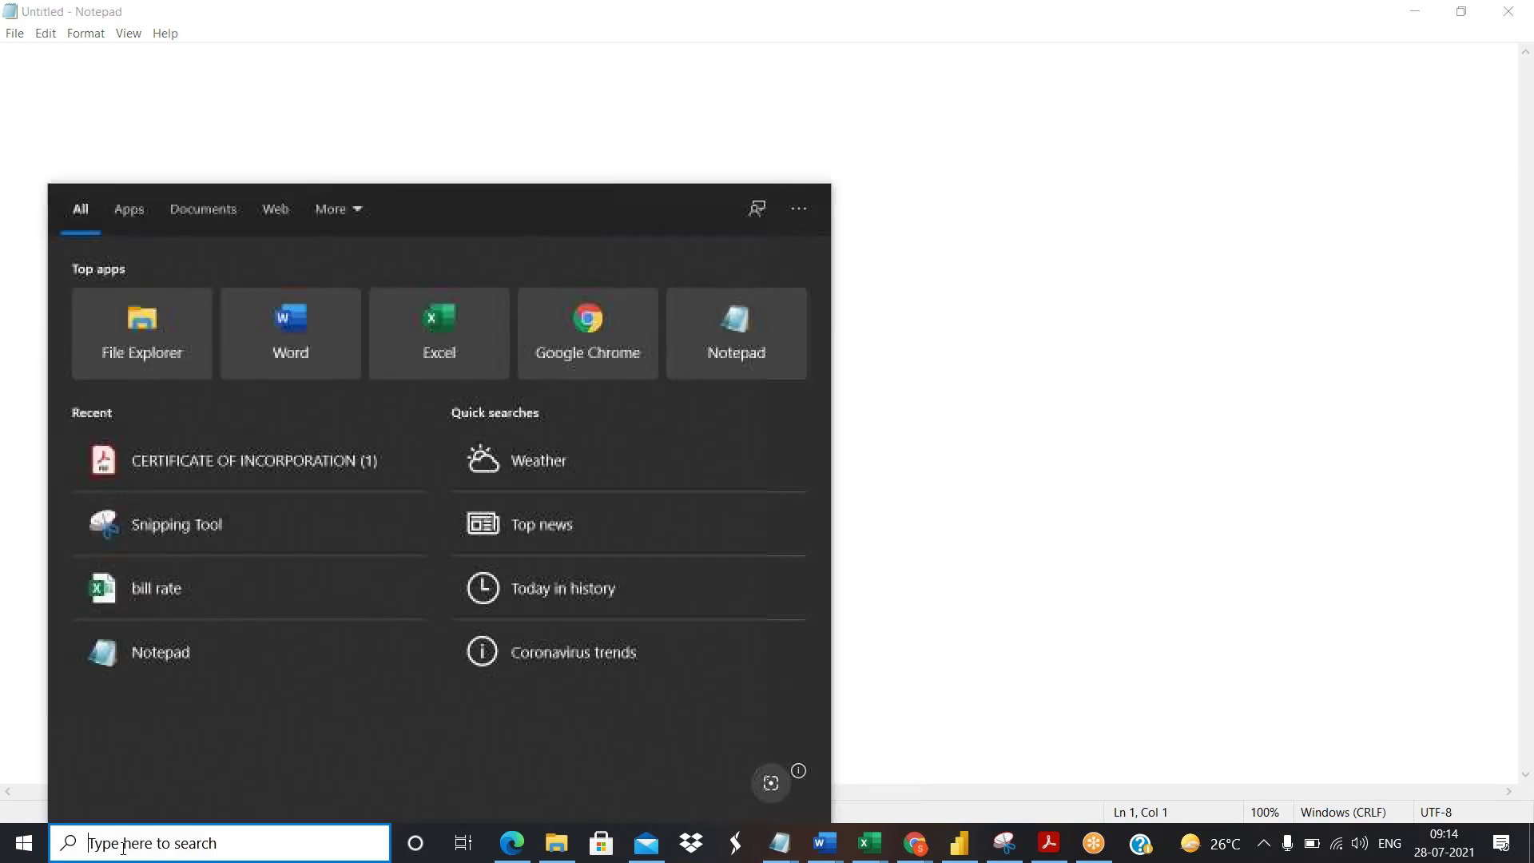
type("magni")
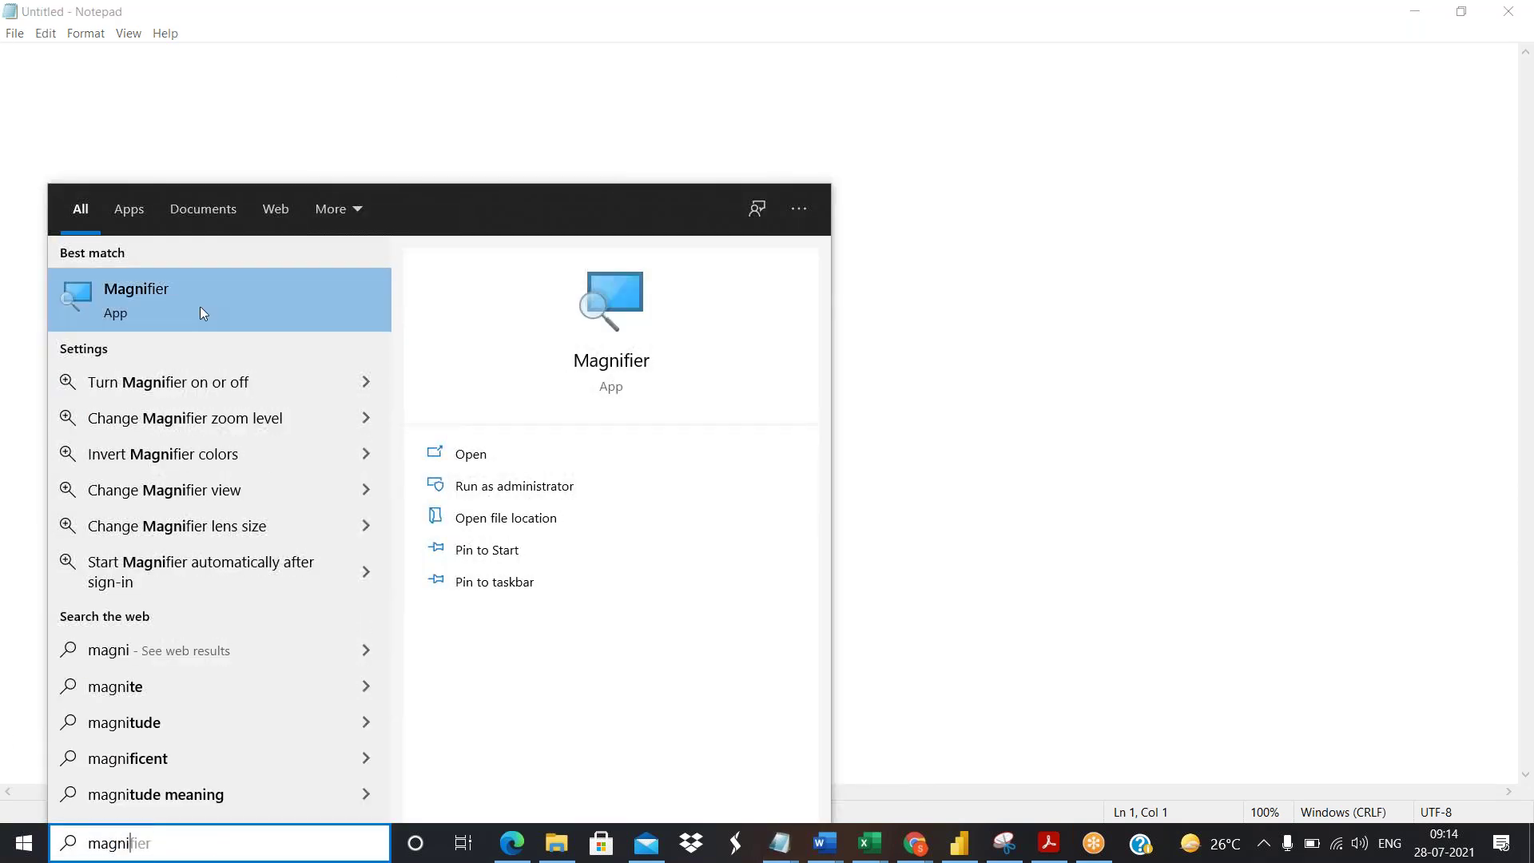
left_click(200, 306)
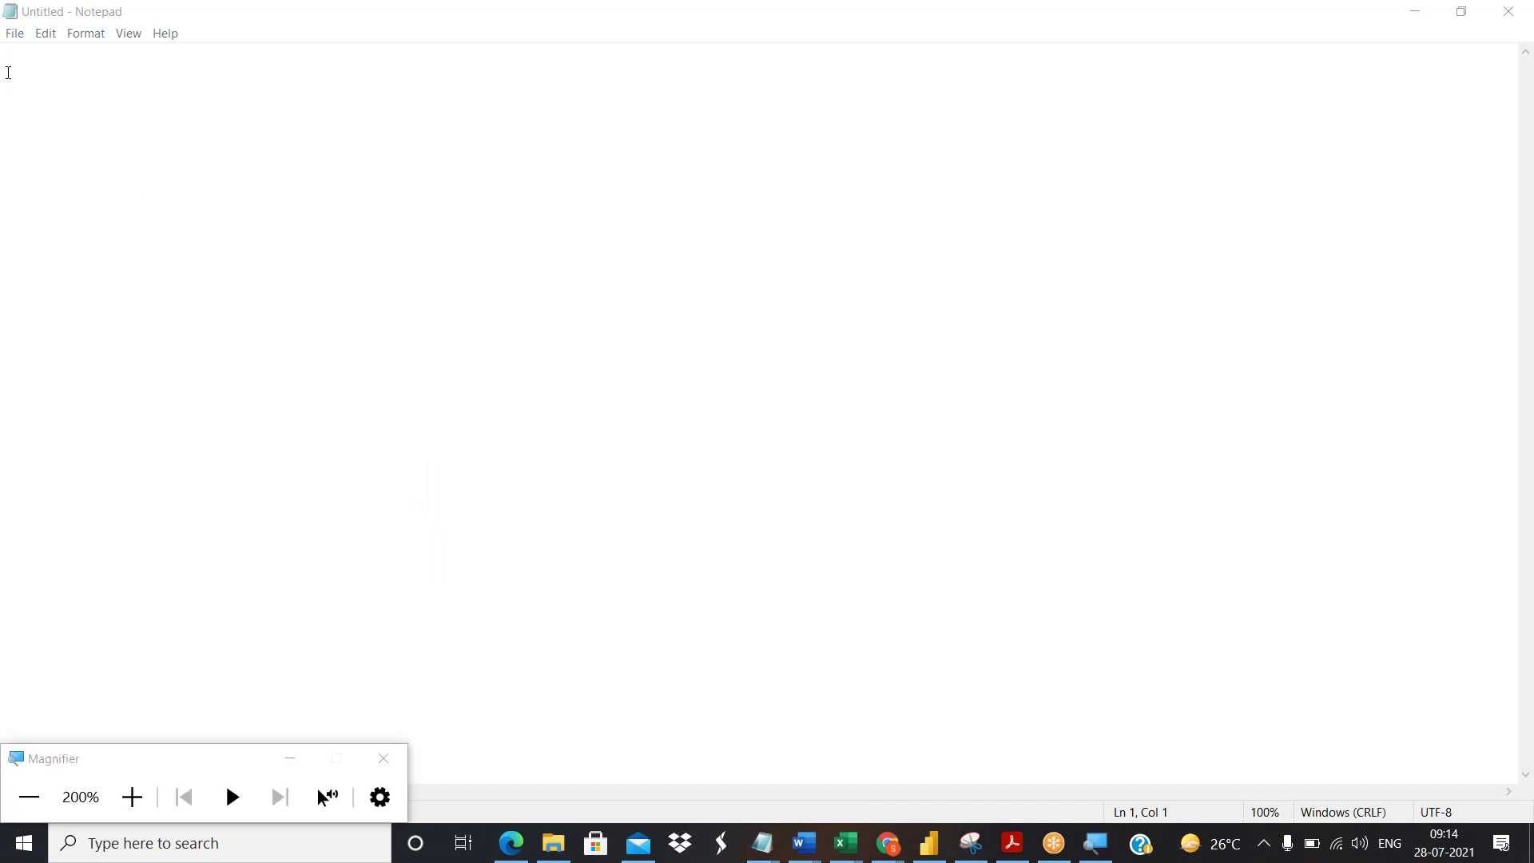
Restore the Notepad window to a smaller size and write the heading "Power BI" underlined with dashes, leaving a blank line.
left_click_drag(174, 20, 257, 31)
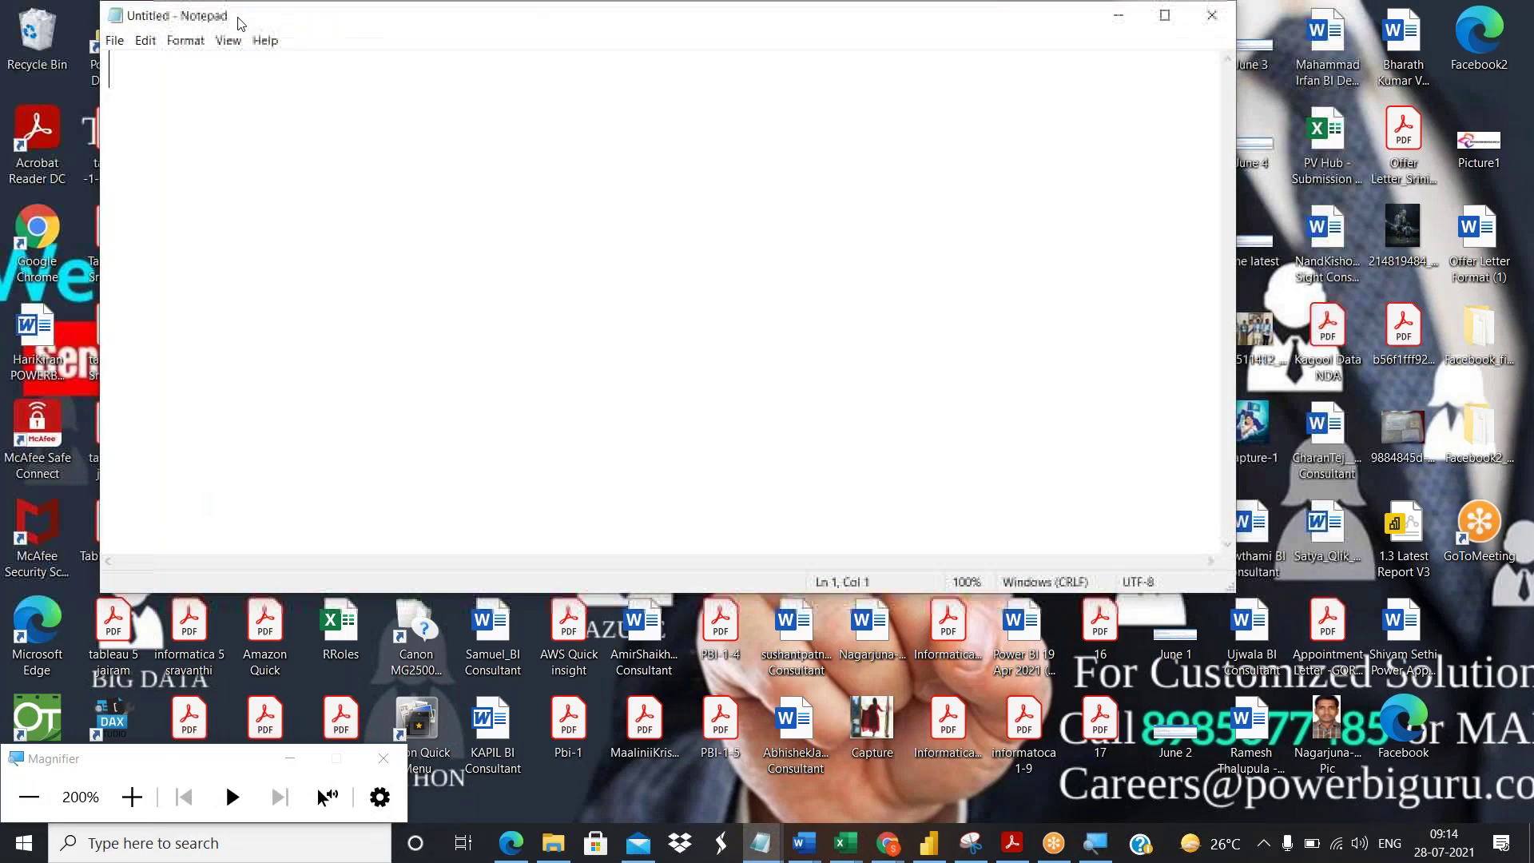
type("Power ")
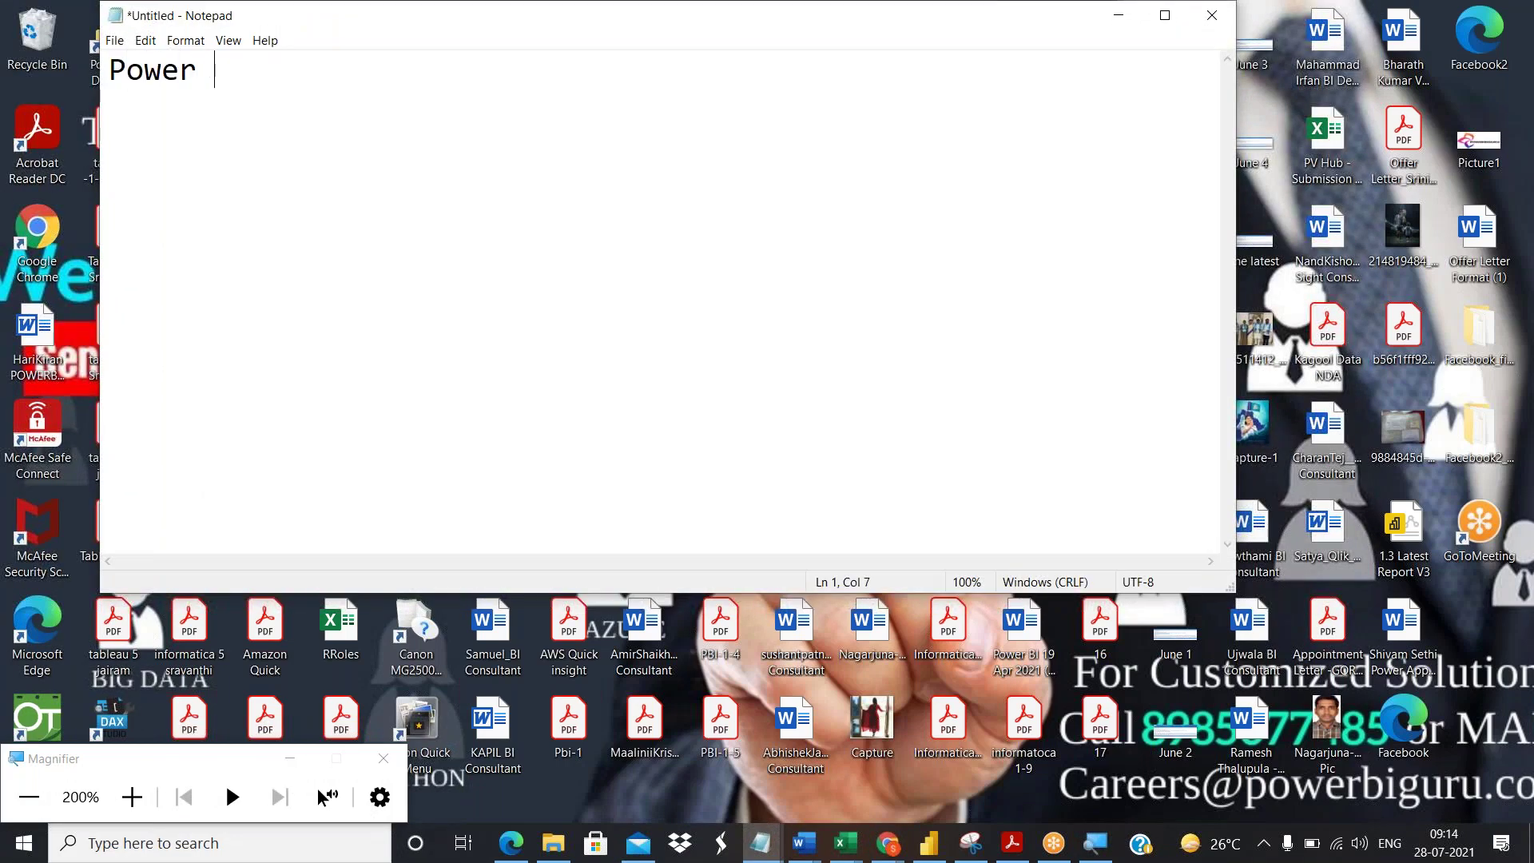
type("BUI")
key("BackSpace")
key("BackSpace")
type("I")
key("Return")
type("---------")
key("Return")
key("Return")
Below the heading, list "Power BI -Desktop /service/mobile", "DAX" and "SSAS" on separate lines.
type("Powe")
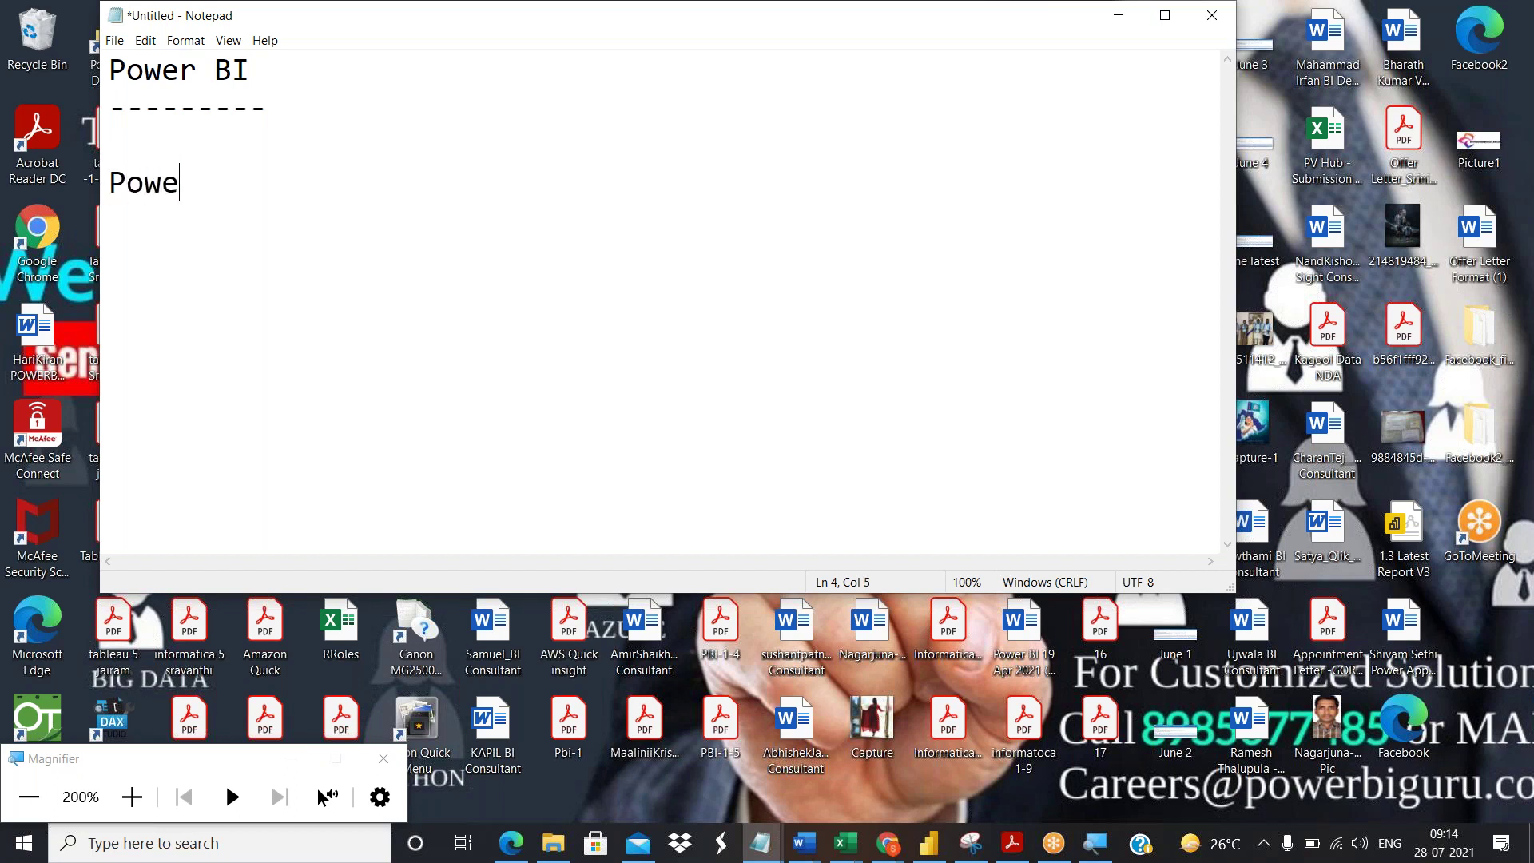
type("r BI -Desktop ")
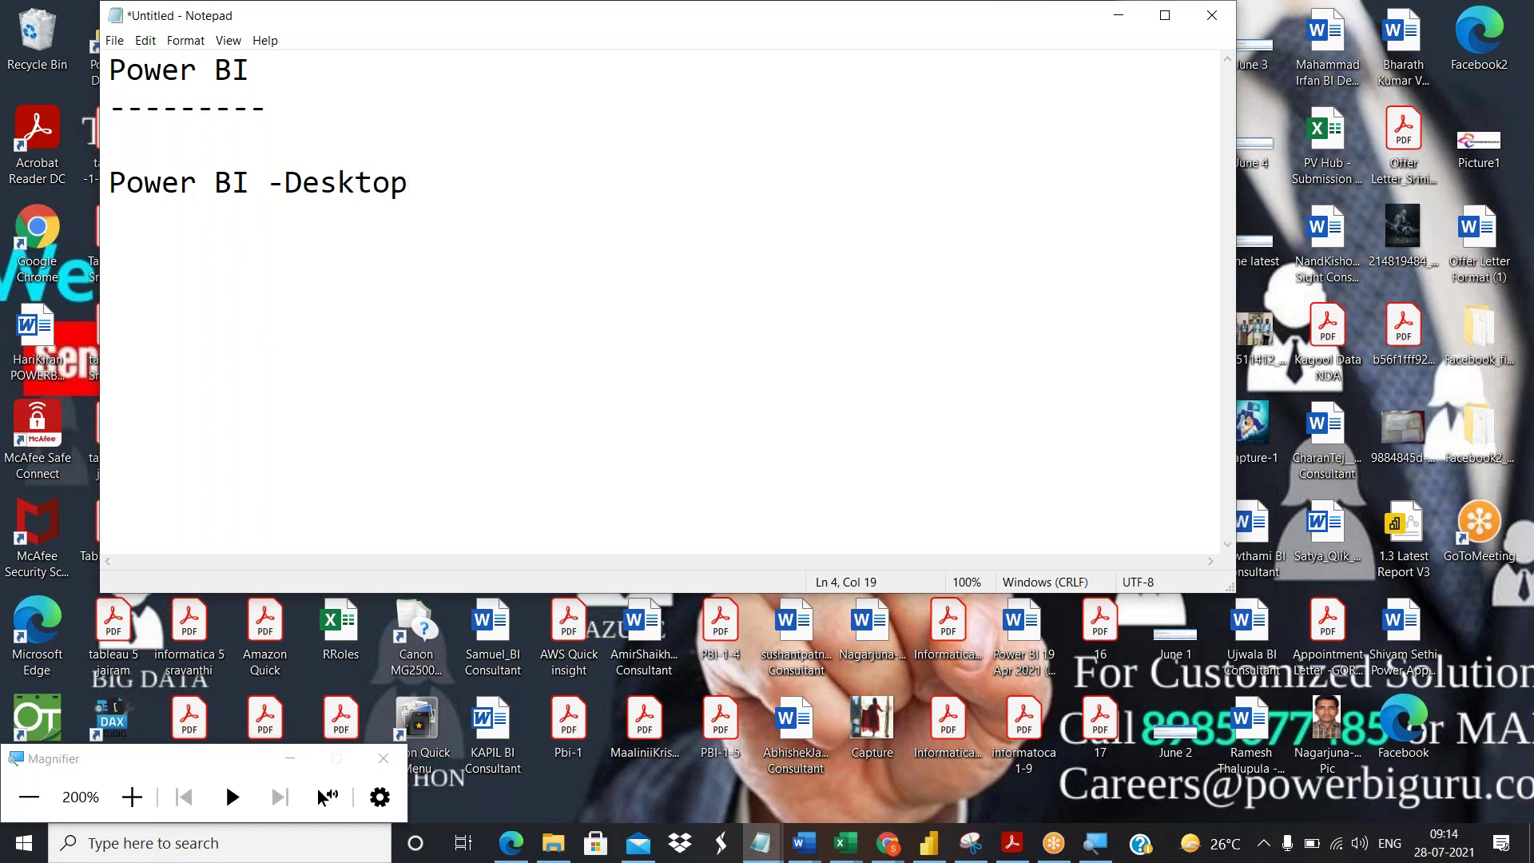
type("/service")
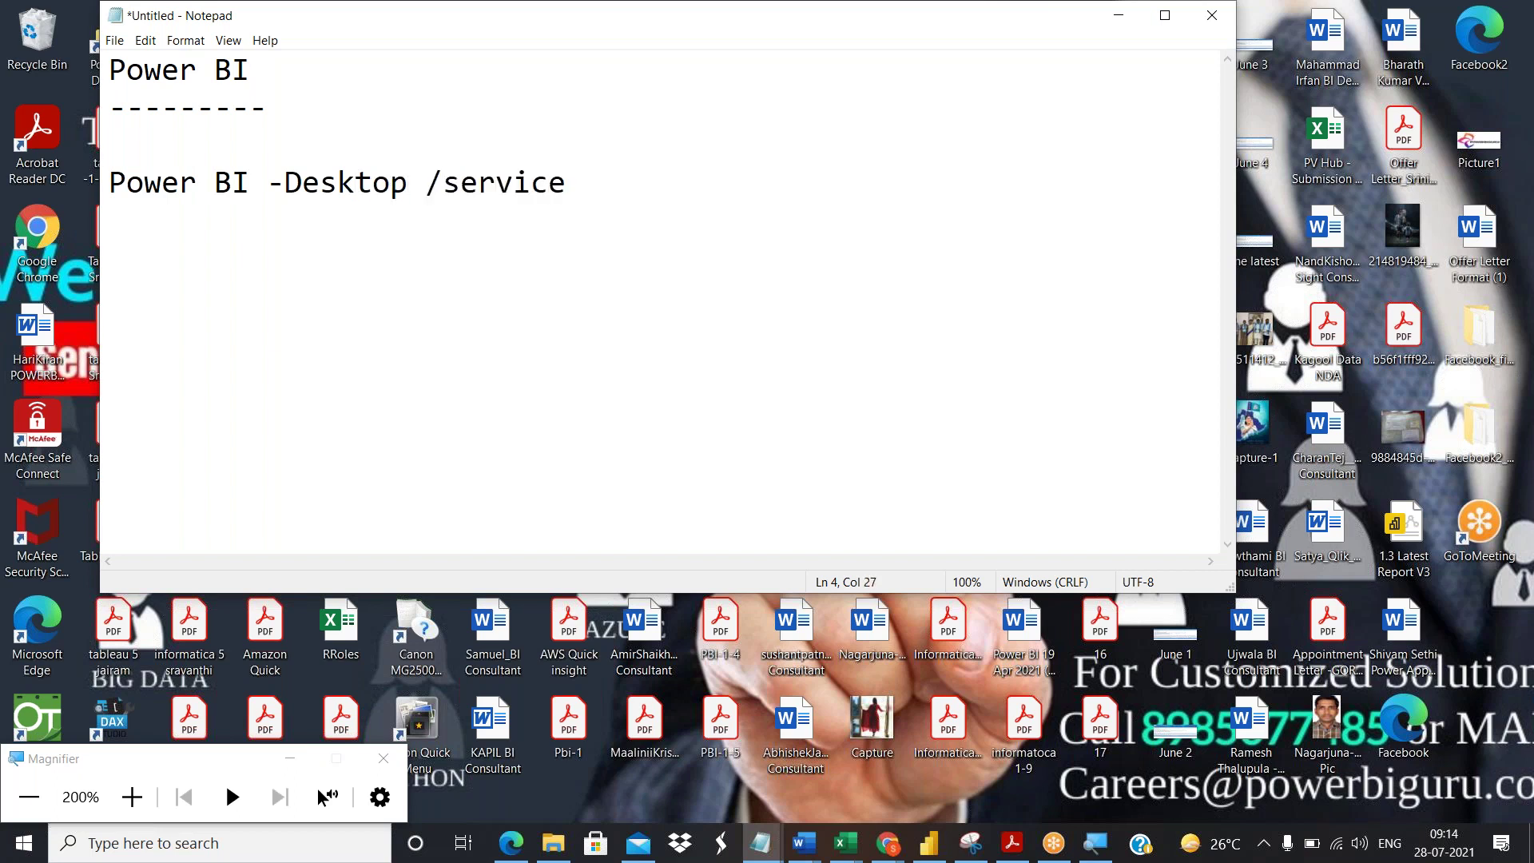
type("/mobile")
key("Return")
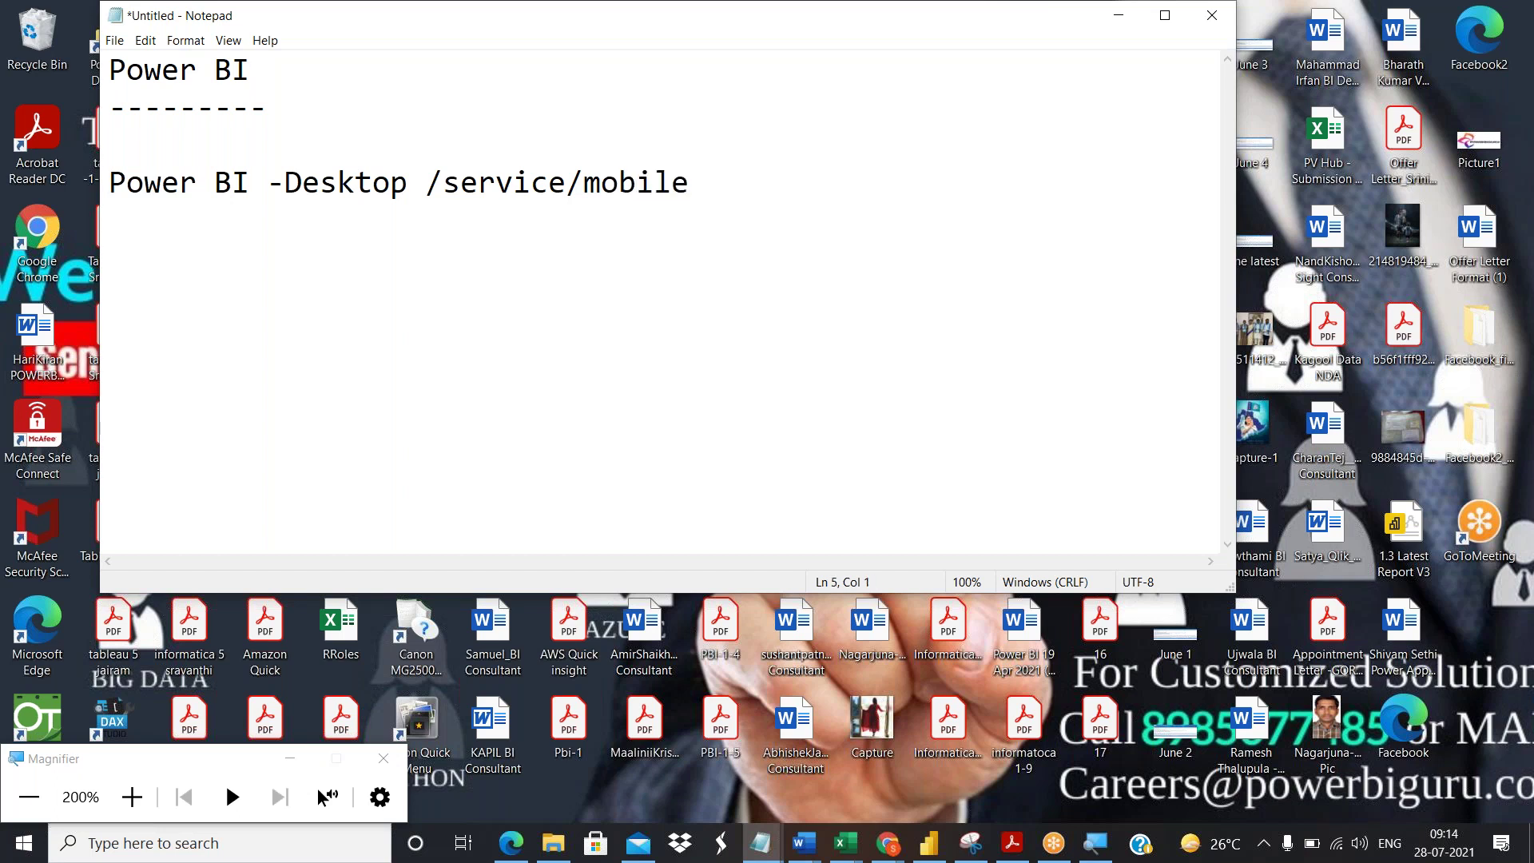
type("DAX")
key("Return")
type("SSAS")
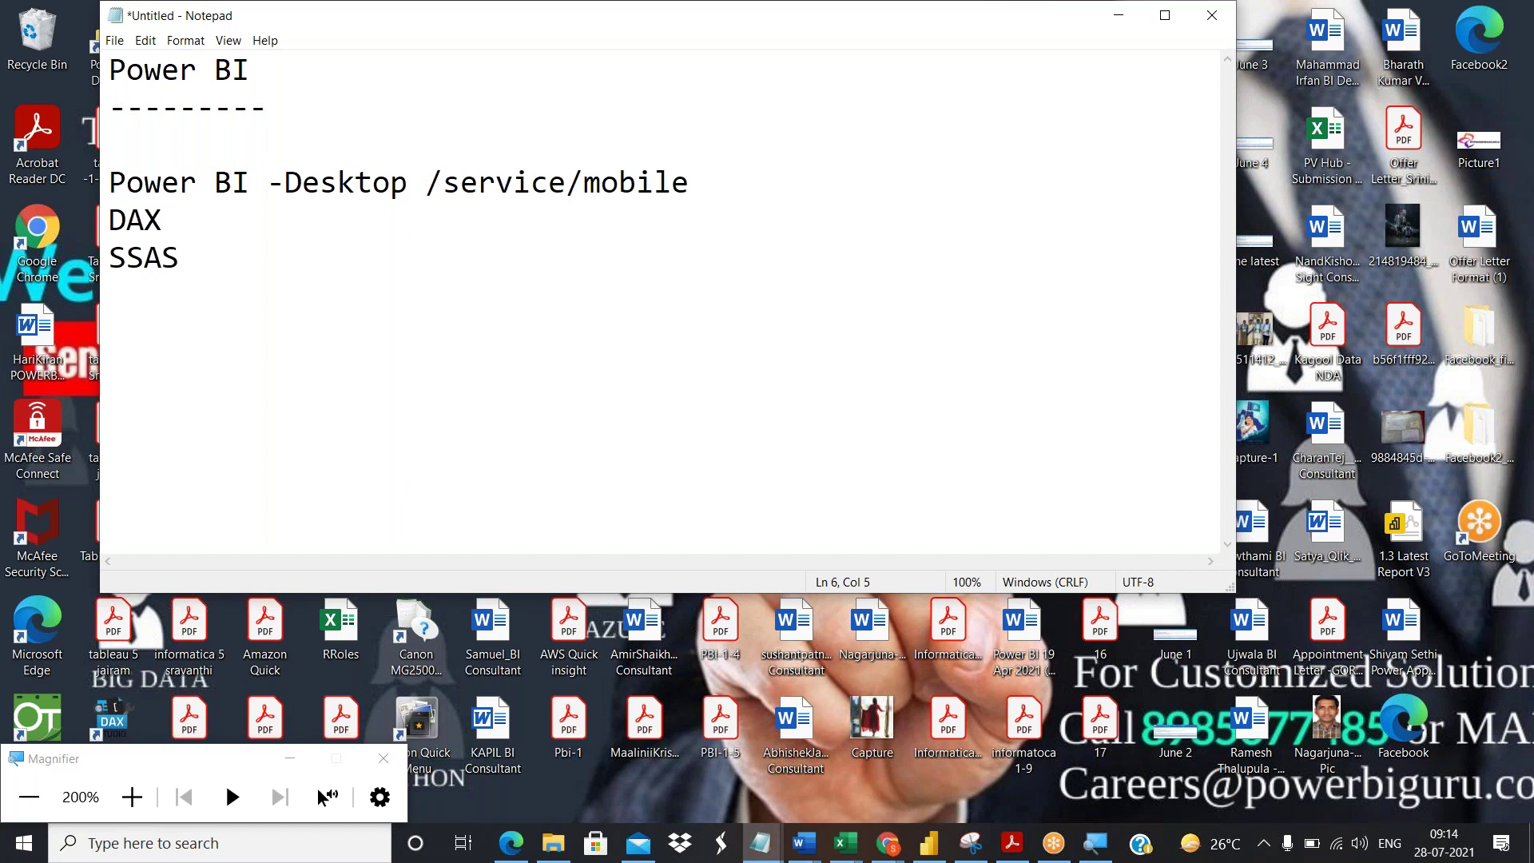
Add a dashed divider below SSAS, with one blank line between them.
key("Return")
key("Return")
type("------------------------")
key("Left")
key("Left")
key("Left")
key("Left")
key("Left")
key("Left")
key("Left")
key("Left")
key("Left")
key("Left")
left_click(523, 336)
List "SQl" and "ETL" on separate lines under the dashed divider.
key("Return")
type("SQl")
key("Return")
type("ETL")
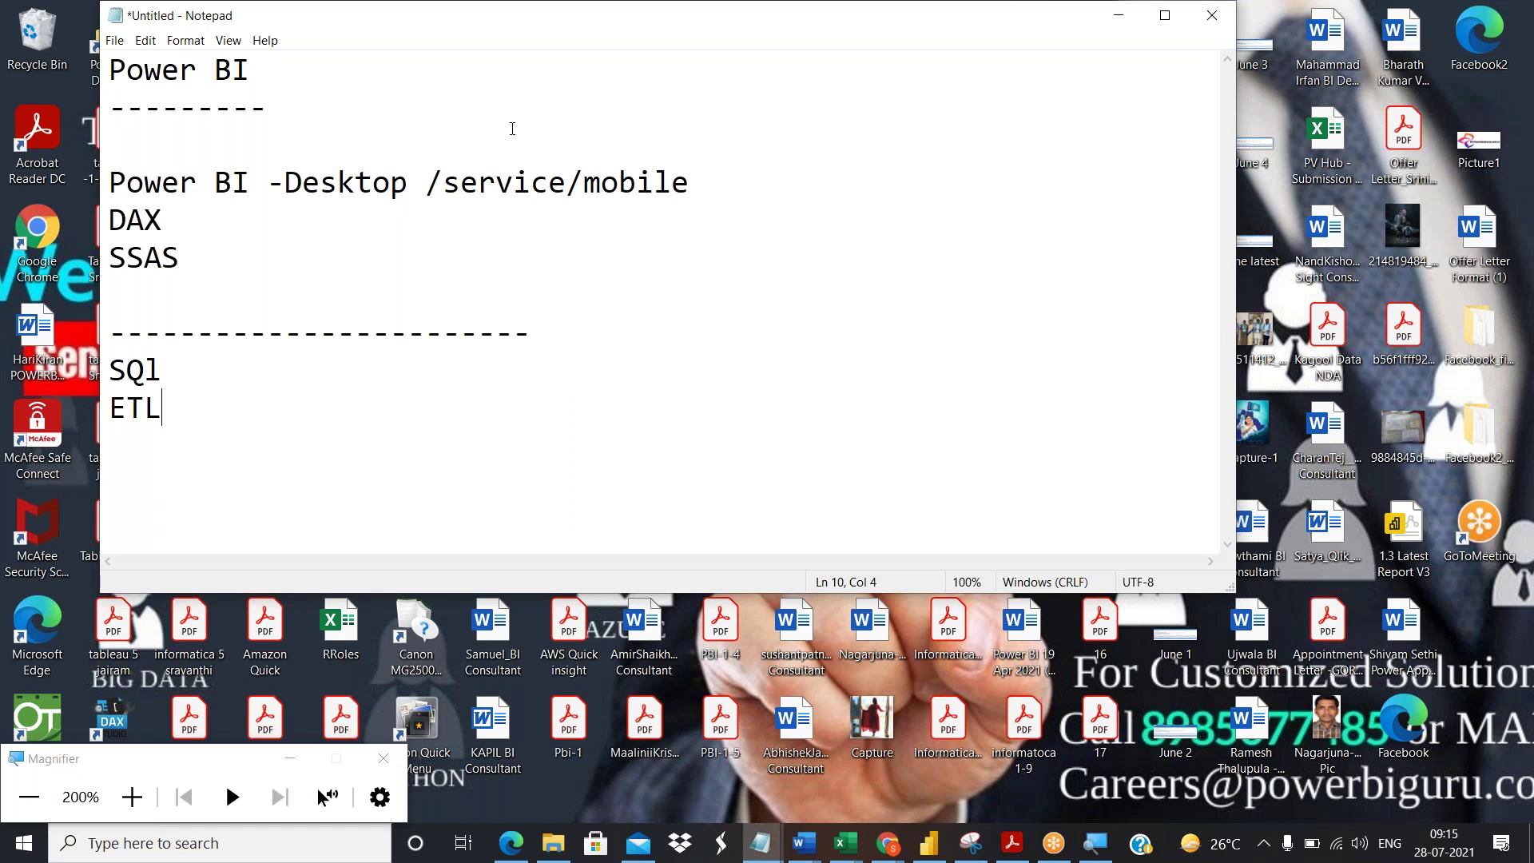
Add a second dashed divider below ETL and write "Power Bi" under it, followed by blank lines.
key("Return")
type("-------------------------------")
key("Return")
type("Power Bi")
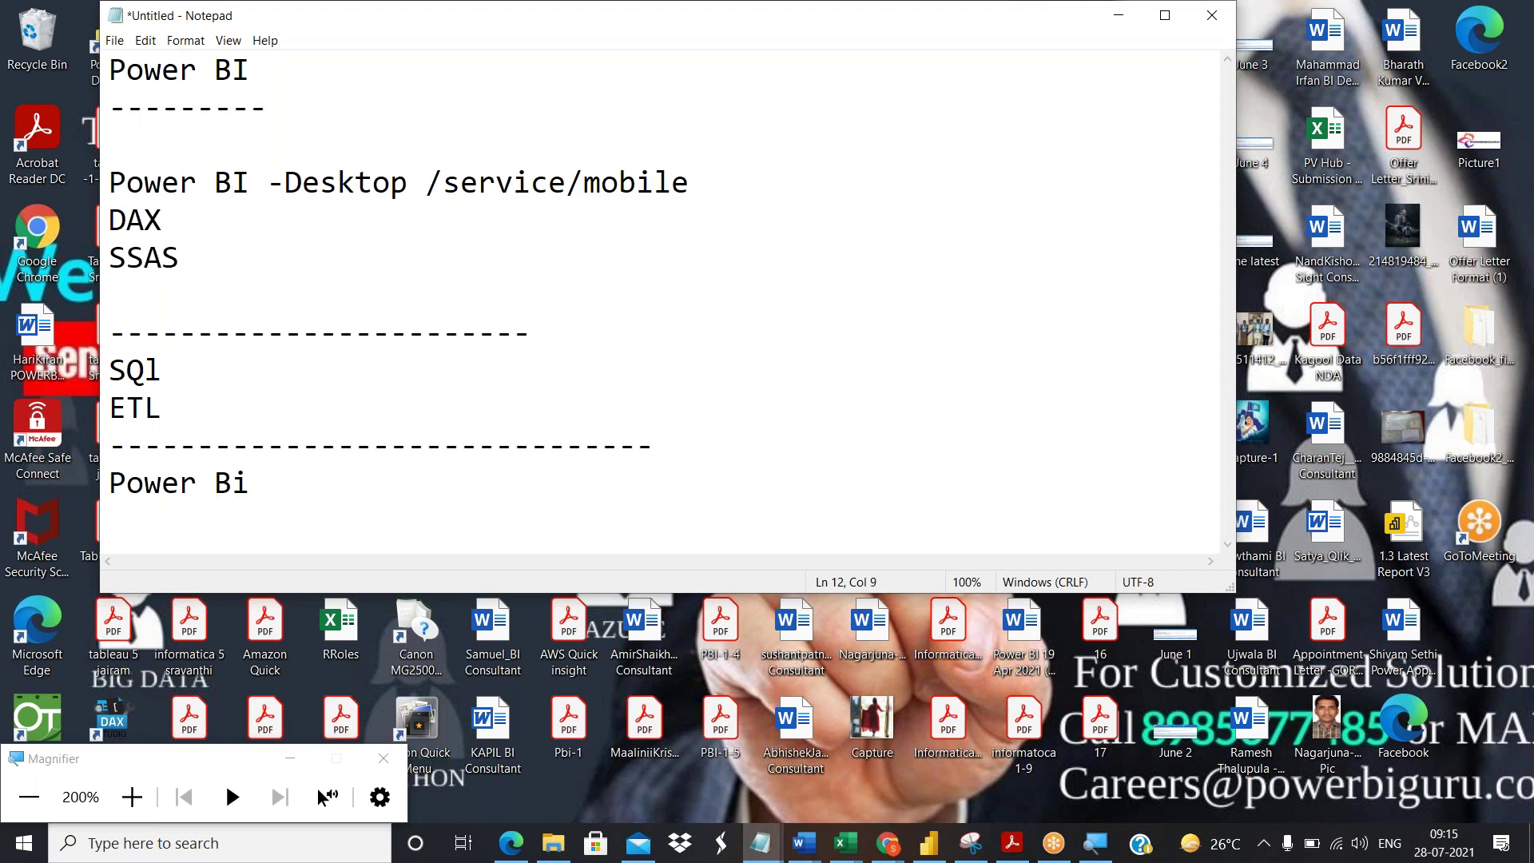
key("Return")
key("Return")
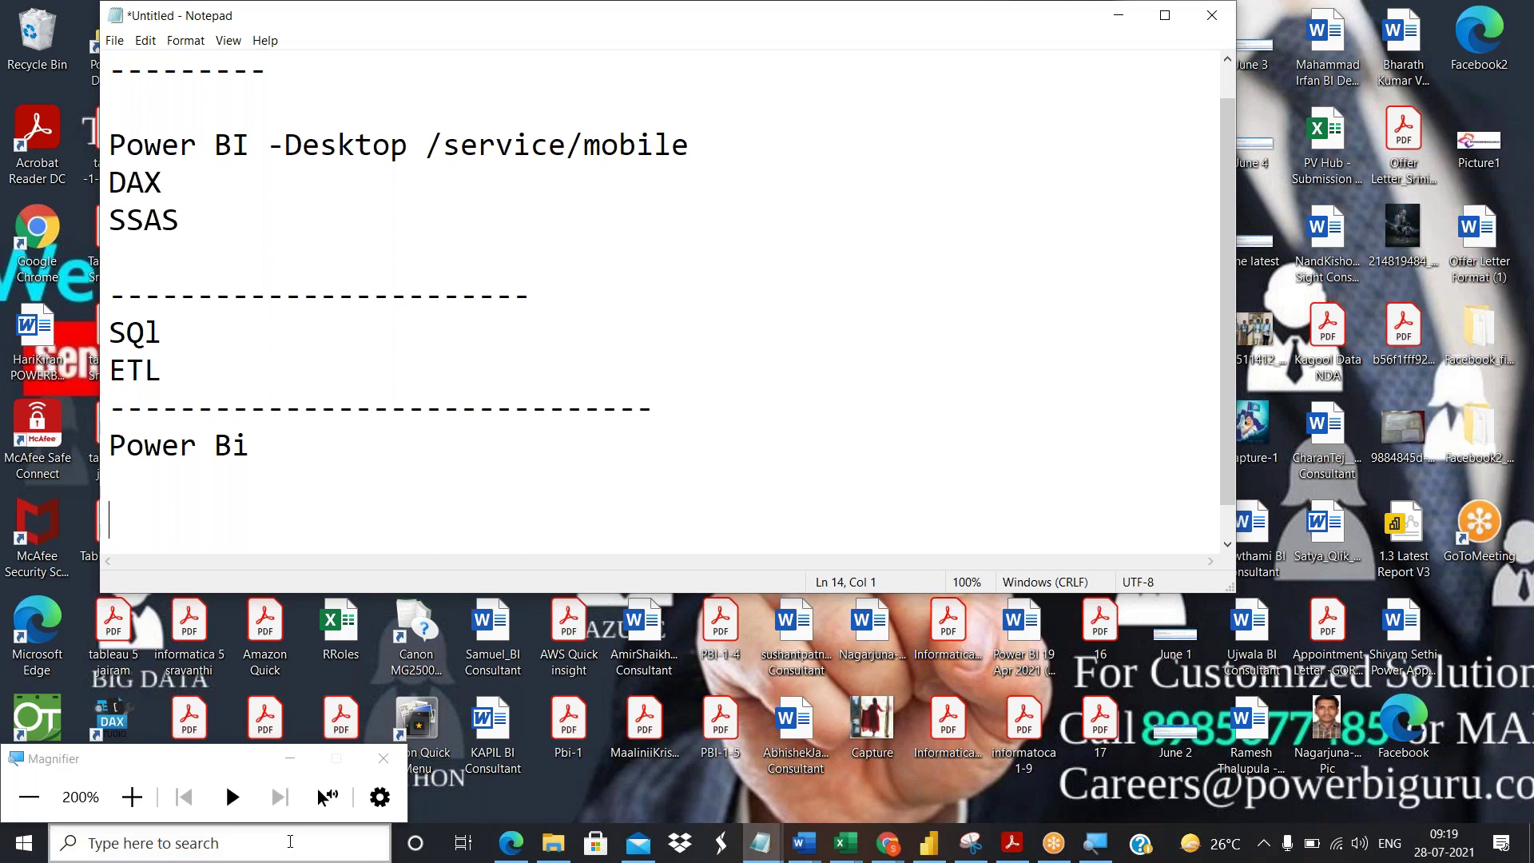
Set the Magnifier zoom to 100%.
left_click(28, 796)
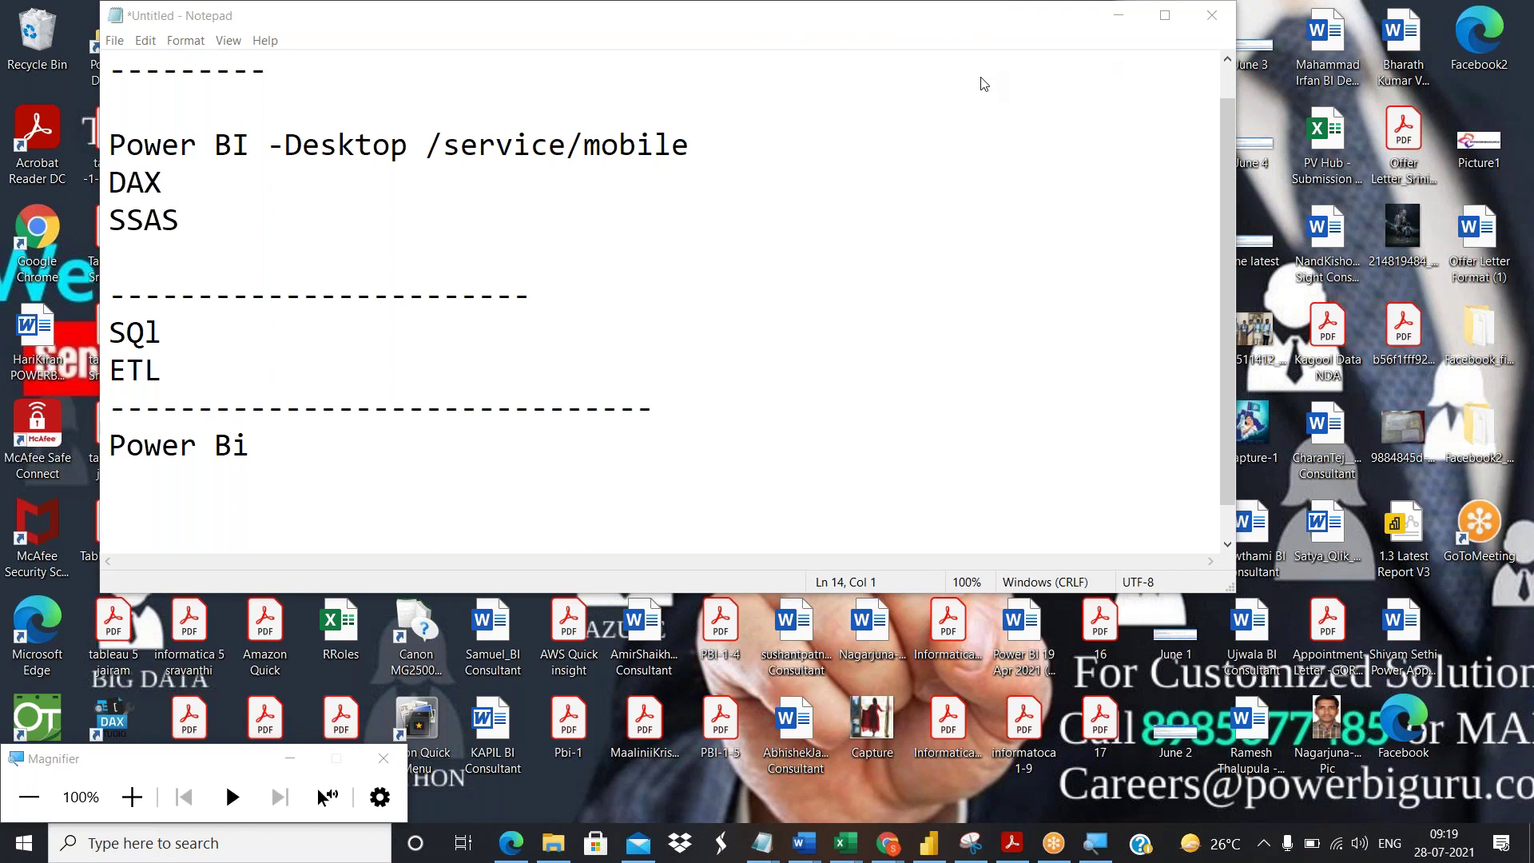
Insert twelve blank lines below the last "Power Bi" line and maximize the Notepad window.
left_click(647, 377)
left_click(544, 472)
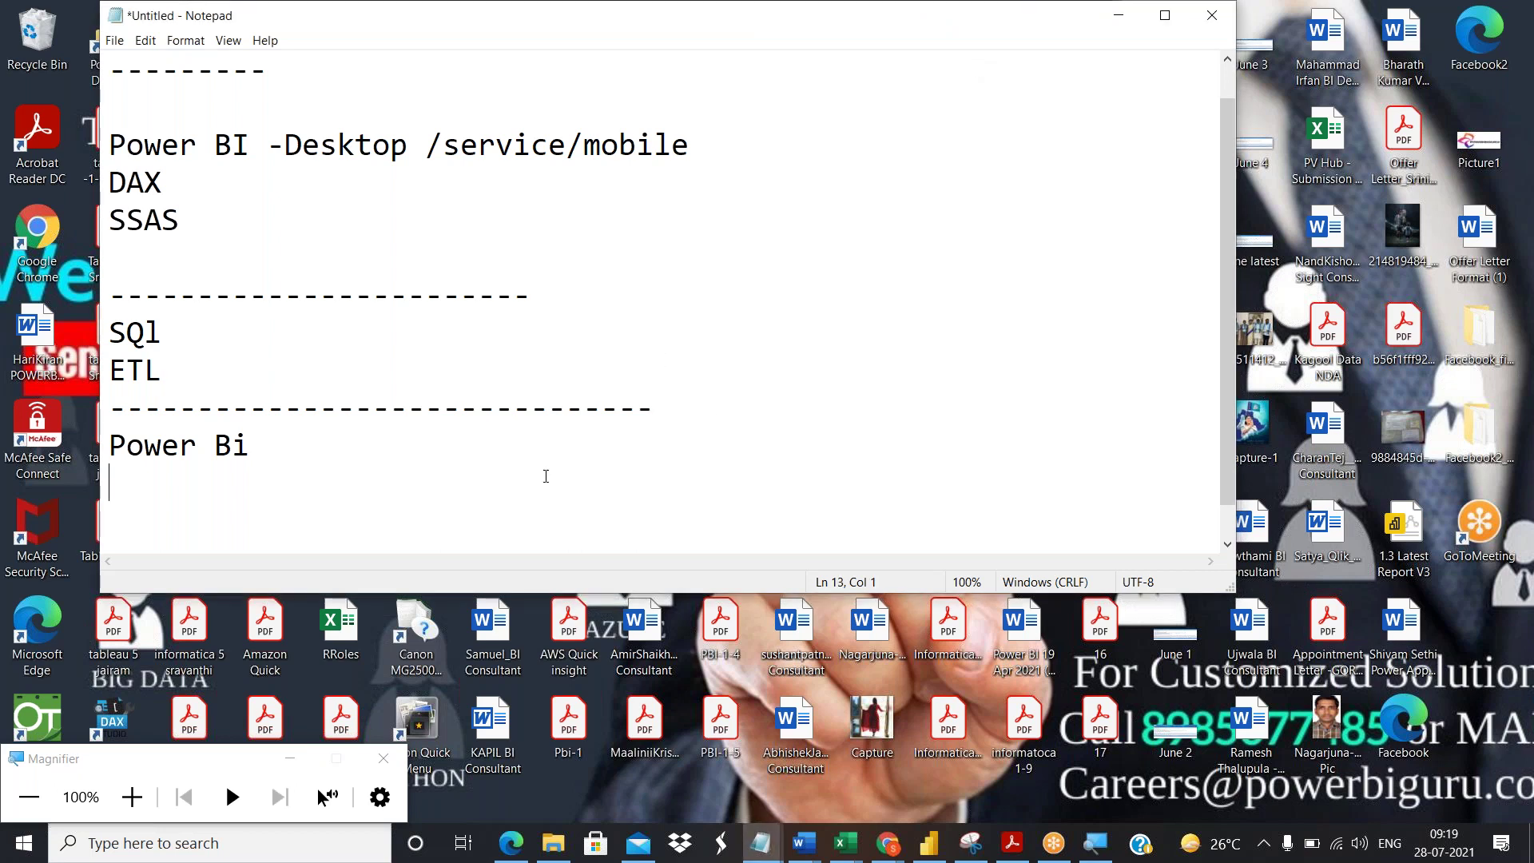
key("Return")
key("Return")
key("Return")
key("Return")
key("Return")
key("Return")
key("Return")
key("Return")
key("Return")
key("Return")
key("Return")
key("Return")
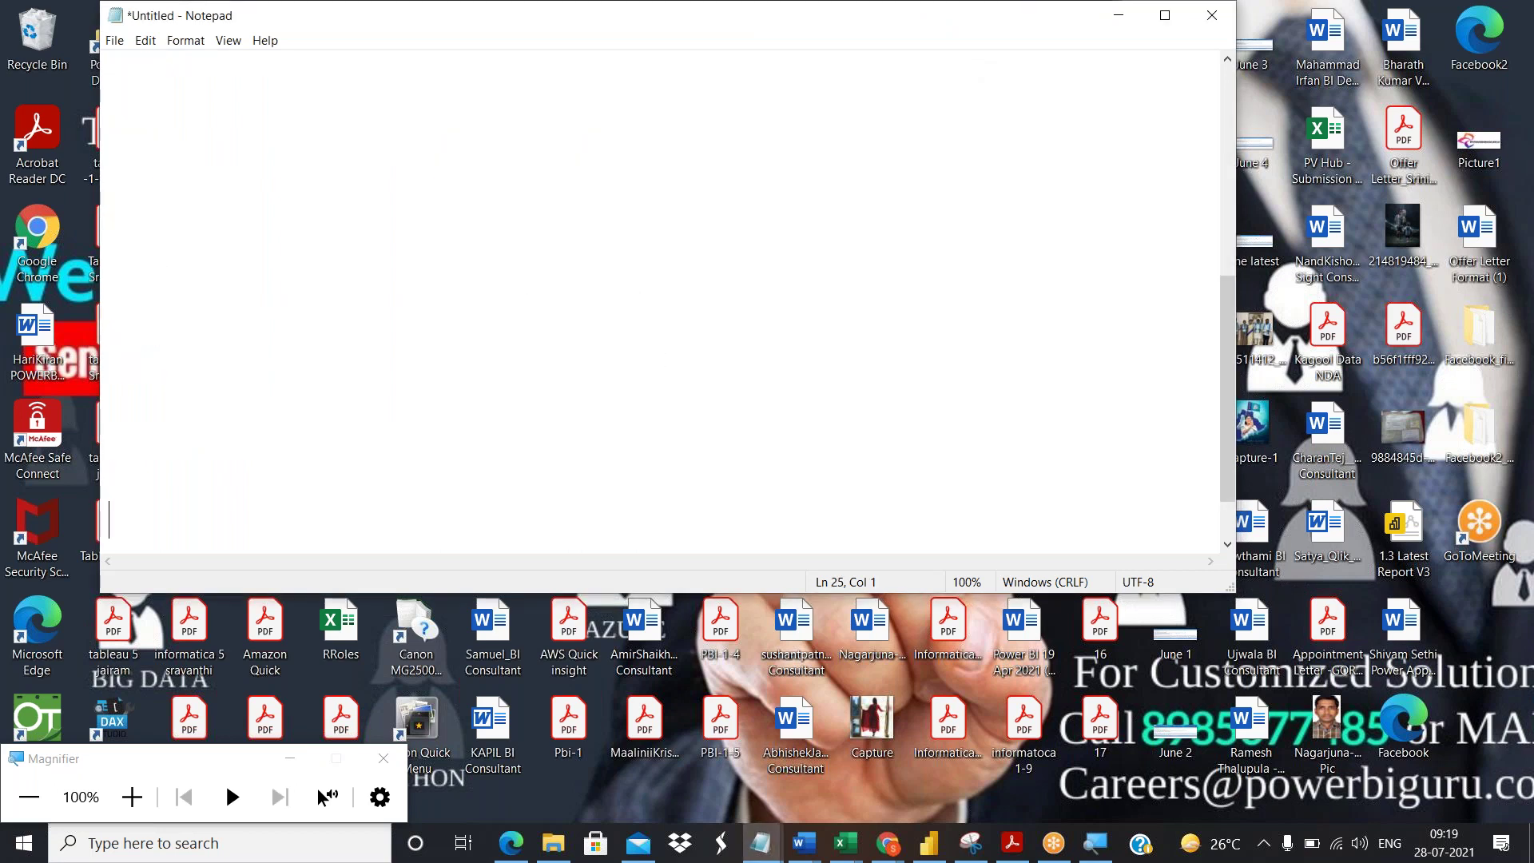
double_click(422, 23)
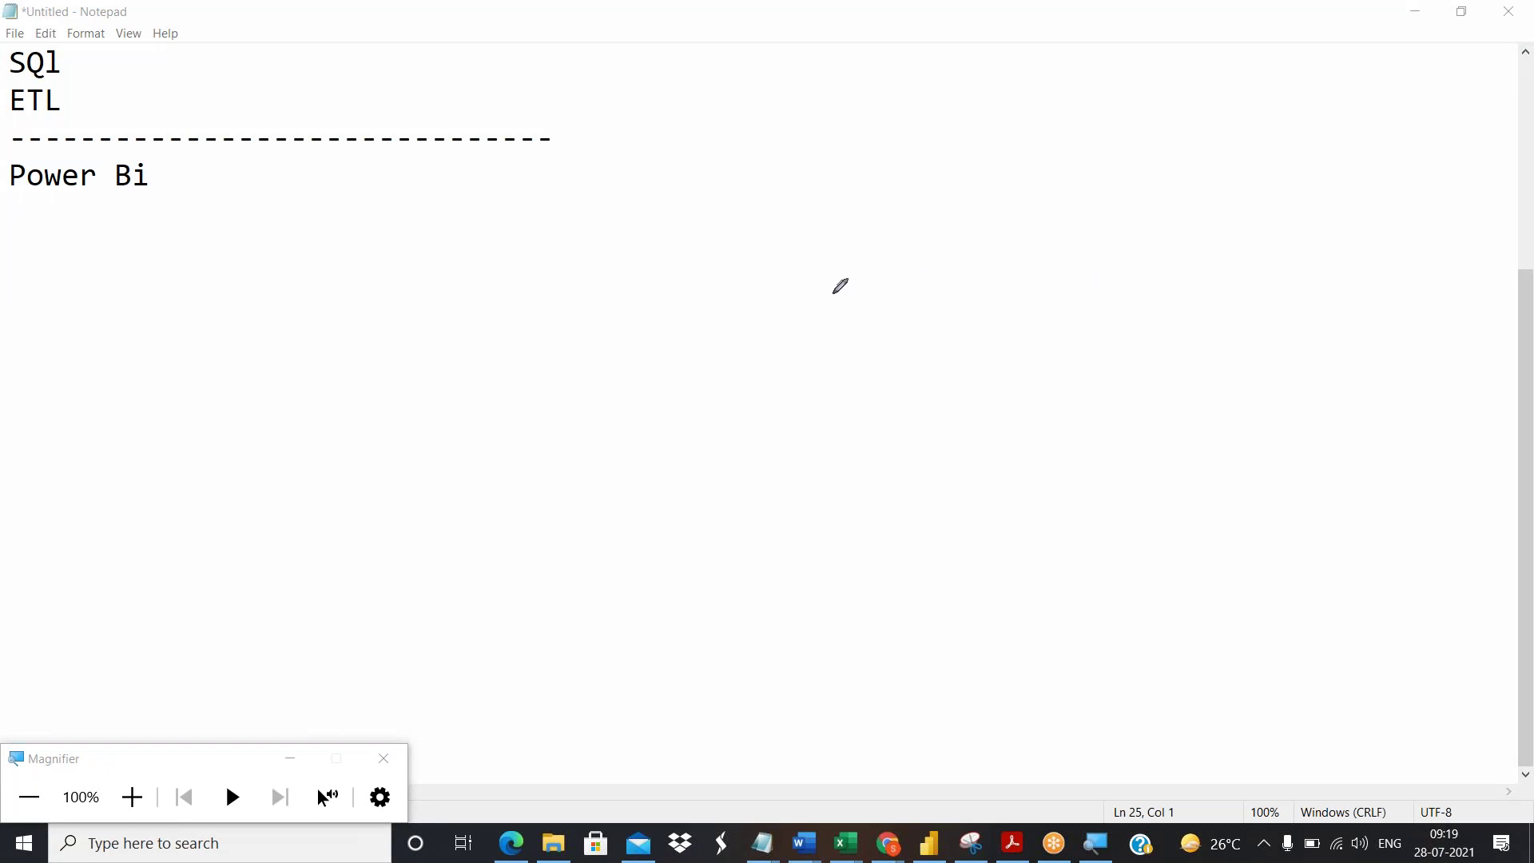
mouse_move(809, 293)
left_mouse_down()
mouse_move(955, 260)
mouse_move(1171, 267)
mouse_move(1215, 616)
mouse_move(934, 668)
mouse_move(866, 644)
mouse_move(807, 308)
mouse_move(838, 281)
mouse_move(825, 280)
mouse_move(939, 360)
left_mouse_up()
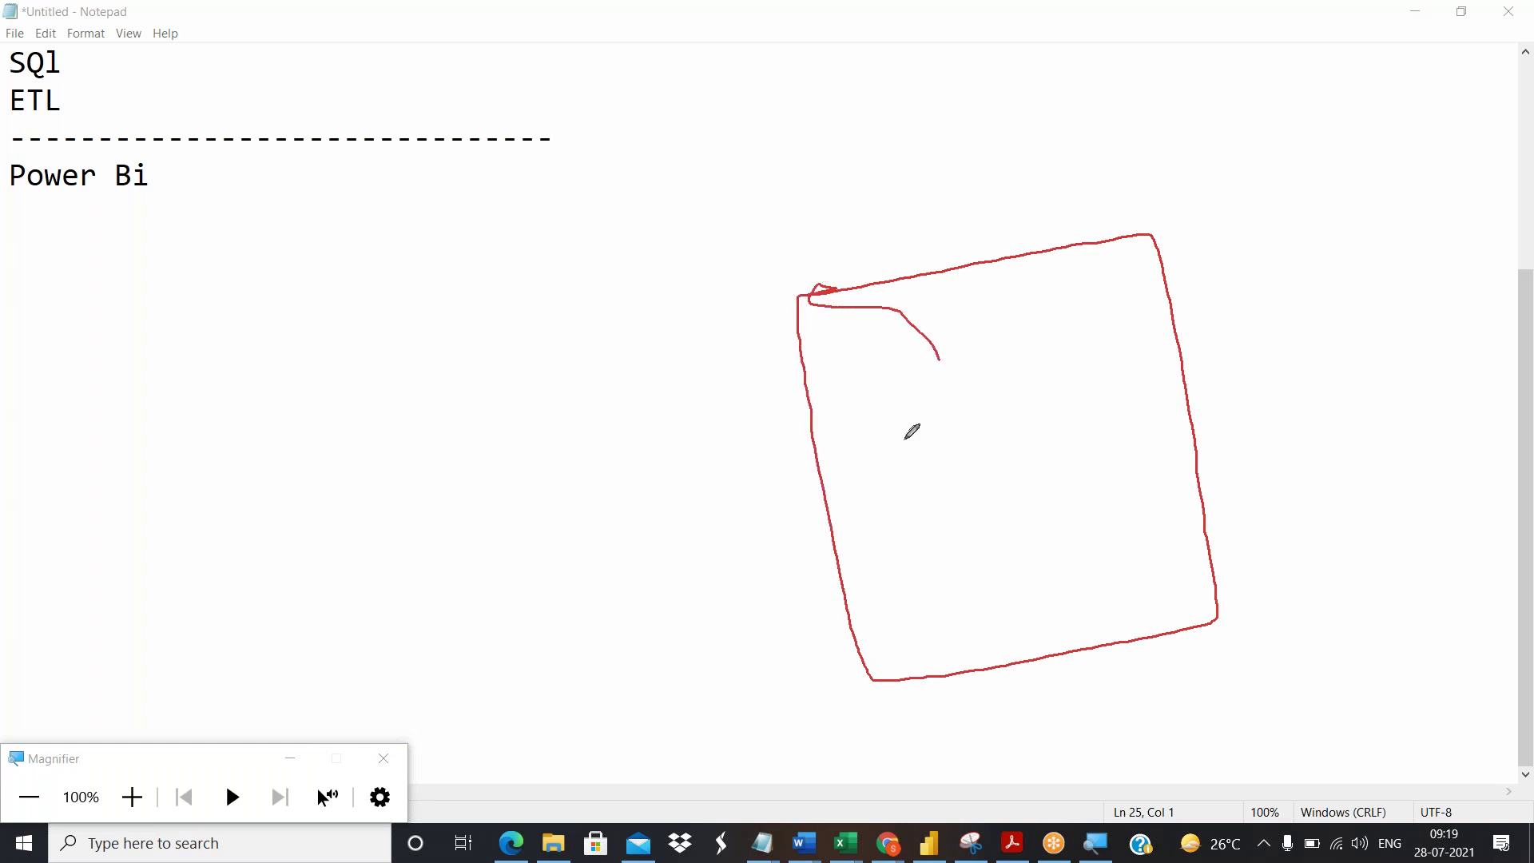
left_click_drag(905, 438, 886, 369)
left_click(988, 150)
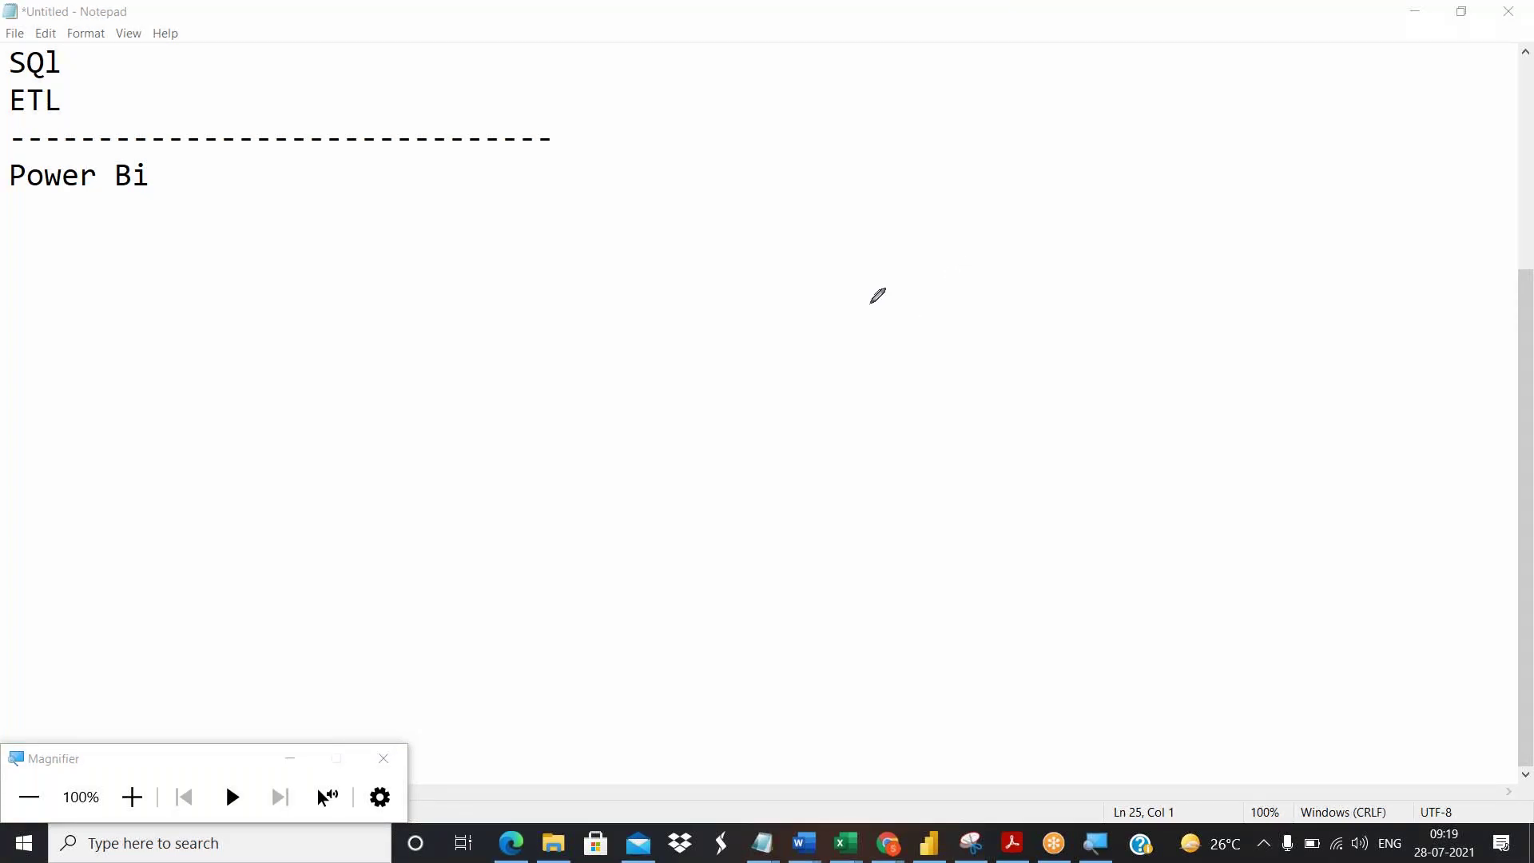
Draw a red report frame over the empty area, containing a bar chart with axes and a pie chart below it.
mouse_move(887, 279)
left_mouse_down()
mouse_move(989, 644)
mouse_move(1373, 534)
mouse_move(1344, 276)
mouse_move(1154, 229)
mouse_move(885, 288)
left_mouse_up()
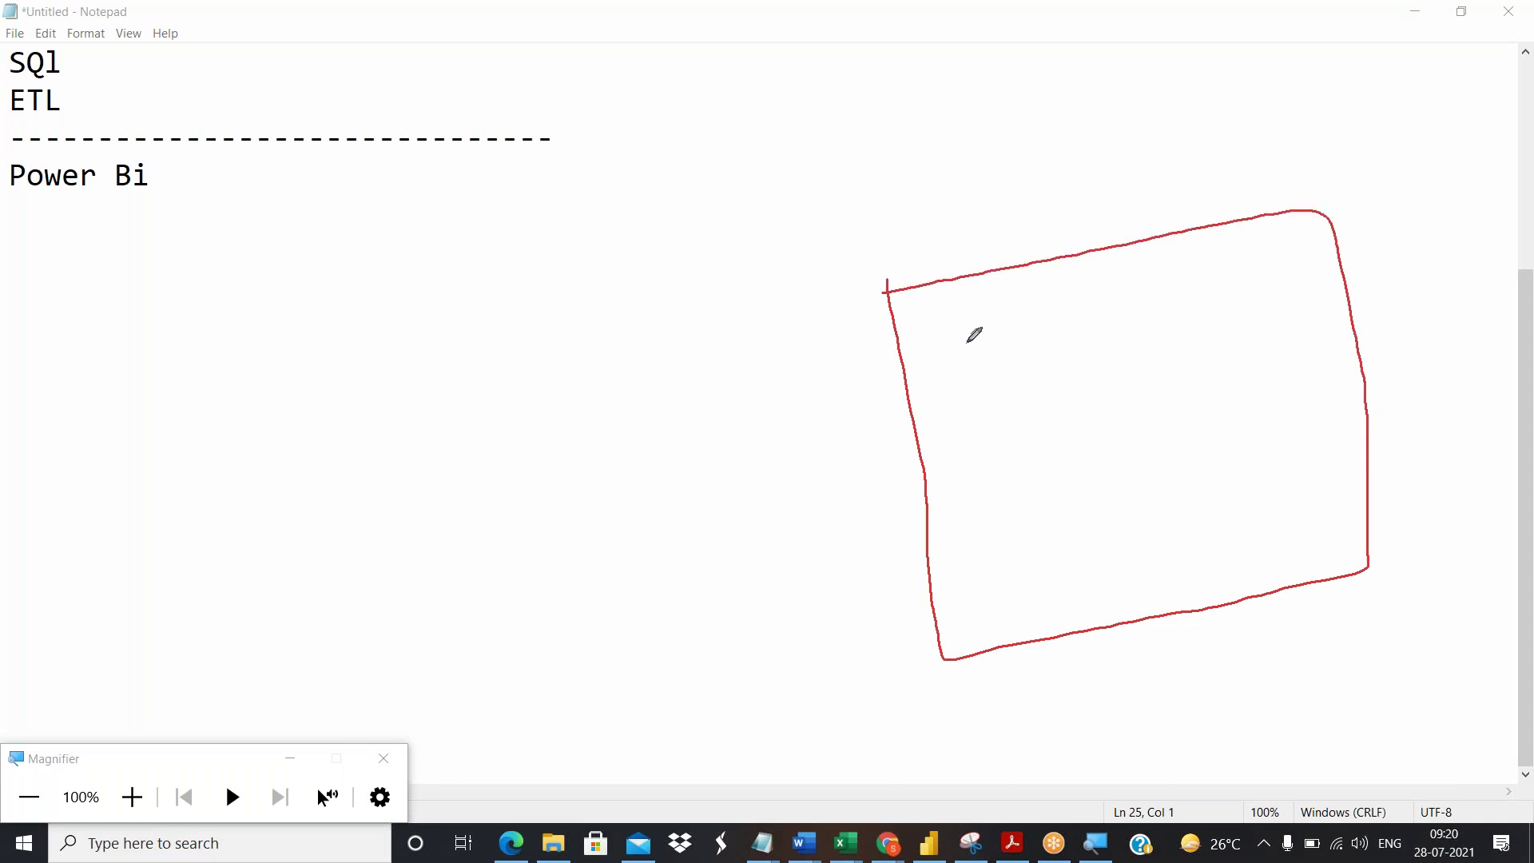
mouse_move(957, 326)
left_mouse_down()
mouse_move(993, 507)
mouse_move(1324, 400)
left_mouse_up()
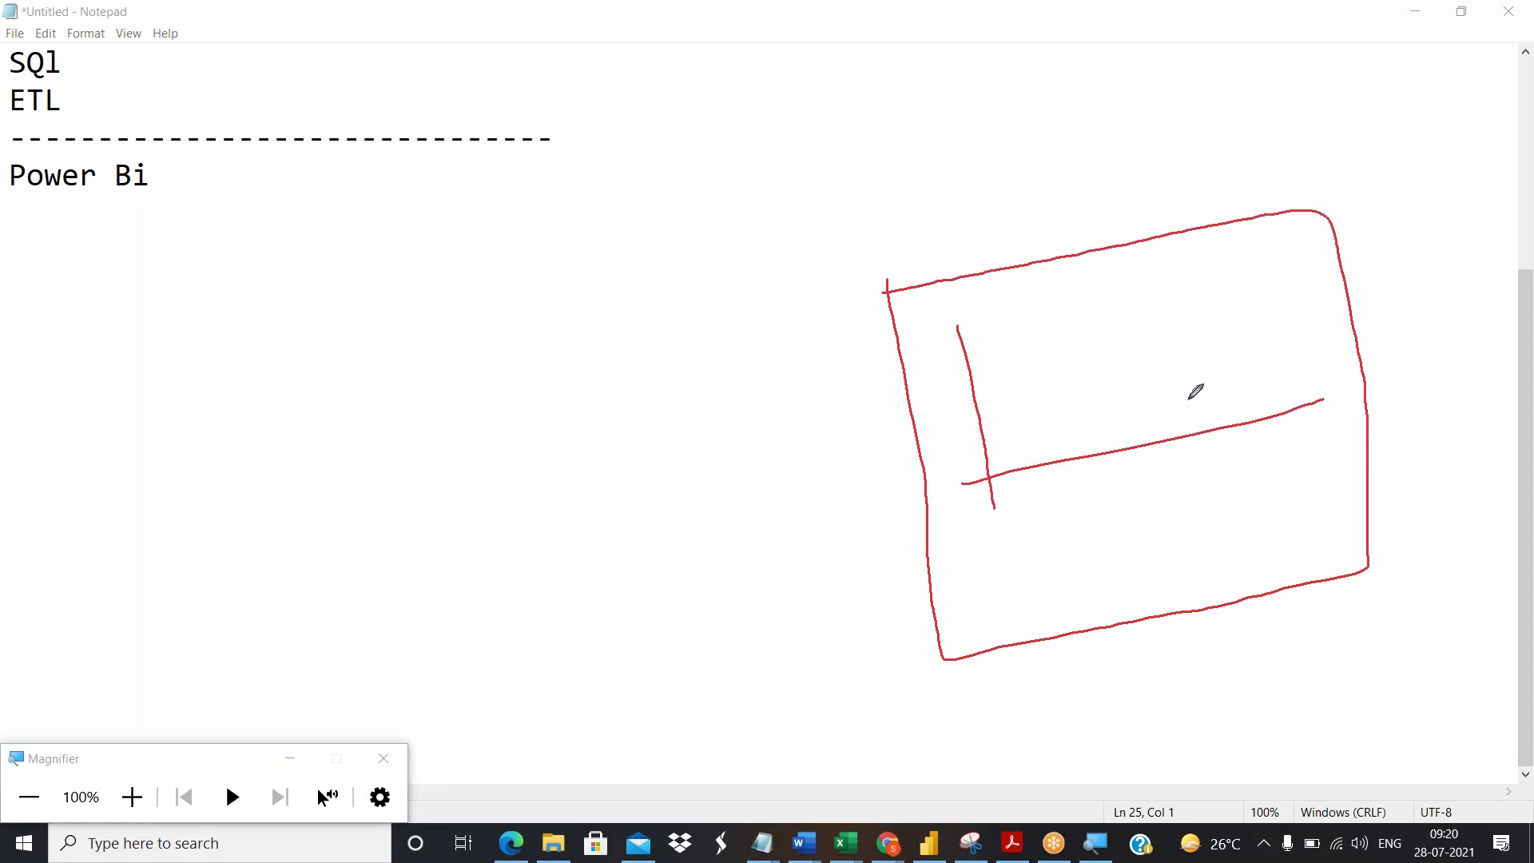
left_click_drag(1032, 350, 1052, 462)
left_click_drag(1113, 384, 1126, 447)
left_click_drag(1173, 372, 1192, 428)
left_click_drag(1219, 283, 1251, 423)
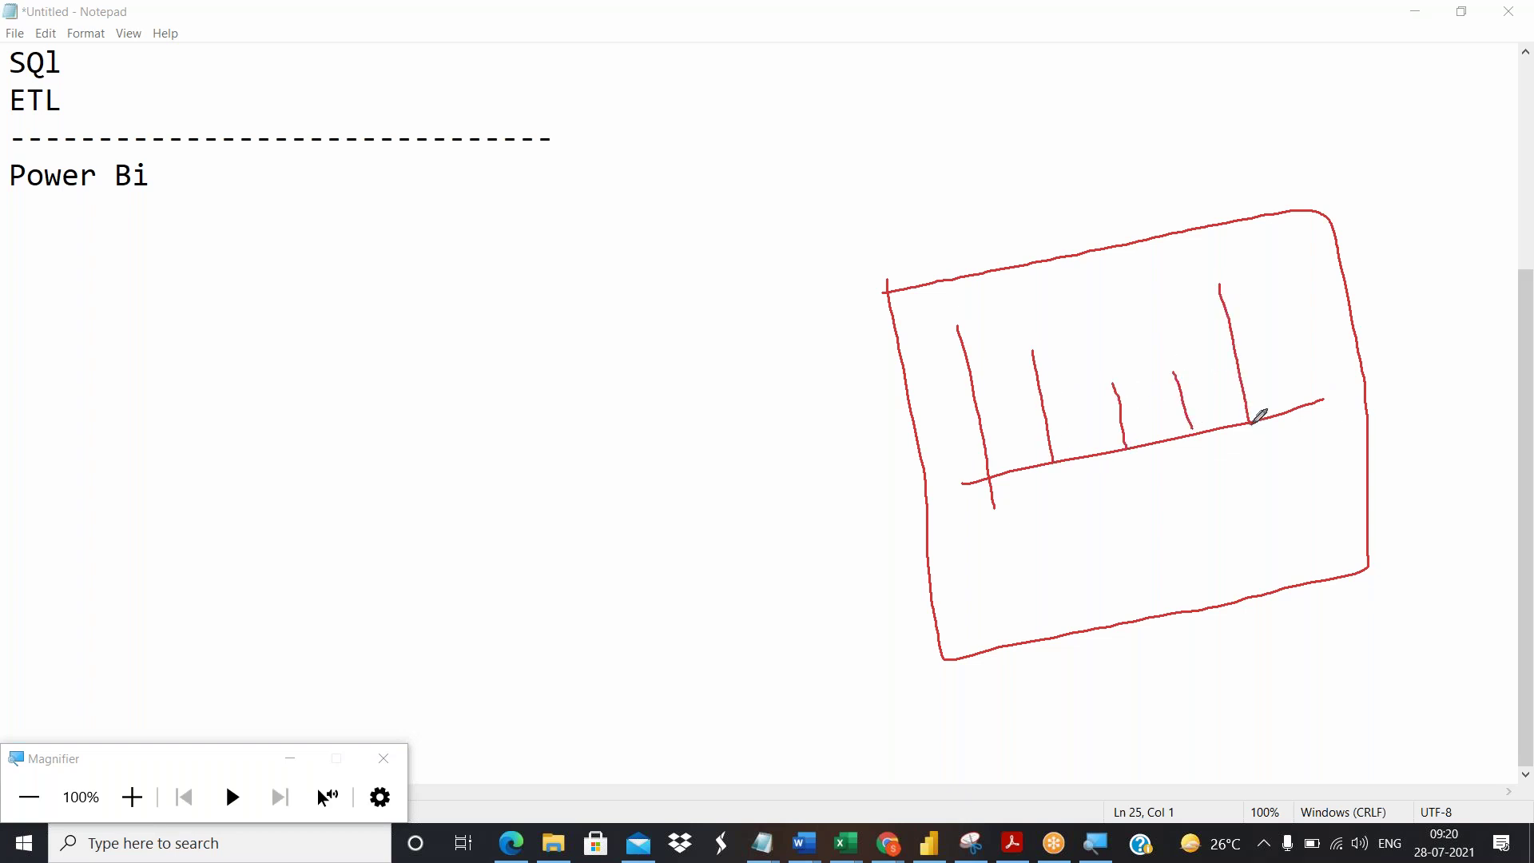
mouse_move(1217, 485)
left_mouse_down()
mouse_move(1175, 478)
mouse_move(1101, 549)
mouse_move(1234, 565)
mouse_move(1215, 479)
mouse_move(1166, 527)
mouse_move(1240, 523)
mouse_move(1157, 581)
mouse_move(1103, 526)
left_mouse_up()
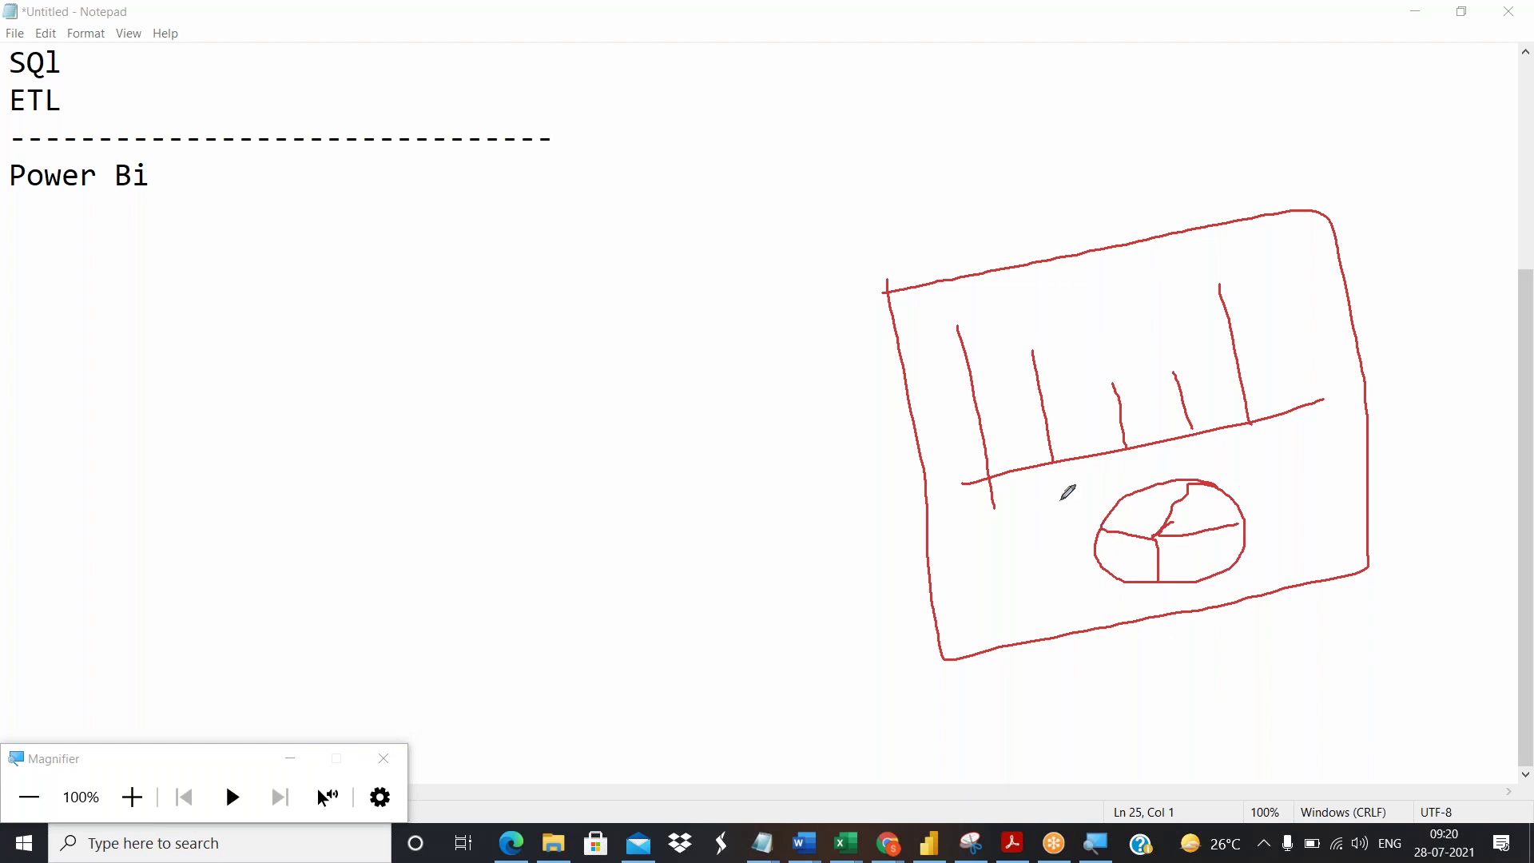
Draw a curved arrow from the frame's upper edge to a letter B, plus downward arrows above the frame and at the B.
mouse_move(1173, 232)
left_mouse_down()
mouse_move(1263, 164)
mouse_move(1253, 186)
left_mouse_up()
mouse_move(1286, 128)
left_mouse_down()
mouse_move(1292, 177)
mouse_move(1309, 121)
mouse_move(1292, 170)
mouse_move(1330, 165)
left_mouse_up()
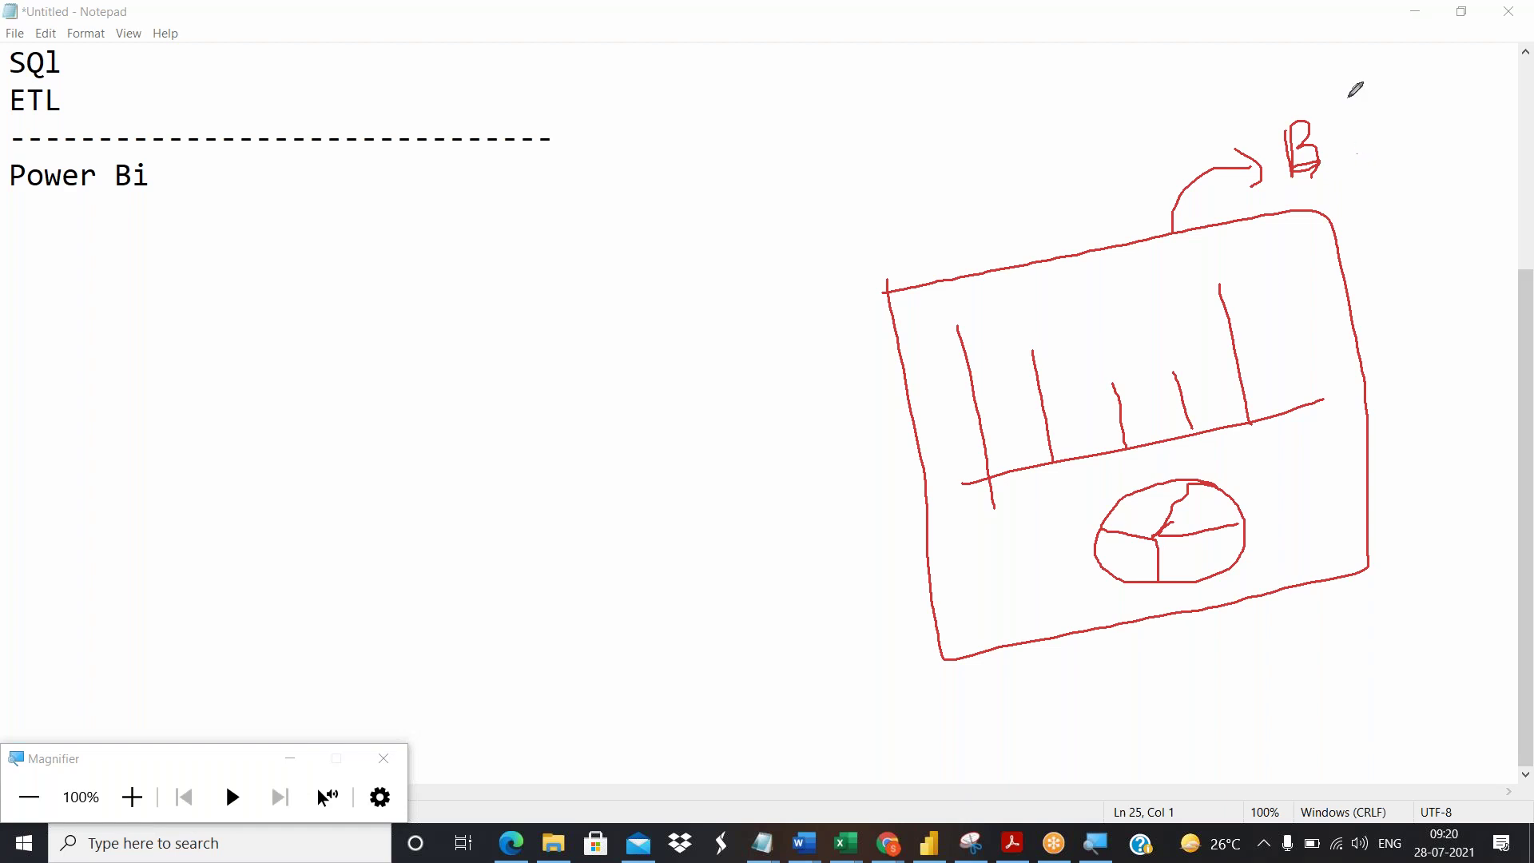
left_click(1013, 60)
left_click_drag(1013, 60, 1018, 120)
mouse_move(1033, 53)
left_mouse_down()
mouse_move(1036, 119)
mouse_move(1023, 128)
mouse_move(1055, 103)
left_mouse_up()
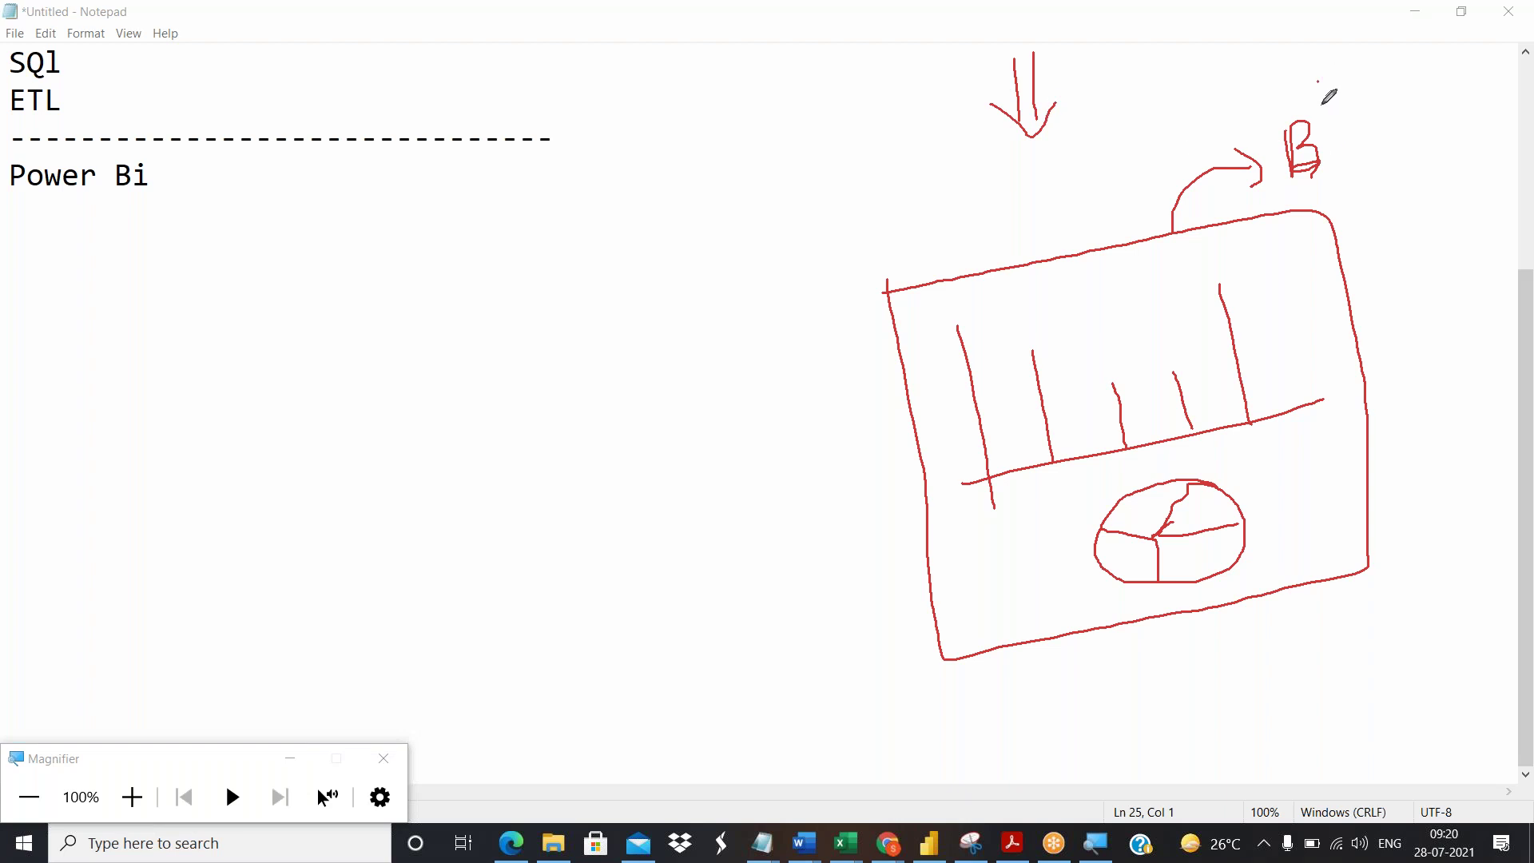
mouse_move(1318, 80)
left_mouse_down()
mouse_move(1322, 140)
mouse_move(1355, 104)
left_mouse_up()
Draw a double-line arrow from the frame's left edge to a circled letter M.
mouse_move(911, 454)
left_mouse_down()
mouse_move(847, 453)
mouse_move(919, 472)
mouse_move(829, 472)
mouse_move(813, 457)
mouse_move(838, 489)
left_mouse_up()
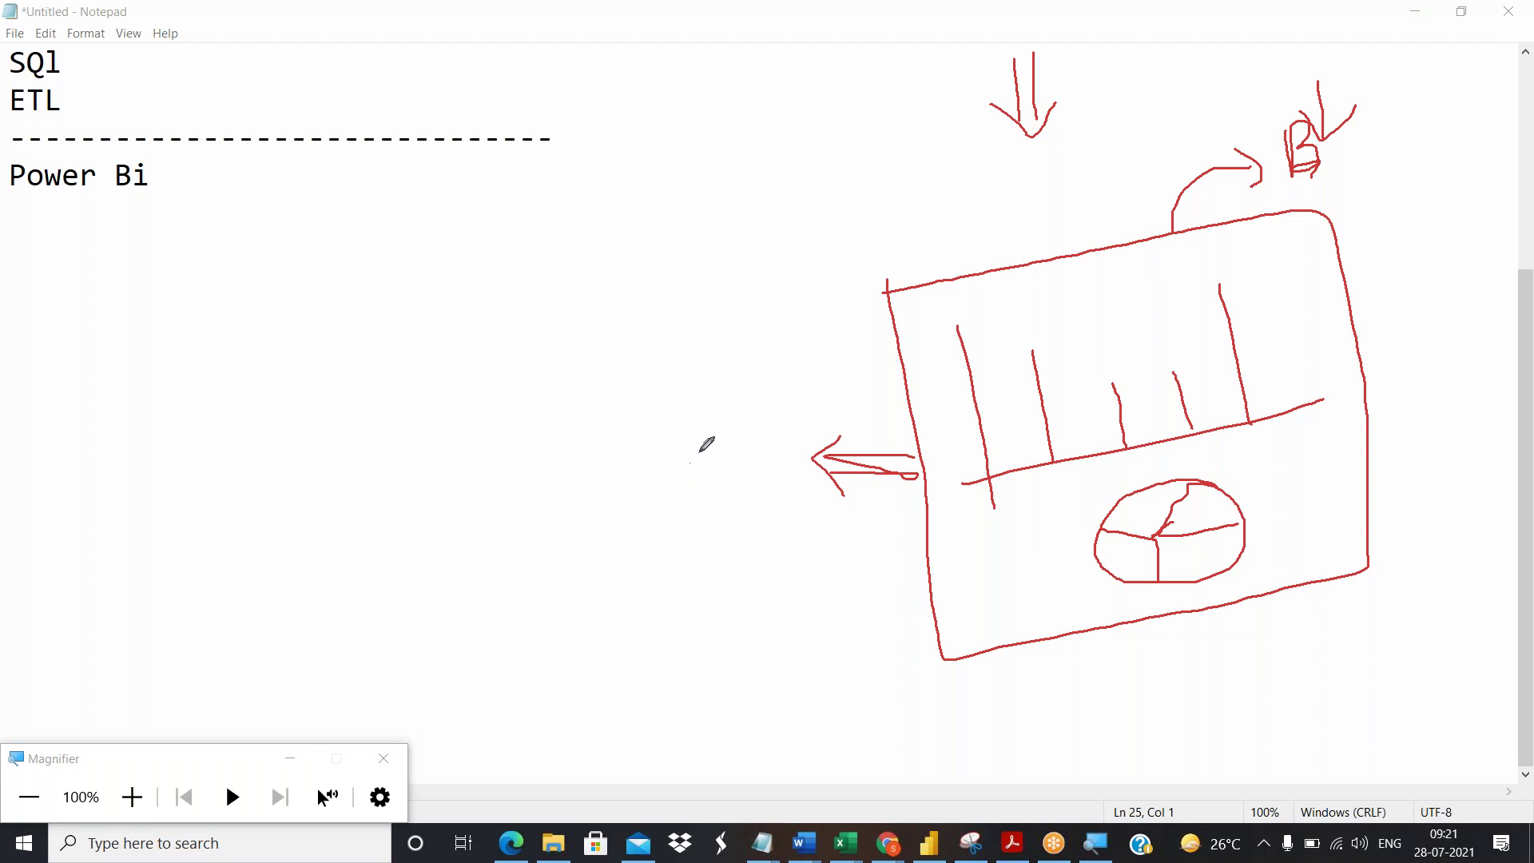
left_click_drag(706, 450, 726, 512)
mouse_move(705, 438)
left_mouse_down()
mouse_move(739, 423)
mouse_move(761, 462)
mouse_move(751, 390)
mouse_move(663, 430)
mouse_move(708, 524)
mouse_move(815, 517)
mouse_move(815, 433)
mouse_move(785, 394)
left_mouse_up()
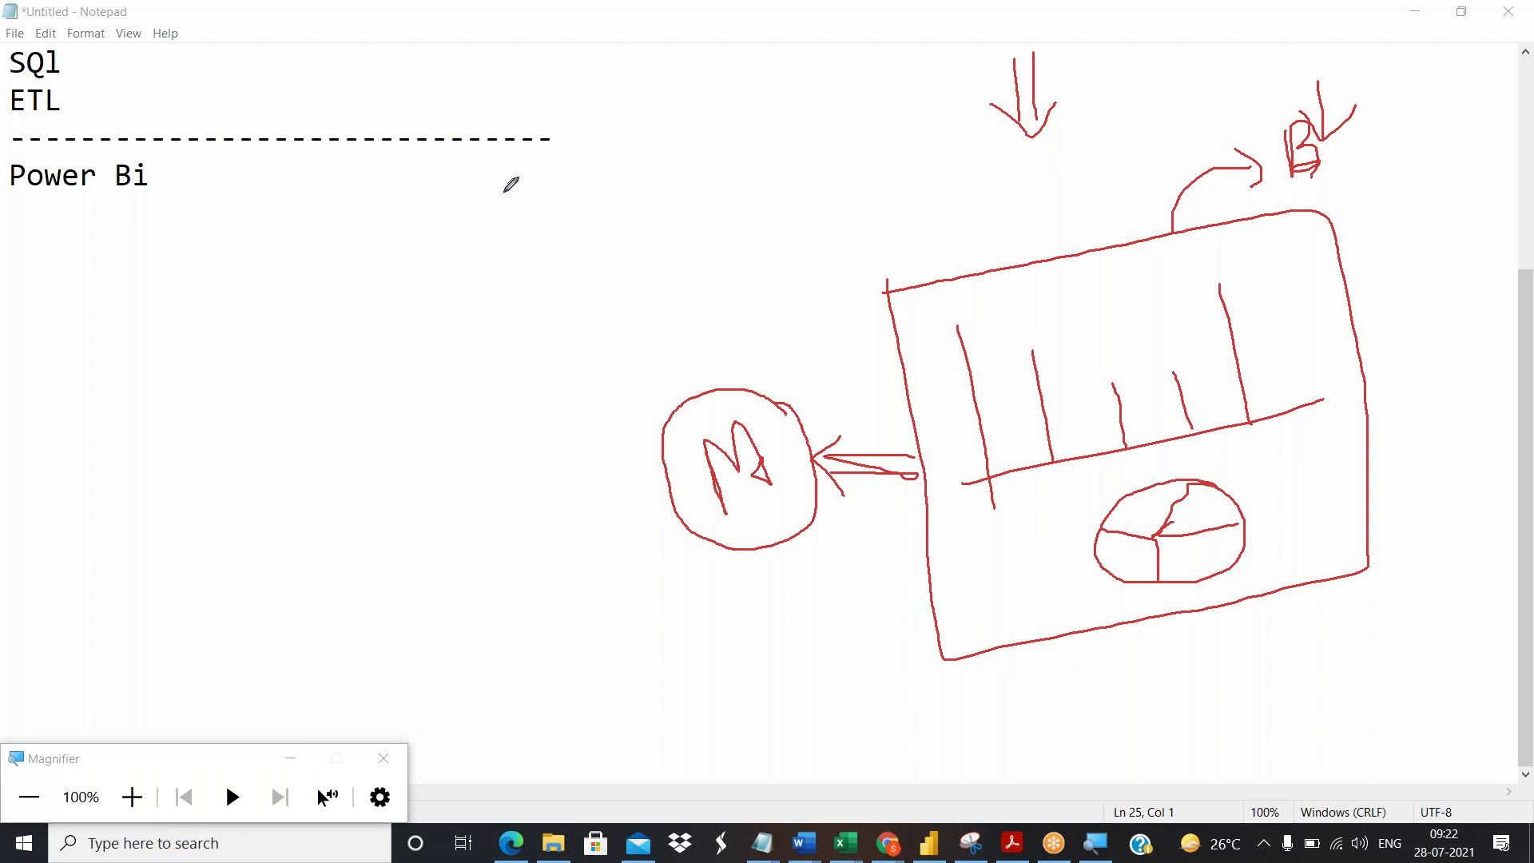
Draw three lines converging on the circled M from its left side.
left_click(513, 236)
mouse_move(556, 243)
left_mouse_down()
mouse_move(698, 351)
mouse_move(697, 373)
left_mouse_up()
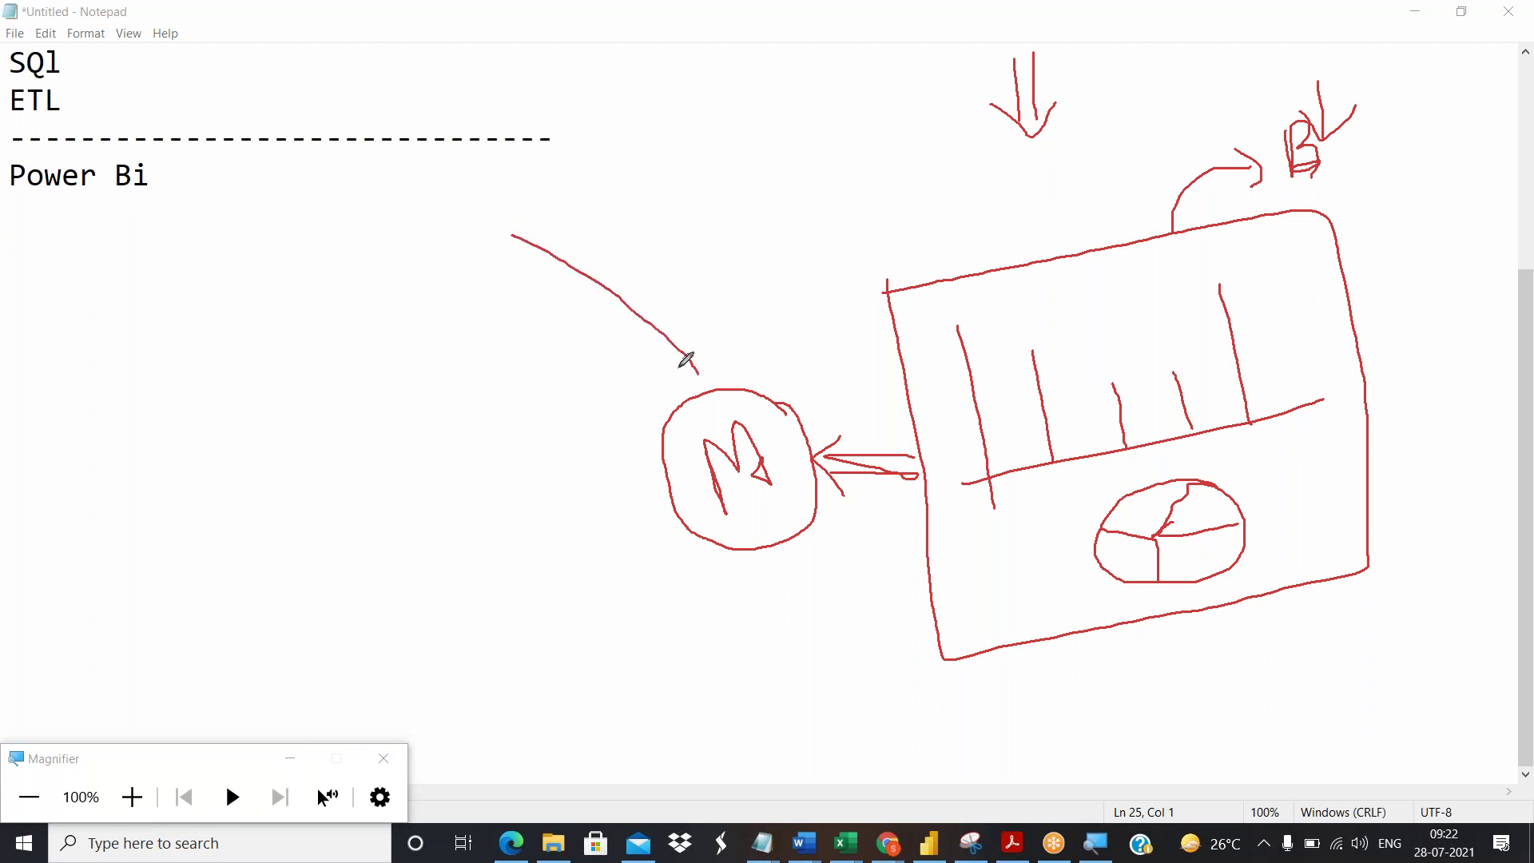
left_click_drag(481, 313, 673, 397)
left_click_drag(474, 417, 674, 421)
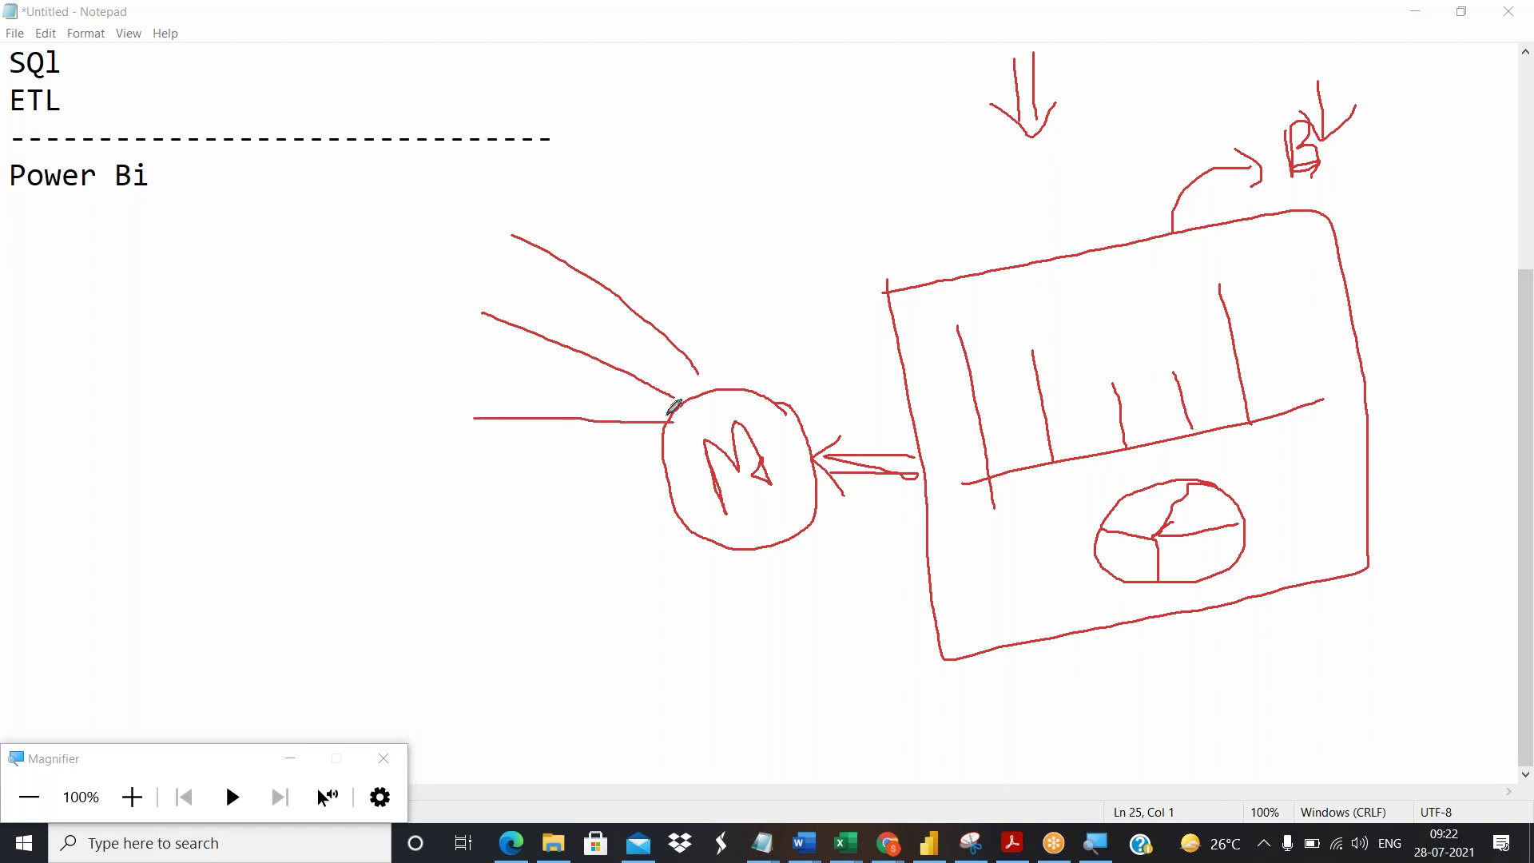
Draw three more lines converging on the circled M from its lower left and from below.
left_click_drag(485, 538, 671, 467)
mouse_move(584, 662)
left_mouse_down()
mouse_move(681, 527)
mouse_move(715, 520)
left_mouse_up()
left_click_drag(742, 564, 739, 554)
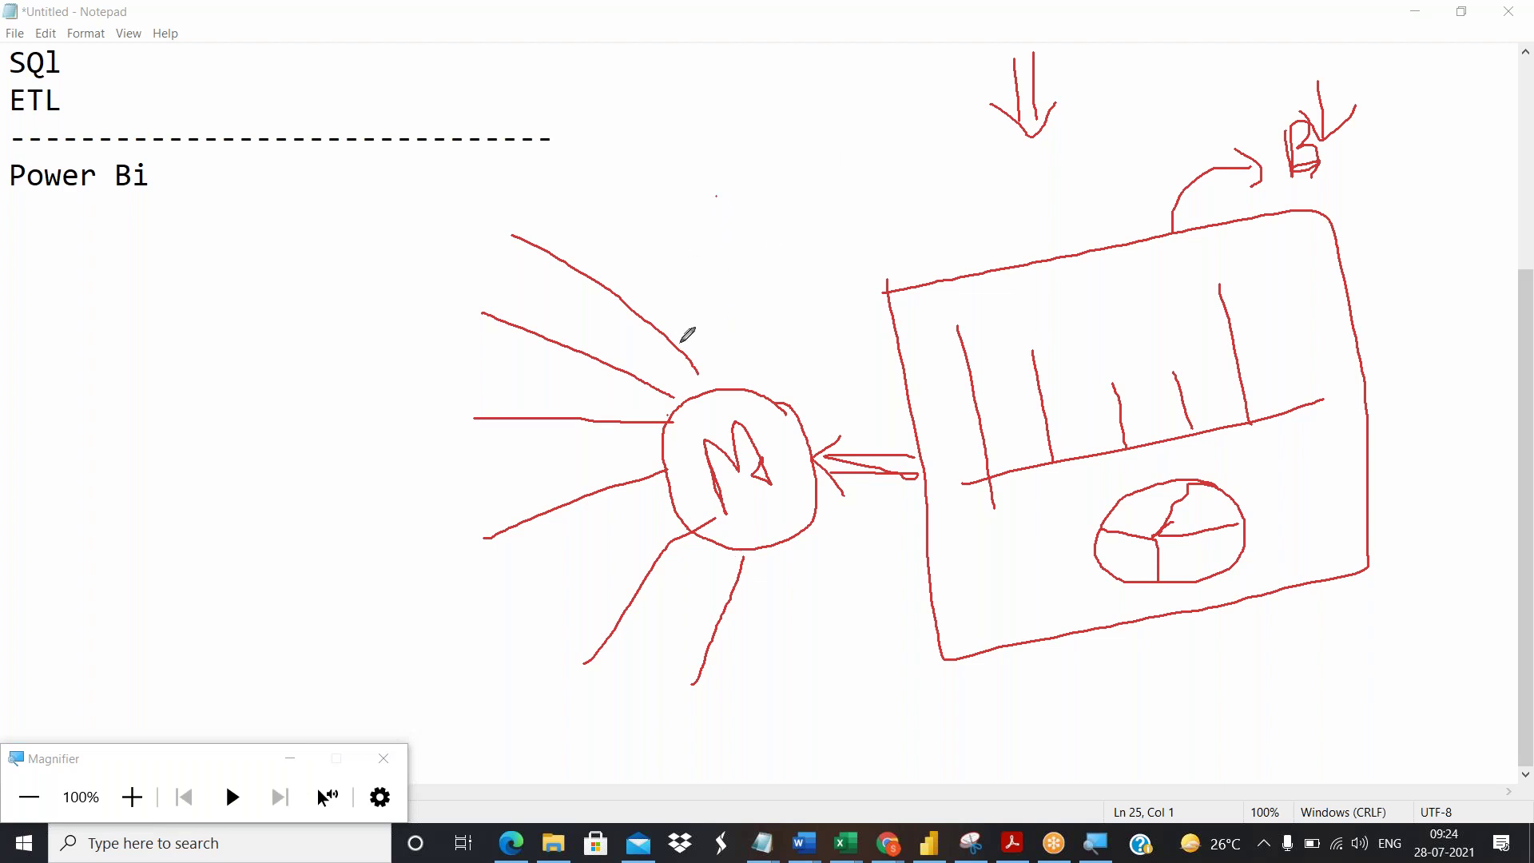
Draw a line with two cross strokes labelled Inte and Calcul above the circled M, plus an arrow leaving the report frame's upper-right corner.
left_click_drag(691, 164, 727, 351)
left_click_drag(658, 225, 749, 198)
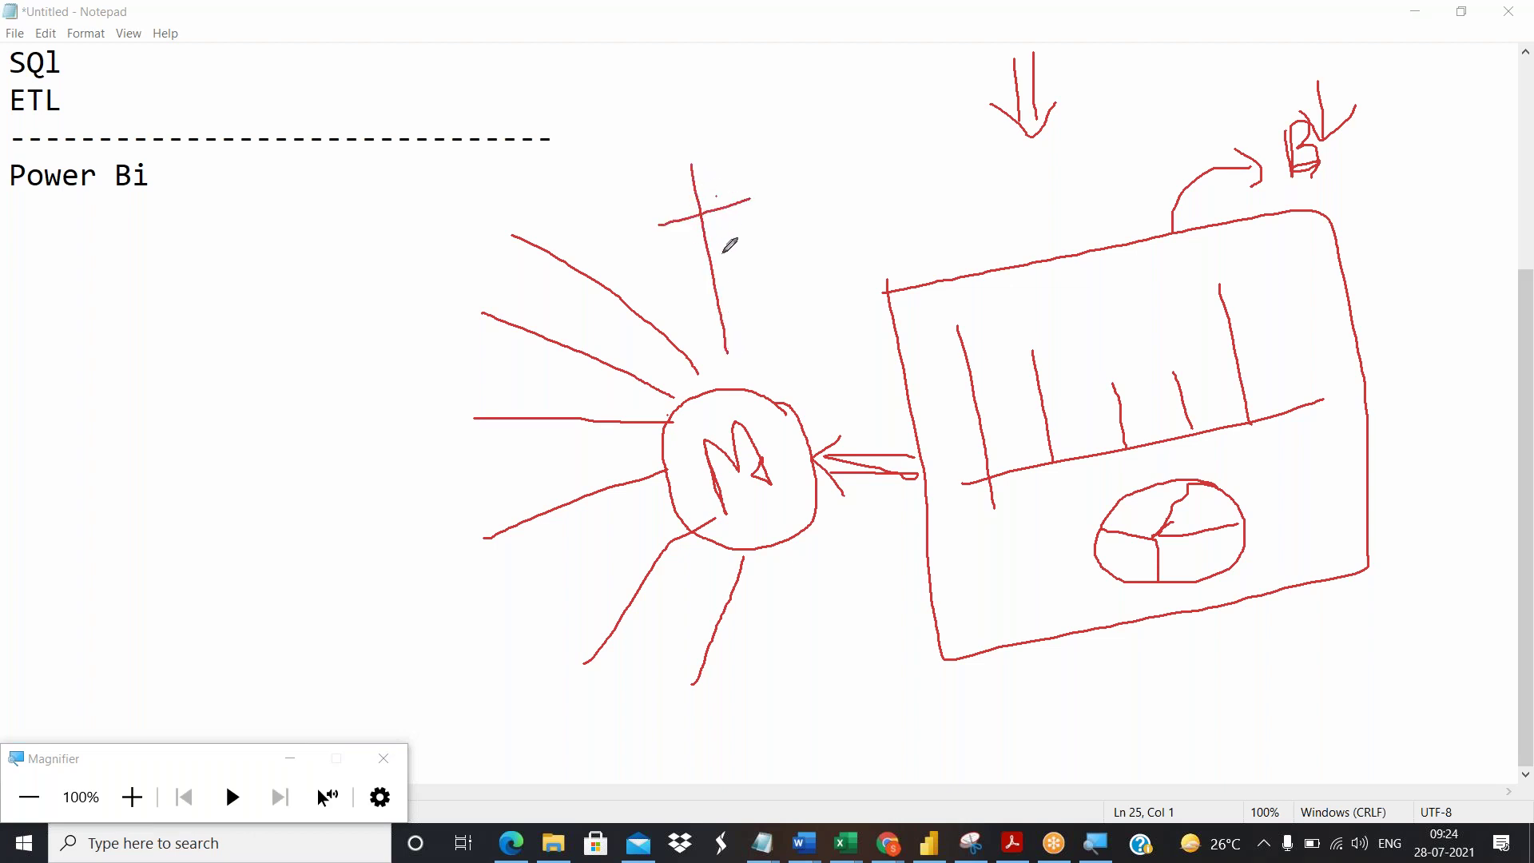
left_click_drag(689, 292, 760, 273)
mouse_move(759, 168)
left_mouse_down()
mouse_move(775, 212)
mouse_move(835, 180)
mouse_move(830, 160)
mouse_move(858, 186)
left_mouse_up()
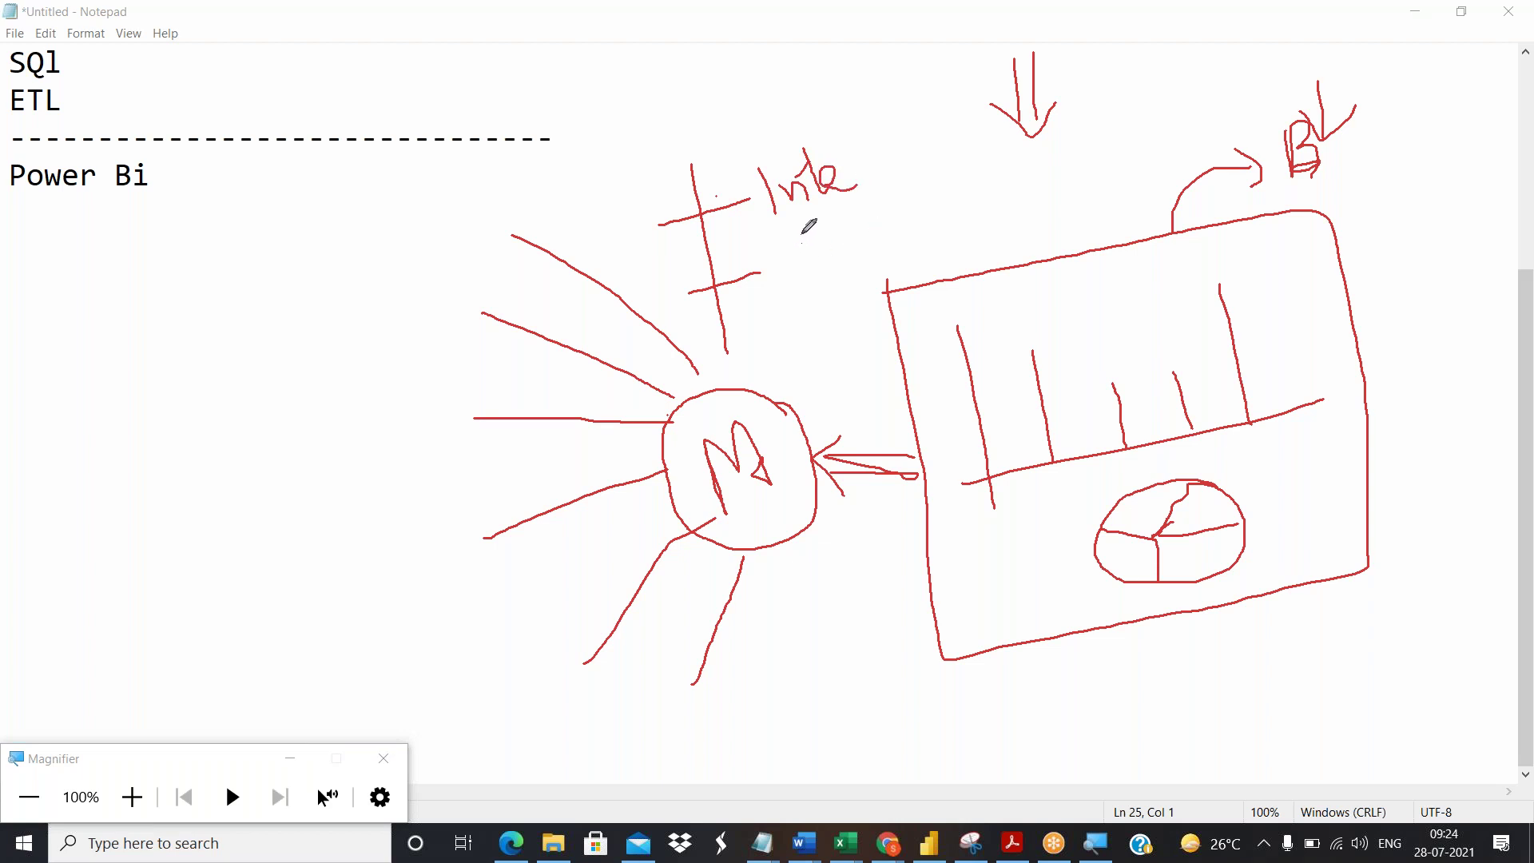
mouse_move(802, 234)
left_mouse_down()
mouse_move(791, 264)
mouse_move(808, 267)
mouse_move(899, 232)
left_mouse_up()
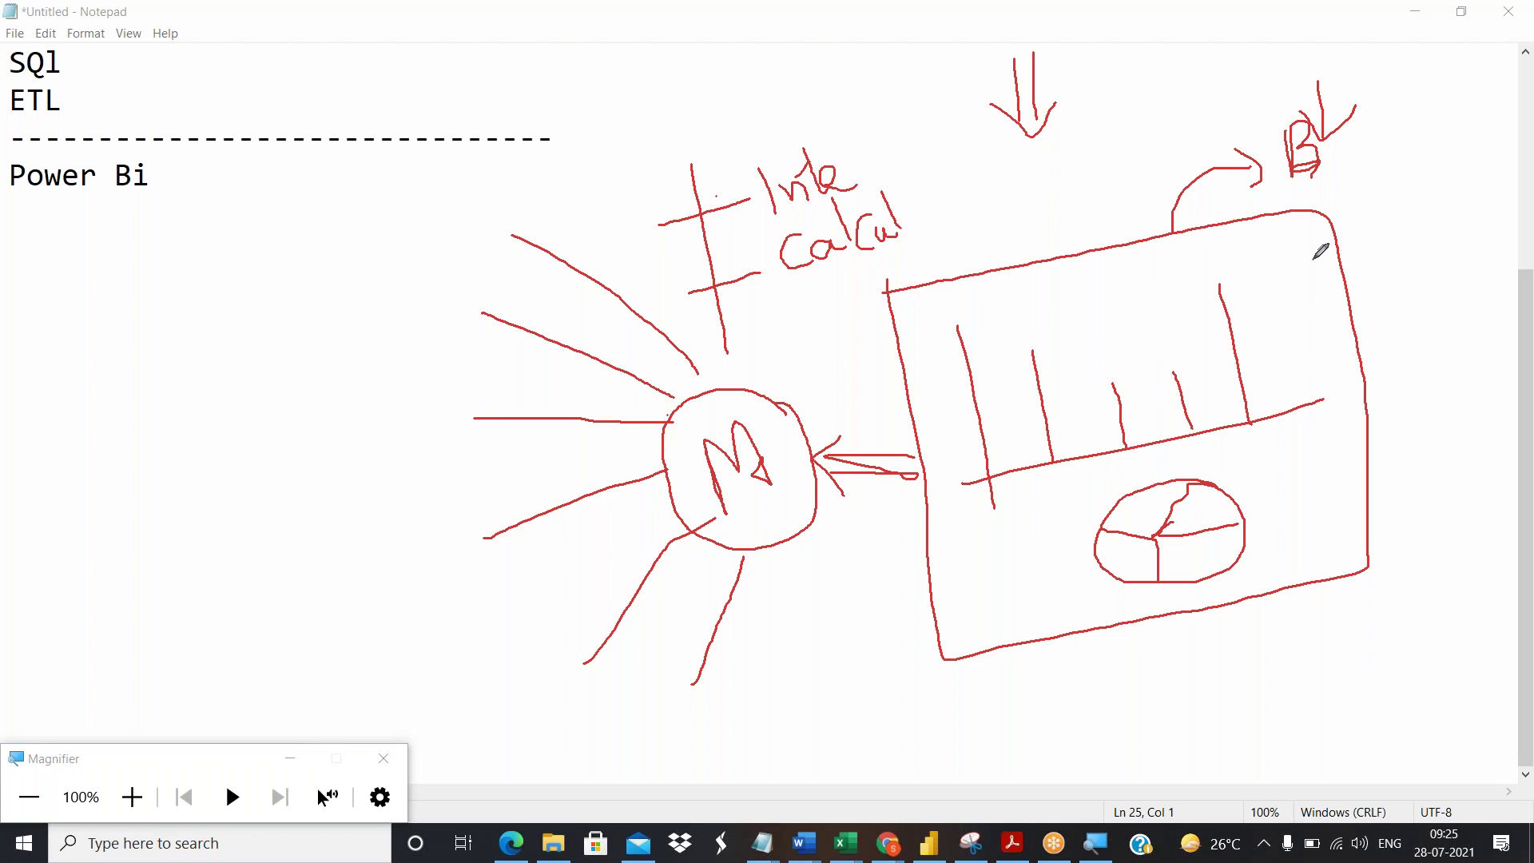
mouse_move(1286, 299)
left_mouse_down()
mouse_move(1374, 223)
mouse_move(1375, 268)
left_mouse_up()
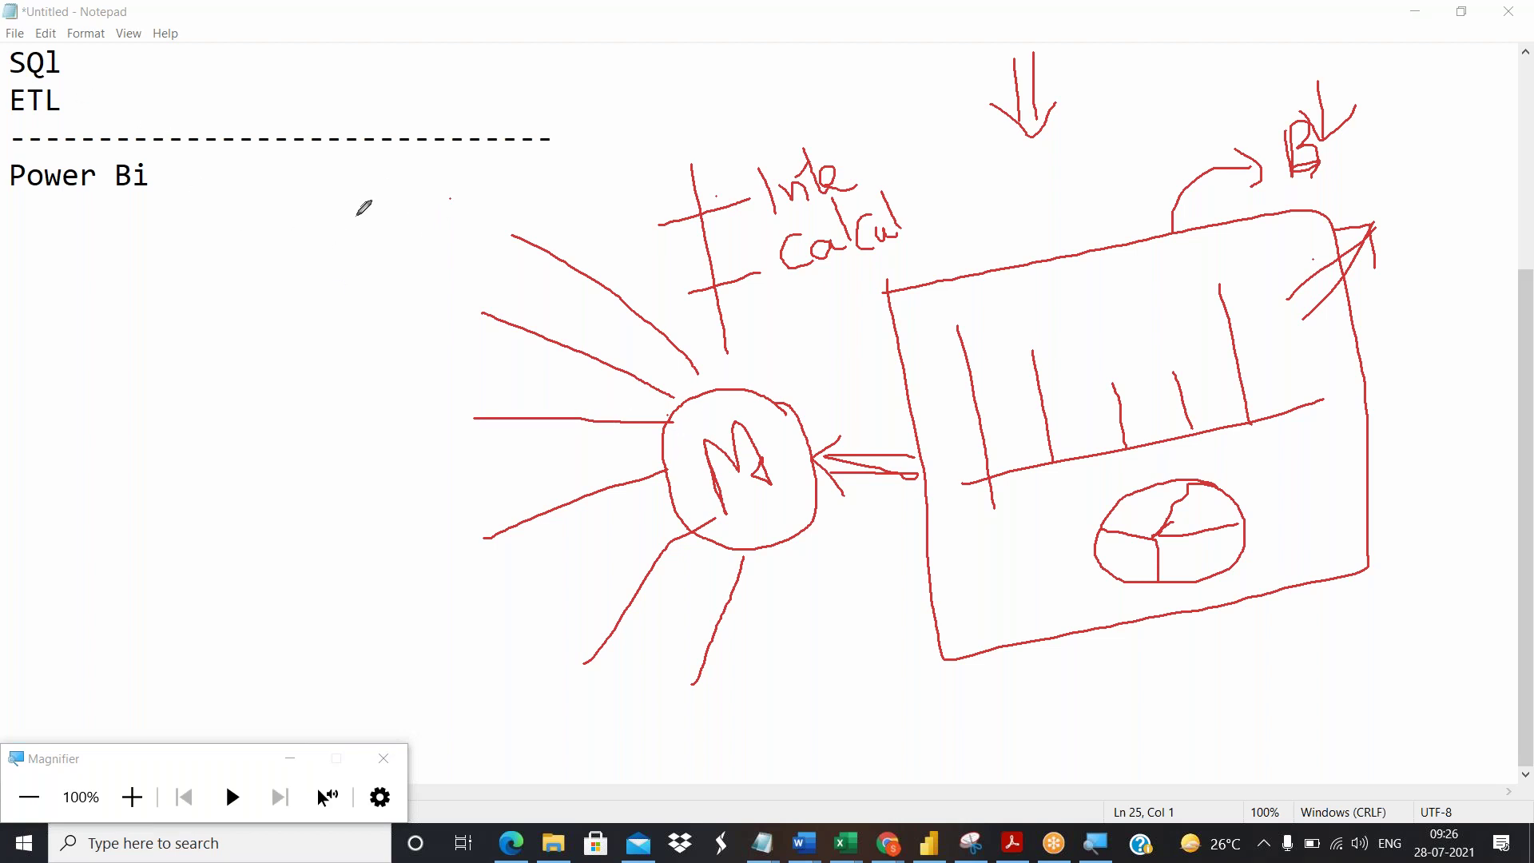
Draw a tall box across the outer ends of the lines left of the circled M and label it TRAN.
mouse_move(292, 222)
left_mouse_down()
mouse_move(495, 195)
mouse_move(551, 673)
mouse_move(342, 704)
mouse_move(329, 378)
mouse_move(297, 234)
mouse_move(334, 216)
left_mouse_up()
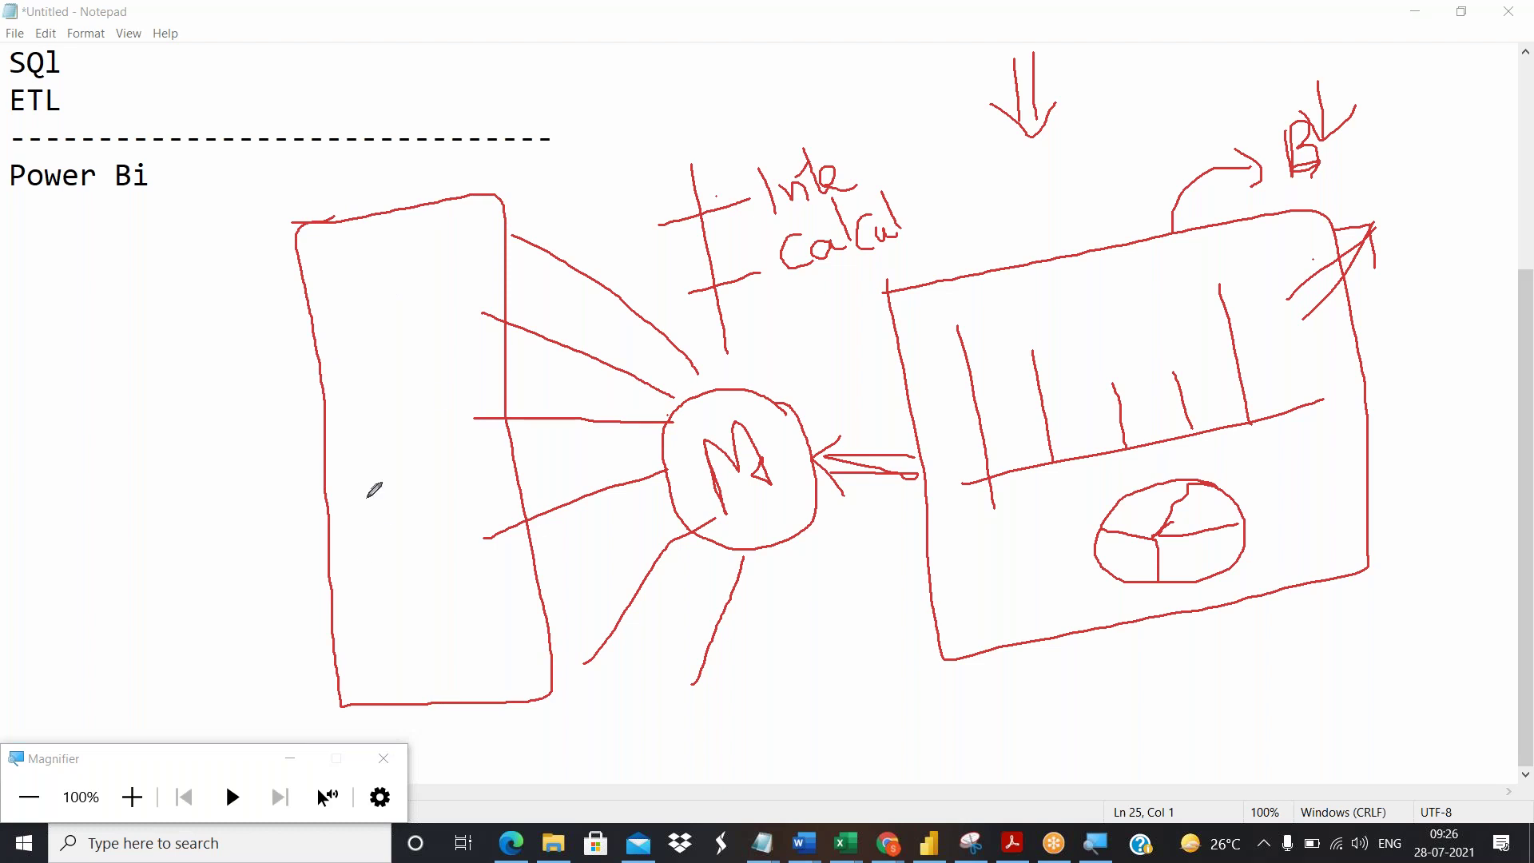
mouse_move(360, 475)
left_mouse_down()
mouse_move(398, 561)
mouse_move(359, 446)
mouse_move(420, 515)
left_mouse_up()
mouse_move(389, 444)
left_mouse_down()
mouse_move(445, 495)
mouse_move(440, 425)
mouse_move(466, 442)
mouse_move(453, 439)
left_mouse_up()
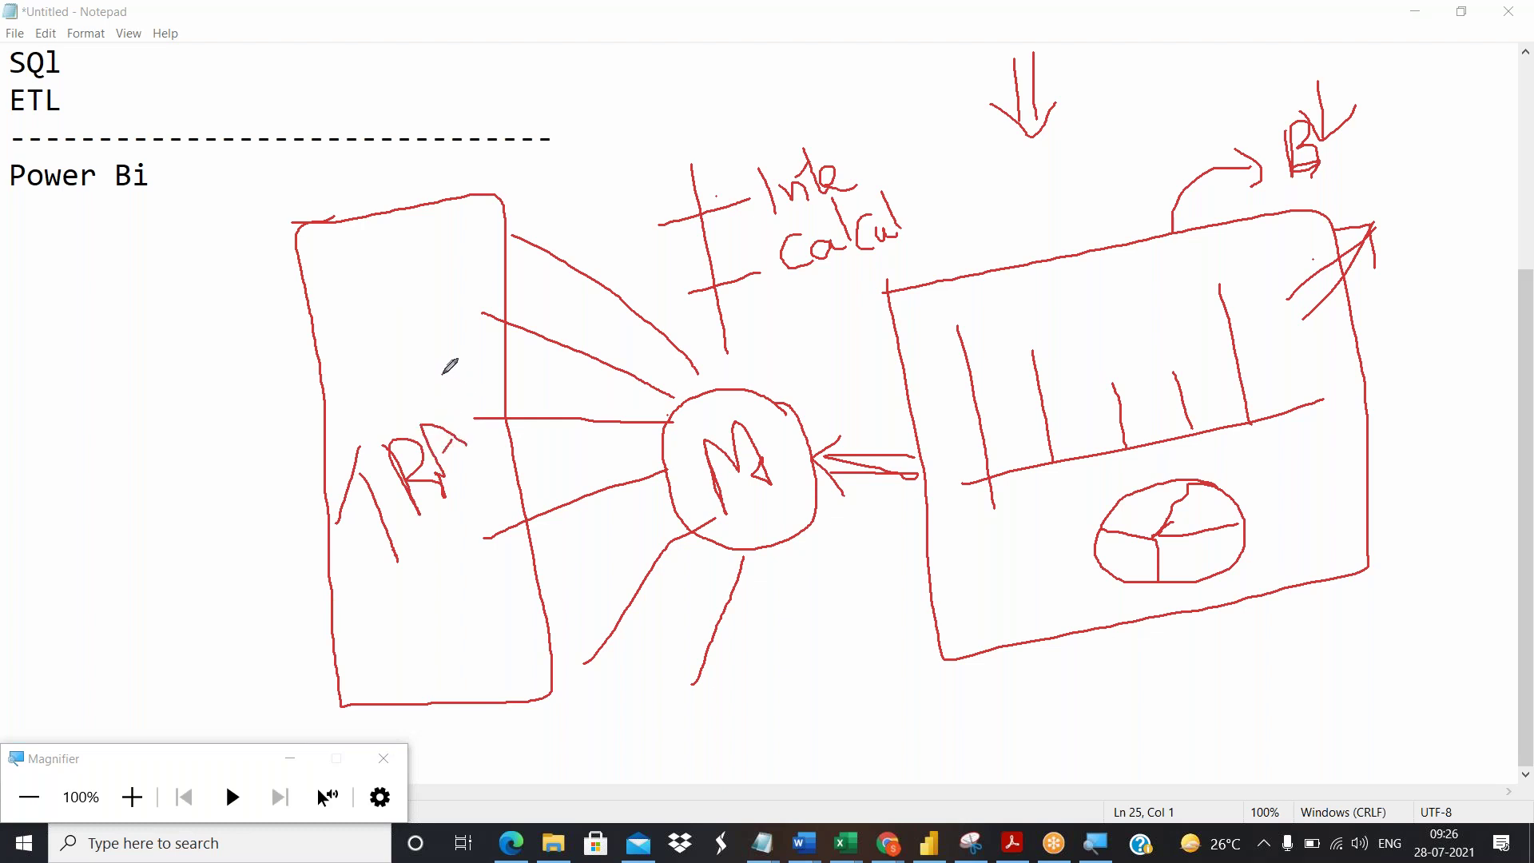
mouse_move(446, 373)
left_mouse_down()
mouse_move(469, 414)
mouse_move(489, 375)
mouse_move(474, 345)
left_mouse_up()
Draw thick arrow strokes from the upper-right corner of the TRAN box down to the circled M.
mouse_move(469, 205)
left_mouse_down()
mouse_move(520, 214)
mouse_move(680, 323)
left_mouse_up()
mouse_move(494, 194)
left_mouse_down()
mouse_move(711, 323)
mouse_move(683, 343)
mouse_move(687, 273)
left_mouse_up()
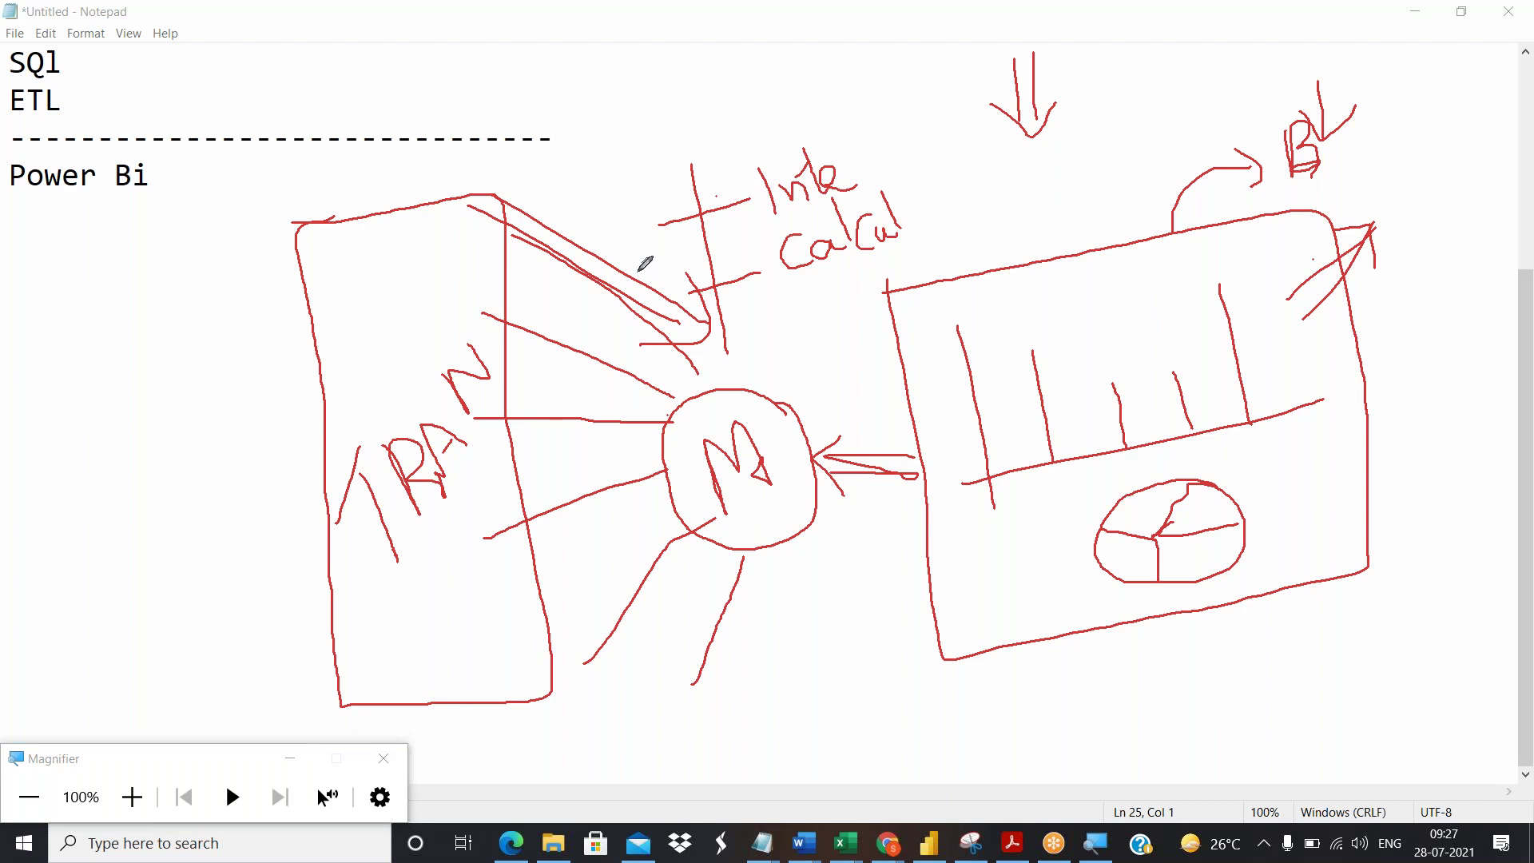
left_click(477, 170)
left_click_drag(477, 170, 728, 368)
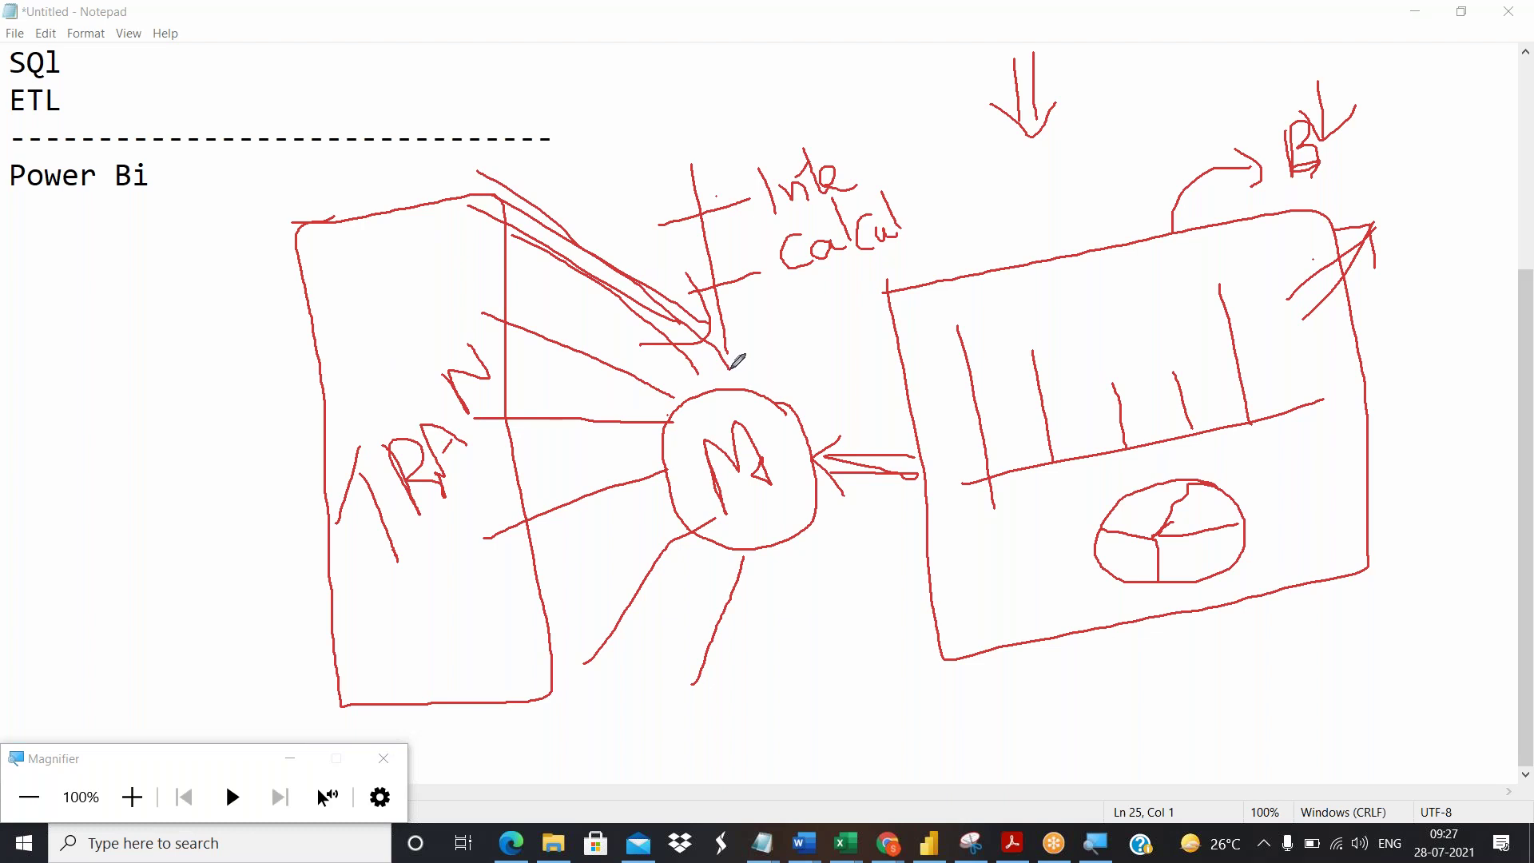
left_click_drag(732, 369, 684, 377)
mouse_move(689, 372)
left_mouse_down()
mouse_move(723, 332)
mouse_move(425, 164)
mouse_move(512, 195)
left_mouse_up()
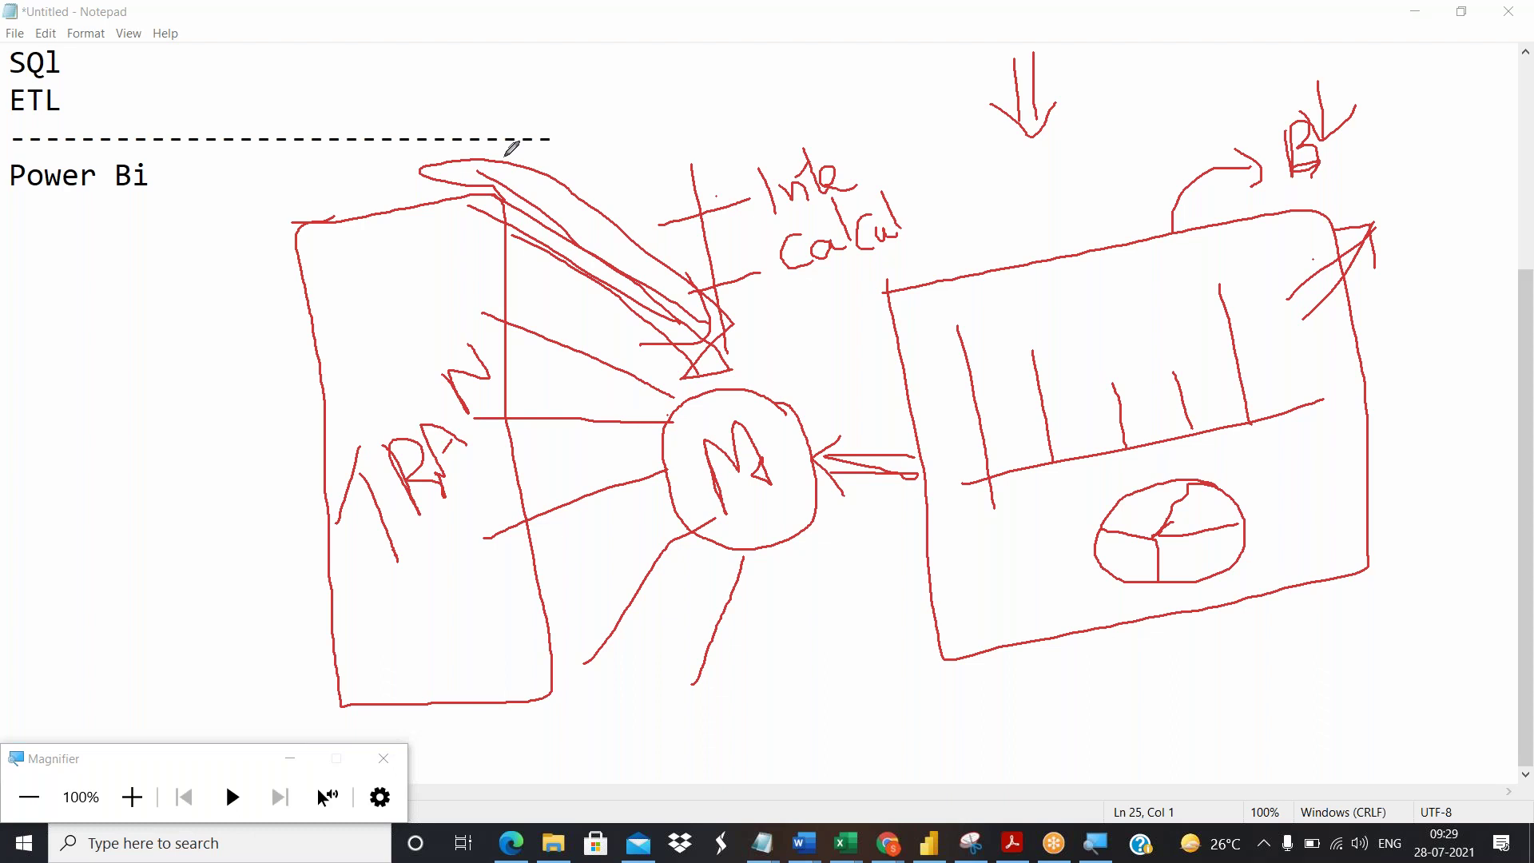
Write SQL and P above TRAN in the tall box, with a slanted double-line arrow between them.
mouse_move(355, 257)
left_mouse_down()
mouse_move(372, 293)
mouse_move(351, 312)
mouse_move(391, 271)
mouse_move(414, 294)
left_mouse_up()
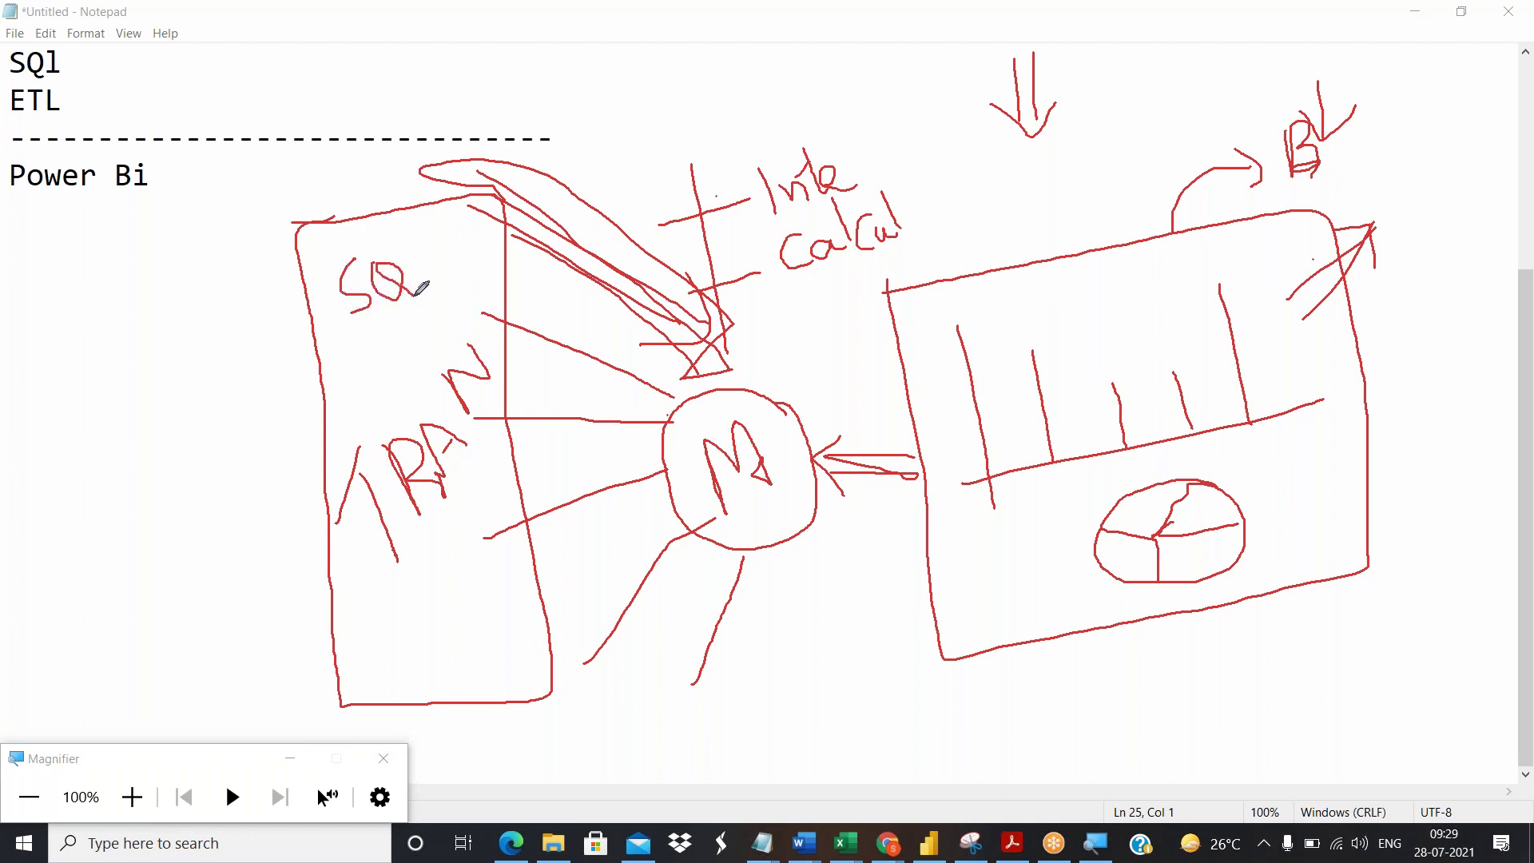
left_click_drag(397, 234, 445, 253)
mouse_move(273, 387)
left_mouse_down()
mouse_move(573, 212)
mouse_move(344, 393)
mouse_move(373, 350)
mouse_move(353, 395)
mouse_move(427, 337)
left_mouse_up()
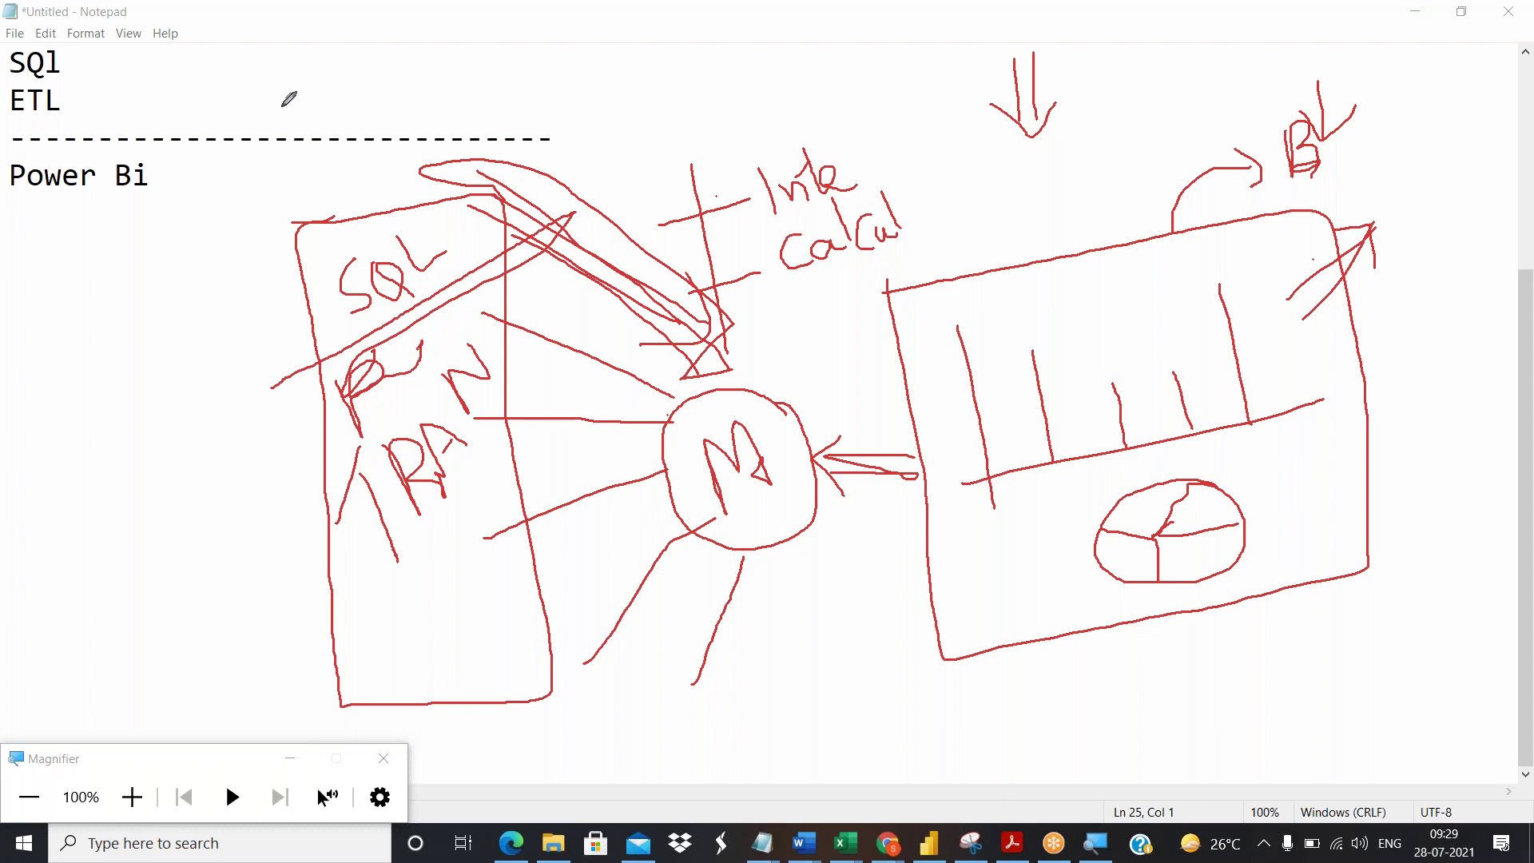
Write P-Query above the tall TRAN box.
mouse_move(302, 152)
left_mouse_down()
mouse_move(328, 197)
mouse_move(334, 148)
mouse_move(310, 190)
mouse_move(357, 171)
left_mouse_up()
left_click(365, 128)
mouse_move(368, 128)
left_mouse_down()
mouse_move(419, 160)
mouse_move(451, 148)
mouse_move(451, 120)
mouse_move(518, 121)
mouse_move(520, 103)
mouse_move(556, 97)
mouse_move(540, 156)
left_mouse_up()
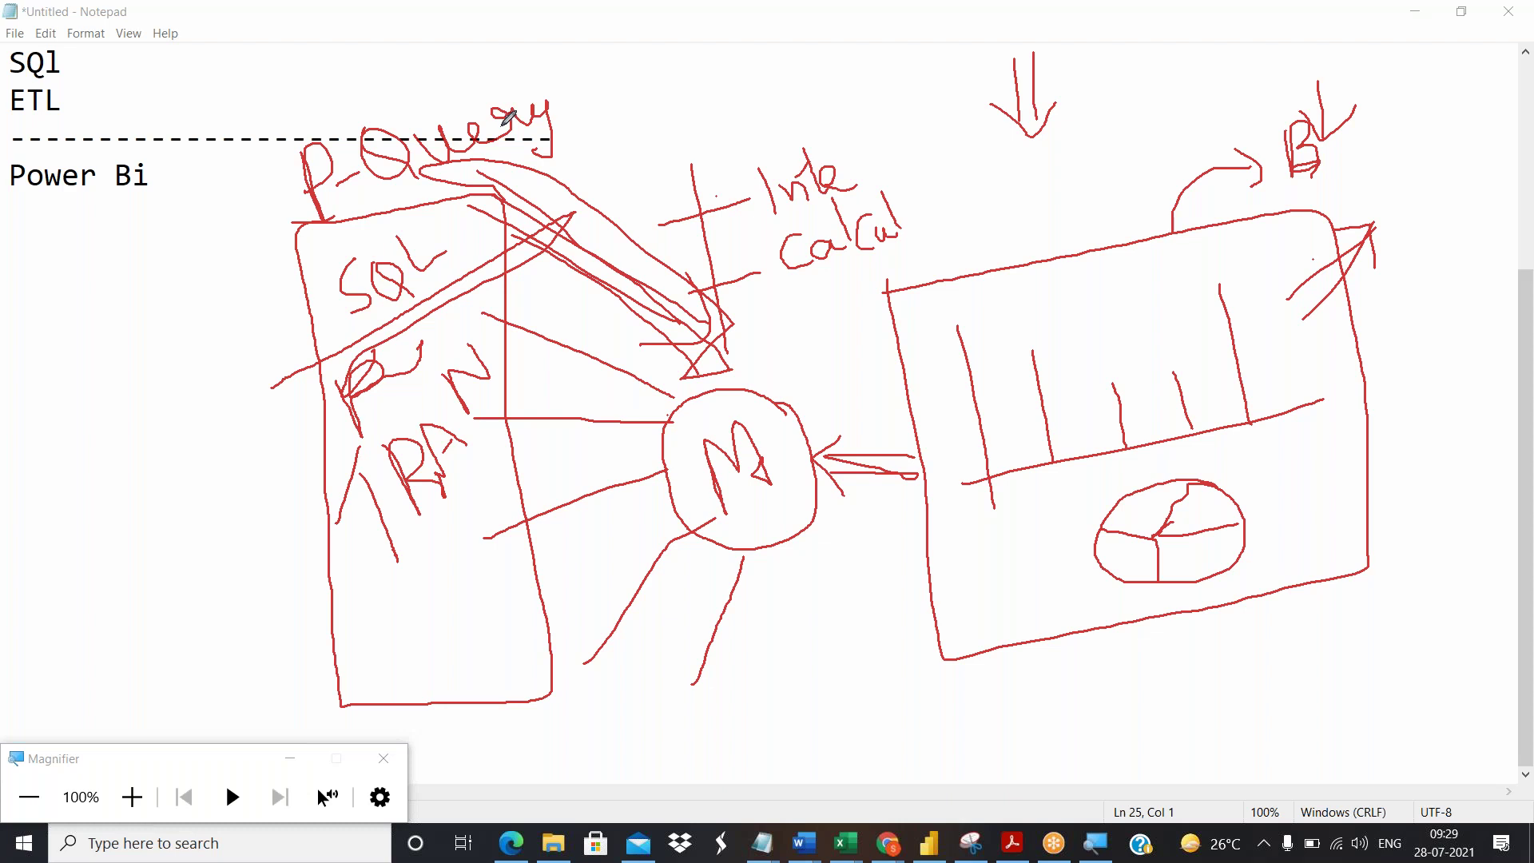
Draw a long slash after Calcul and write DAX beside it.
left_click_drag(946, 92, 863, 315)
mouse_move(919, 214)
left_mouse_down()
mouse_move(930, 254)
mouse_move(949, 228)
mouse_move(932, 254)
mouse_move(983, 226)
mouse_move(1008, 182)
left_mouse_up()
left_click_drag(989, 171, 1000, 211)
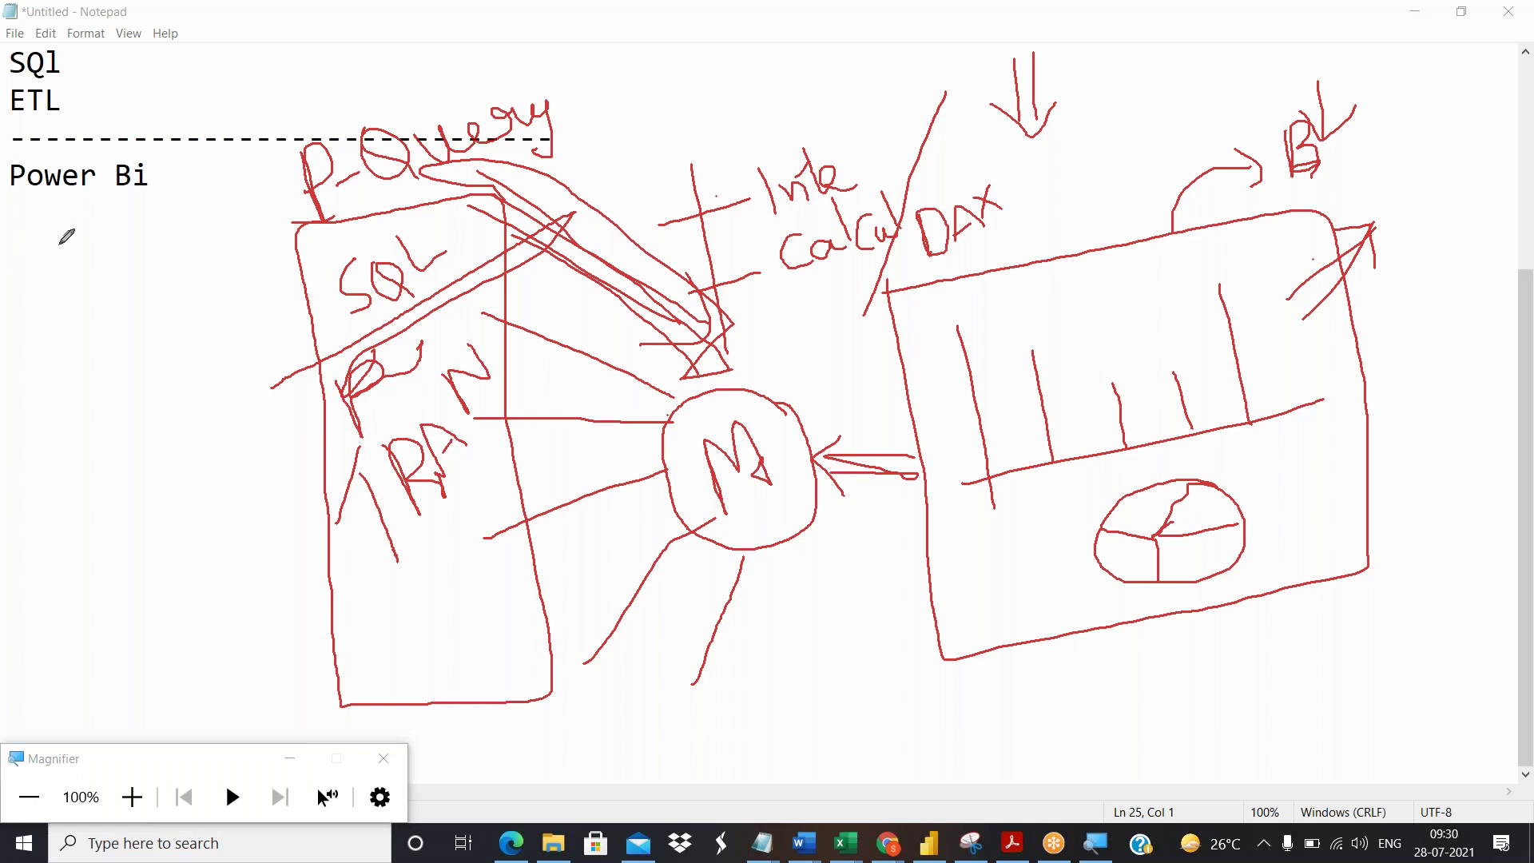
Draw data sources down the diagram's left side: a box labelled XL, a box labelled SS, and the letters OR.
mouse_move(46, 220)
left_mouse_down()
mouse_move(47, 302)
mouse_move(67, 323)
left_mouse_up()
mouse_move(67, 325)
left_mouse_down()
mouse_move(45, 302)
mouse_move(62, 231)
left_mouse_up()
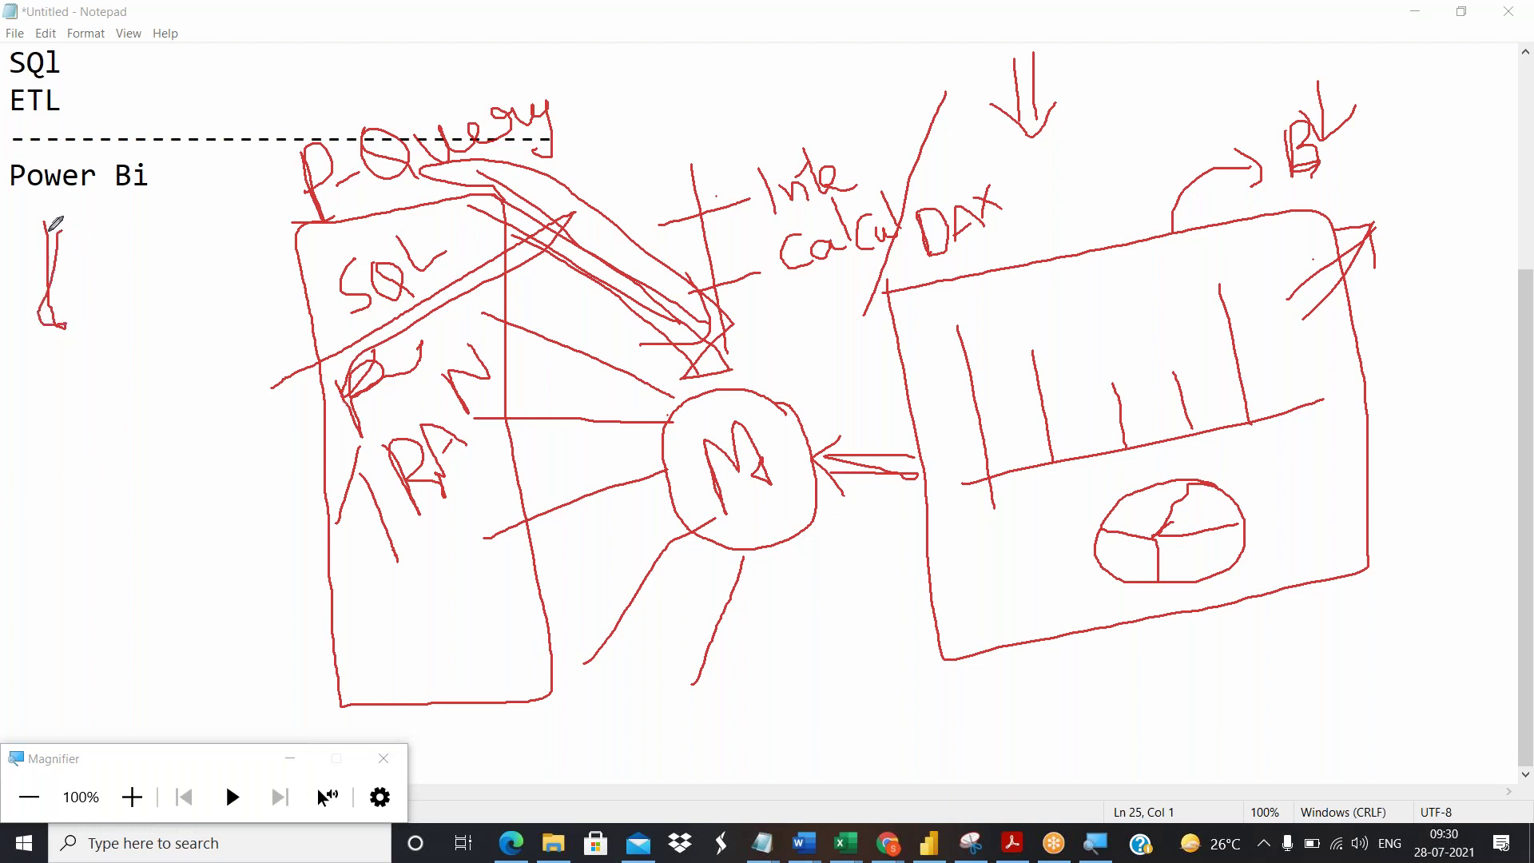
mouse_move(48, 232)
left_mouse_down()
mouse_move(170, 192)
mouse_move(152, 307)
mouse_move(64, 325)
left_mouse_up()
mouse_move(77, 255)
left_mouse_down()
mouse_move(126, 281)
mouse_move(92, 289)
mouse_move(156, 256)
left_mouse_up()
mouse_move(98, 416)
left_mouse_down()
mouse_move(81, 427)
mouse_move(99, 457)
left_mouse_up()
mouse_move(136, 407)
left_mouse_down()
mouse_move(147, 440)
mouse_move(126, 455)
left_mouse_up()
mouse_move(40, 424)
left_mouse_down()
mouse_move(76, 488)
mouse_move(172, 463)
mouse_move(163, 391)
mouse_move(48, 414)
left_mouse_up()
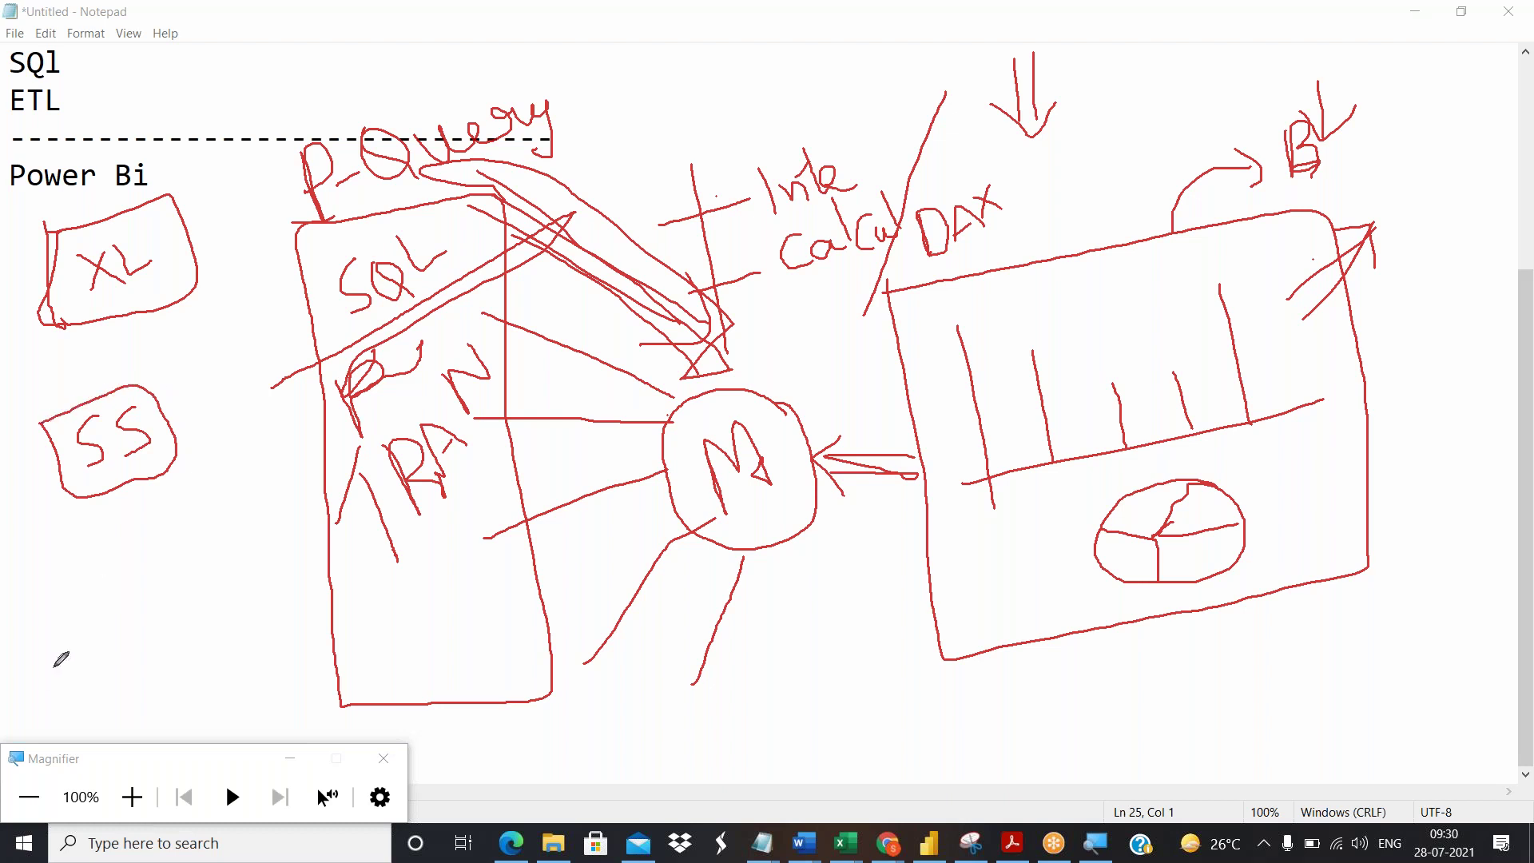
mouse_move(117, 599)
left_mouse_down()
mouse_move(124, 633)
mouse_move(120, 595)
mouse_move(160, 595)
mouse_move(166, 615)
mouse_move(150, 609)
left_mouse_up()
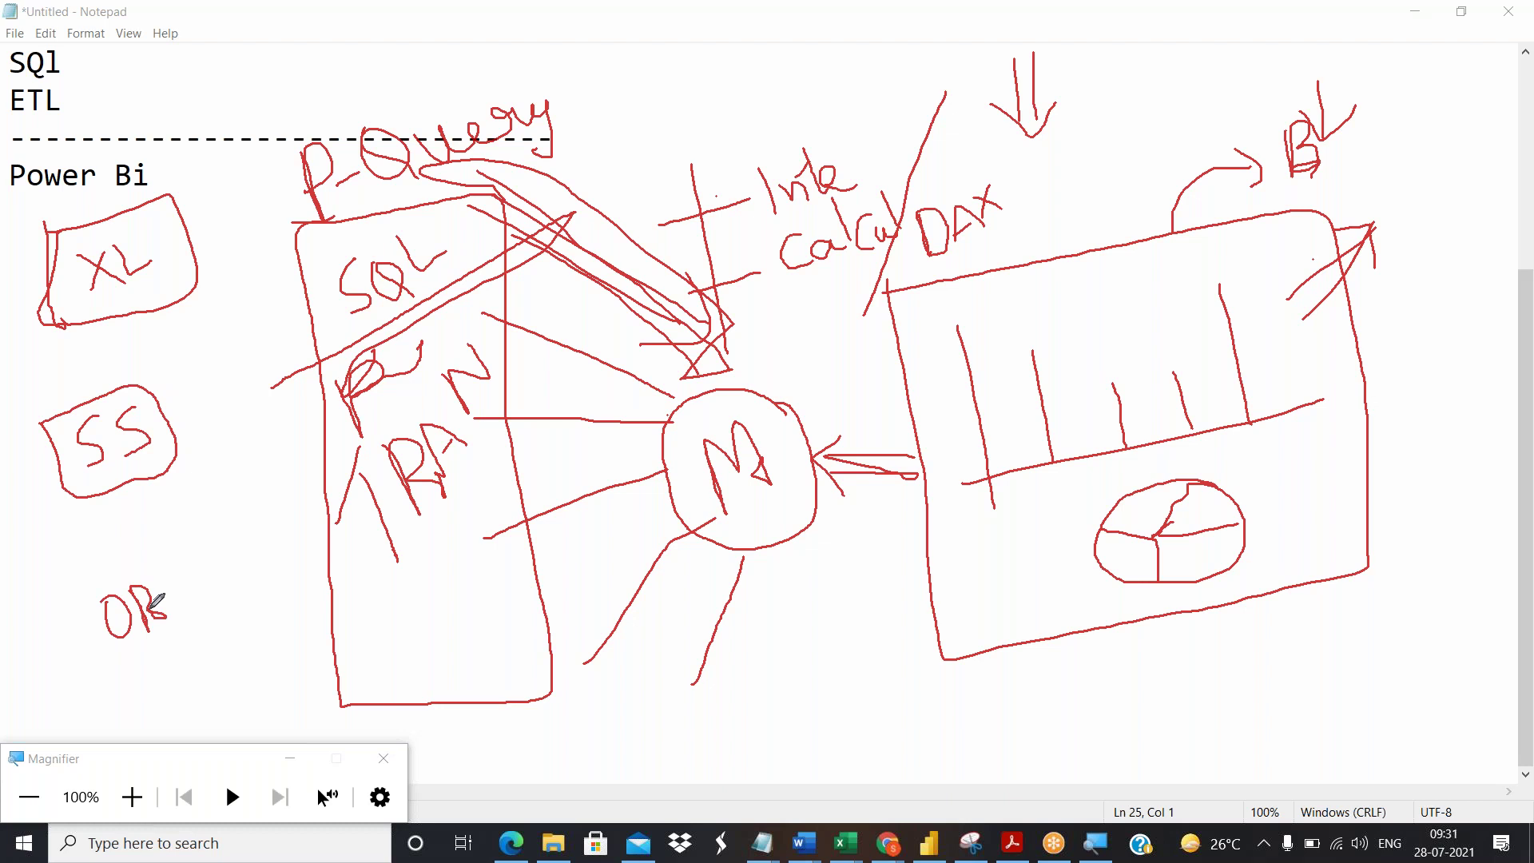
left_click(28, 797)
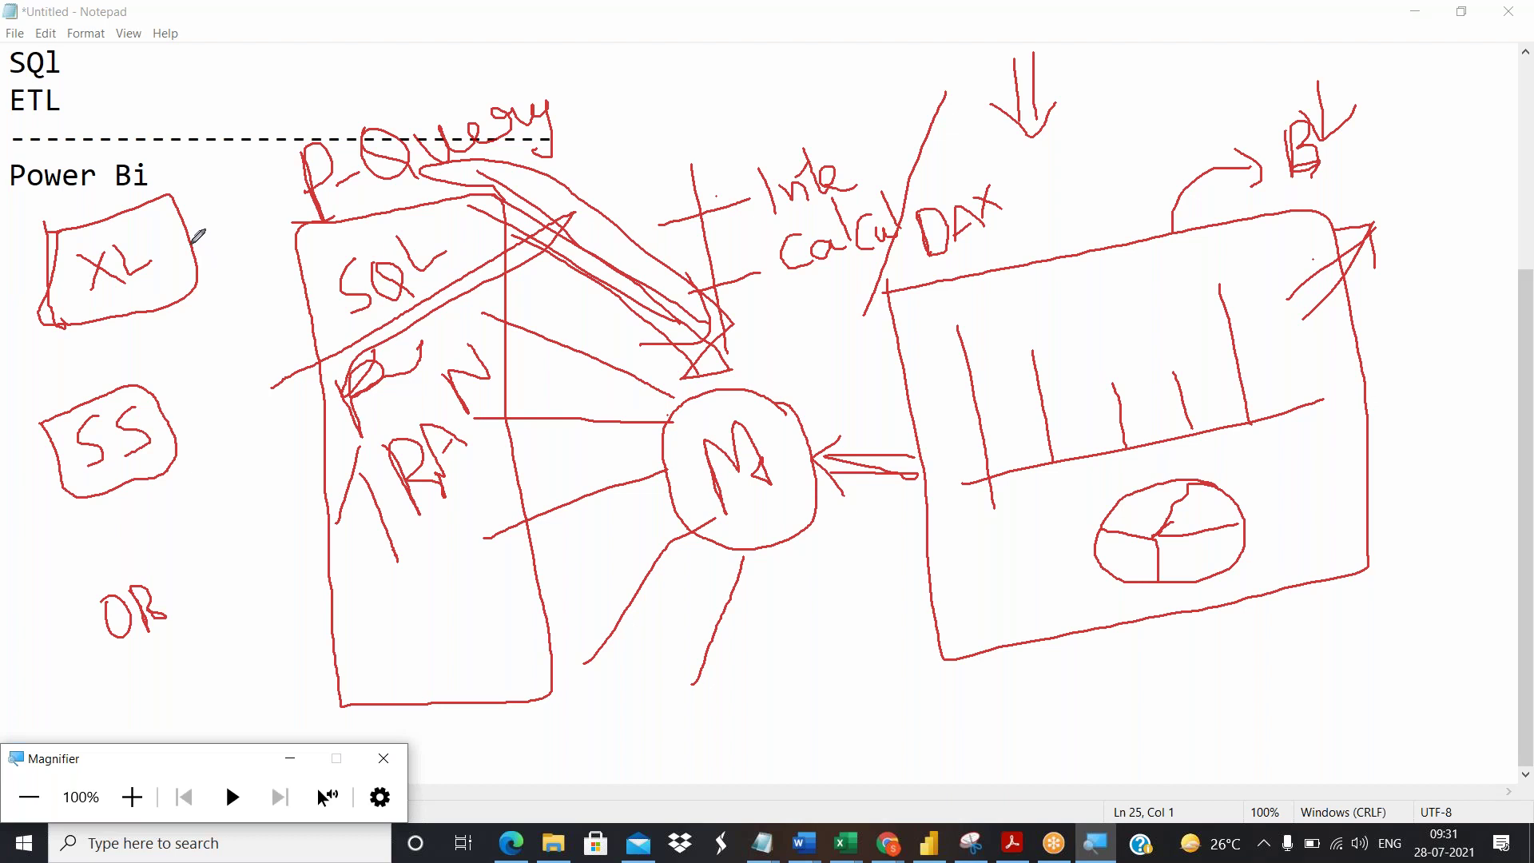
Connect the XL, SS and OR sources to the tall TRAN box with one line each.
left_click_drag(193, 242, 319, 340)
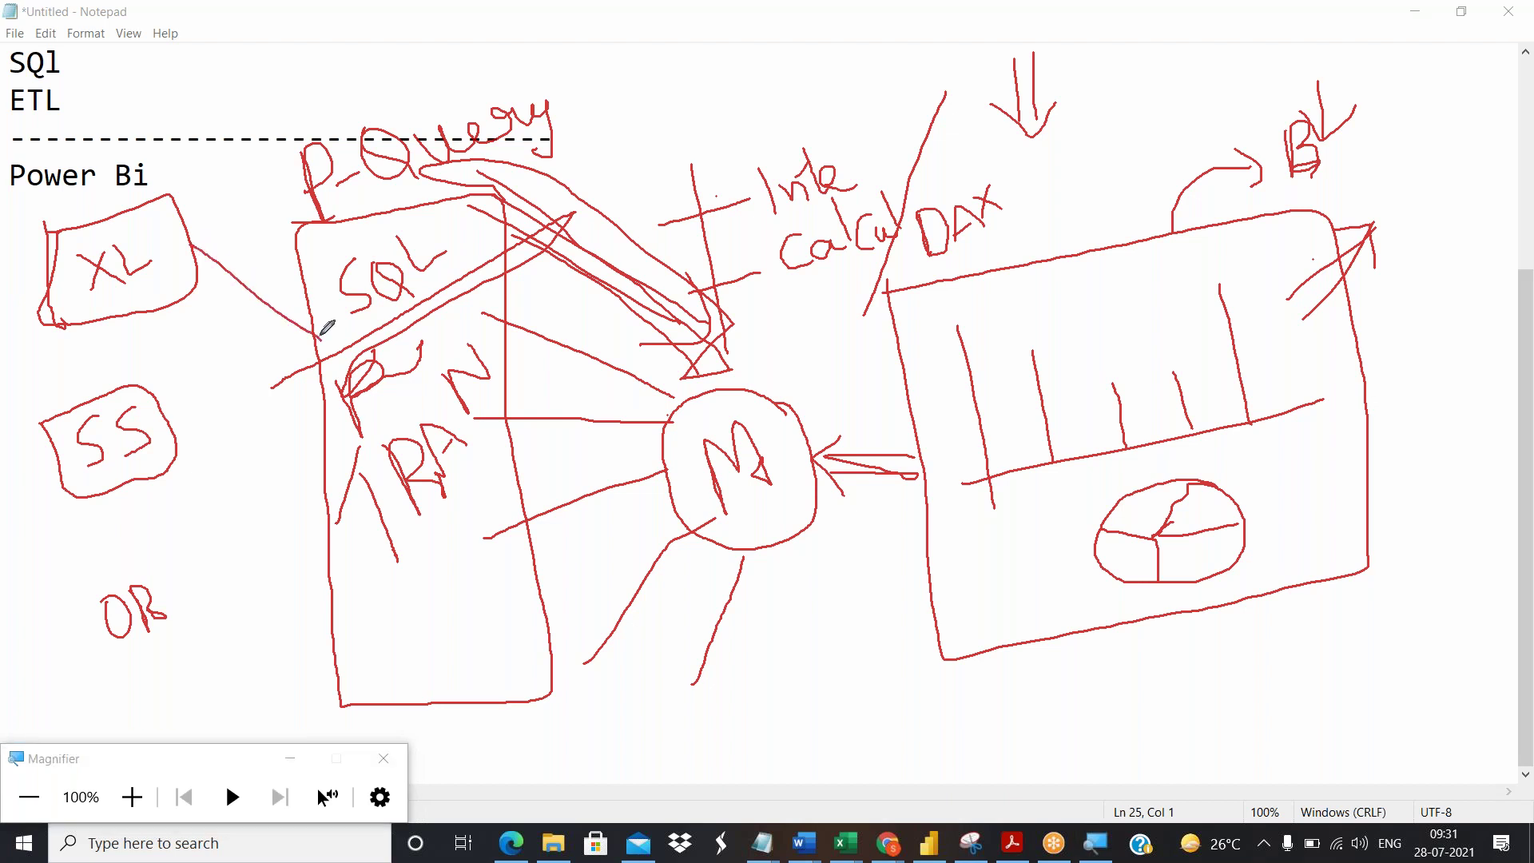
left_click_drag(178, 438, 319, 350)
left_click_drag(167, 604, 326, 449)
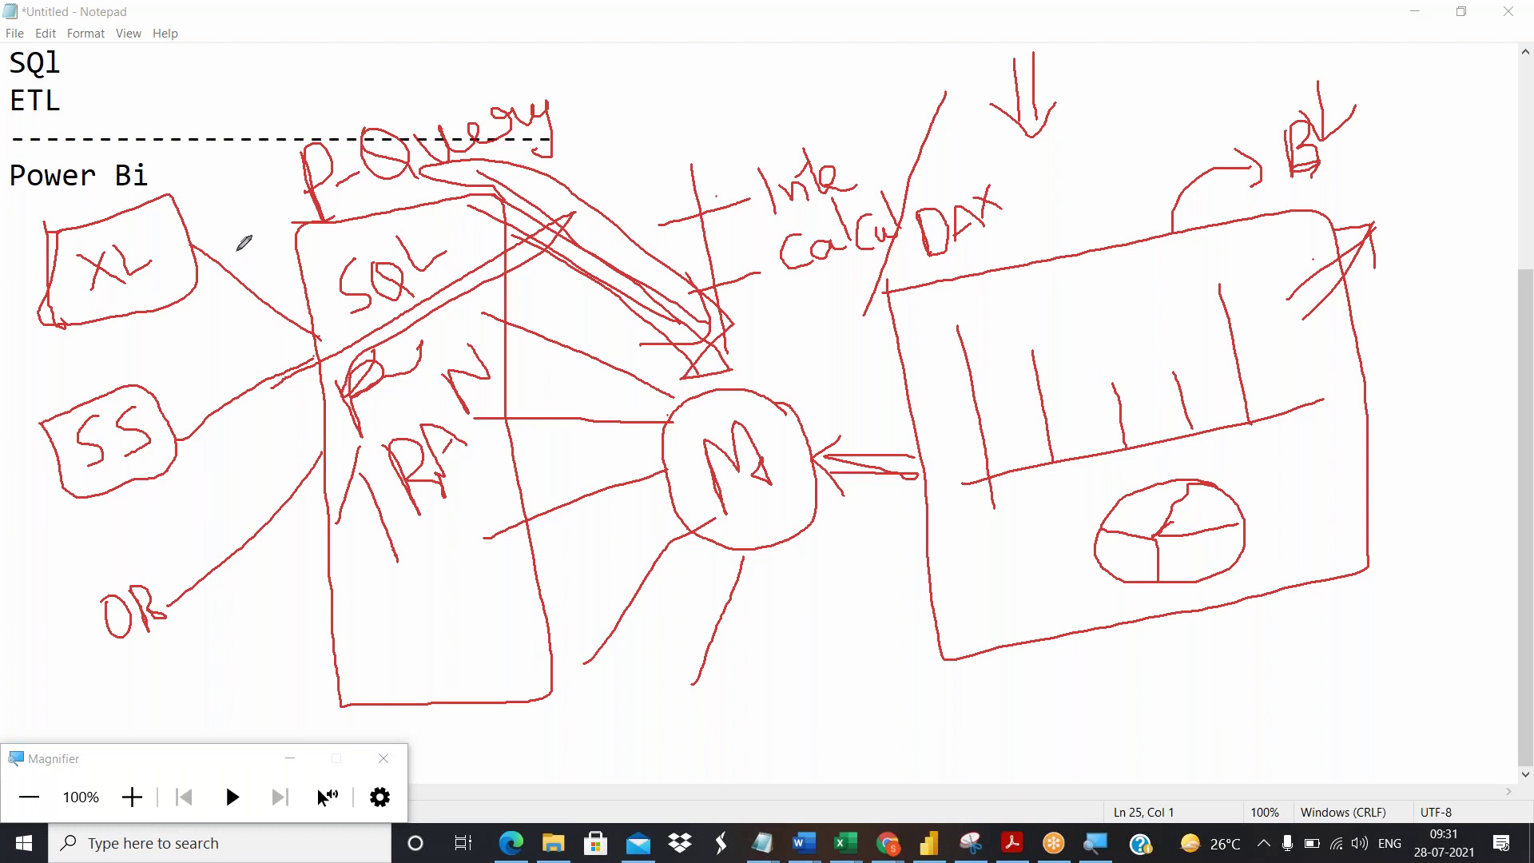
Draw a narrow upright box across the three source lines and a large frame around the whole diagram.
mouse_move(237, 250)
left_mouse_down()
mouse_move(223, 511)
mouse_move(270, 566)
mouse_move(296, 511)
mouse_move(270, 233)
mouse_move(242, 239)
mouse_move(238, 258)
left_mouse_up()
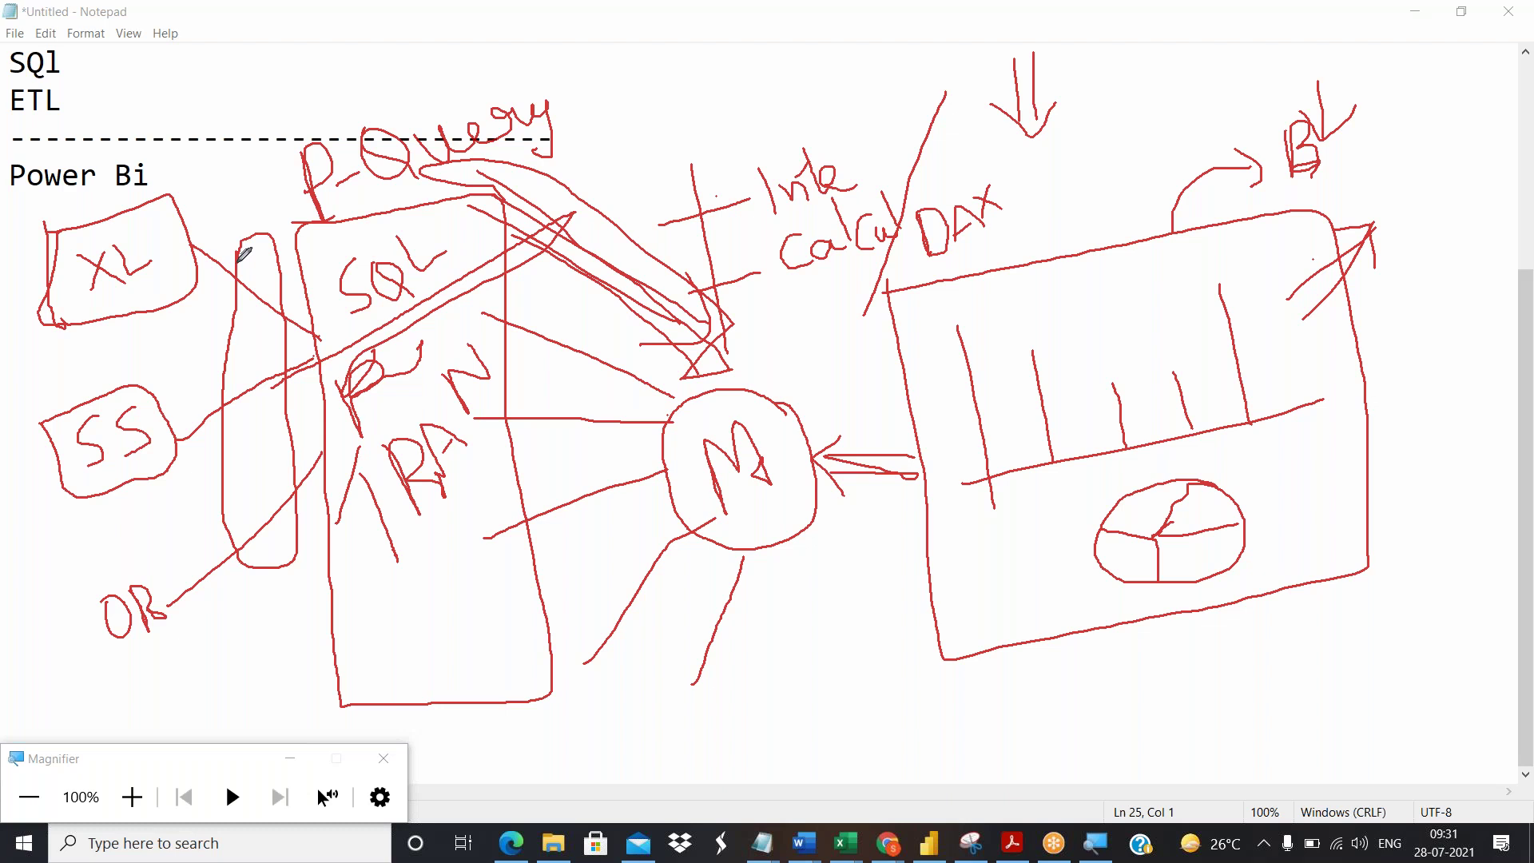
mouse_move(15, 96)
left_mouse_down()
mouse_move(1377, 59)
mouse_move(1449, 259)
mouse_move(1451, 717)
mouse_move(917, 754)
mouse_move(301, 757)
mouse_move(52, 734)
mouse_move(21, 257)
mouse_move(34, 90)
left_mouse_up()
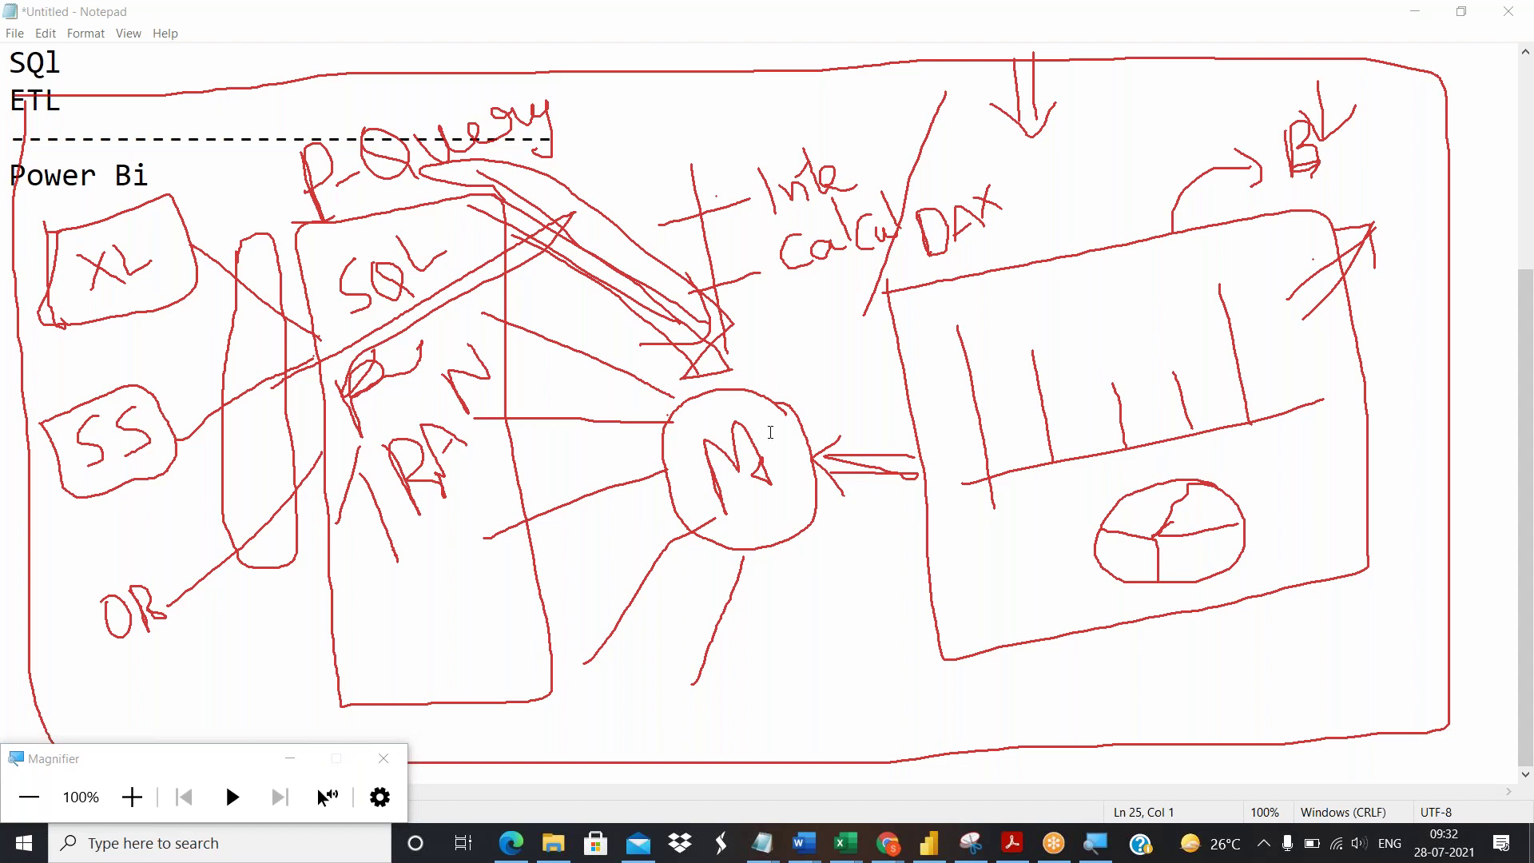
View the 1.3 Latest Report V3 dashboard in Power BI Desktop and return to the Notepad topic outline.
key("alt+Tab")
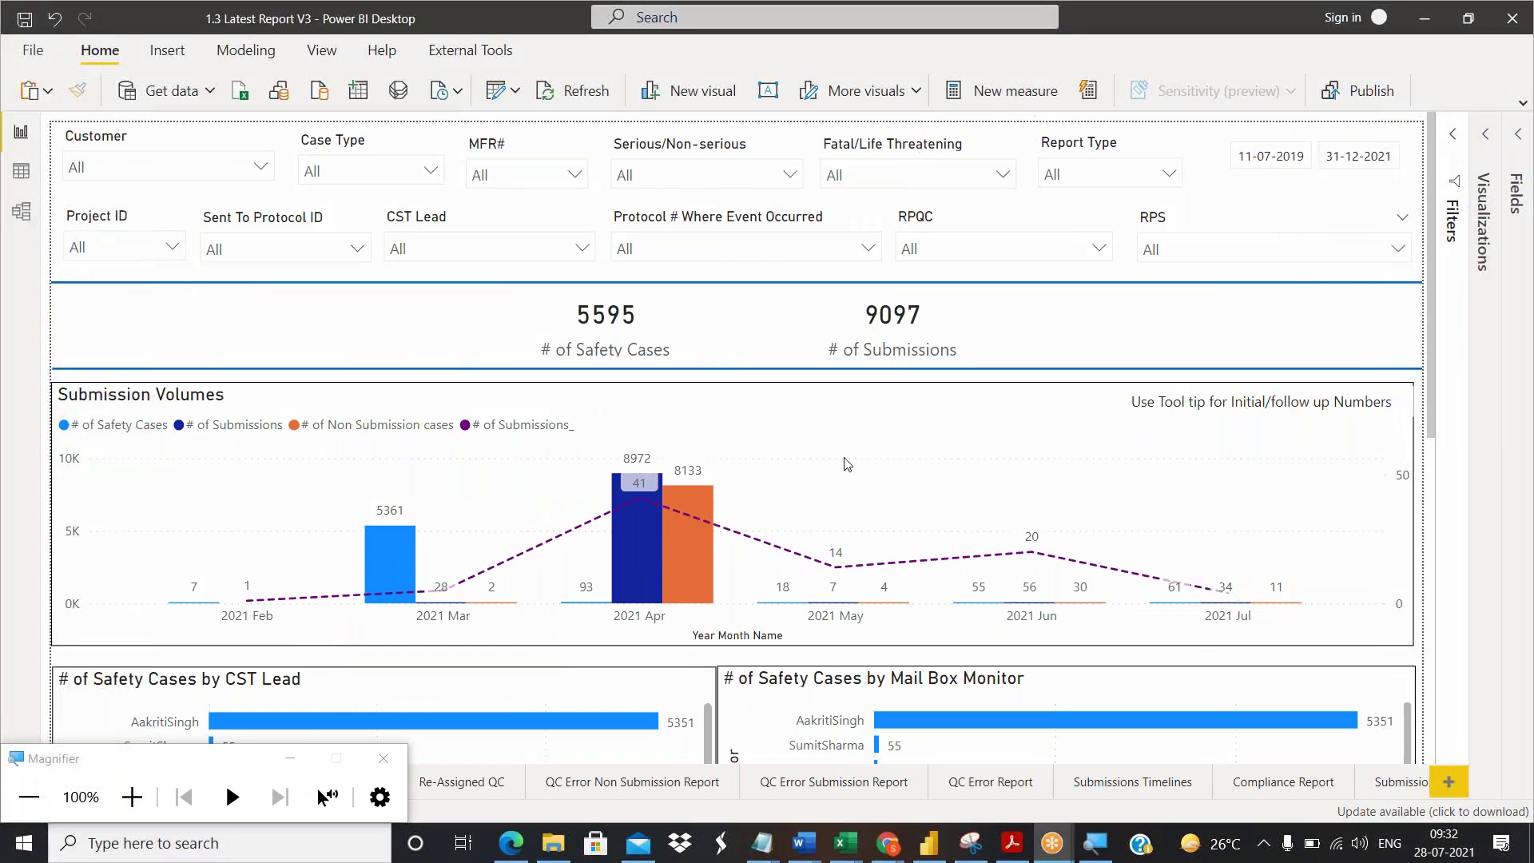
left_click(882, 511)
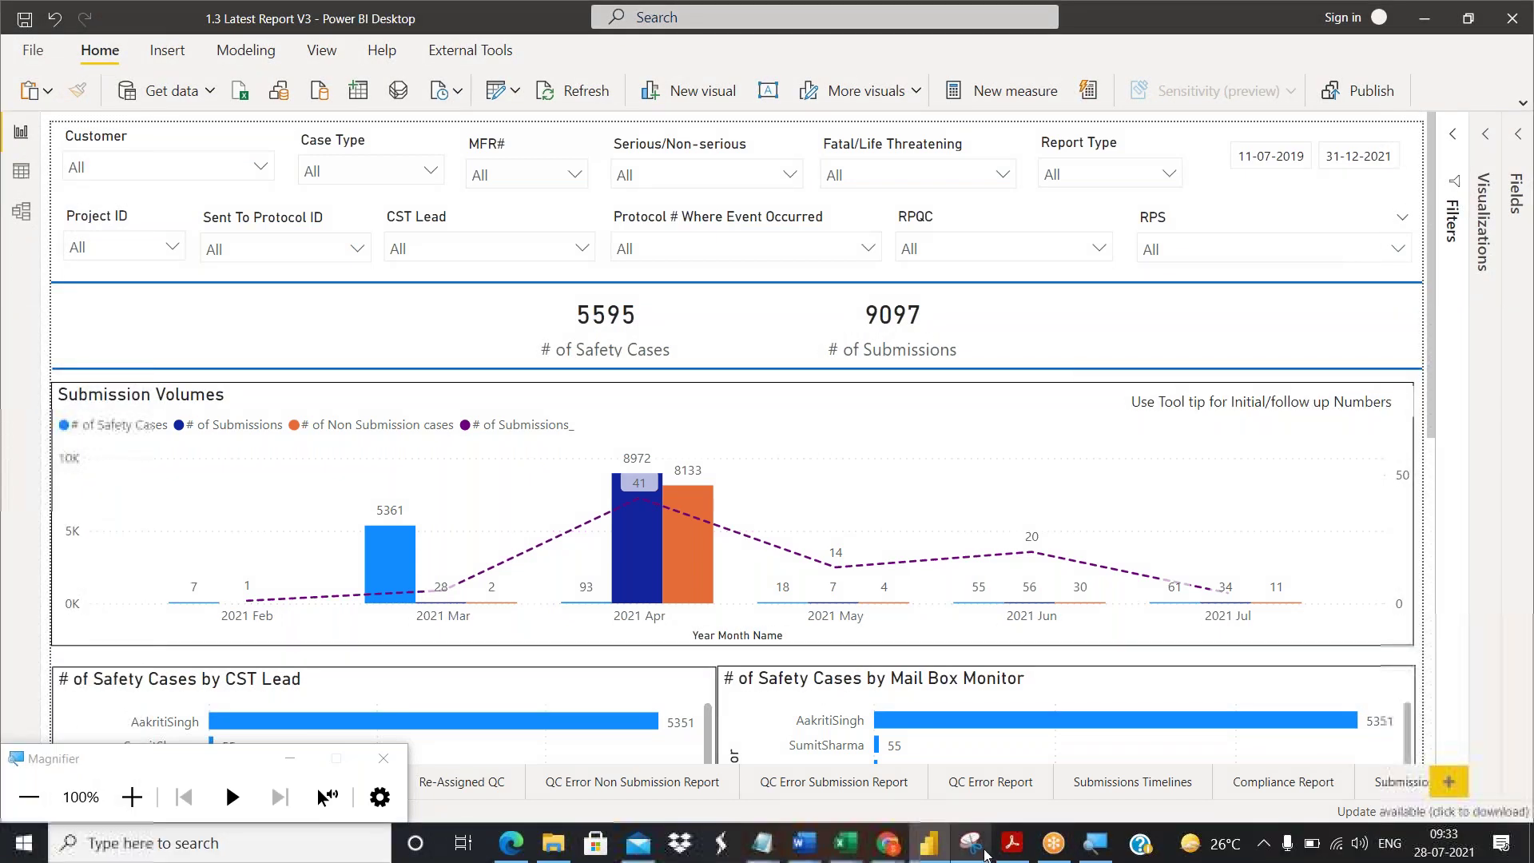
mouse_move(761, 853)
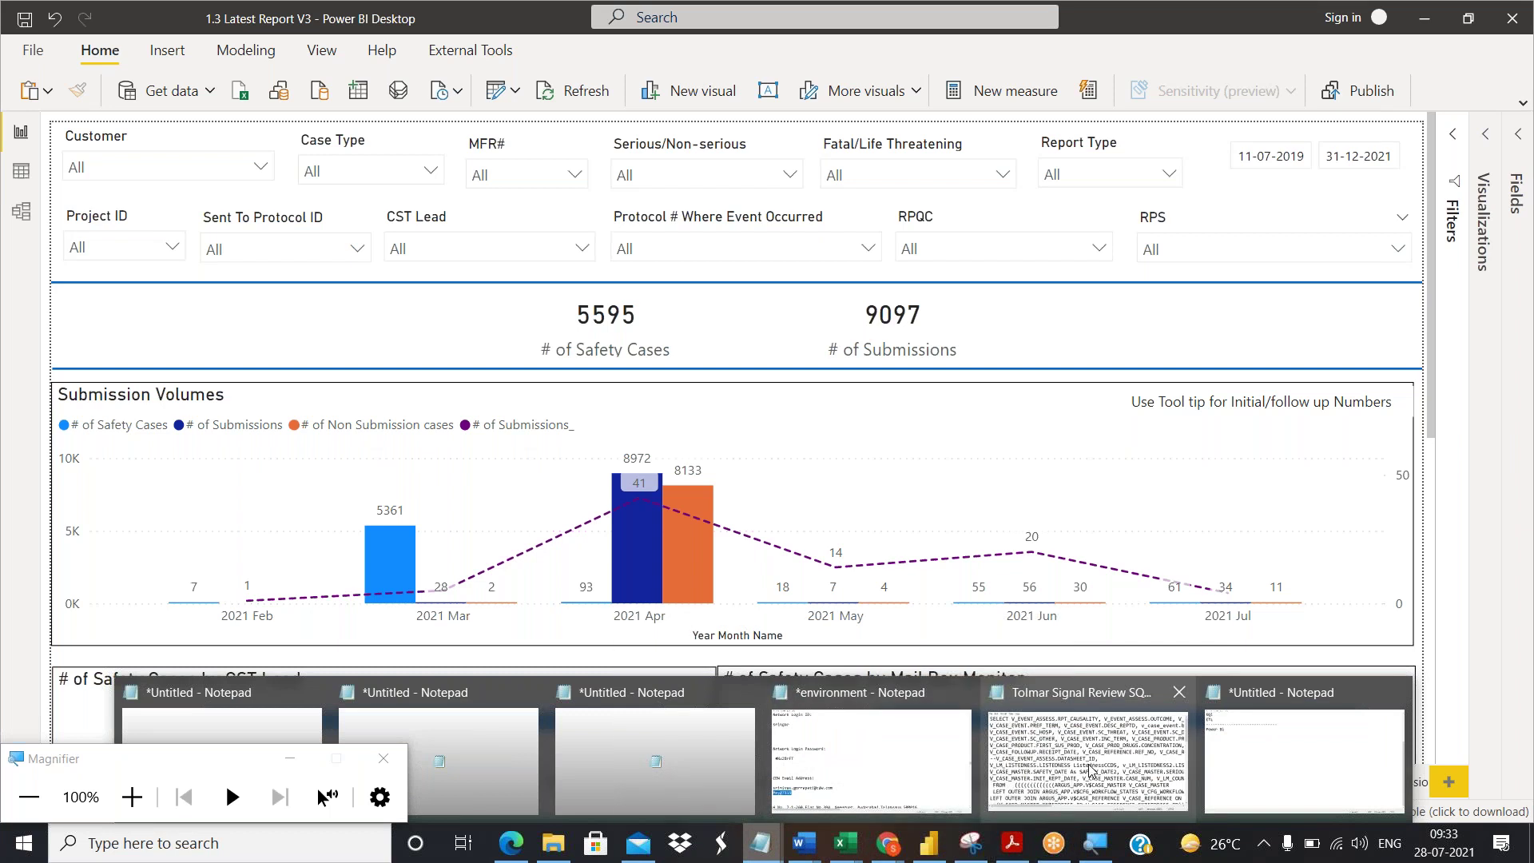
left_click(1303, 759)
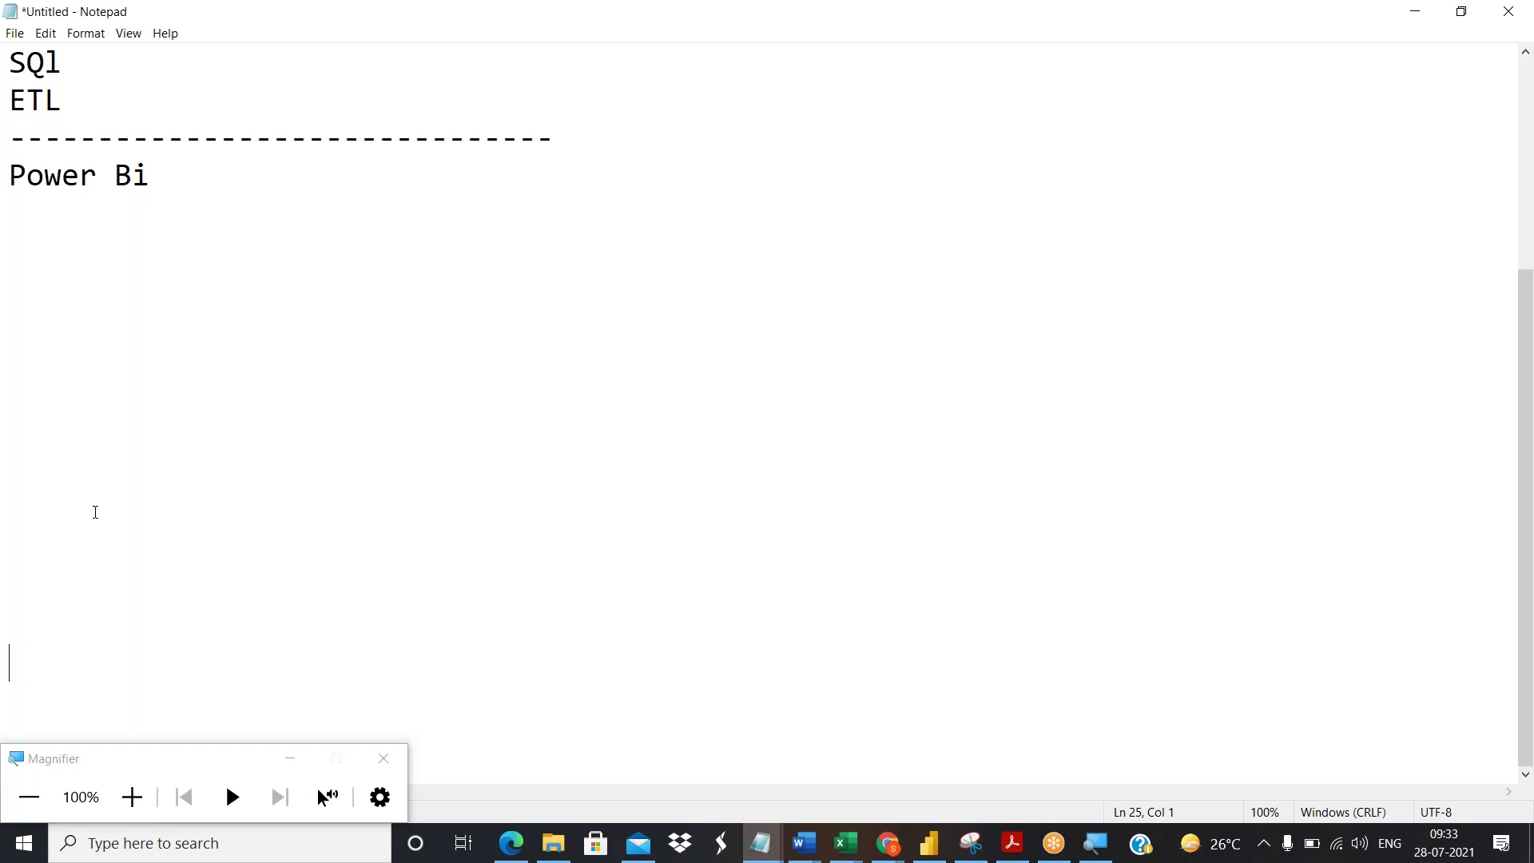
Add two blank lines at the end of the outline and float the Notepad window over the Power BI report.
key("Return")
key("Return")
left_click_drag(239, 20, 405, 26)
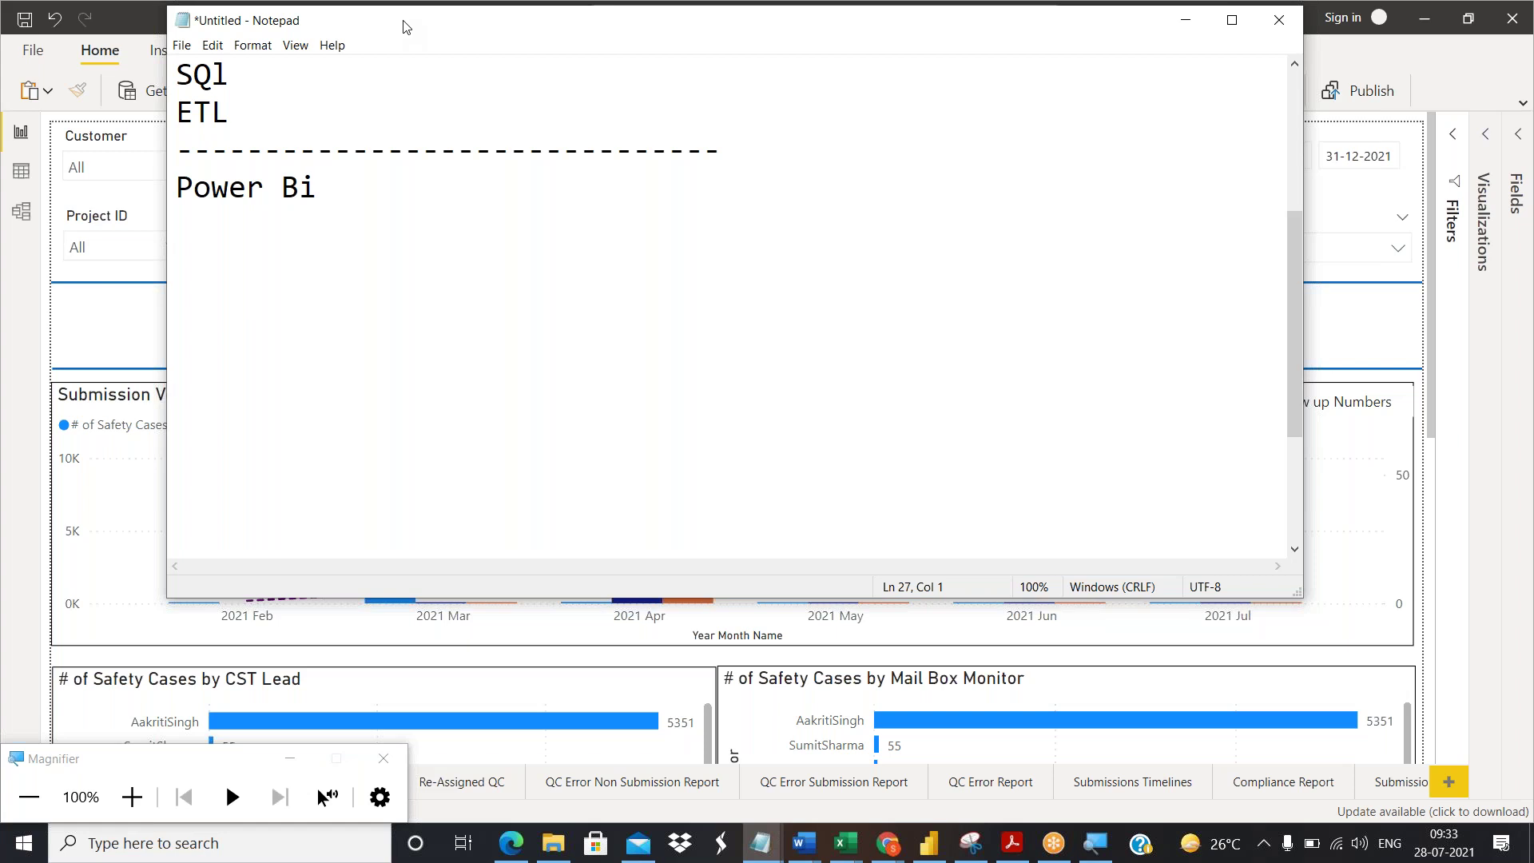
mouse_move(416, 30)
left_mouse_down()
mouse_move(399, 64)
mouse_move(403, 13)
left_mouse_up()
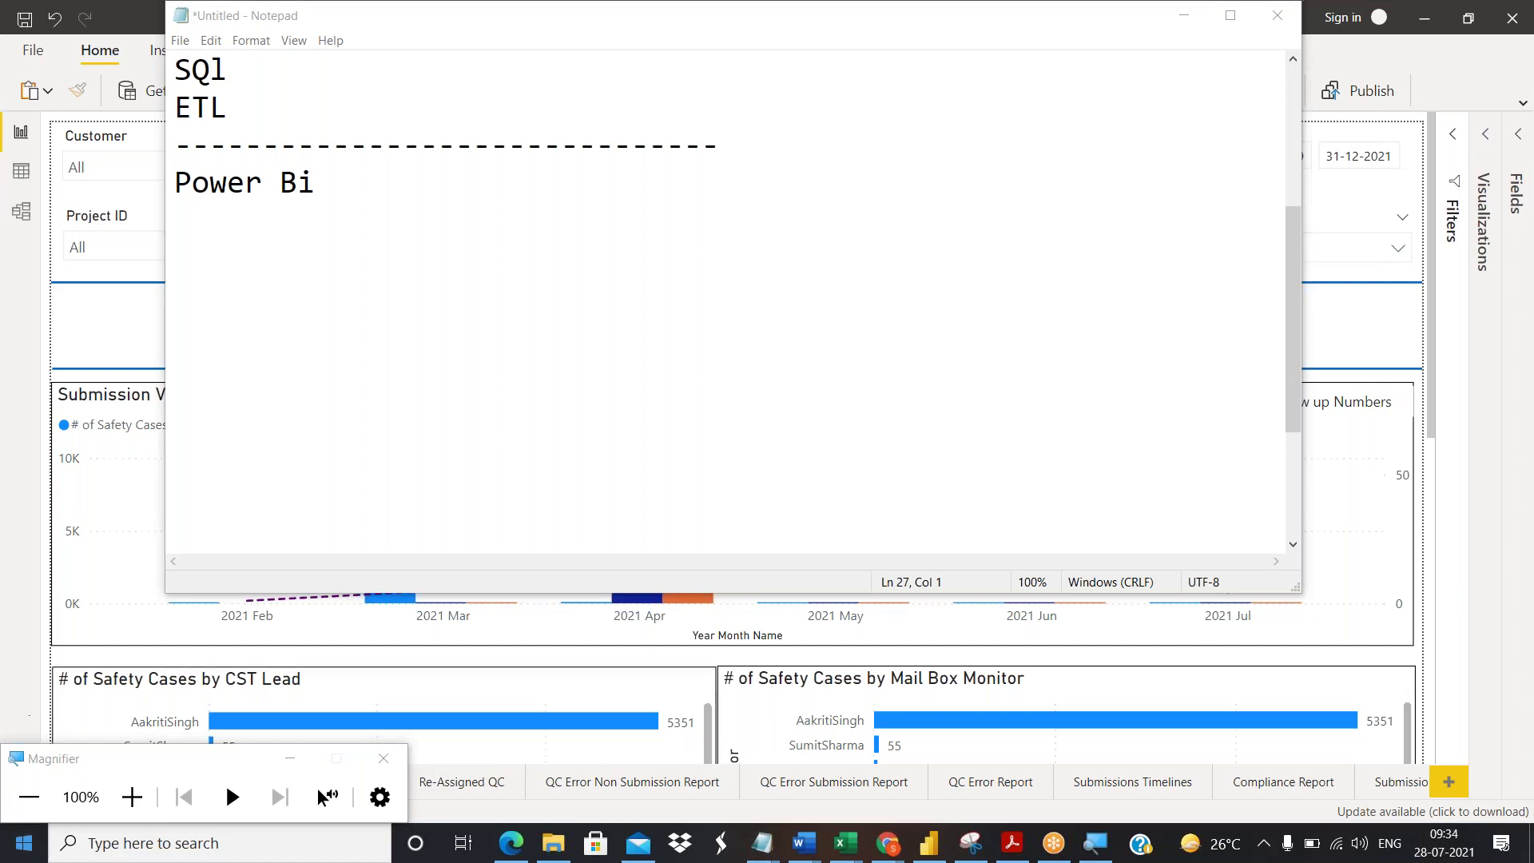
Extend the Power Bi line of the outline to read "Power Bi-Desktop".
left_click(8, 856)
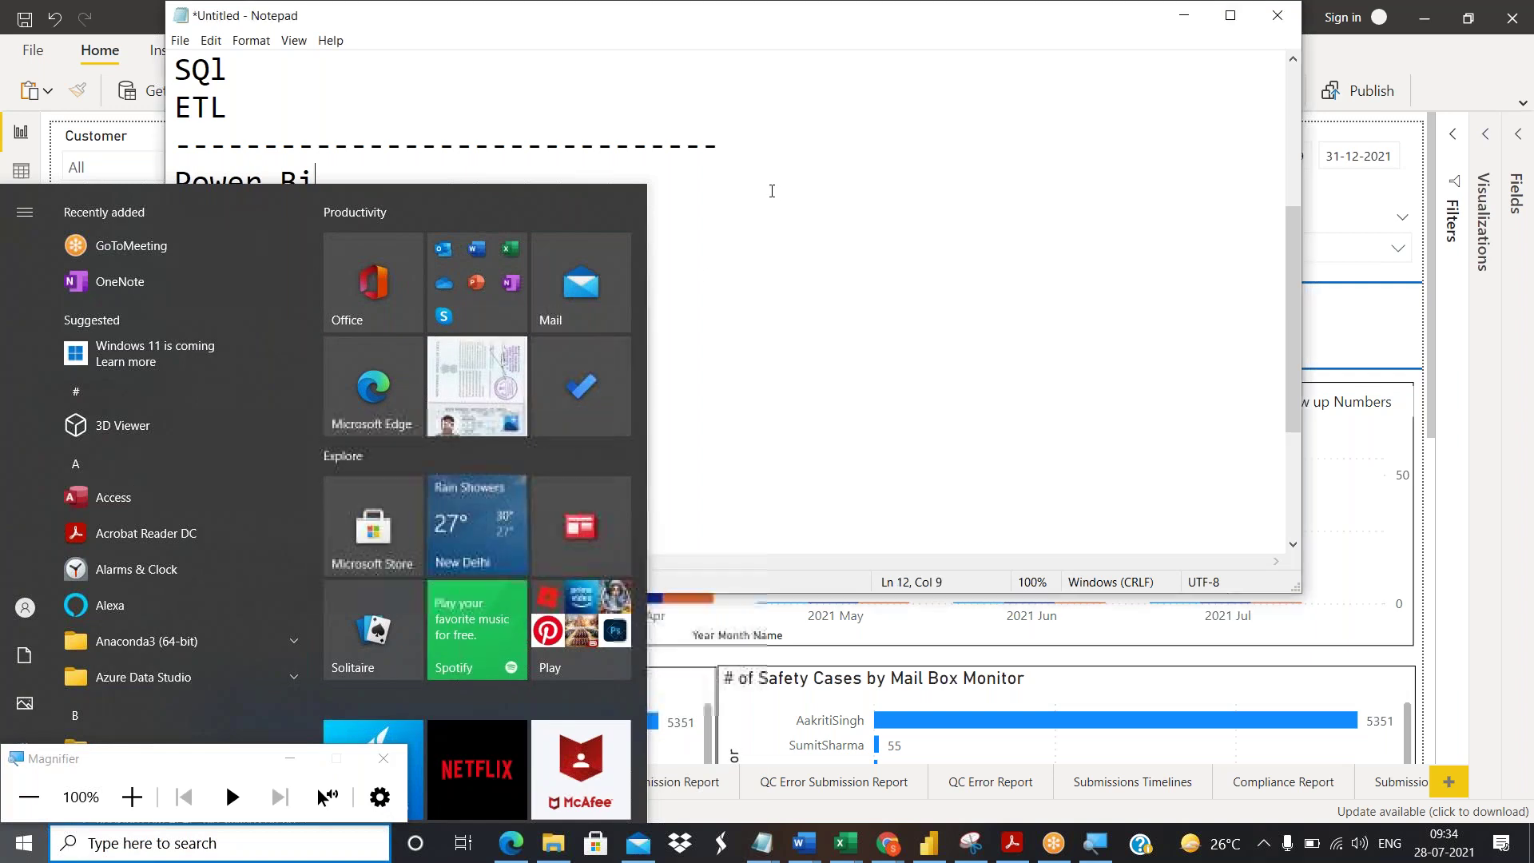
left_click(771, 191)
type("-DEsktop")
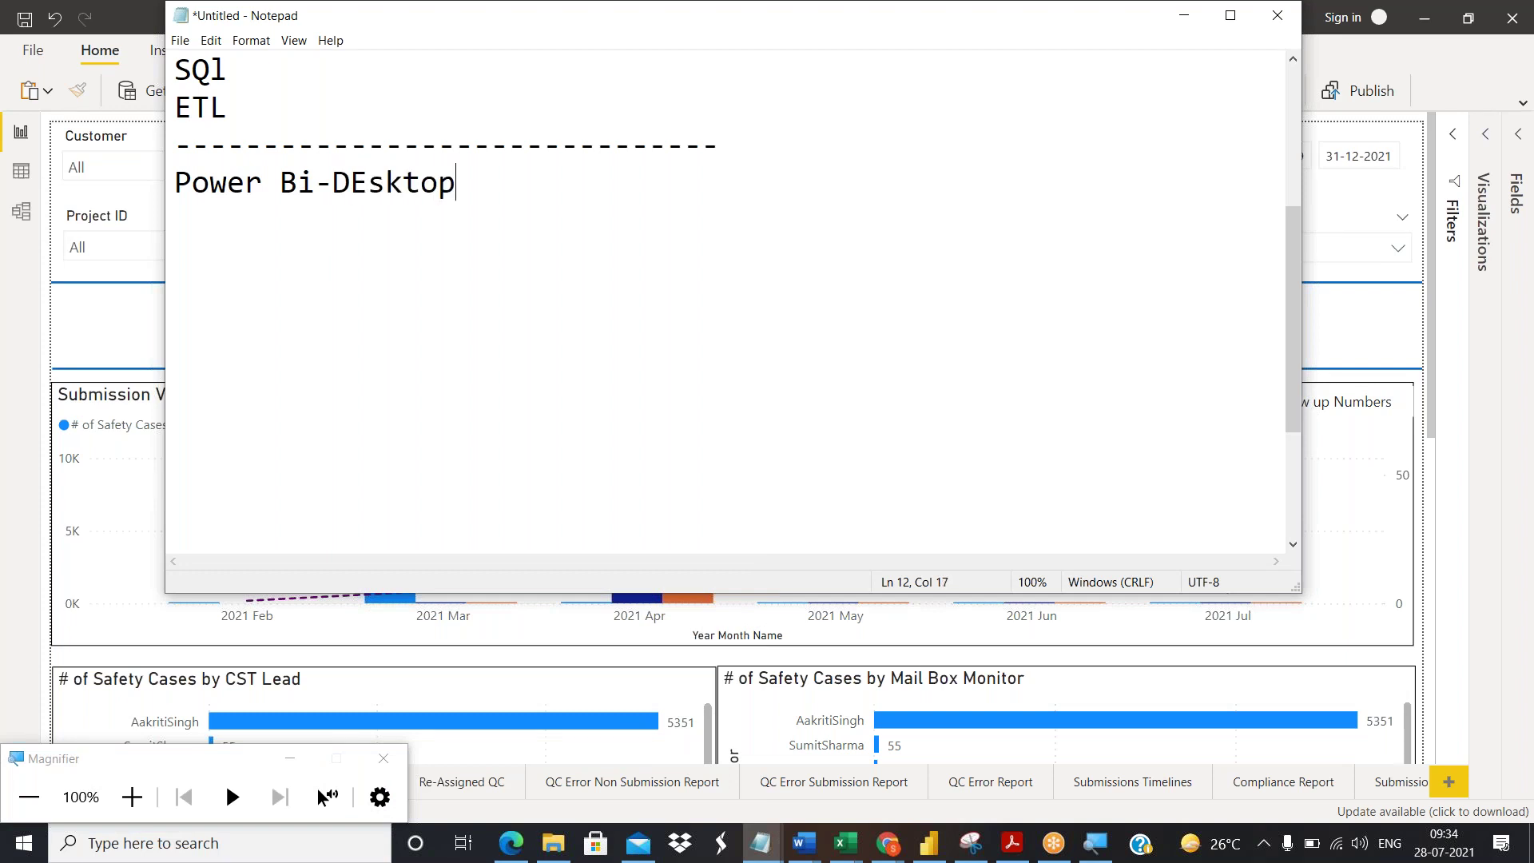
key("Left")
key("Left")
key("Left")
key("Left")
key("Left")
key("Delete")
type("=e")
key("BackSpace")
key("BackSpace")
type("e")
key("Right")
key("Right")
key("Right")
key("Right")
key("Right")
Add a dashed separator line below "Power Bi-Desktop" and shift the Notepad window slightly to the right.
key("Return")
type("-----------------")
key("Return")
left_click_drag(415, 27, 451, 30)
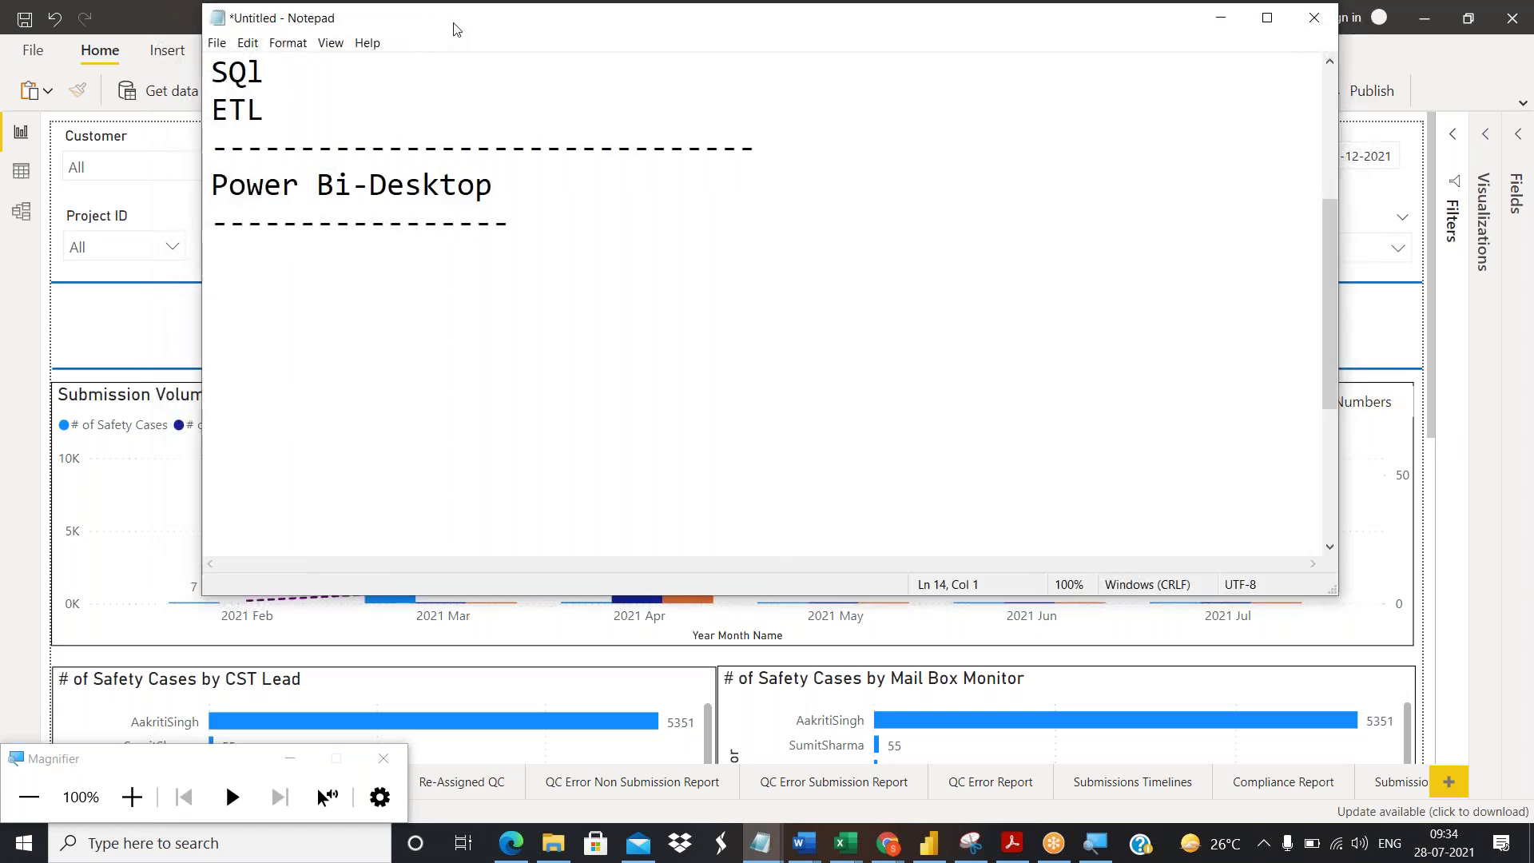
left_click(893, 841)
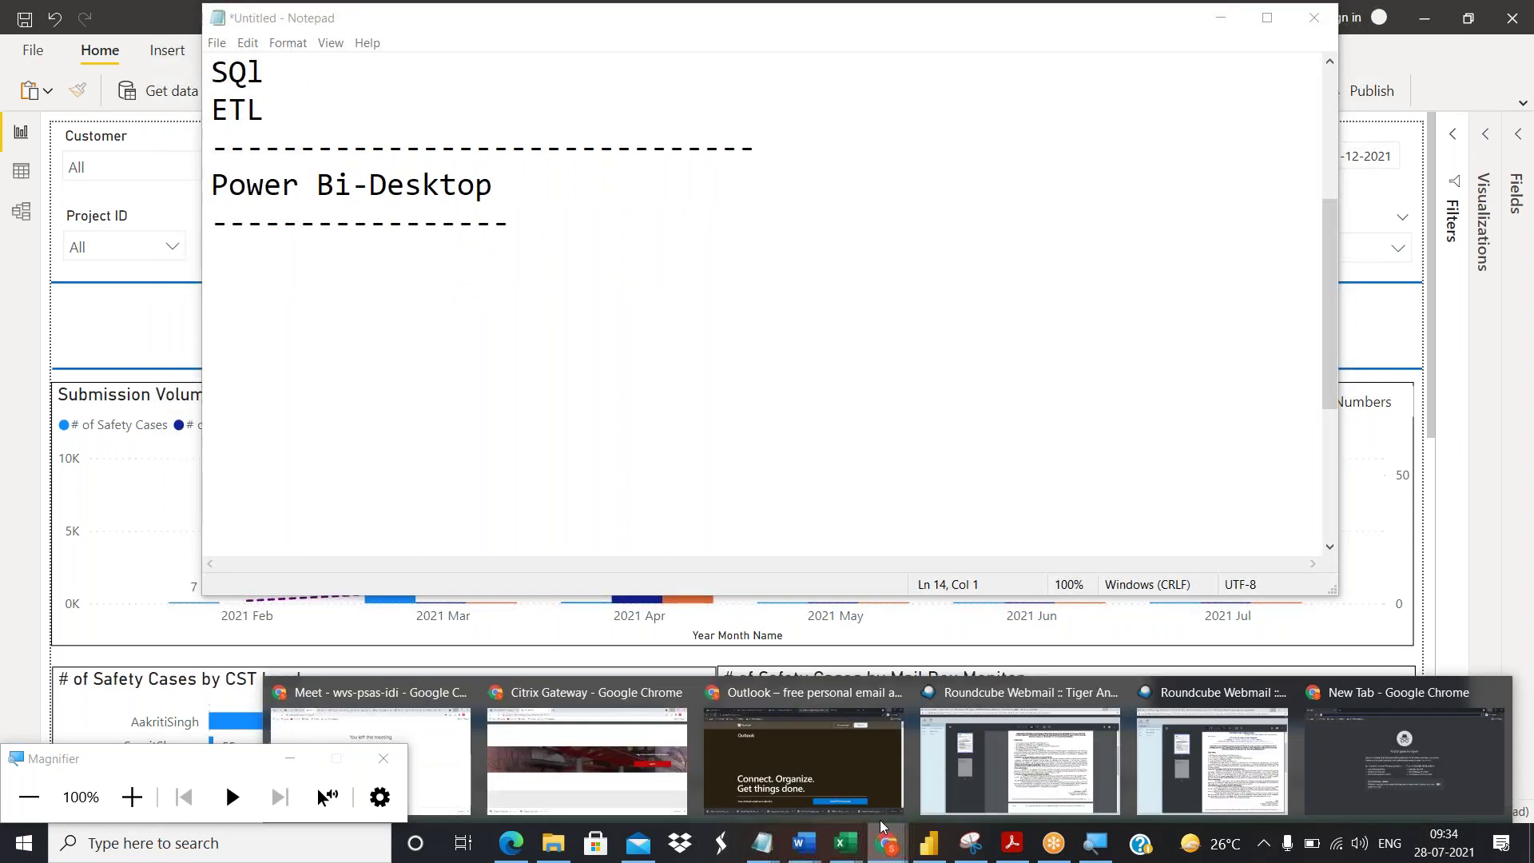
left_click(571, 764)
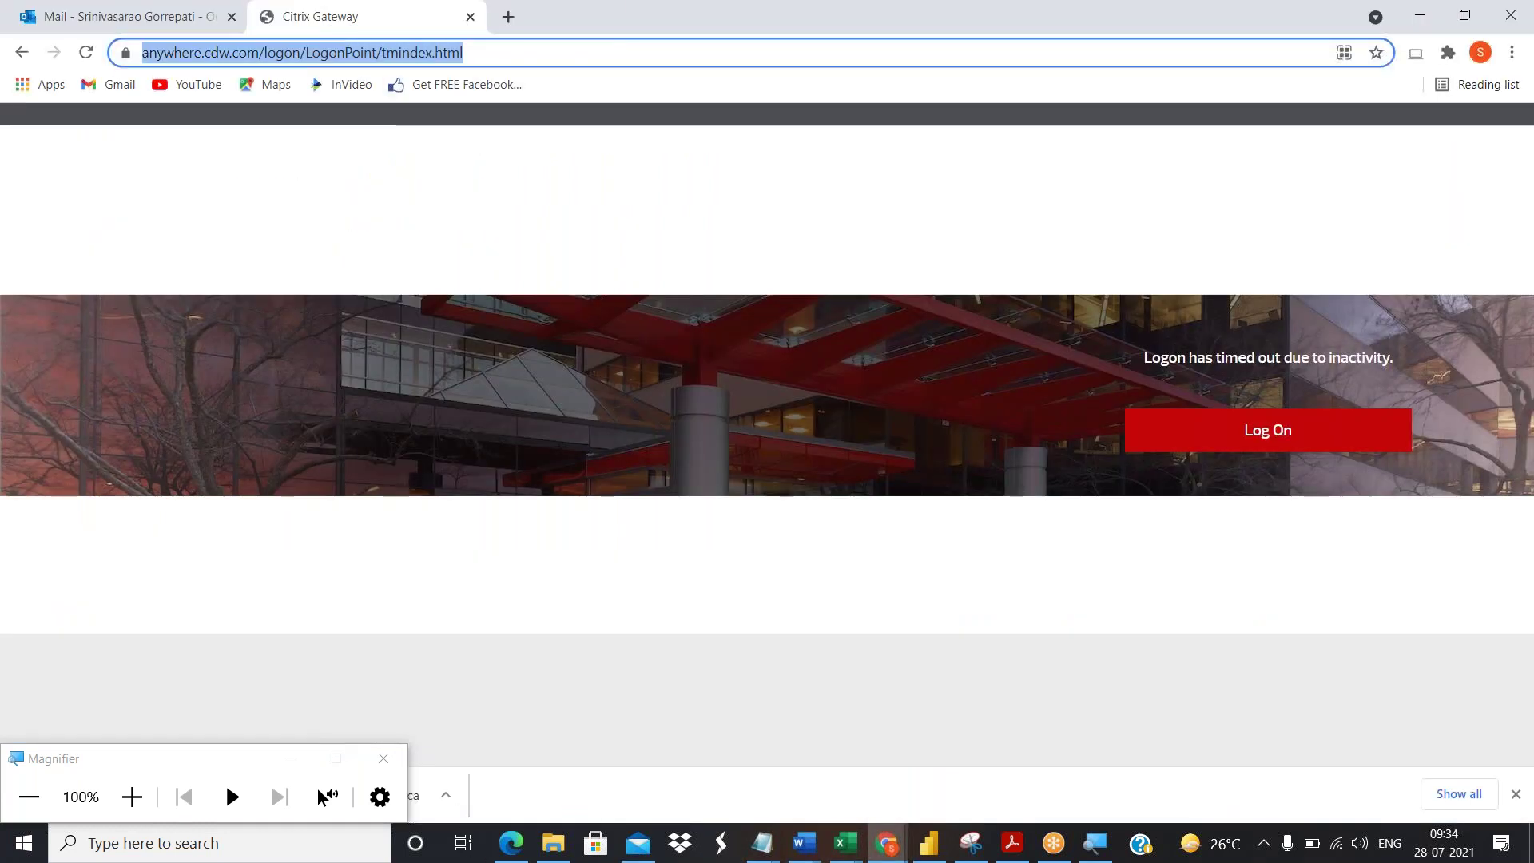
type("wwww")
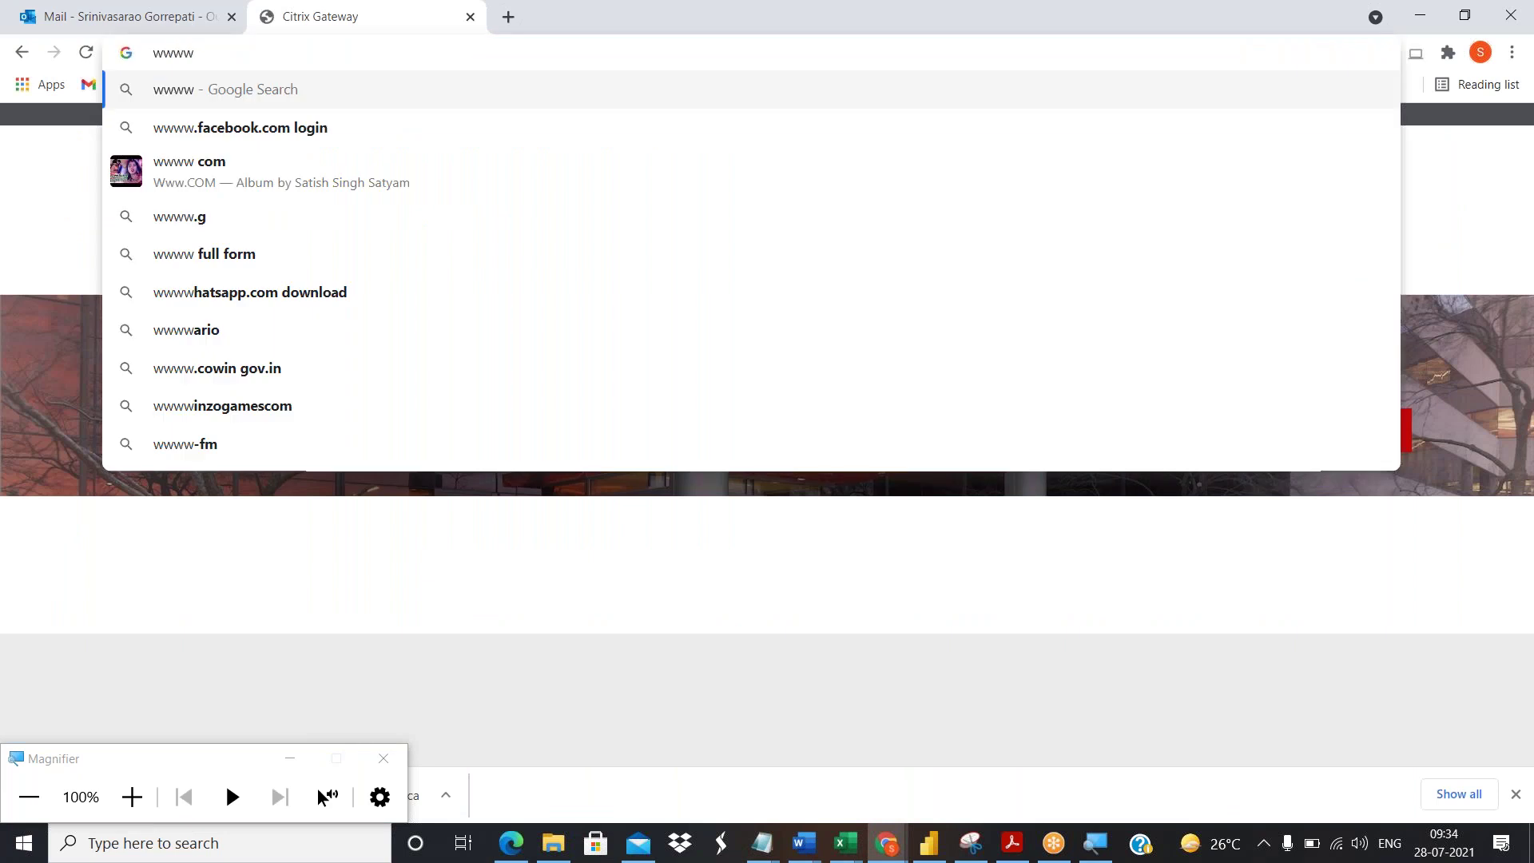
key("BackSpace")
type(".goo")
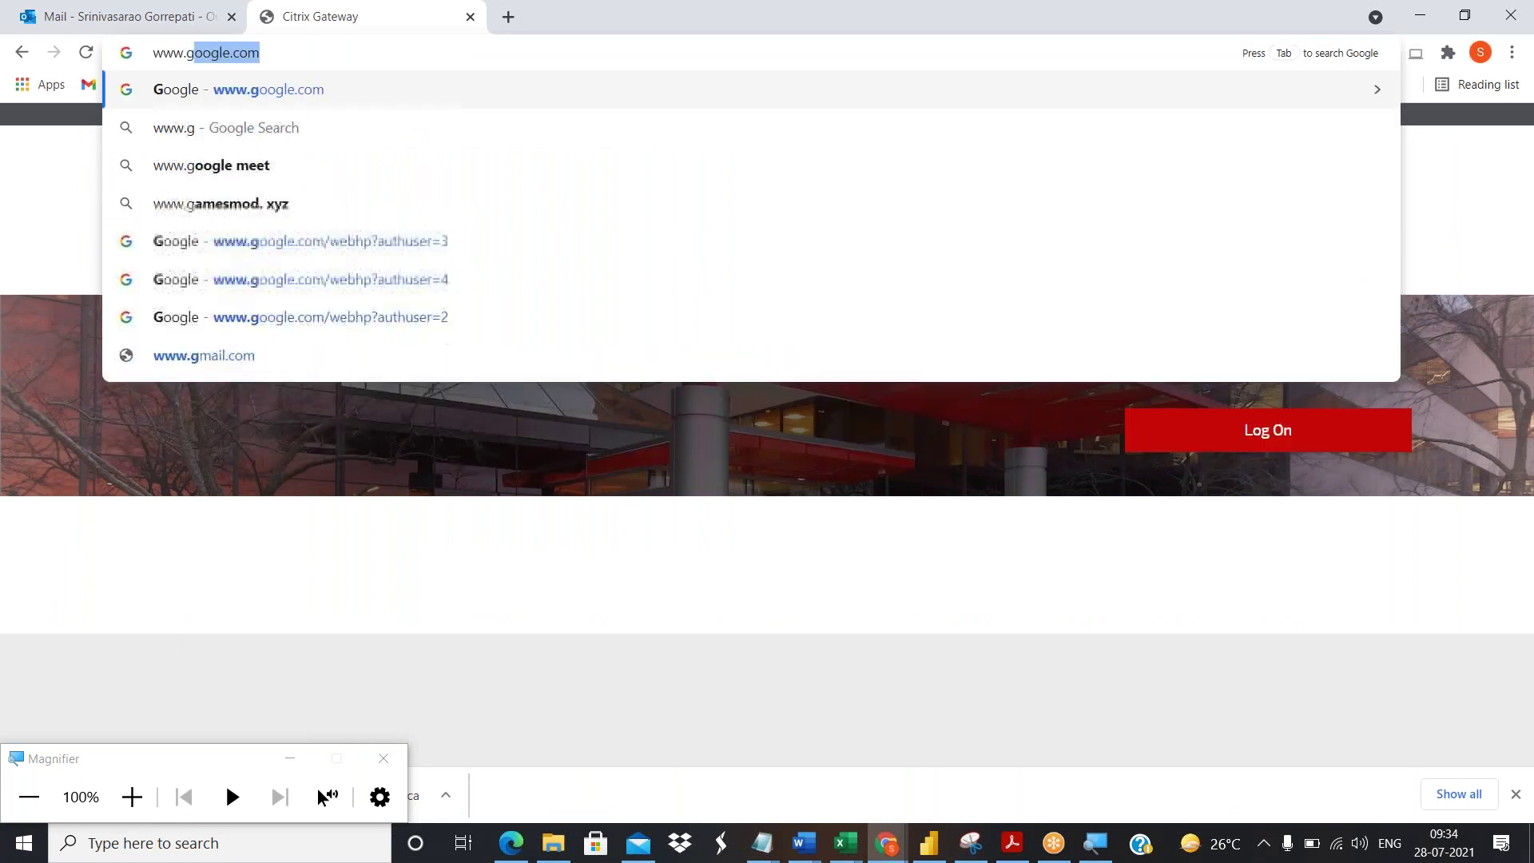
key("Return")
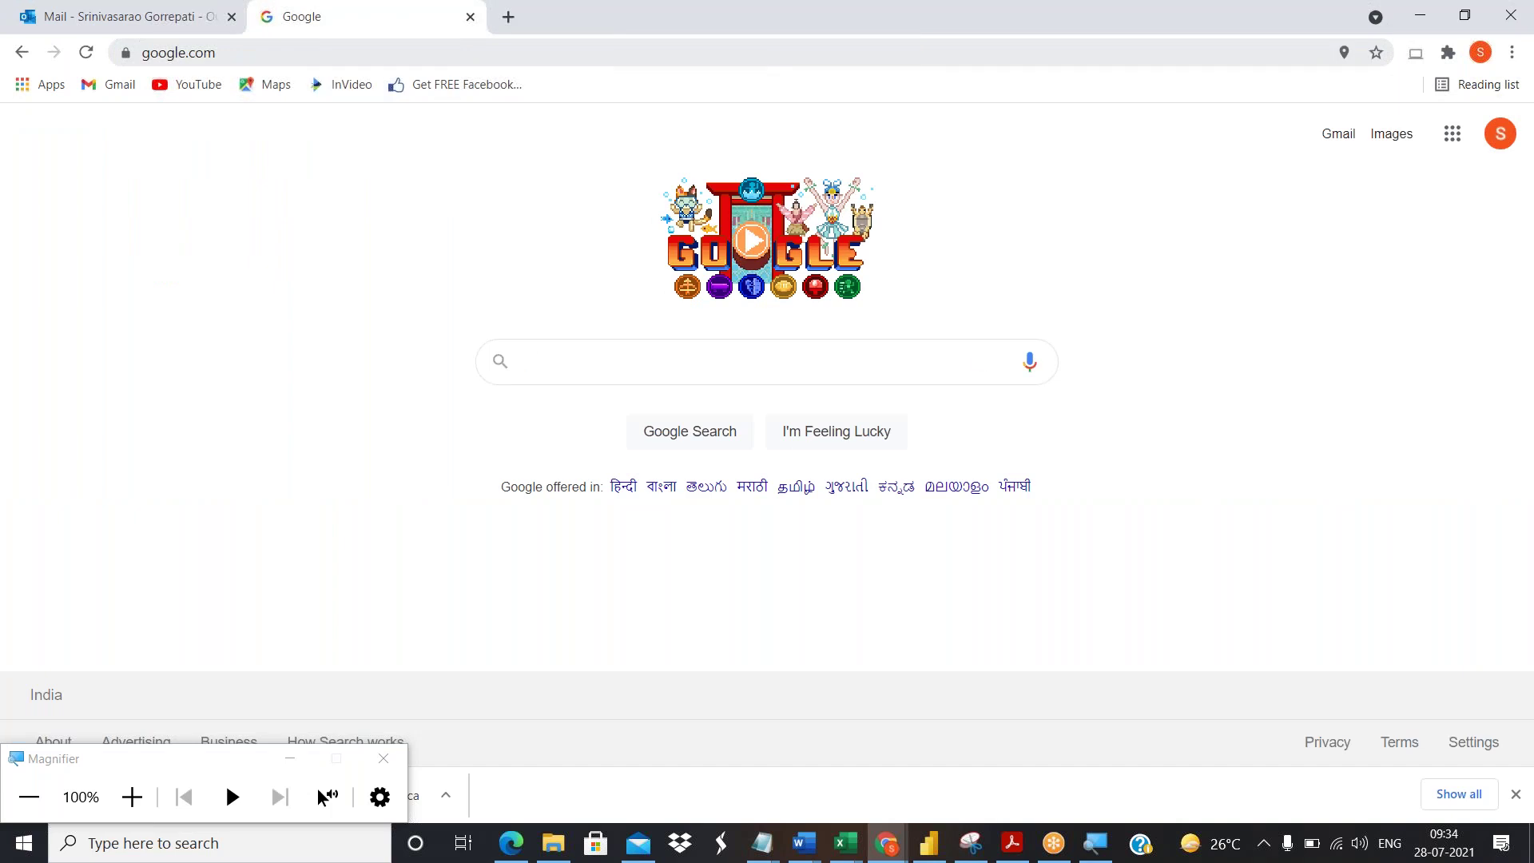
Search Google for "Power Bi" and open the Microsoft Power BI website from the results.
type("Power Bi")
key("Return")
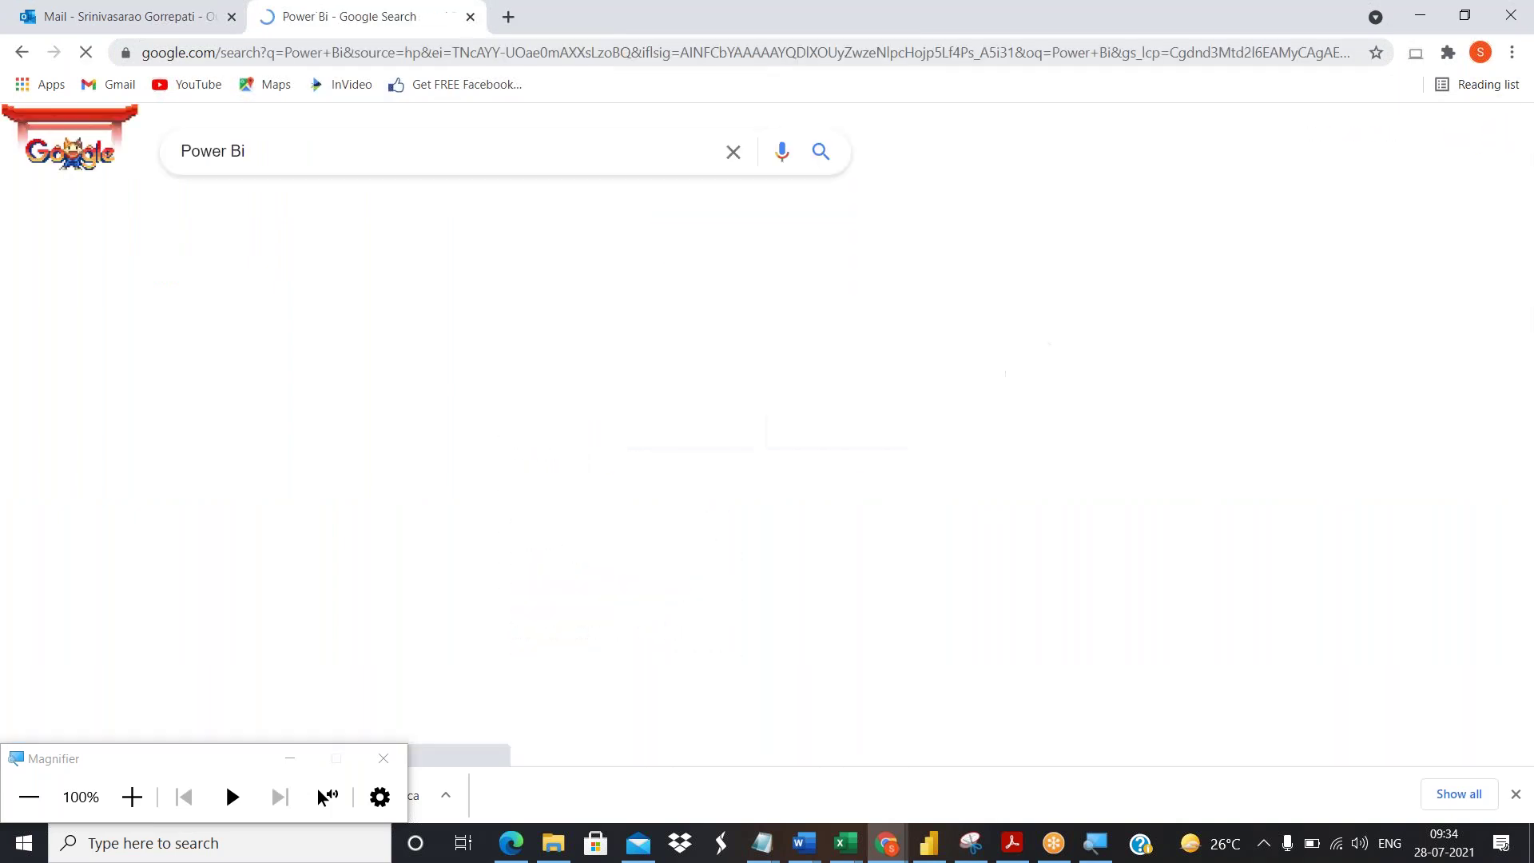
left_click(310, 342)
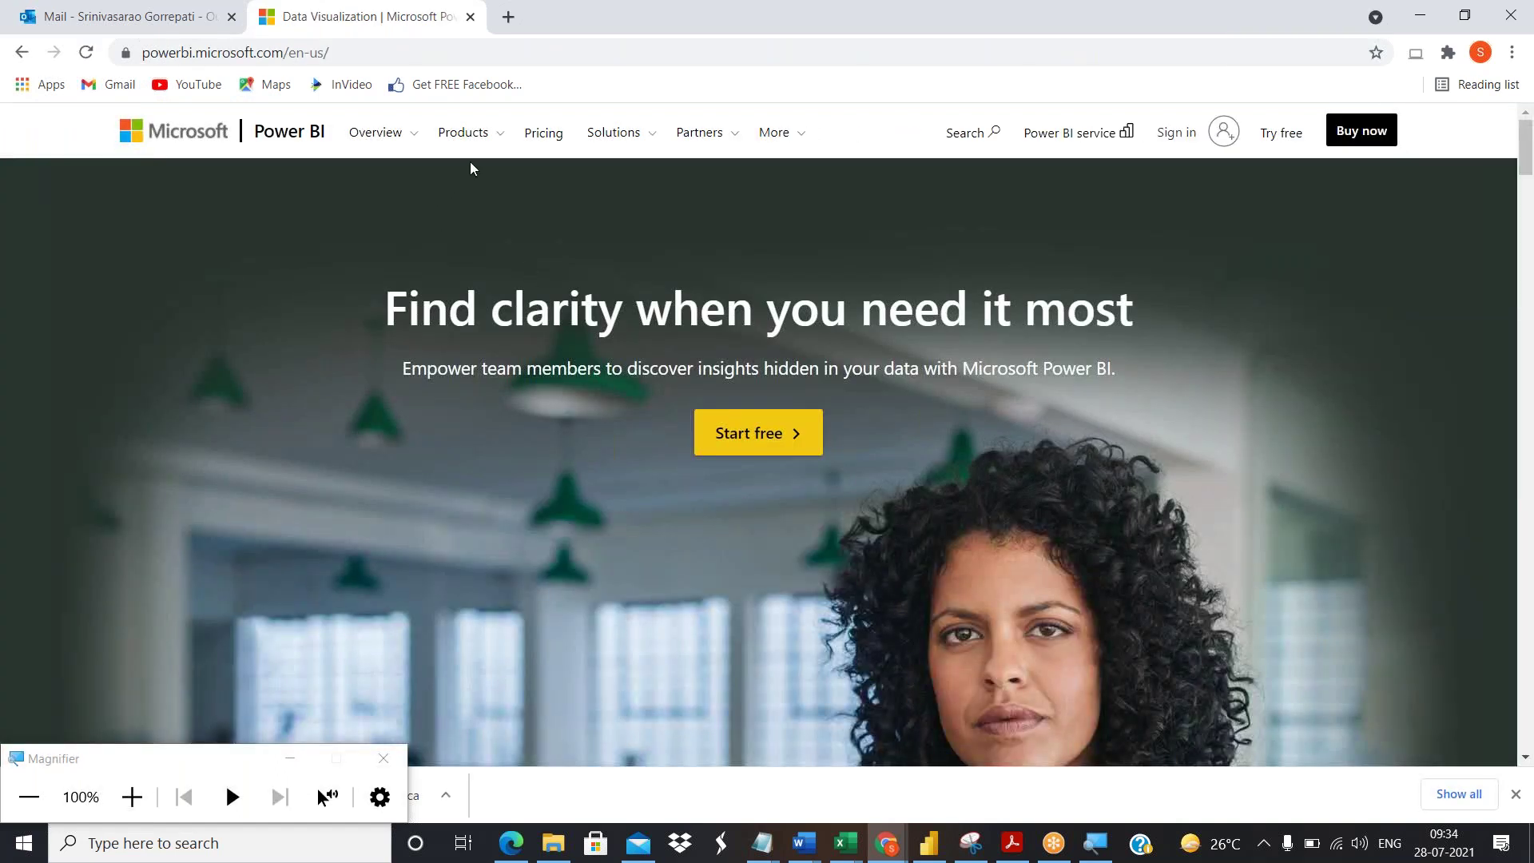
Go to the Power BI Desktop product page and open its download or language options.
left_click(471, 137)
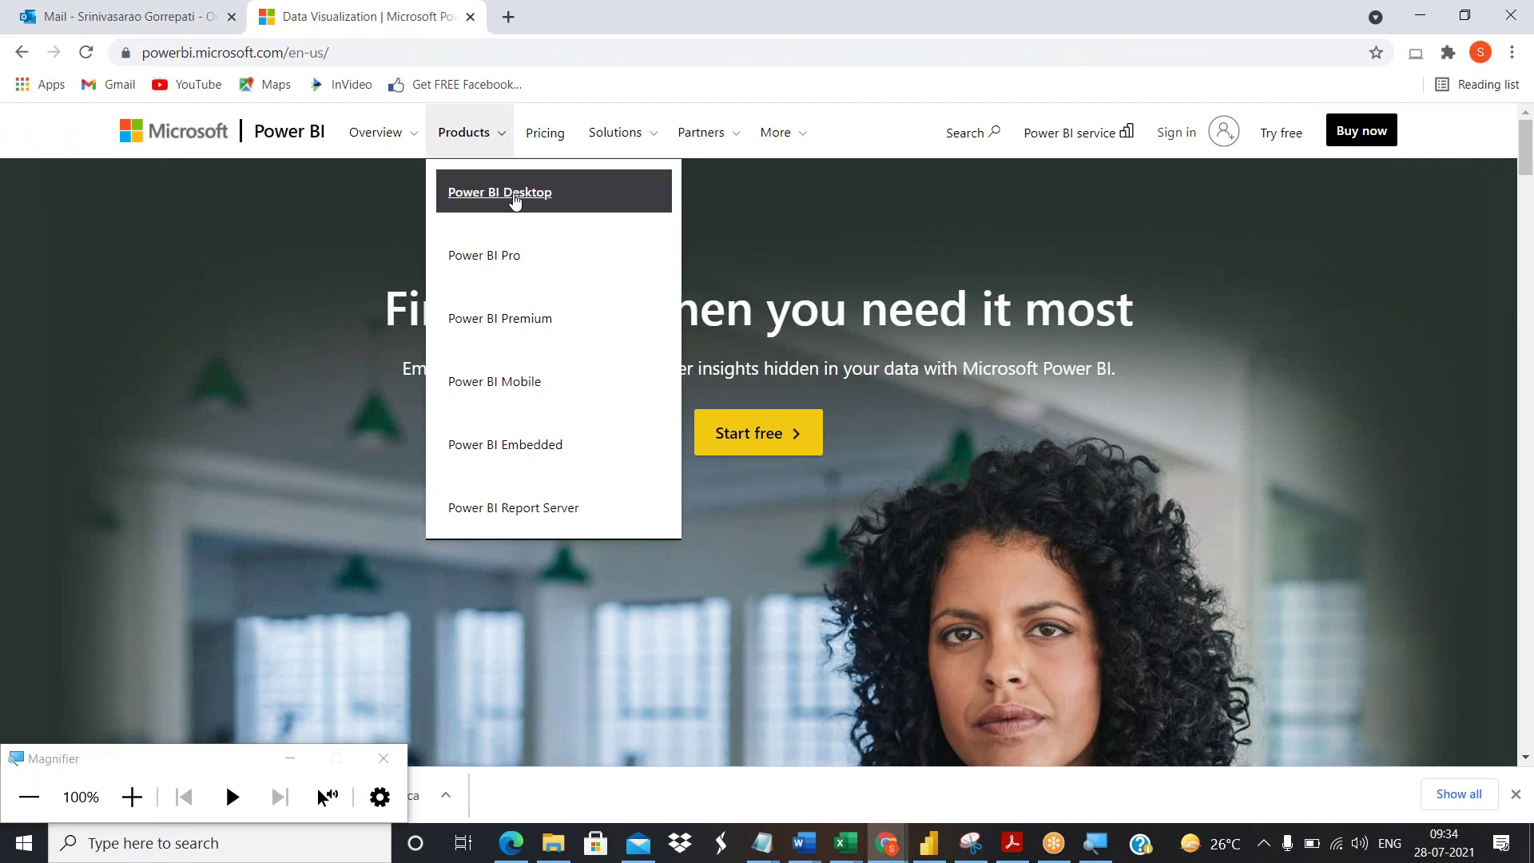
left_click(515, 200)
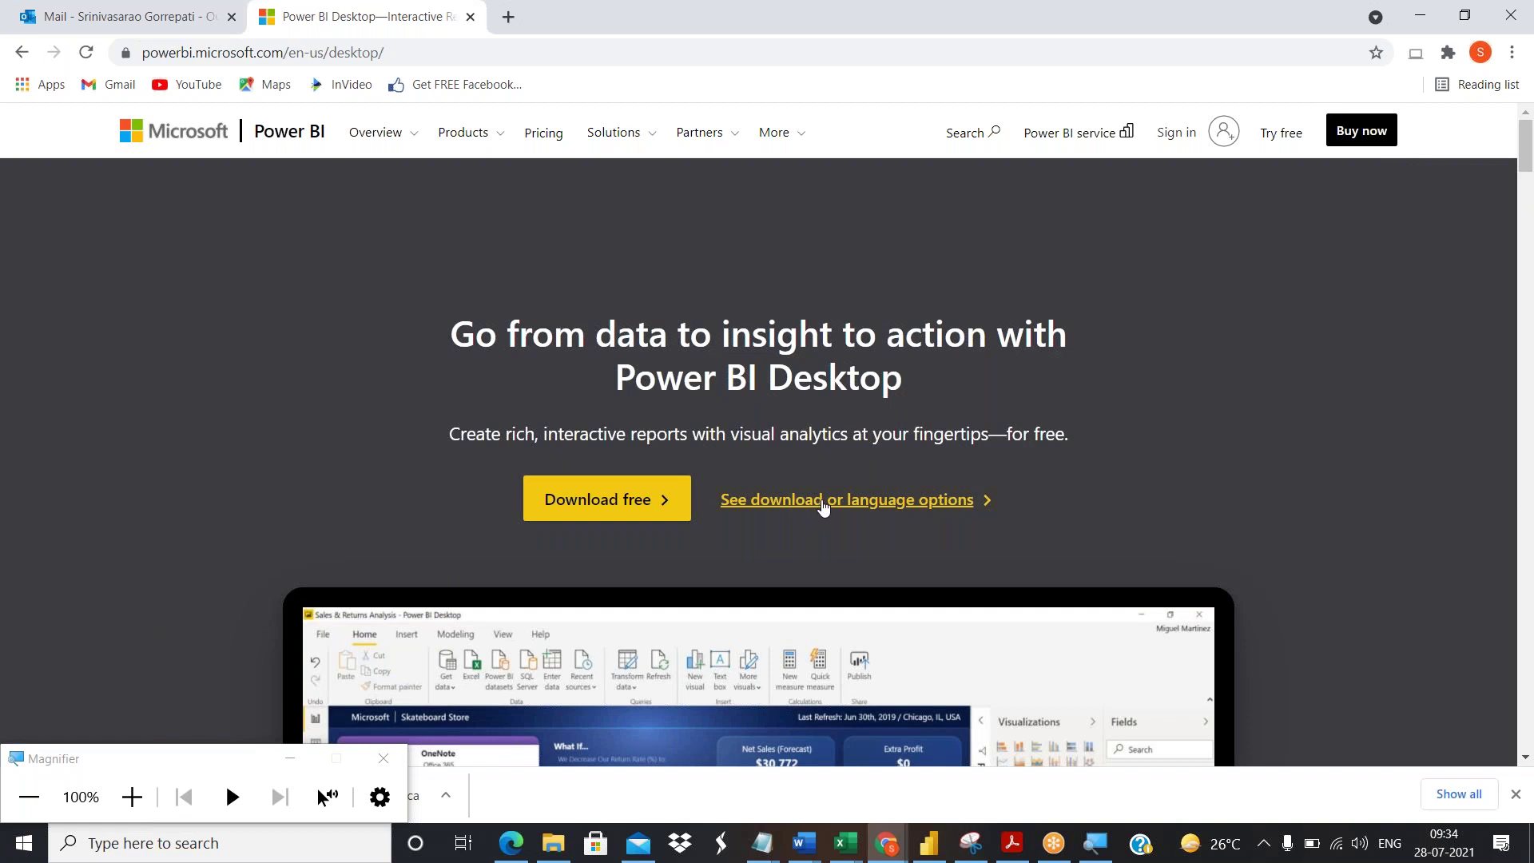
left_click(823, 501)
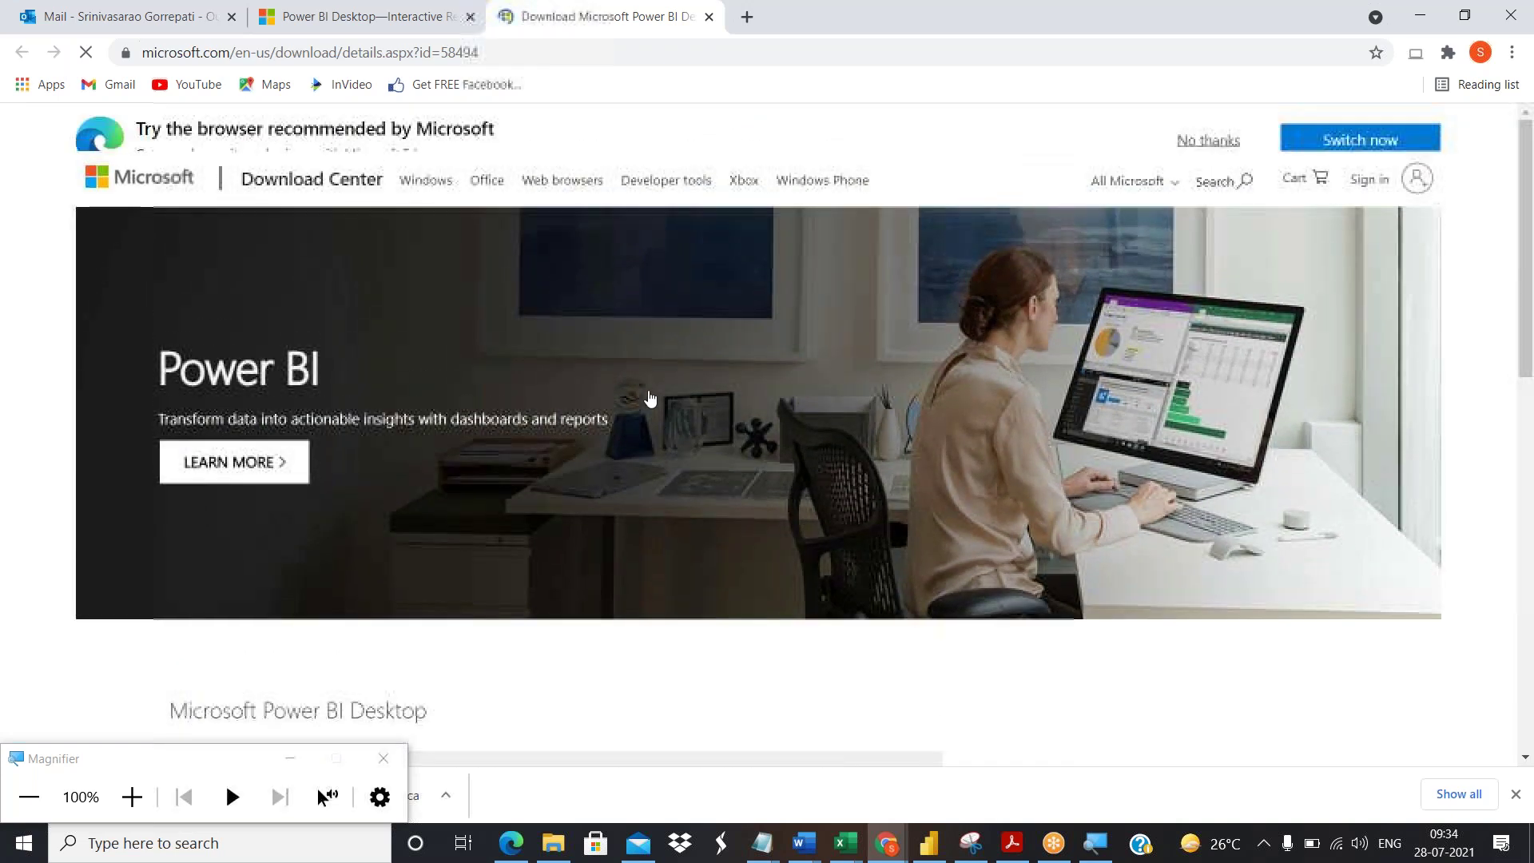
Download the English PBIDesktopSetup_x64.exe installer and move the Magnifier window clear of the browser's download list.
scroll(650, 397, "down", 5)
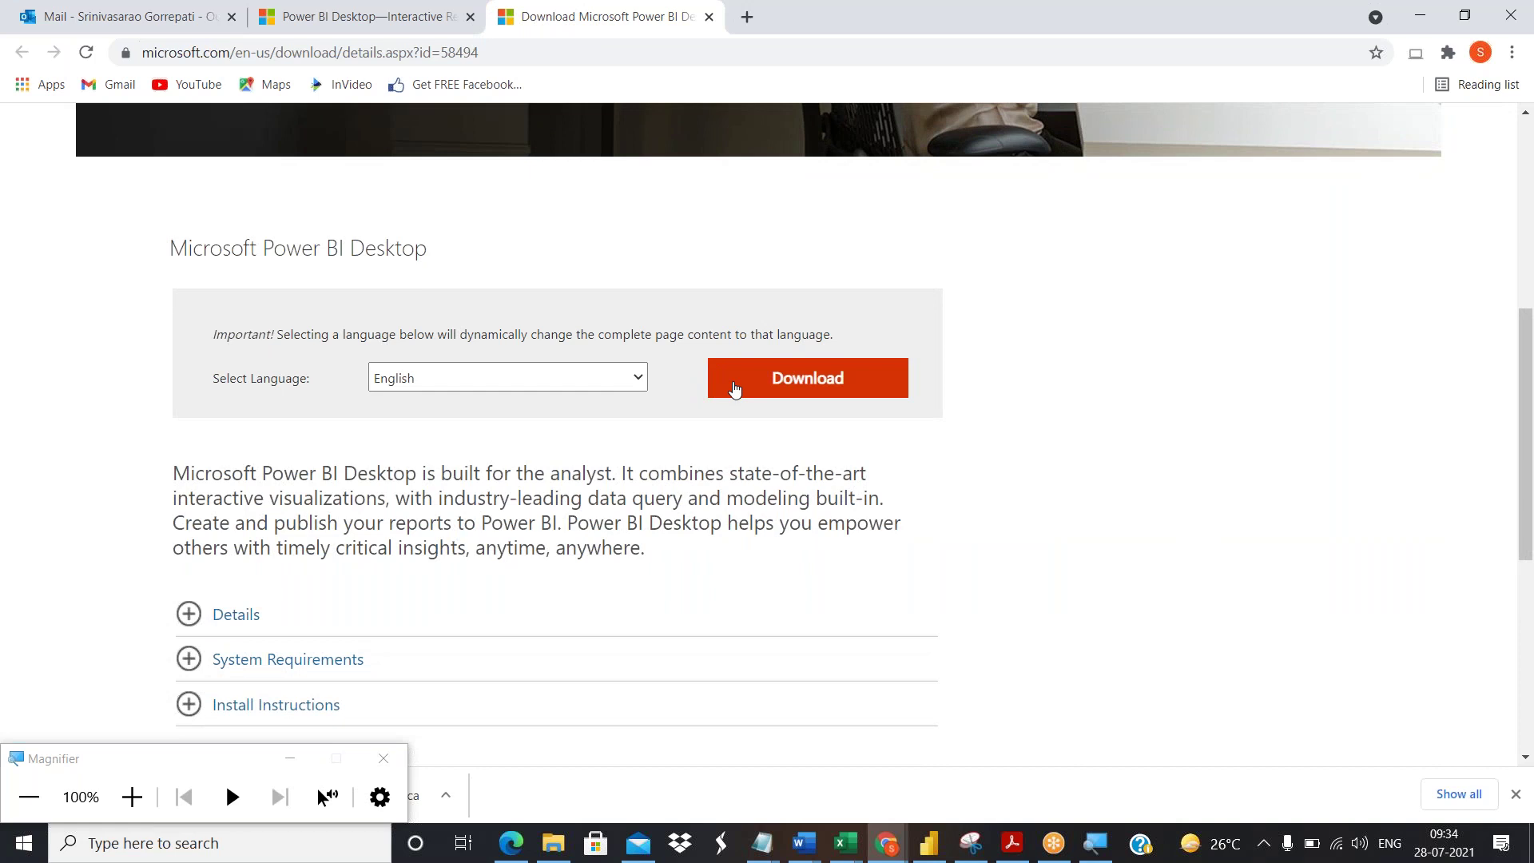
left_click(735, 388)
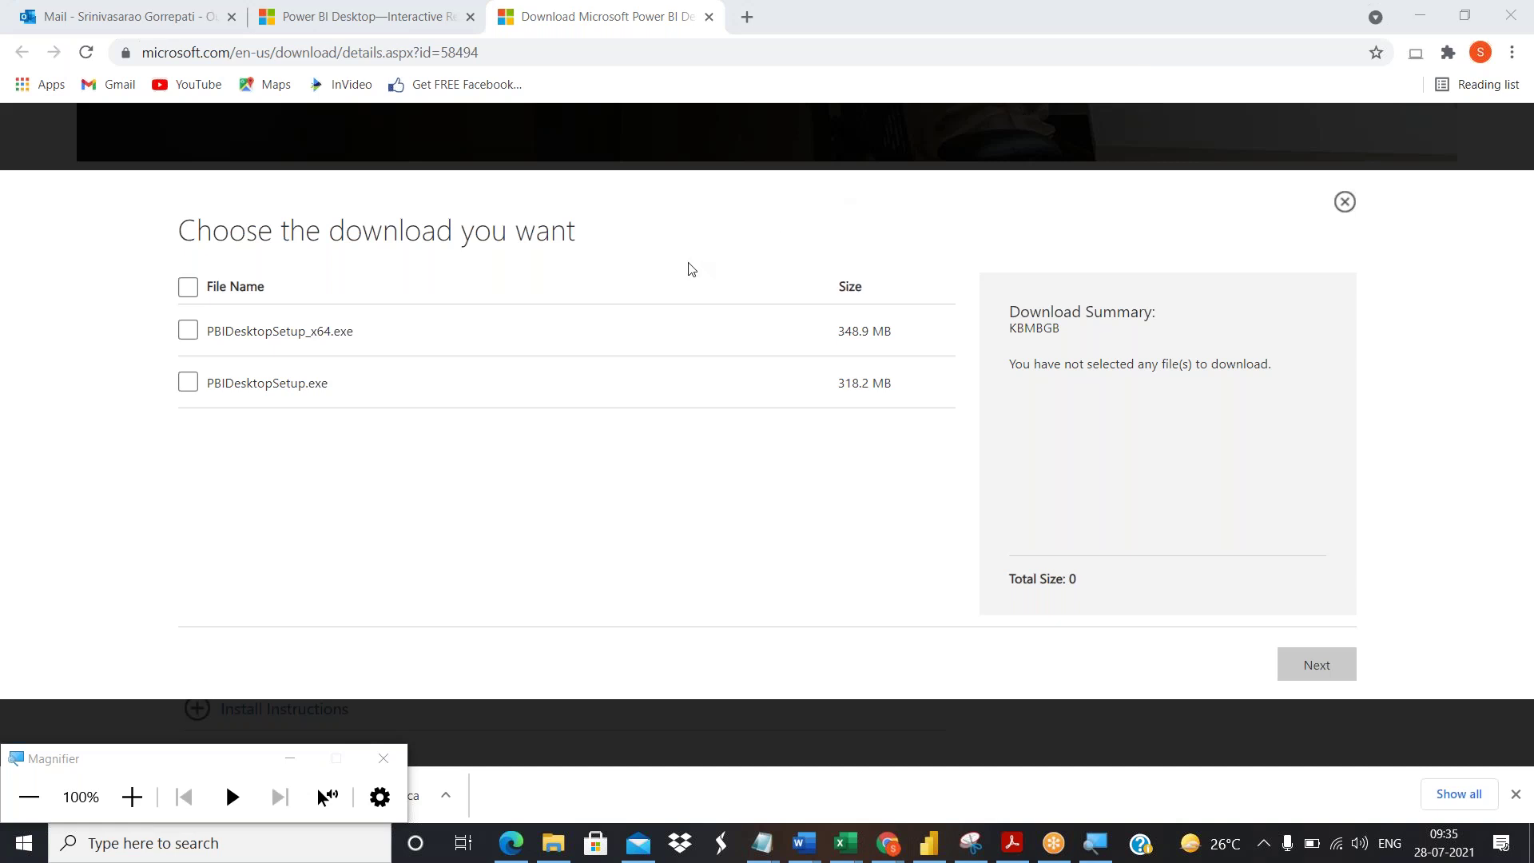
left_click(286, 336)
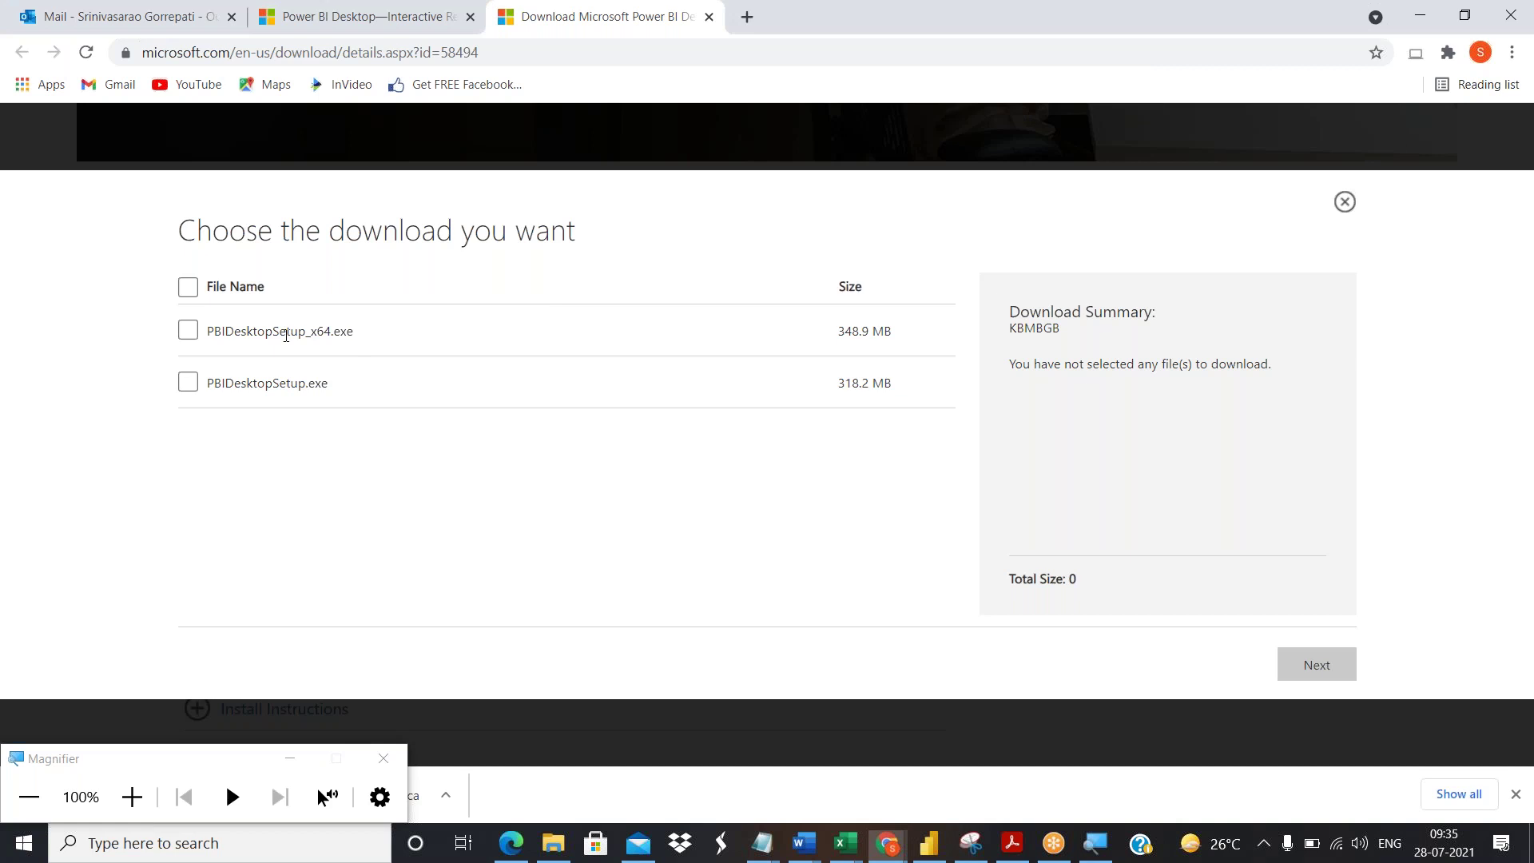
left_click(192, 334)
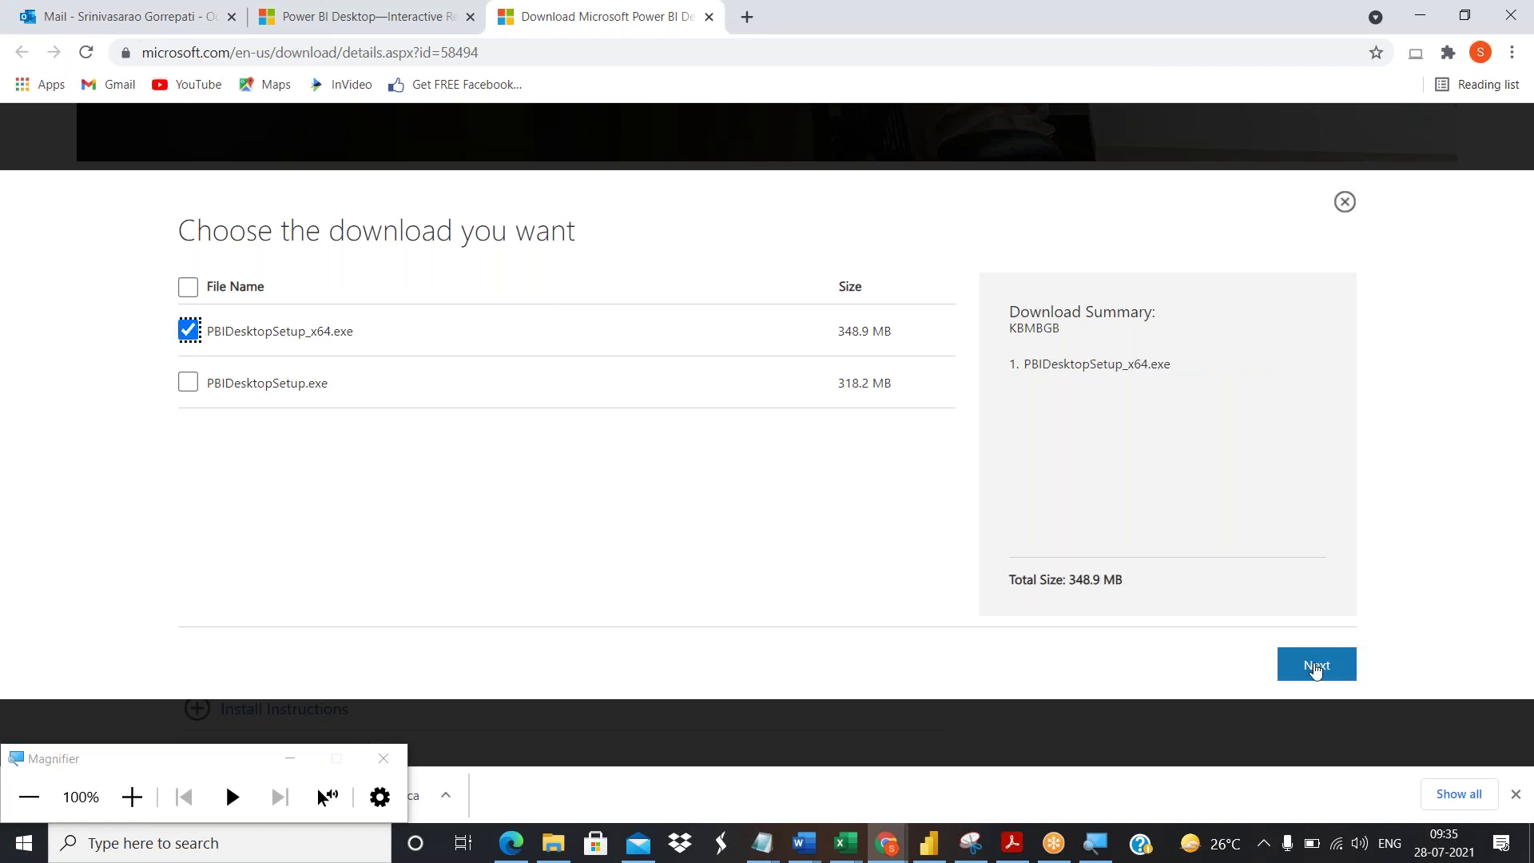
left_click(1314, 668)
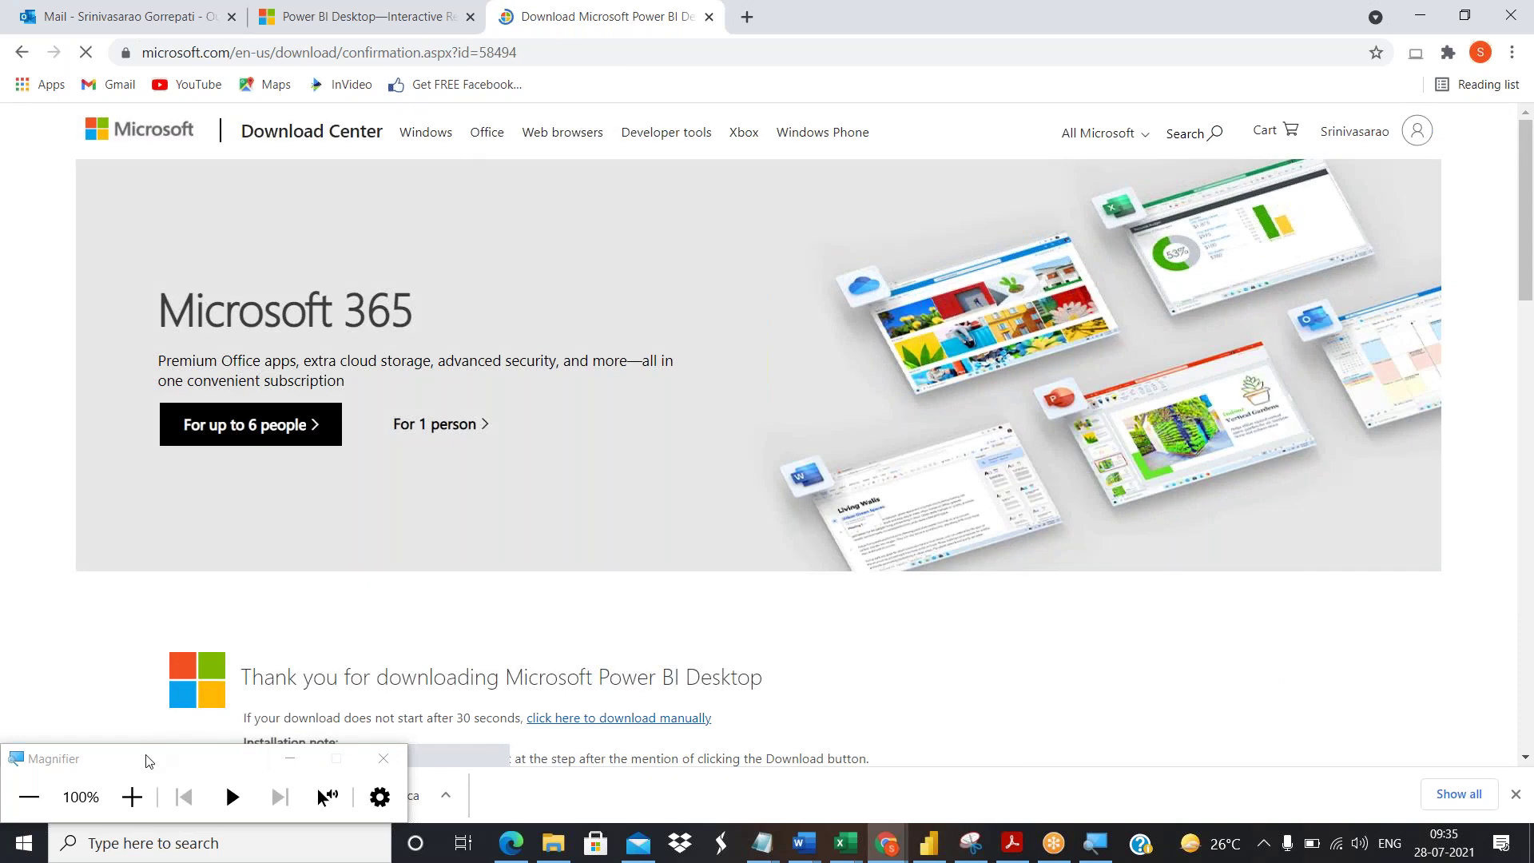
left_click_drag(147, 755, 990, 691)
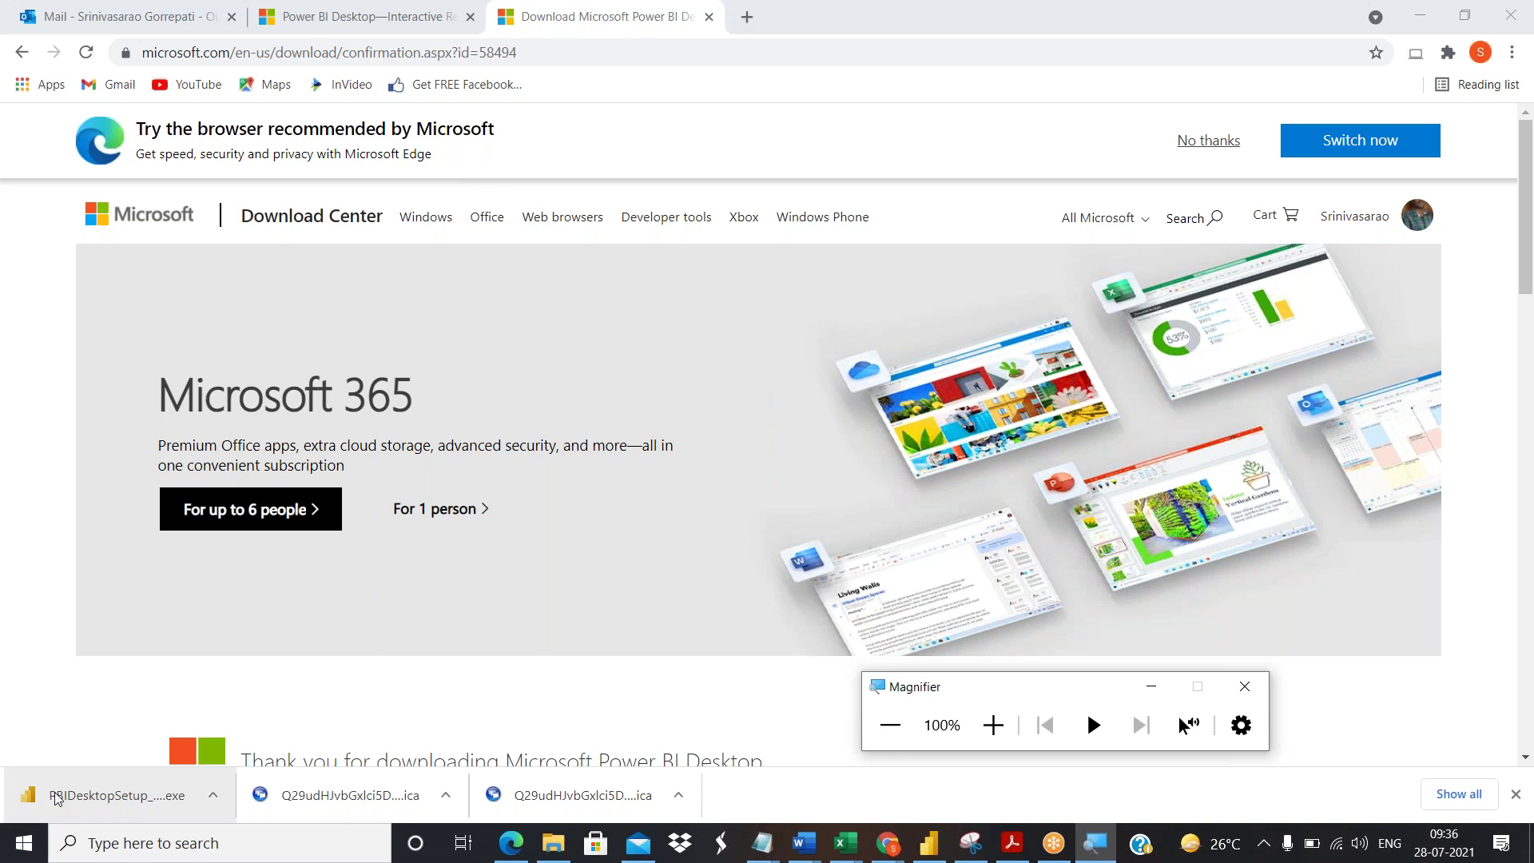
Switch to Power BI Desktop, check the installed version in its About information, and close that dialog.
left_click(938, 845)
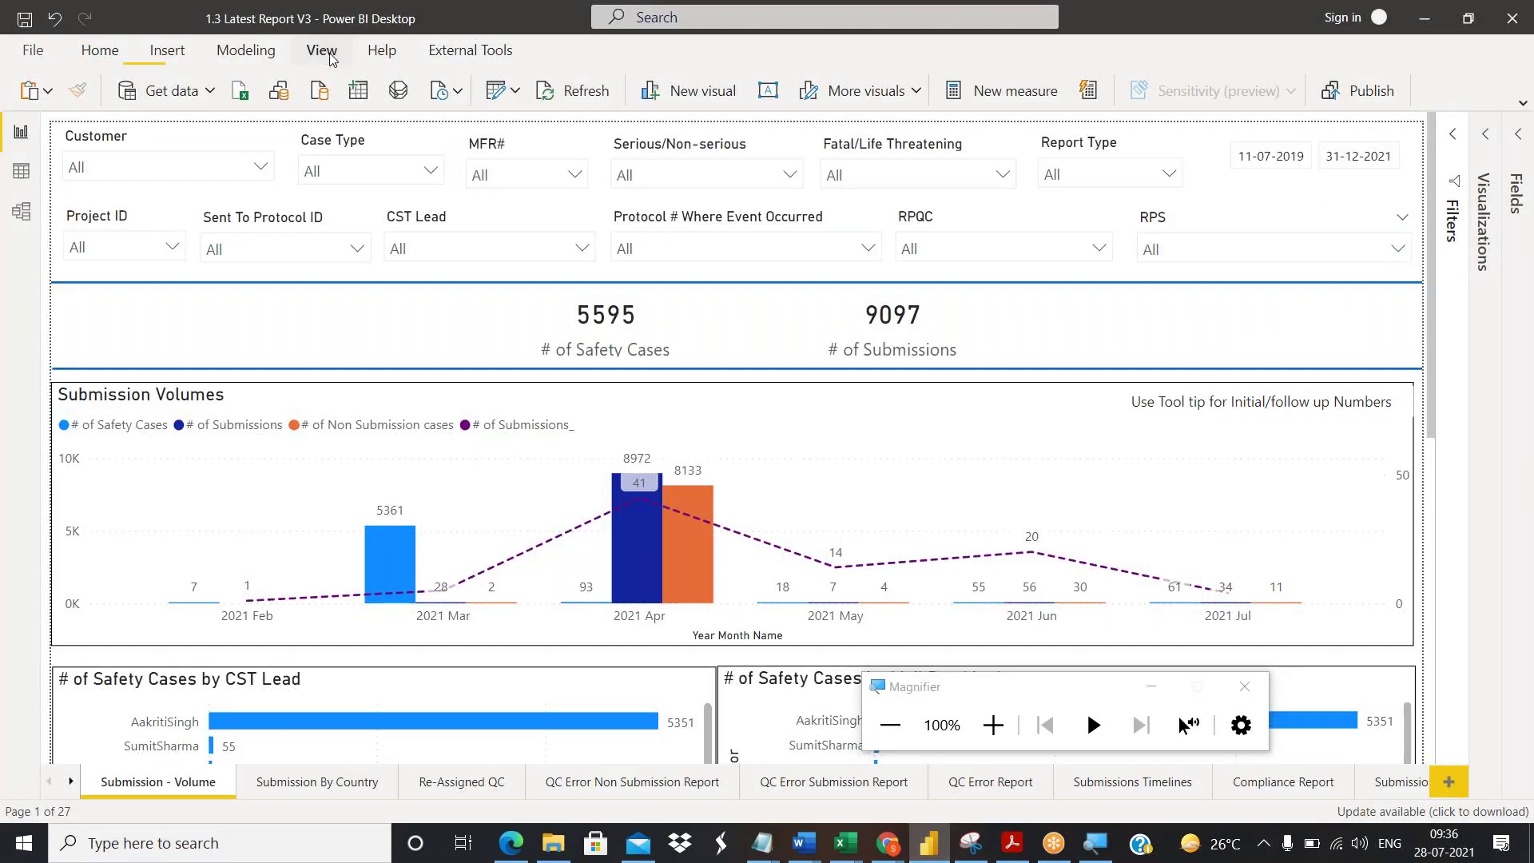
left_click(328, 55)
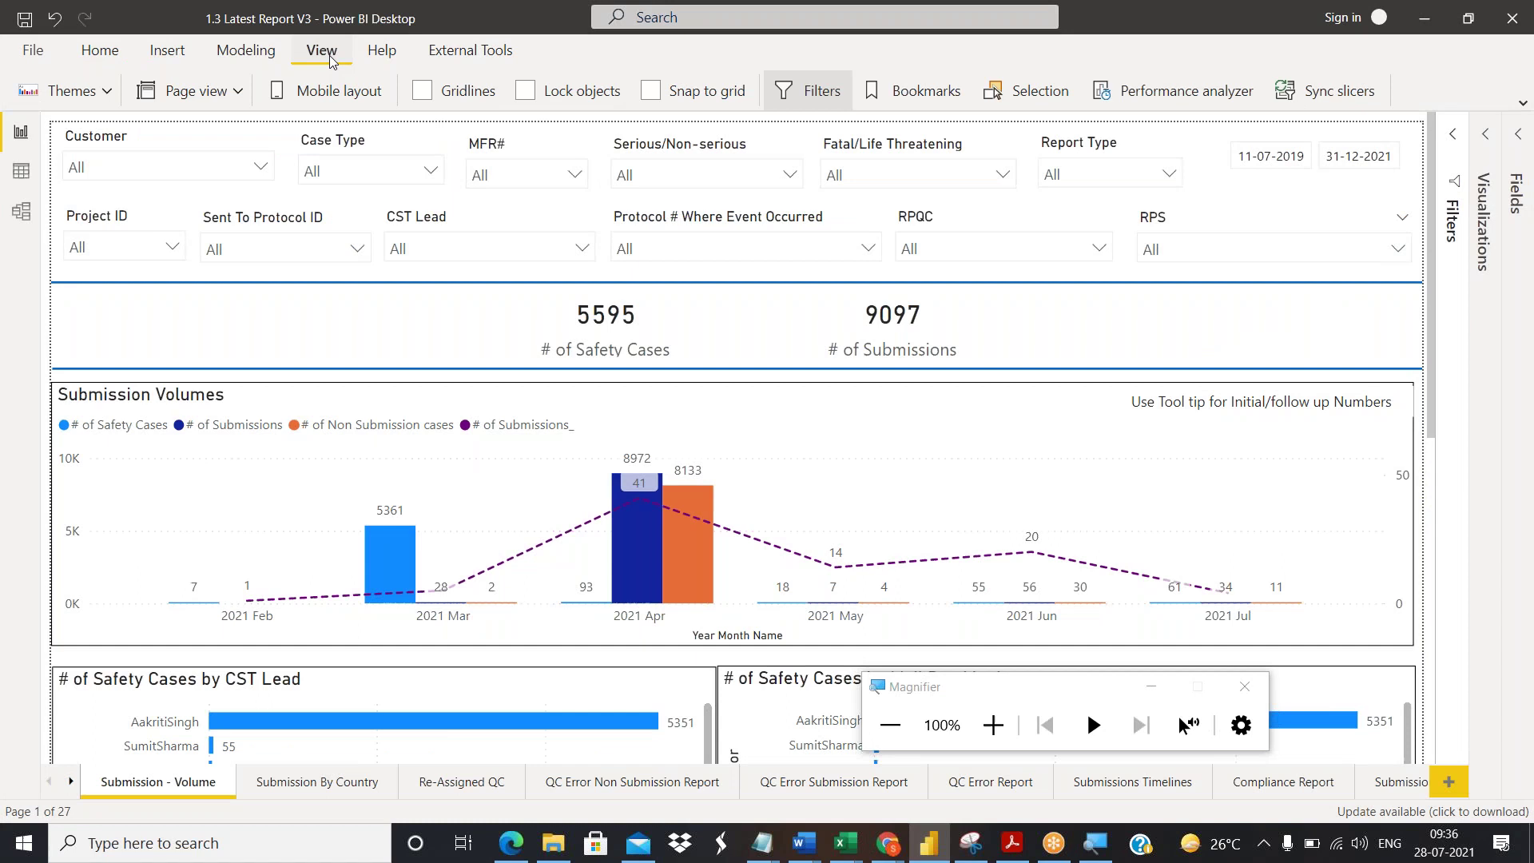
left_click(381, 50)
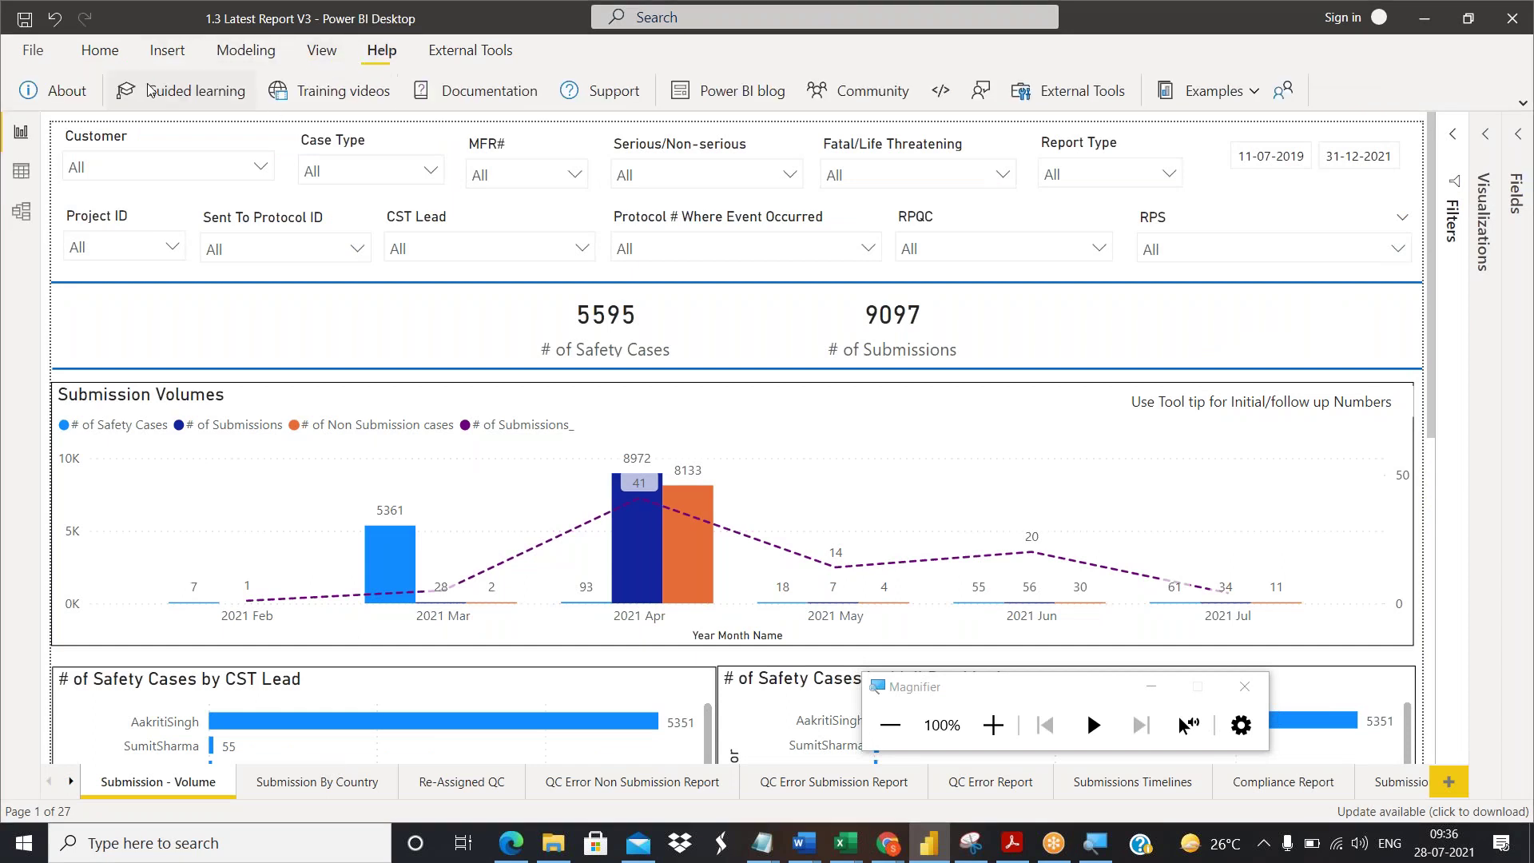
left_click(56, 90)
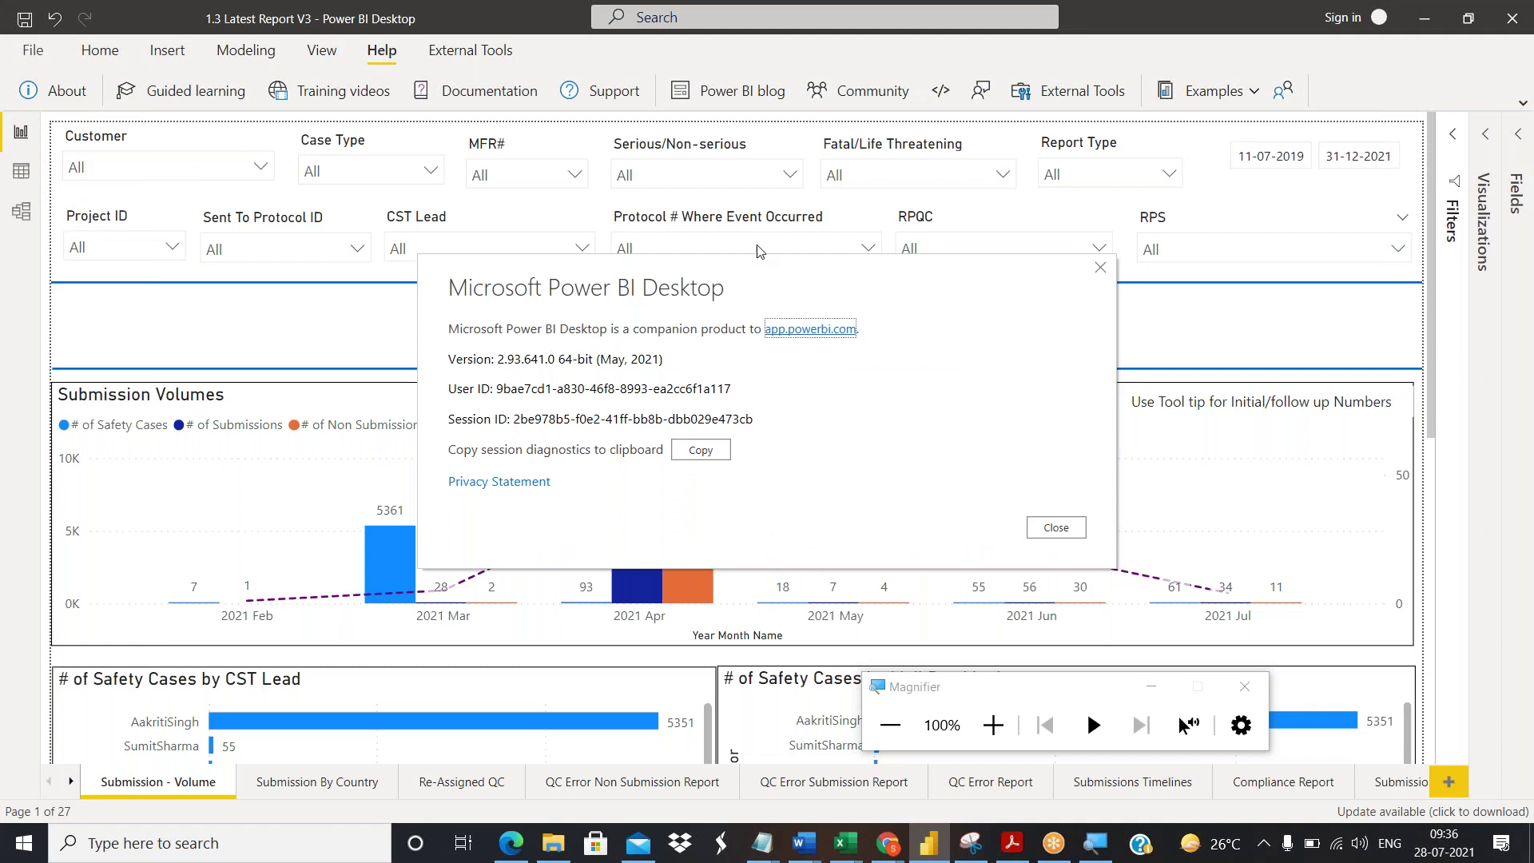
left_click(1055, 527)
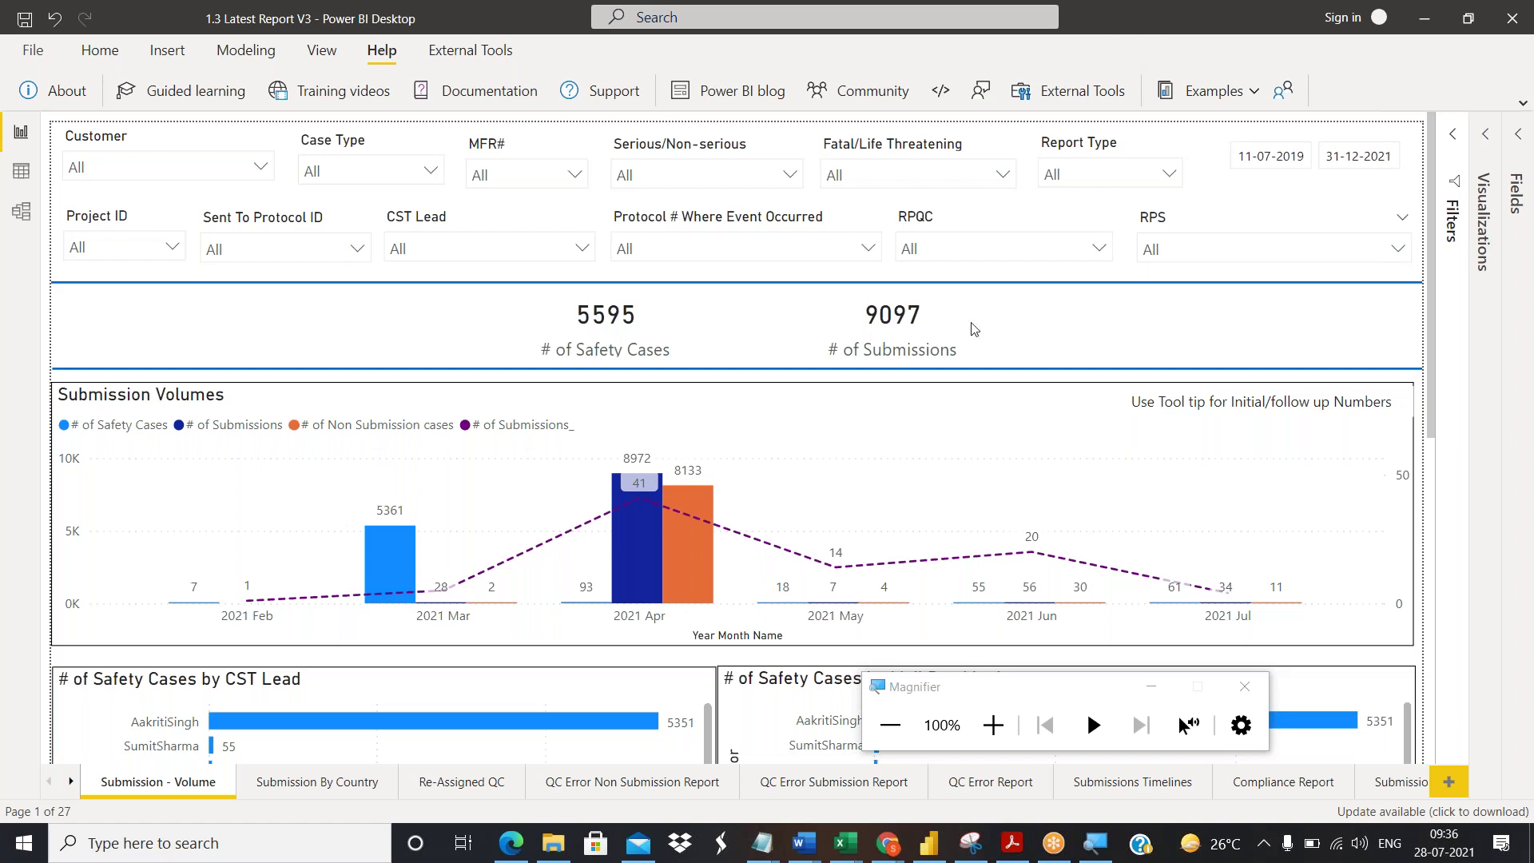
Close Power BI Desktop without saving the report and start the downloaded setup wizard with English as its language.
left_click(1511, 18)
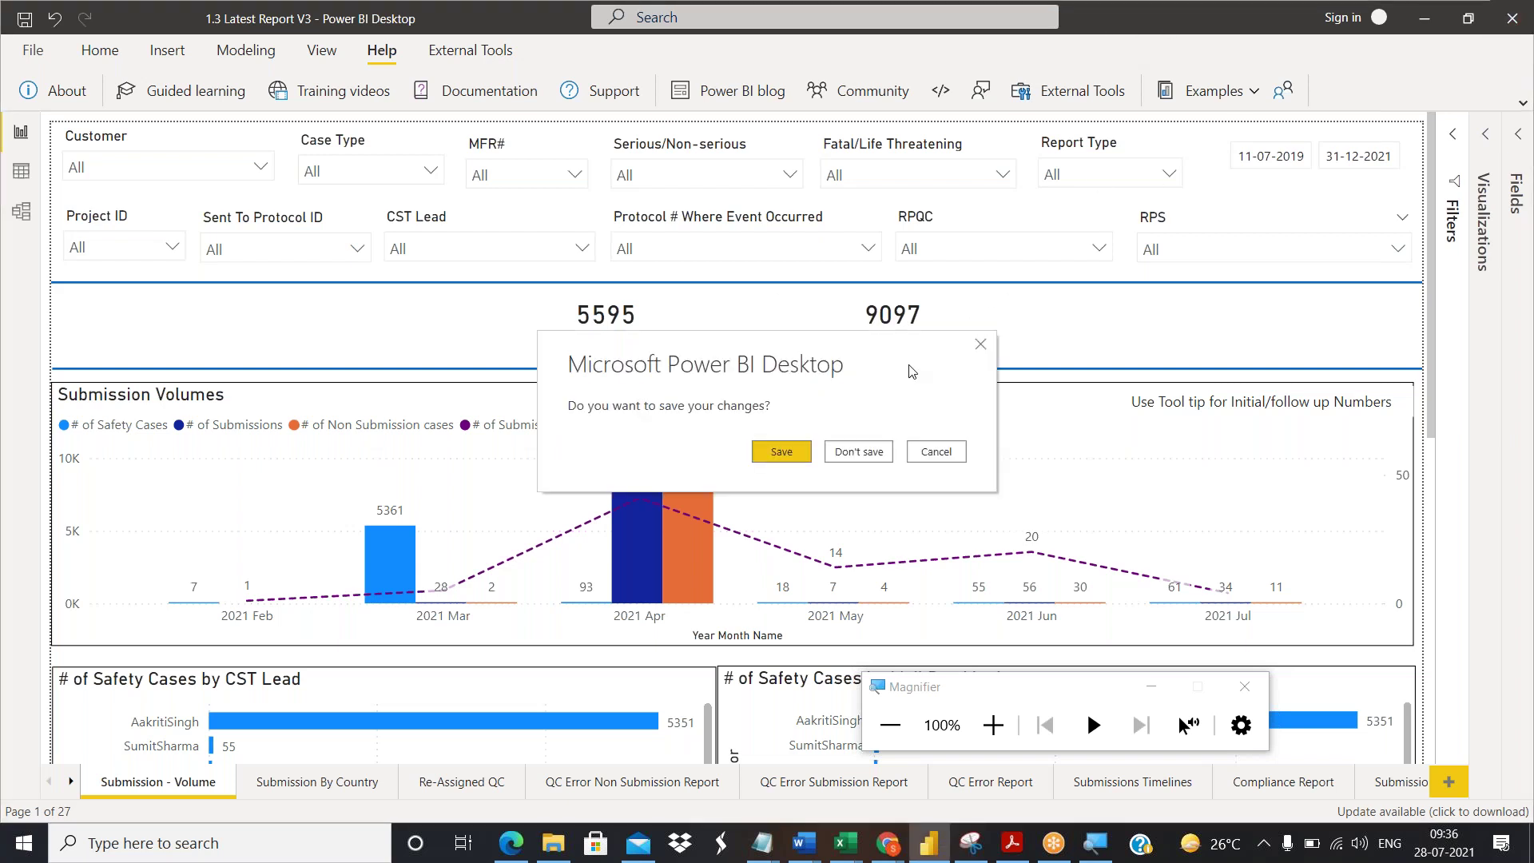
left_click(879, 453)
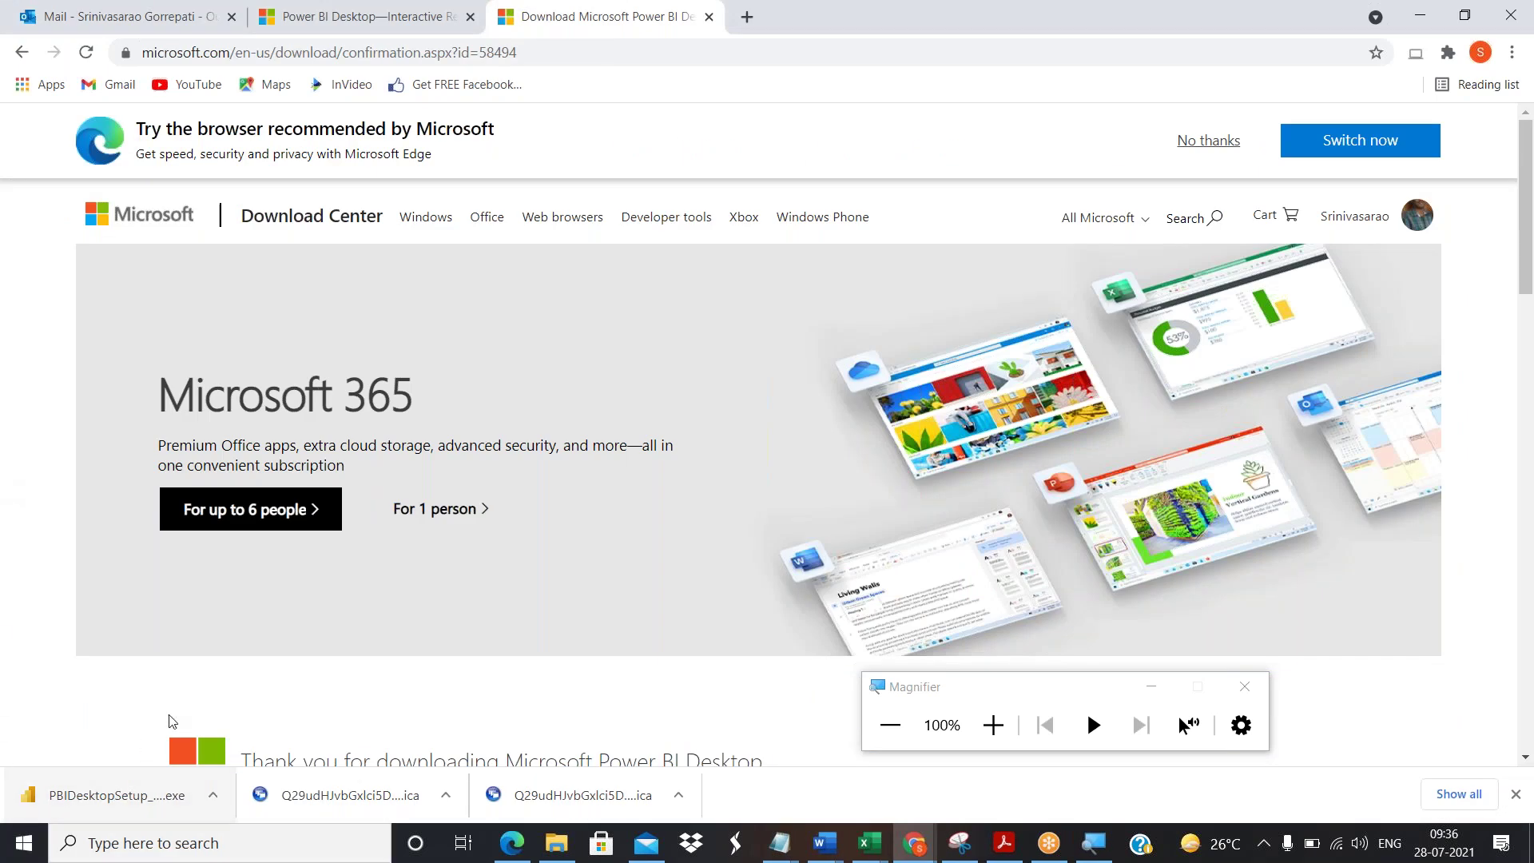
left_click(84, 799)
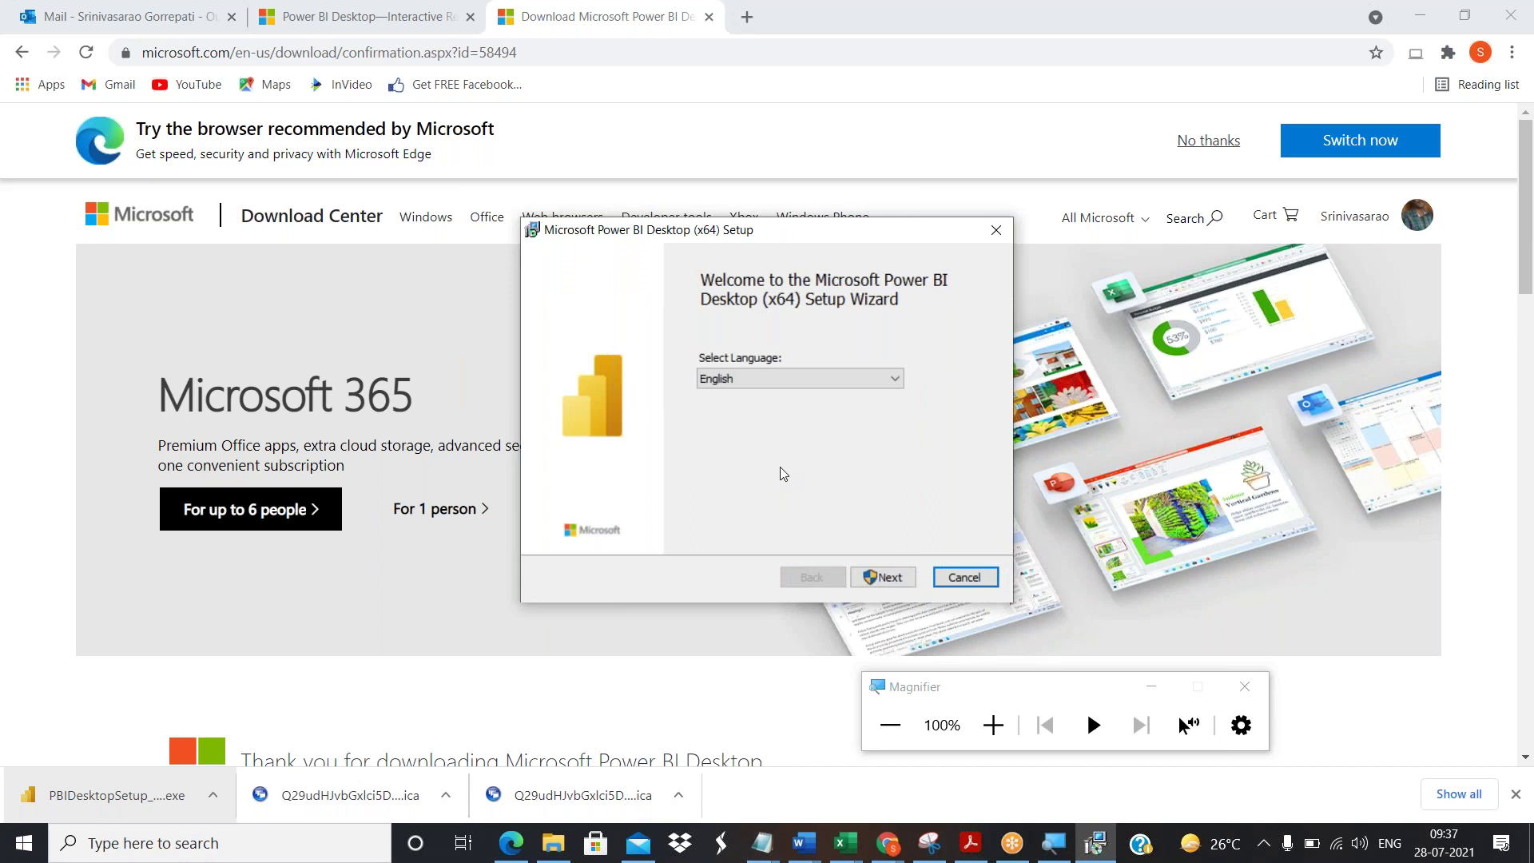
left_click(883, 577)
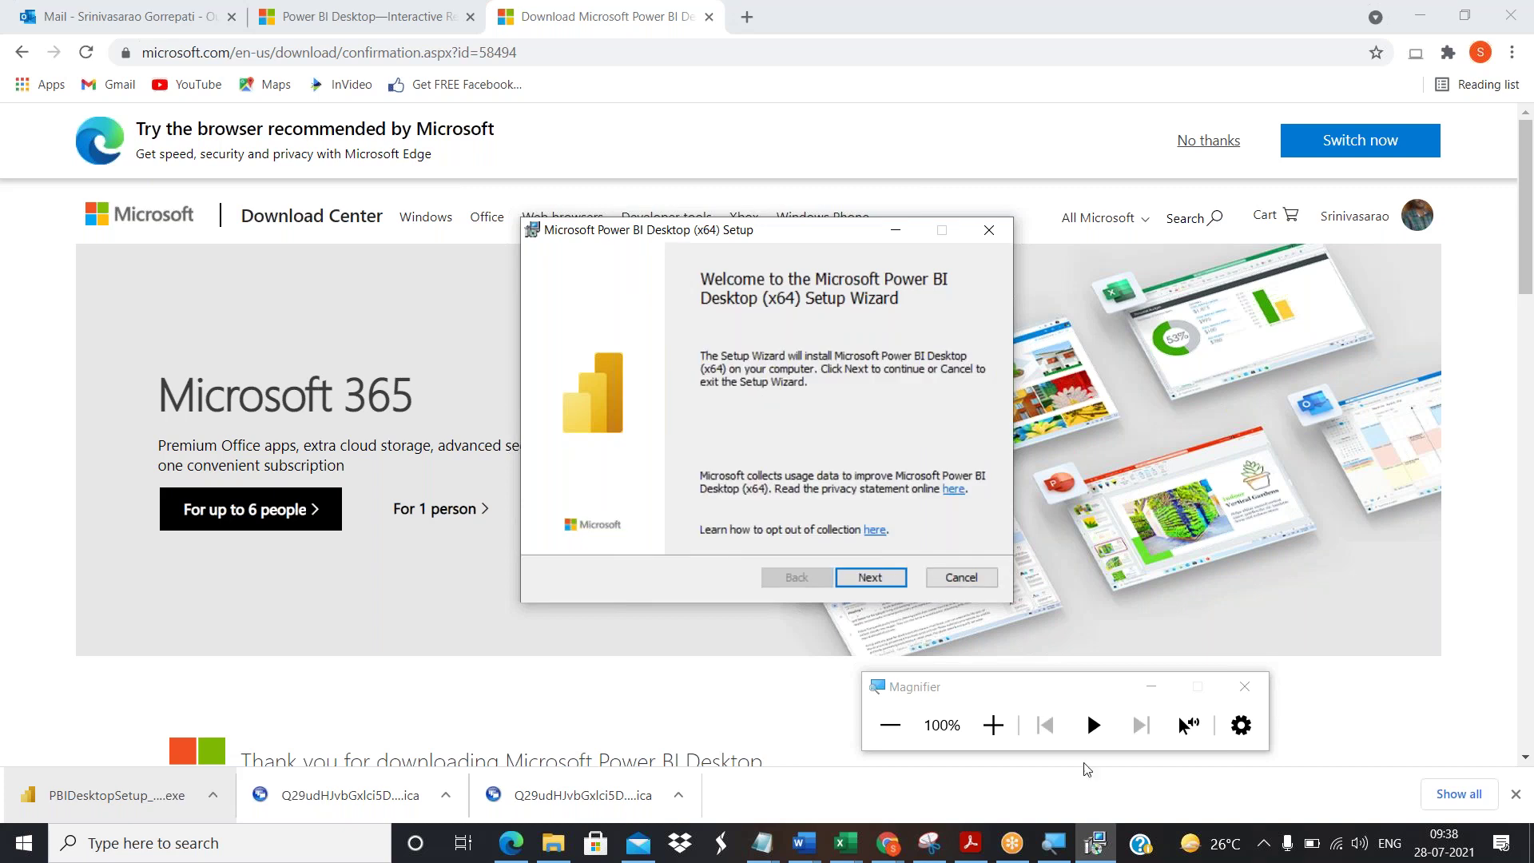
With Magnifier at 200%, accept the license agreement and install Power BI Desktop to C:\Program Files\Microsoft Power BI Desktop\.
left_click(993, 725)
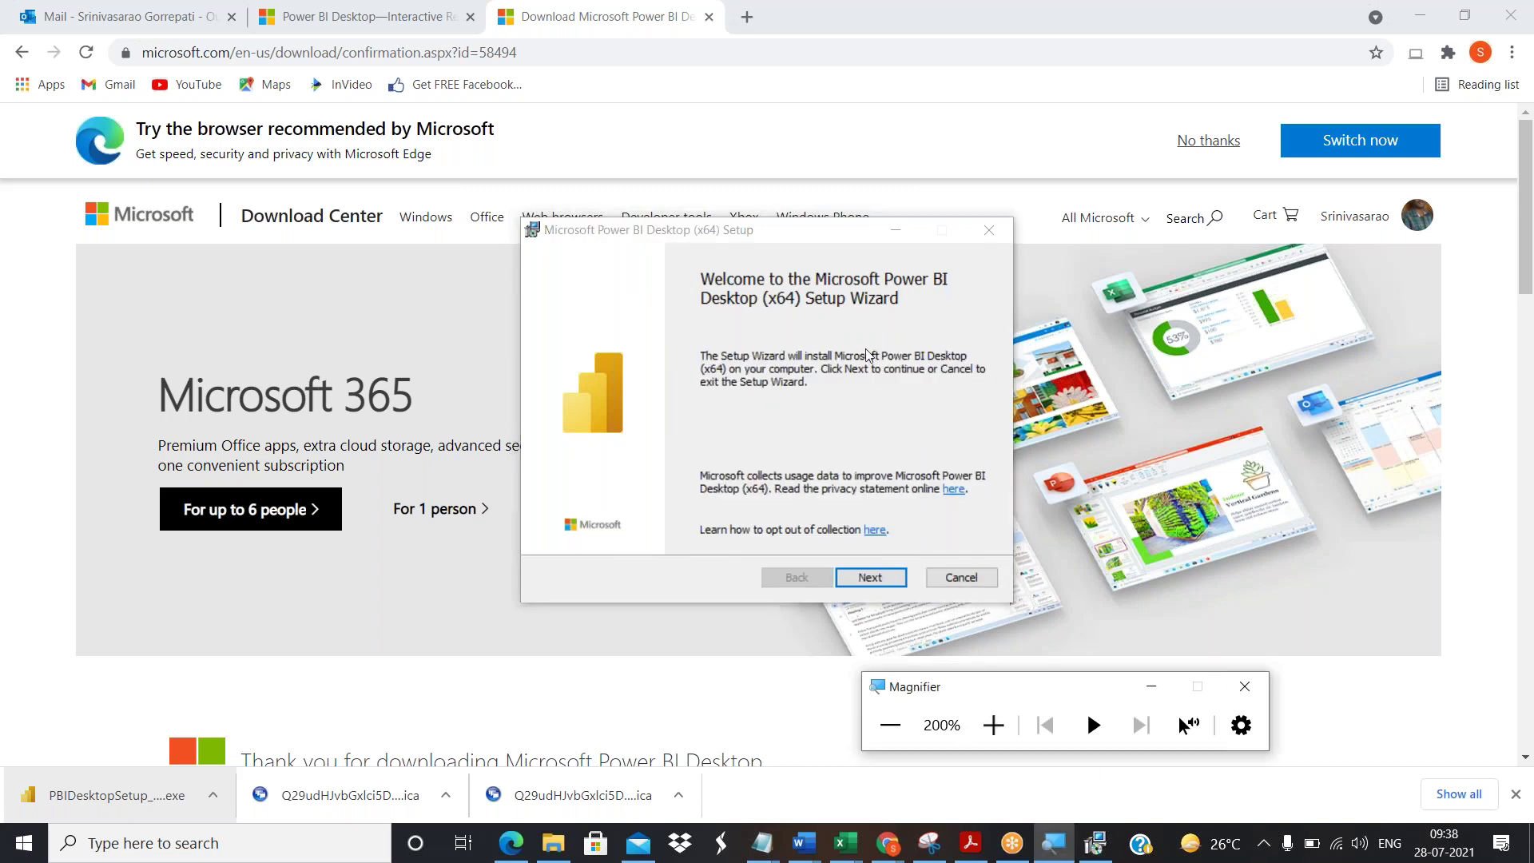
left_click(866, 577)
left_click(659, 530)
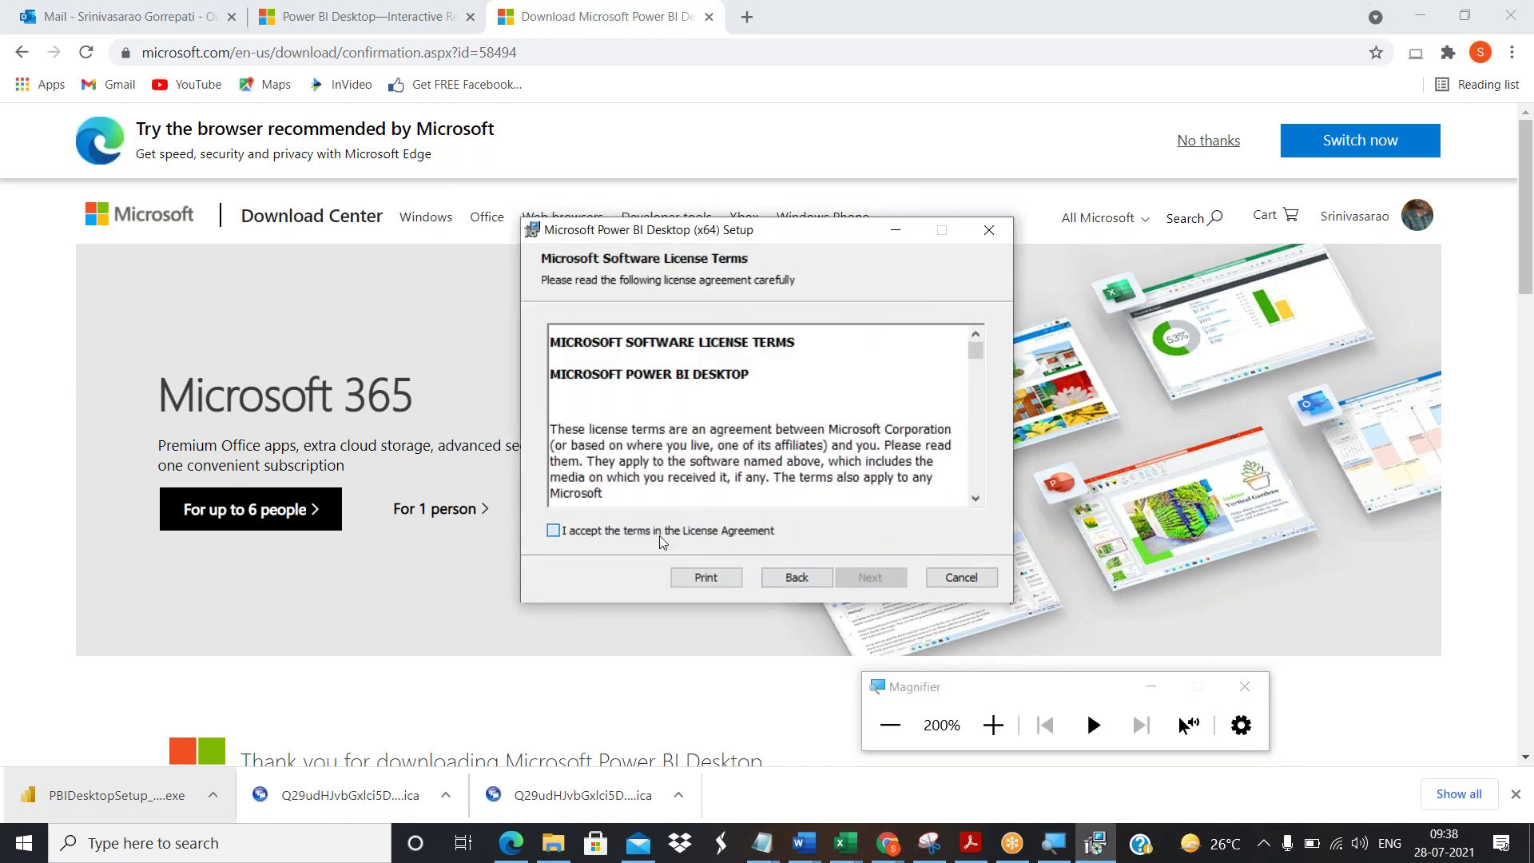
left_click(884, 578)
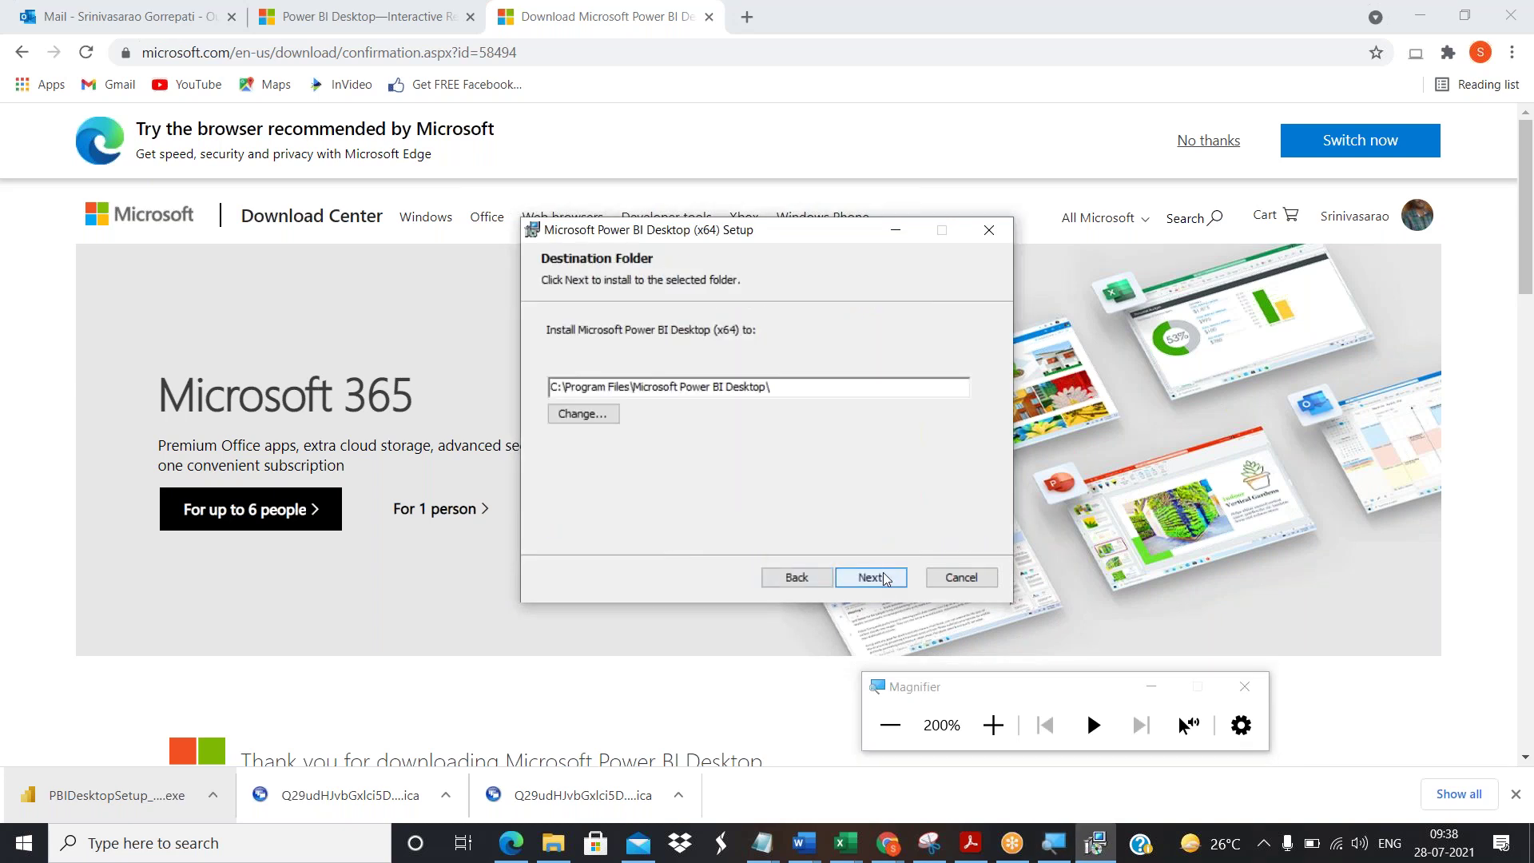
left_click(885, 578)
left_click(885, 578)
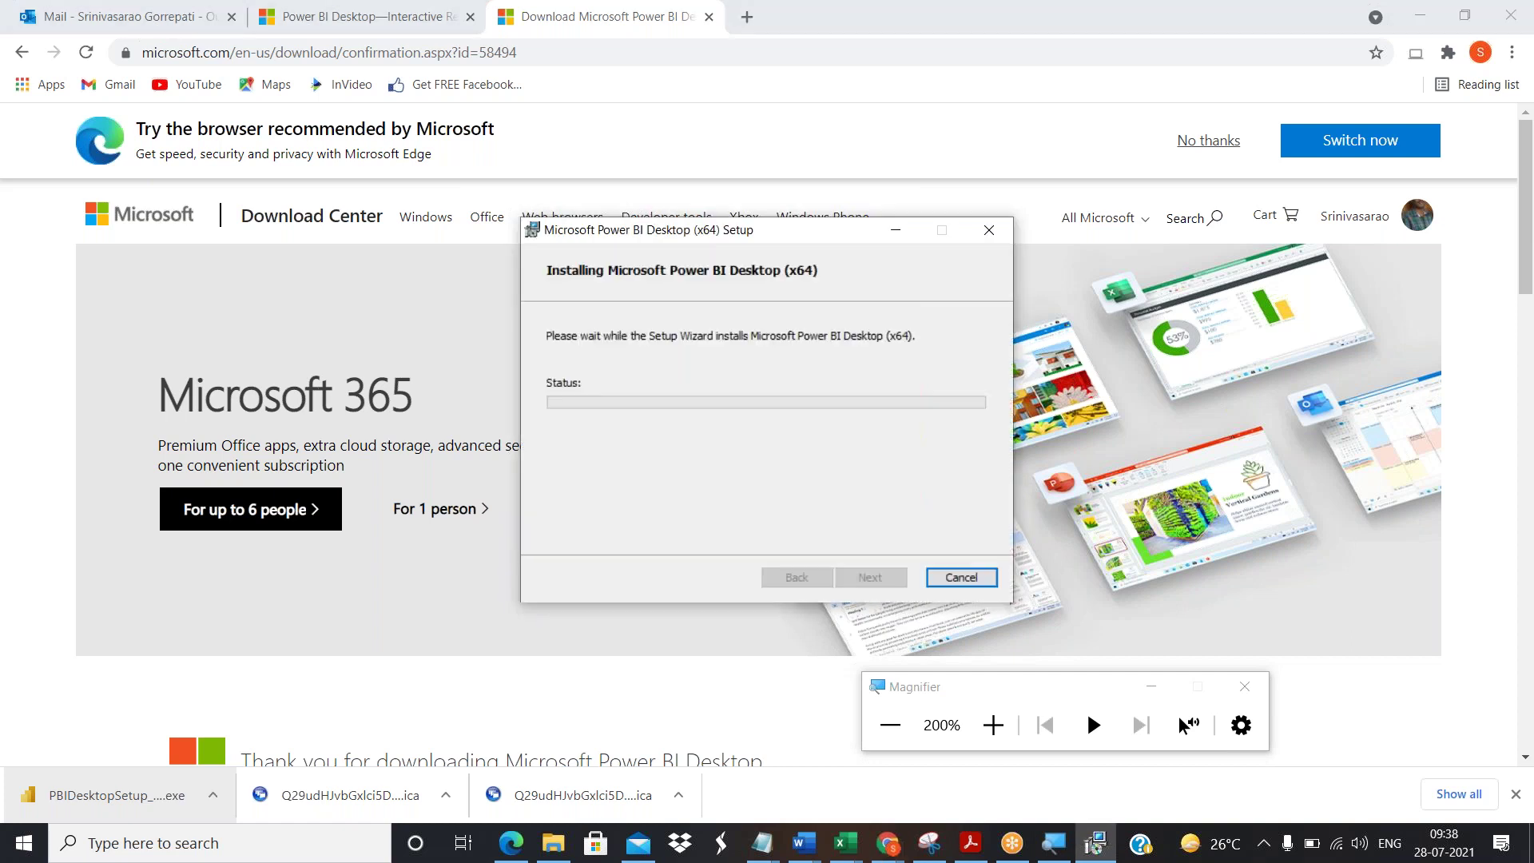
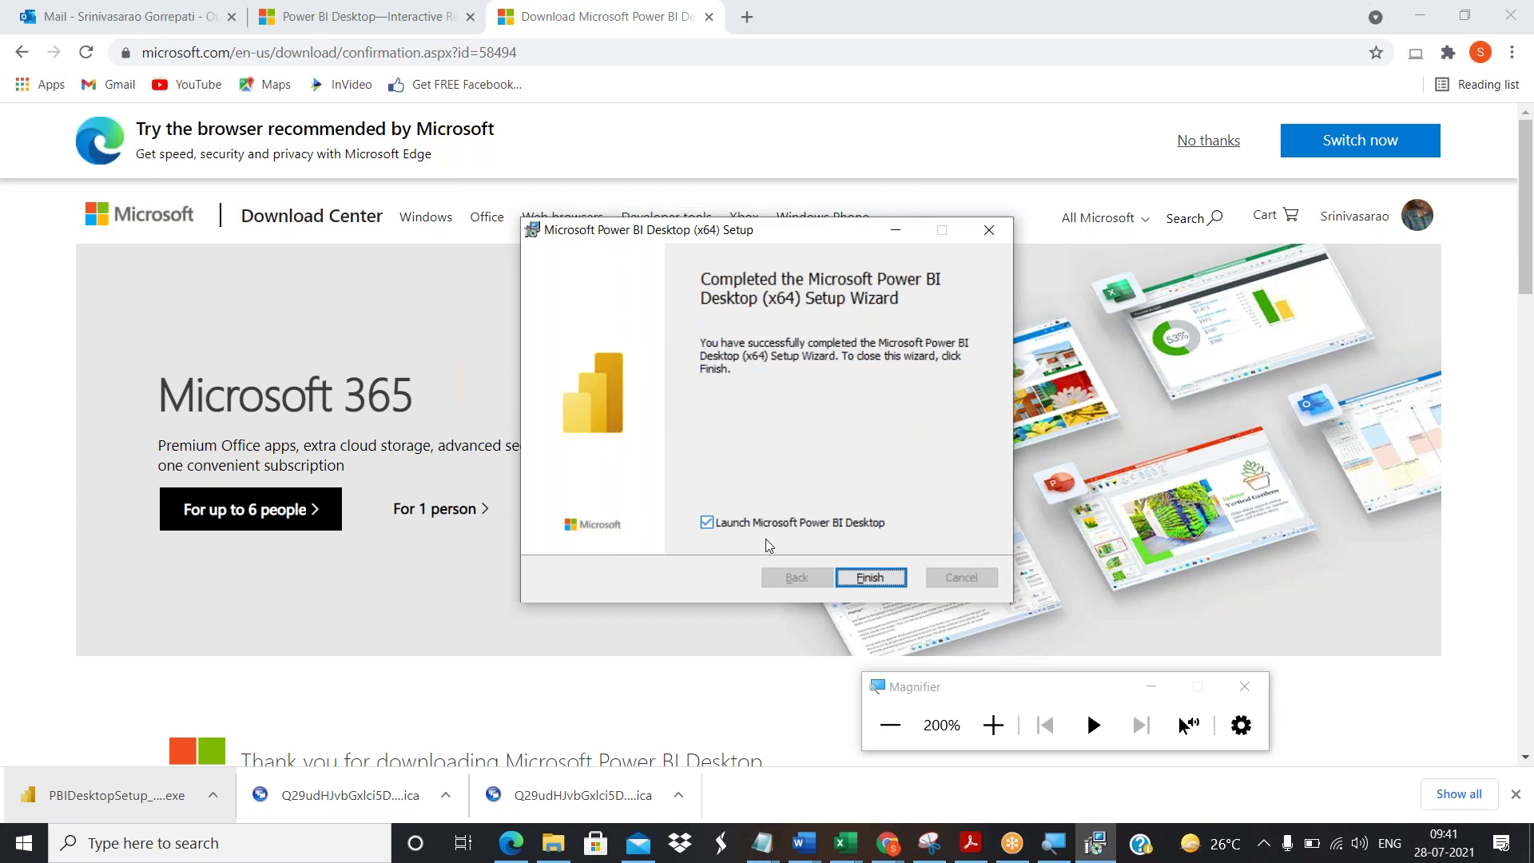
Finish the setup wizard with the launch option enabled and switch to the new Power BI Desktop window with Magnifier at 100%.
left_click(855, 577)
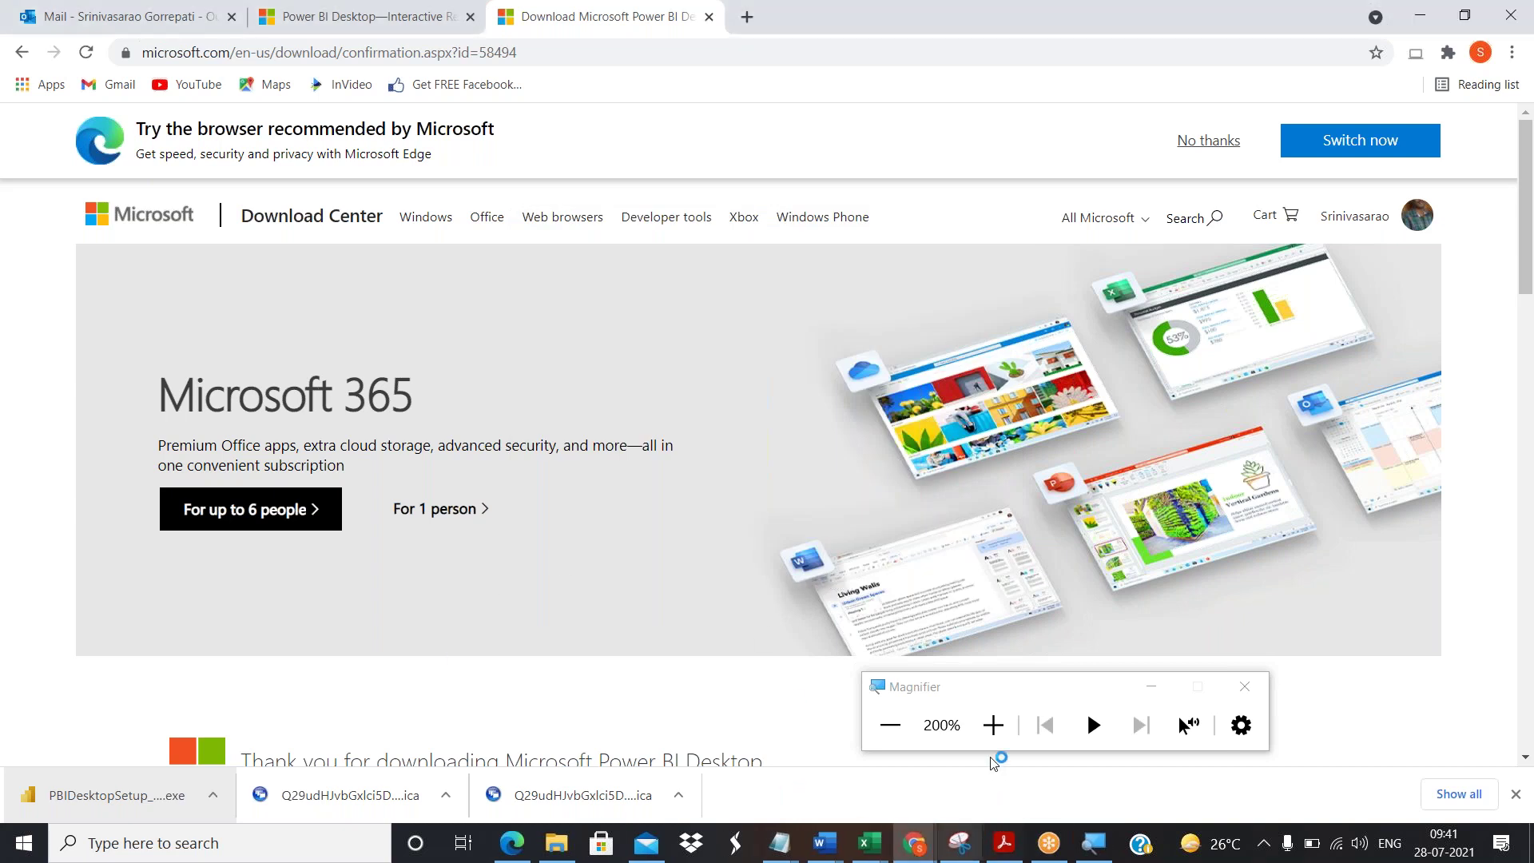
left_click(893, 728)
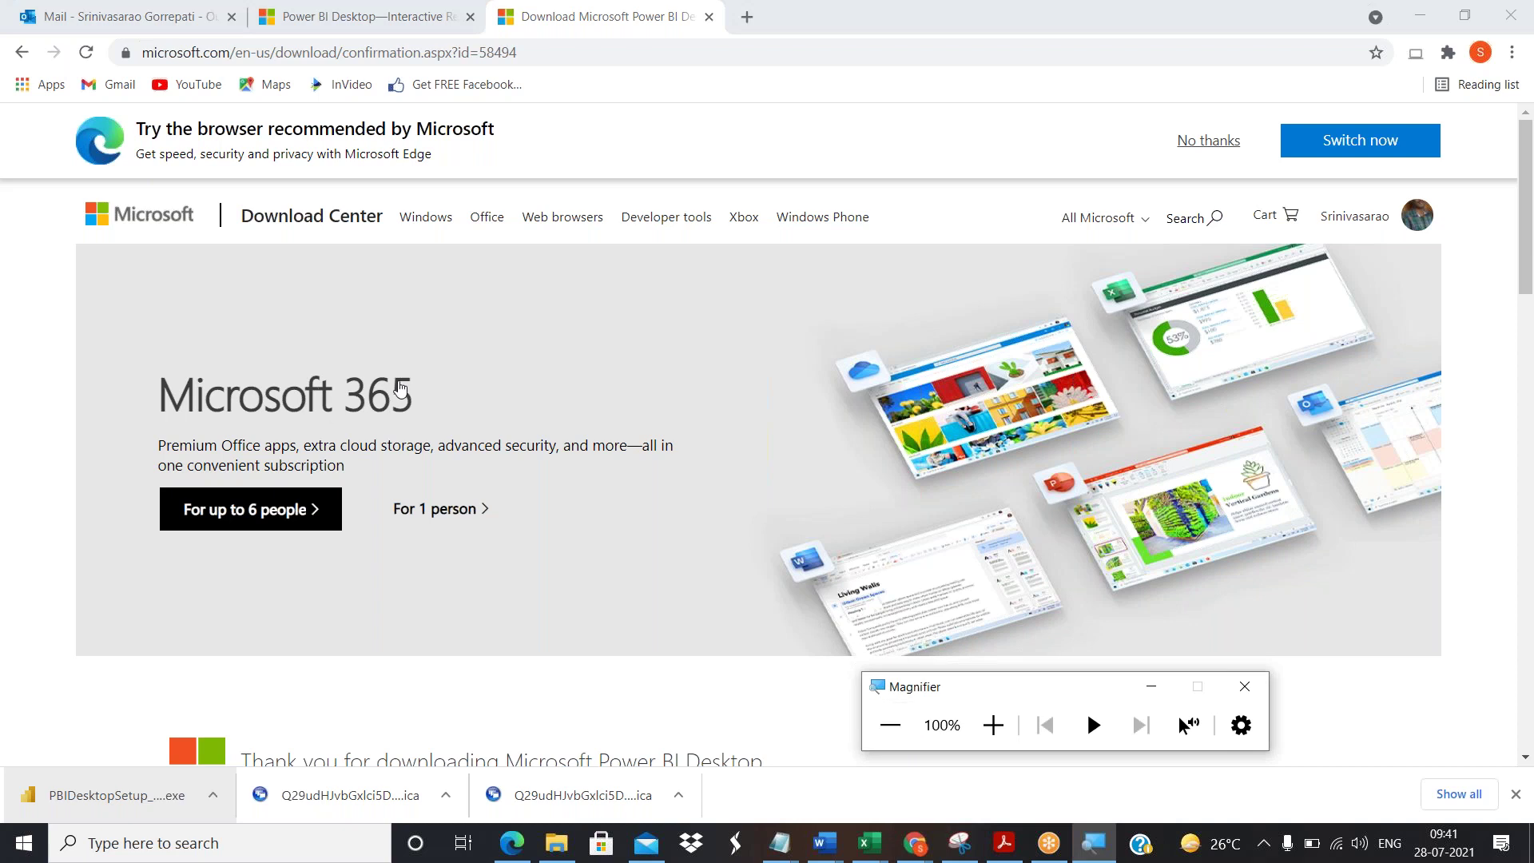
left_click(1134, 846)
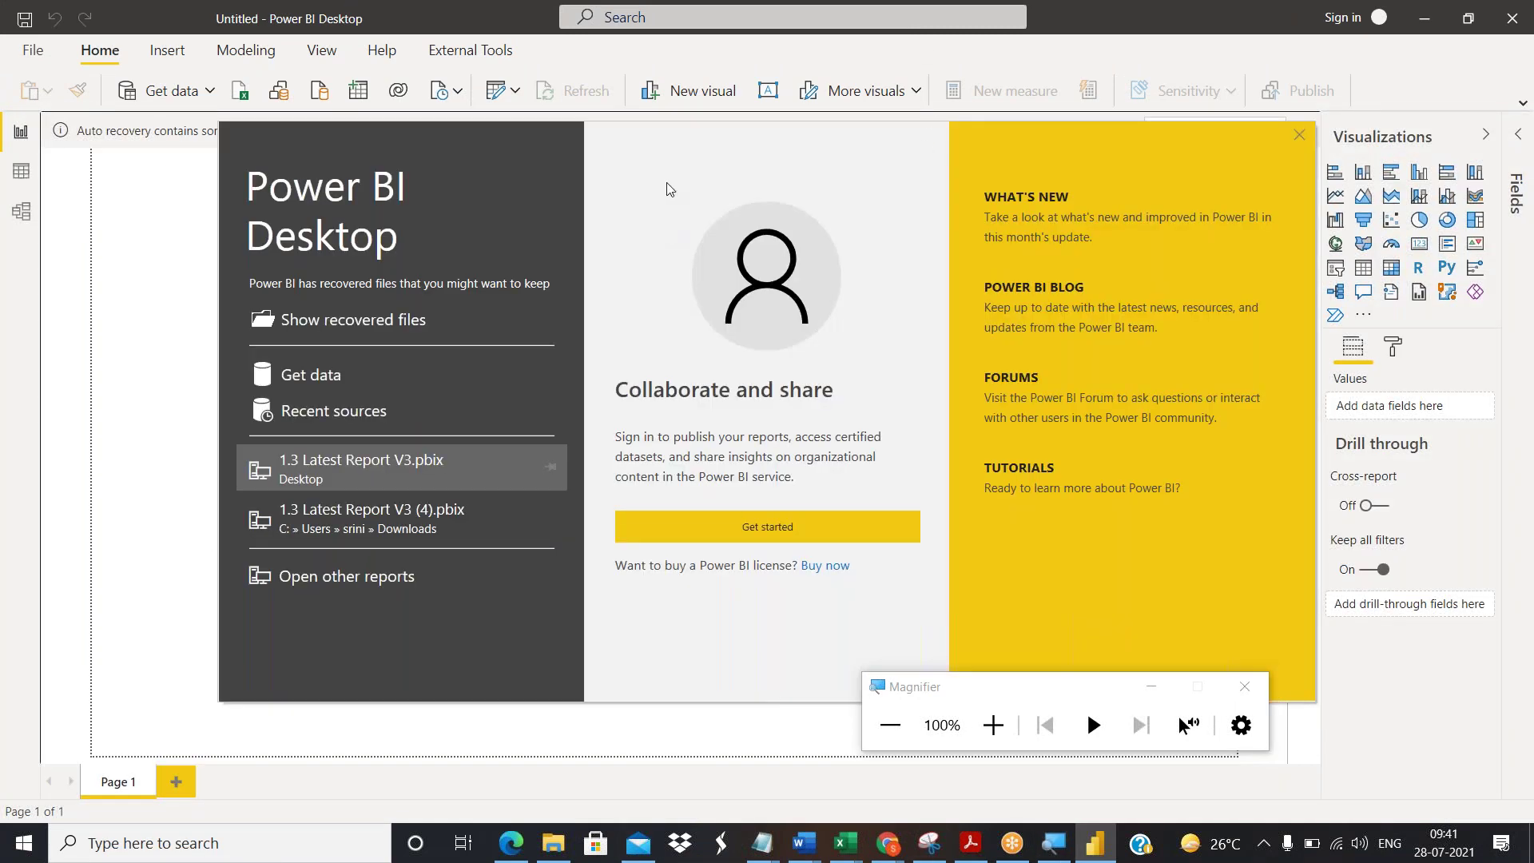
Shift the Power BI Desktop start dialog slightly up and left over the report canvas, keeping Magnifier at 100%.
left_click(983, 736)
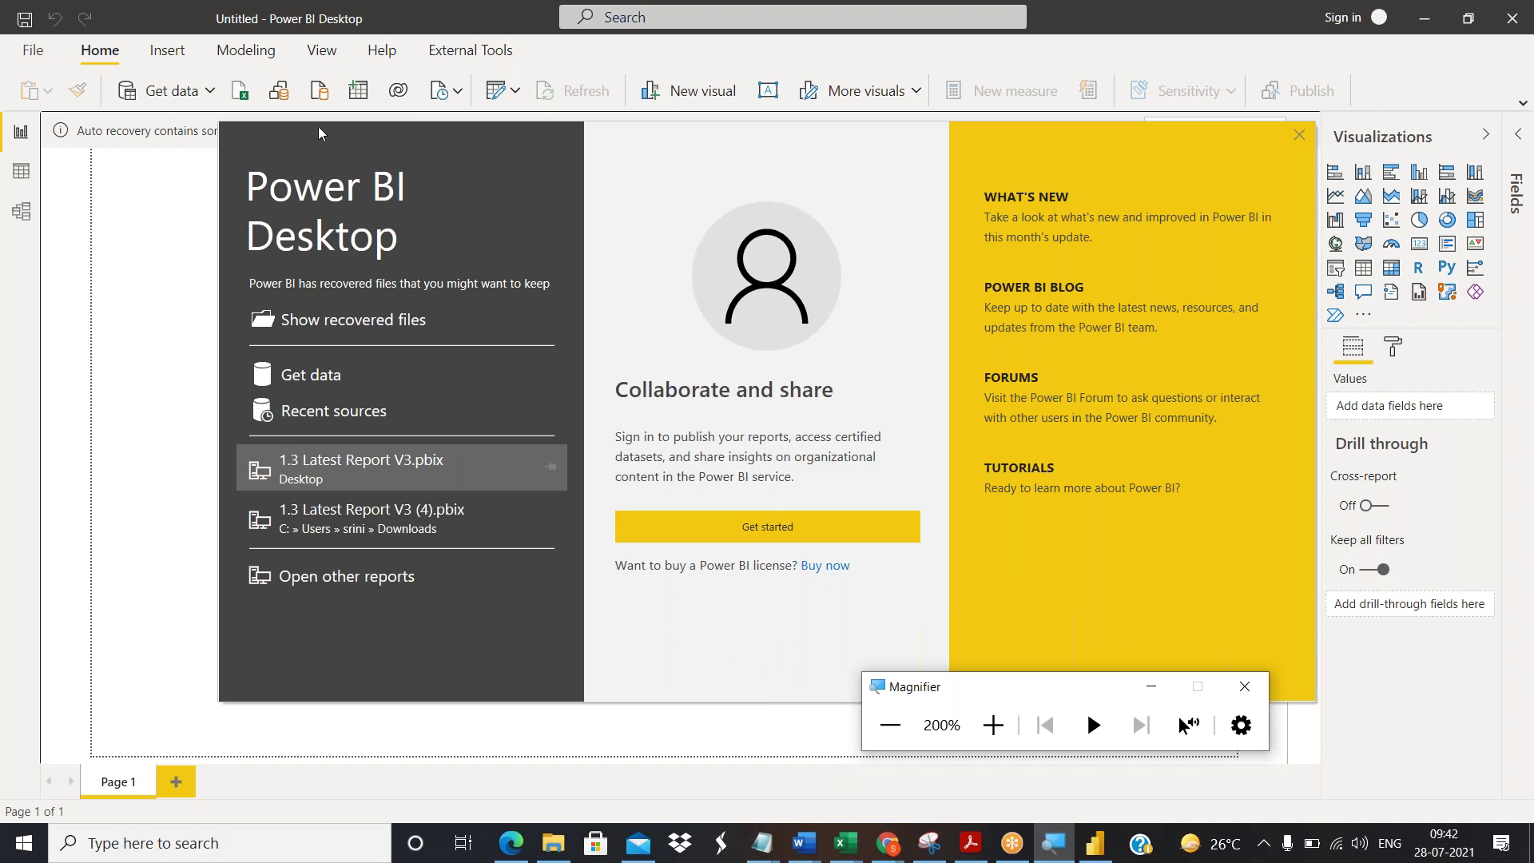
left_click(889, 727)
left_click_drag(952, 136, 774, 127)
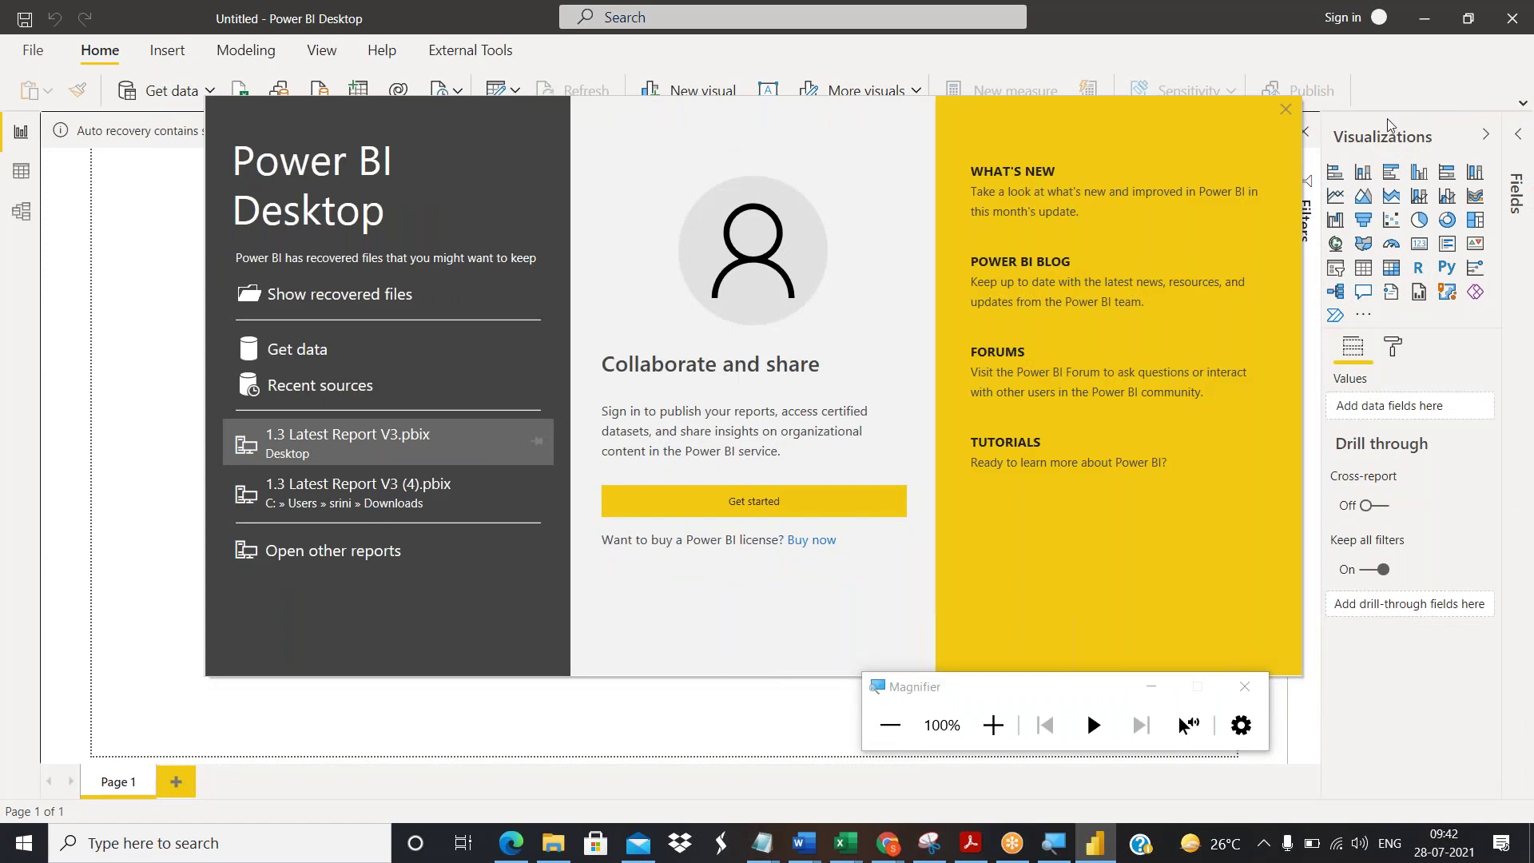
Close the start dialog and dismiss the auto recovery notice, choosing to view the recovered files later.
left_click(1283, 110)
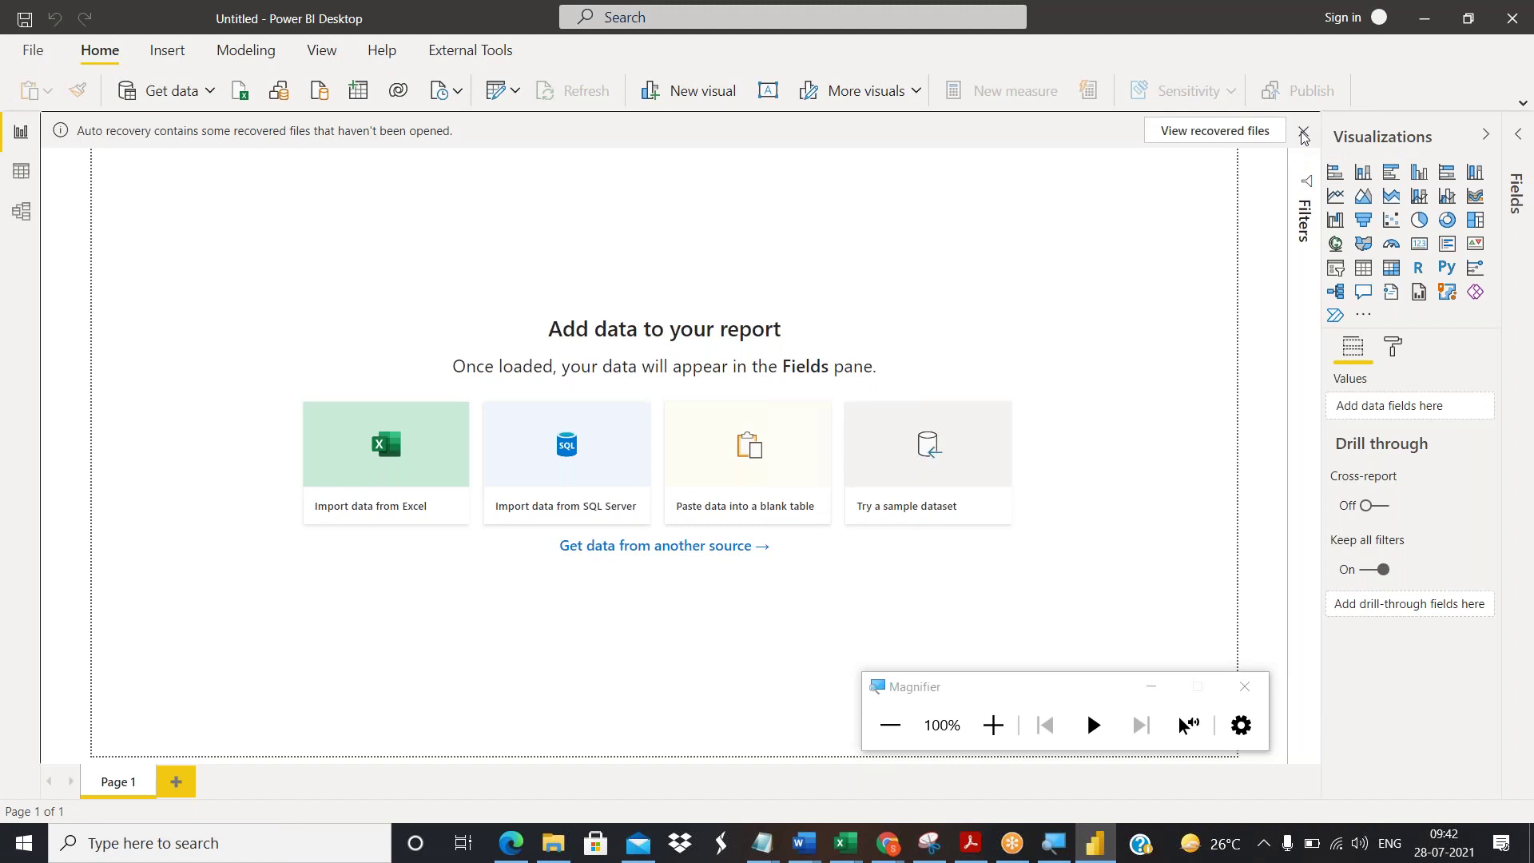
left_click(1303, 137)
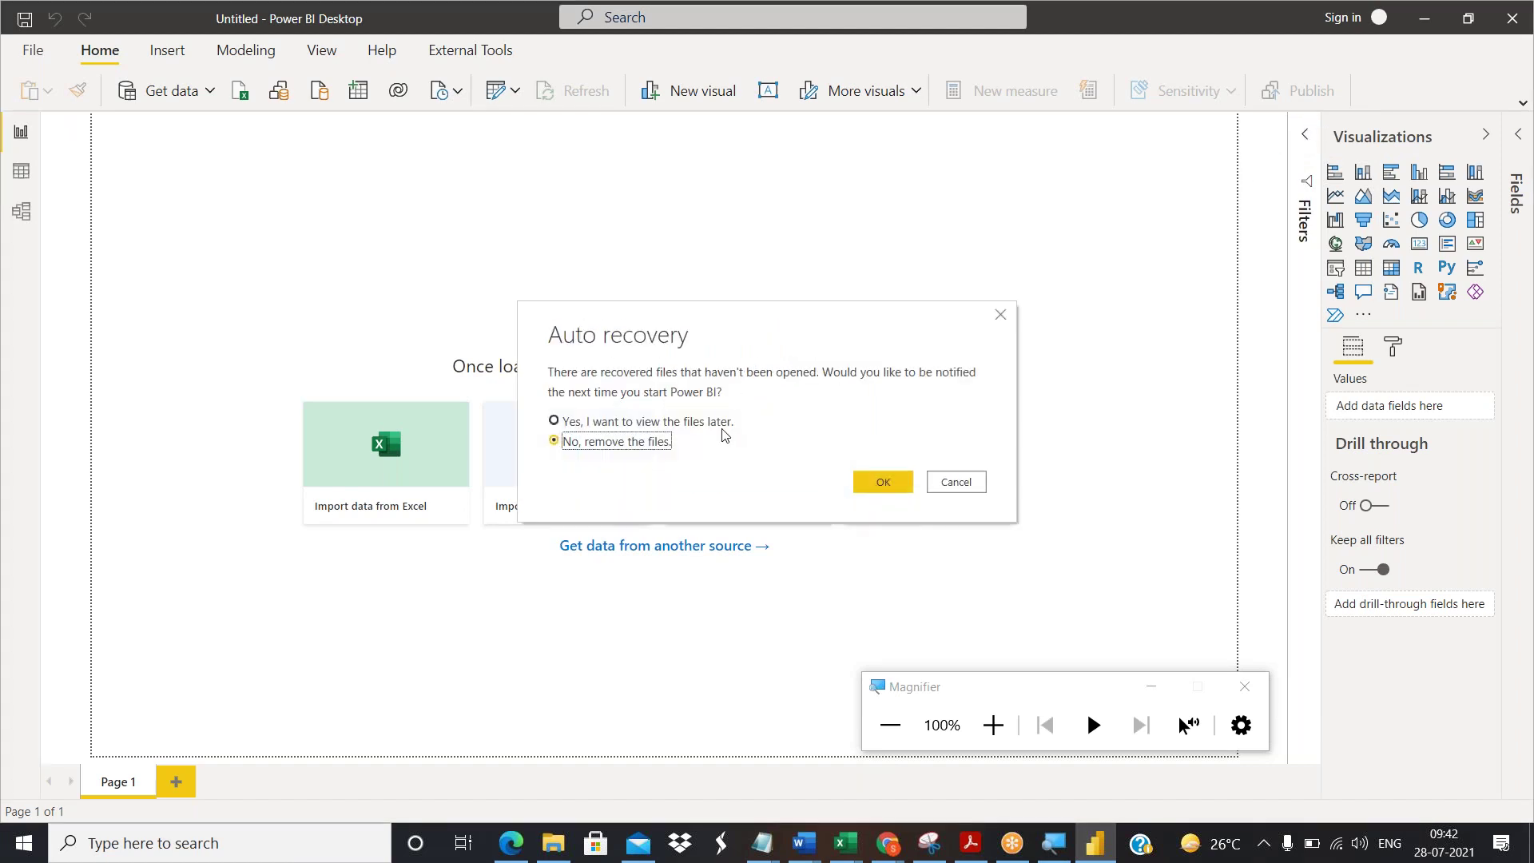
left_click(723, 426)
left_click(875, 483)
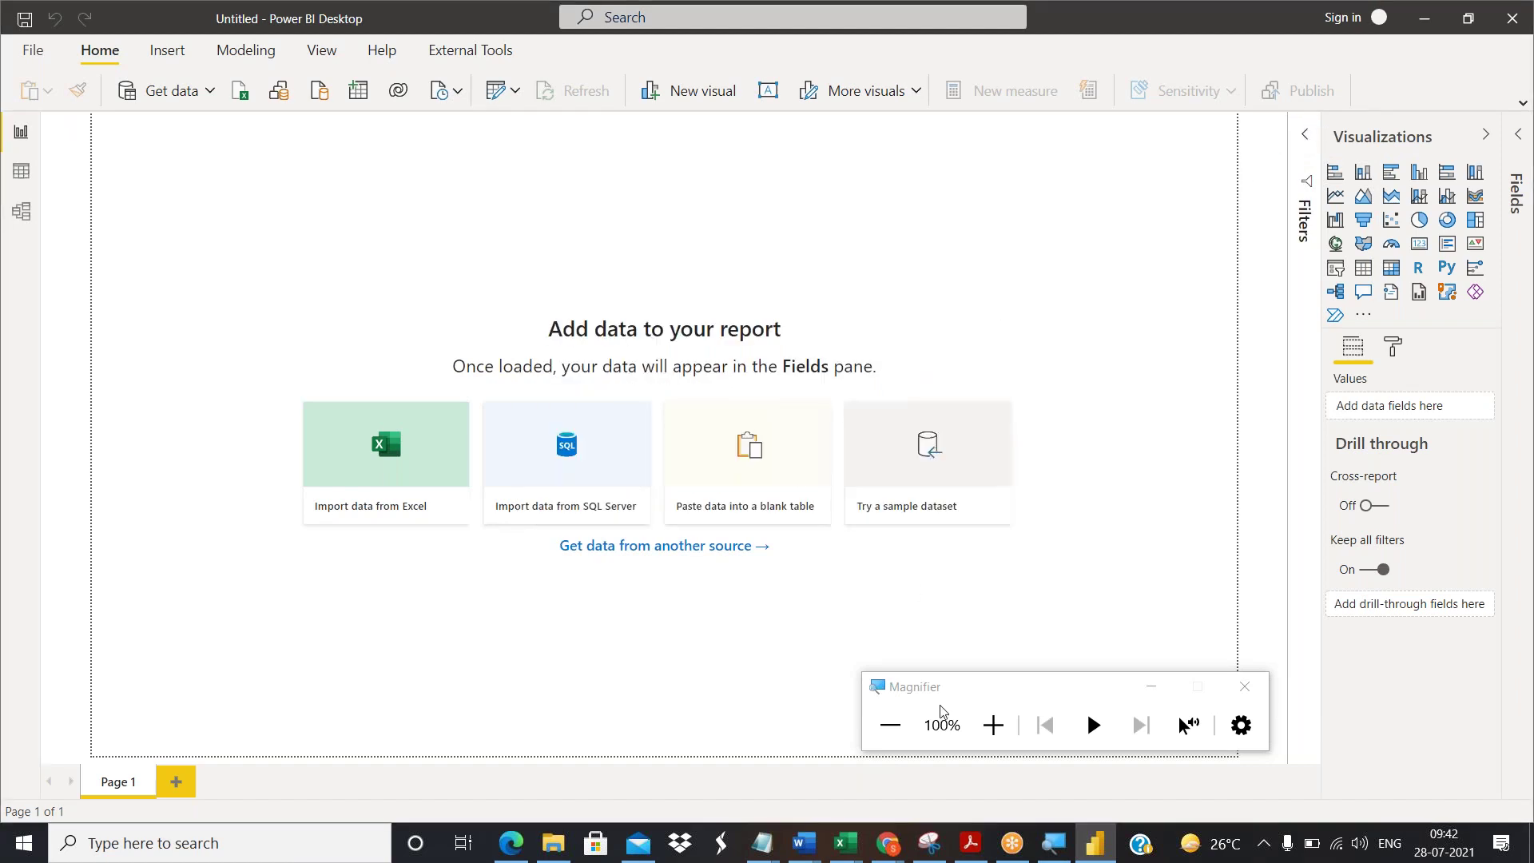
left_click_drag(1091, 27, 967, 143)
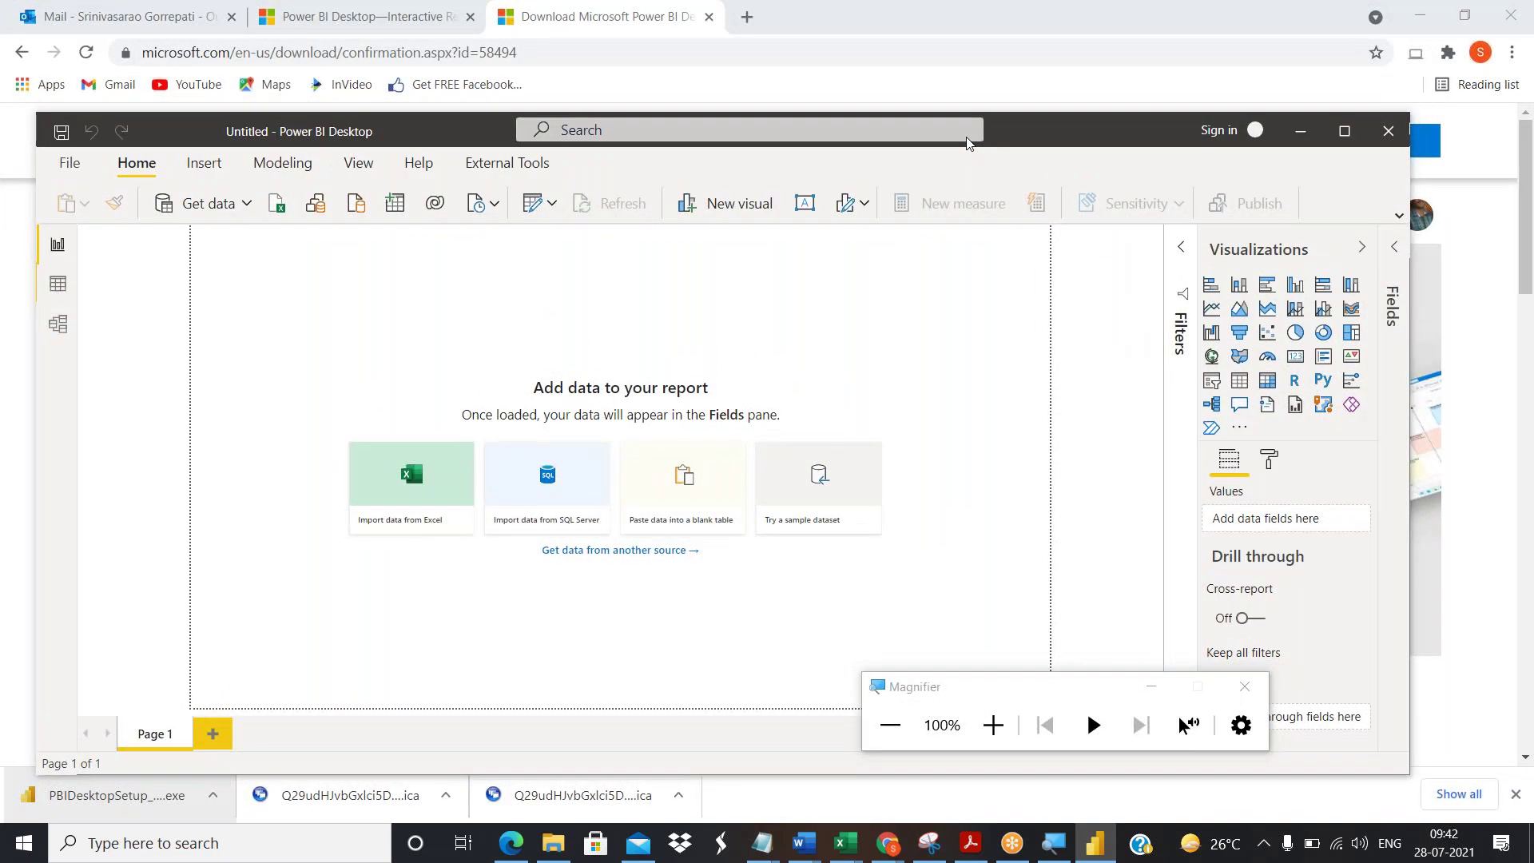
left_click_drag(967, 143, 1068, 85)
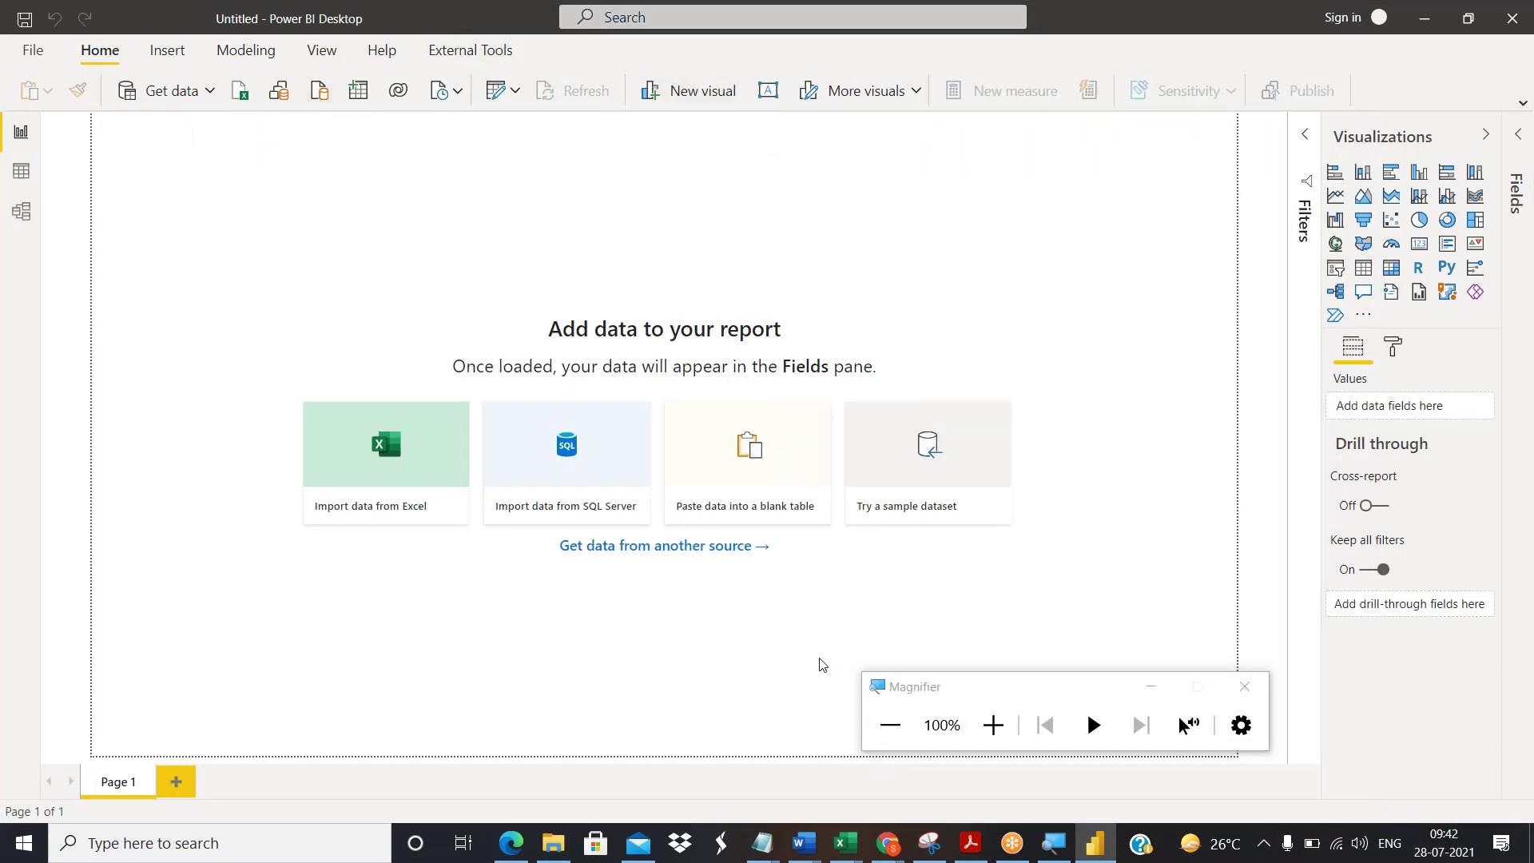
With Magnifier at 200%, browse the full list of Get Data connectors and close it without choosing one.
left_click(993, 724)
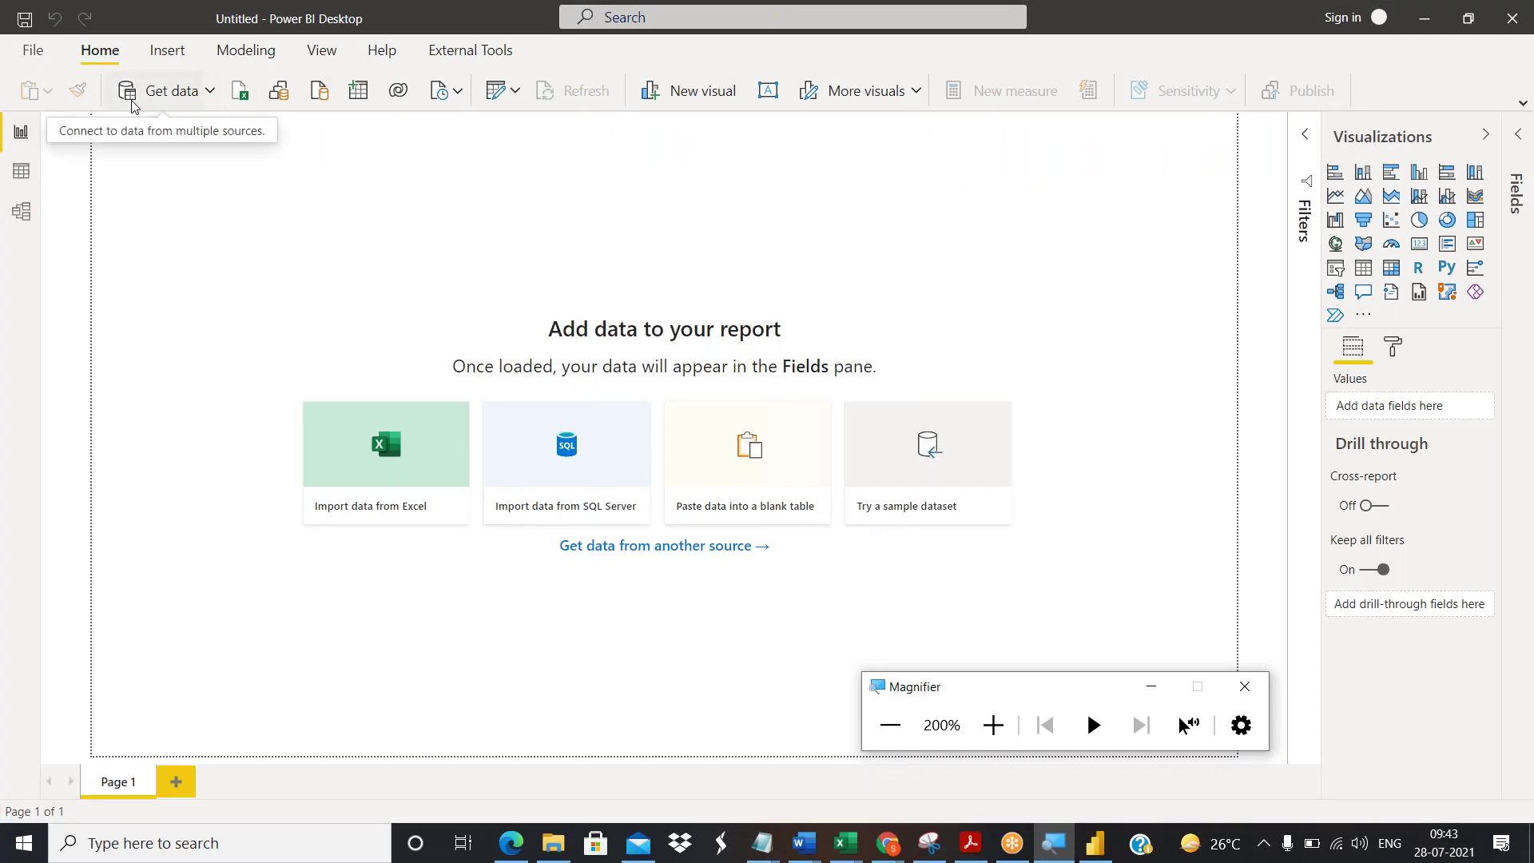
left_click(211, 91)
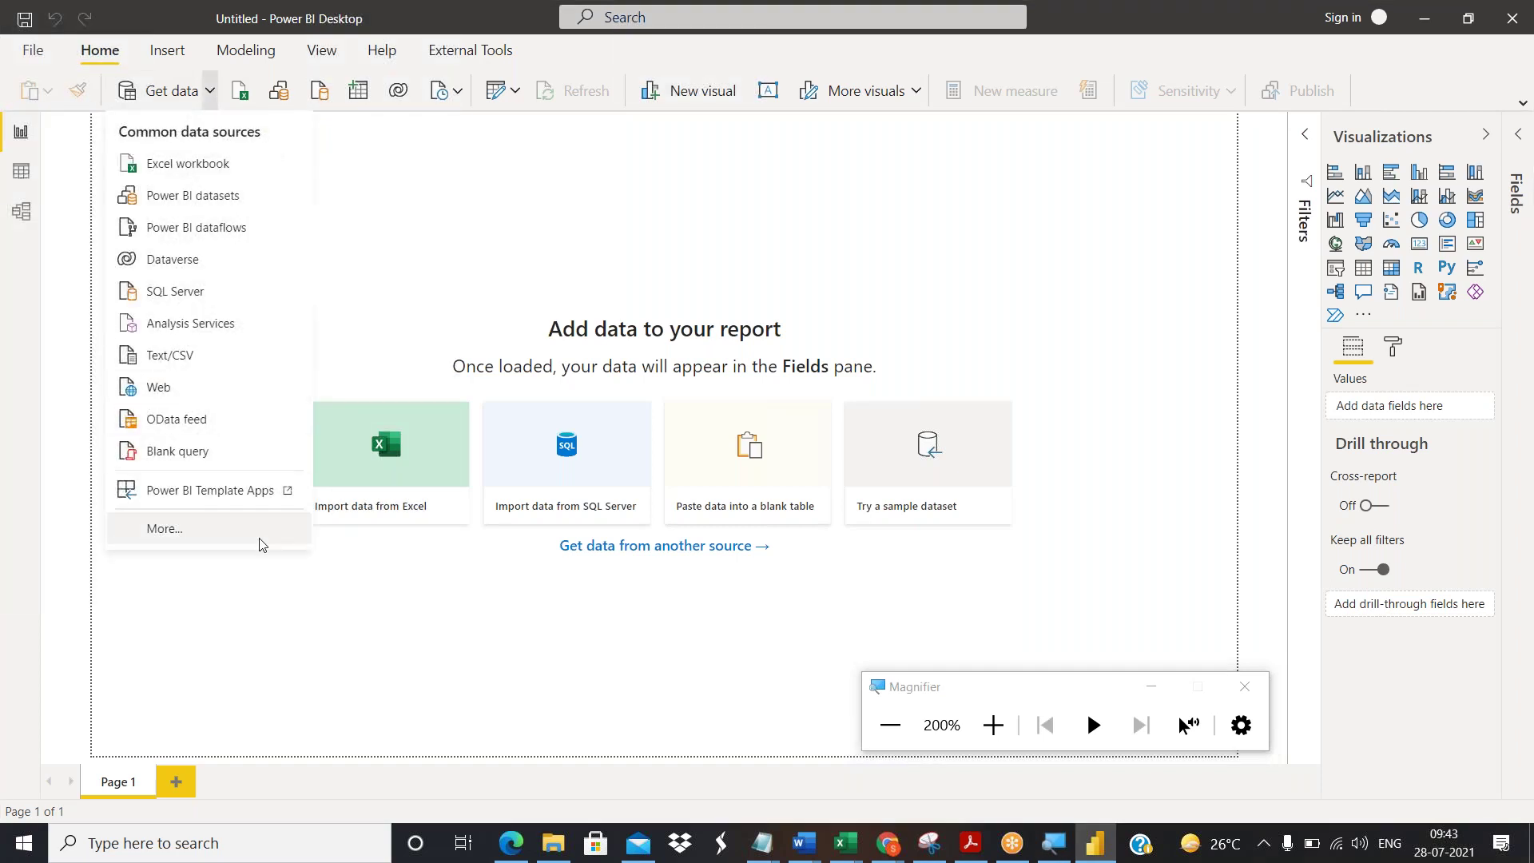
left_click(192, 529)
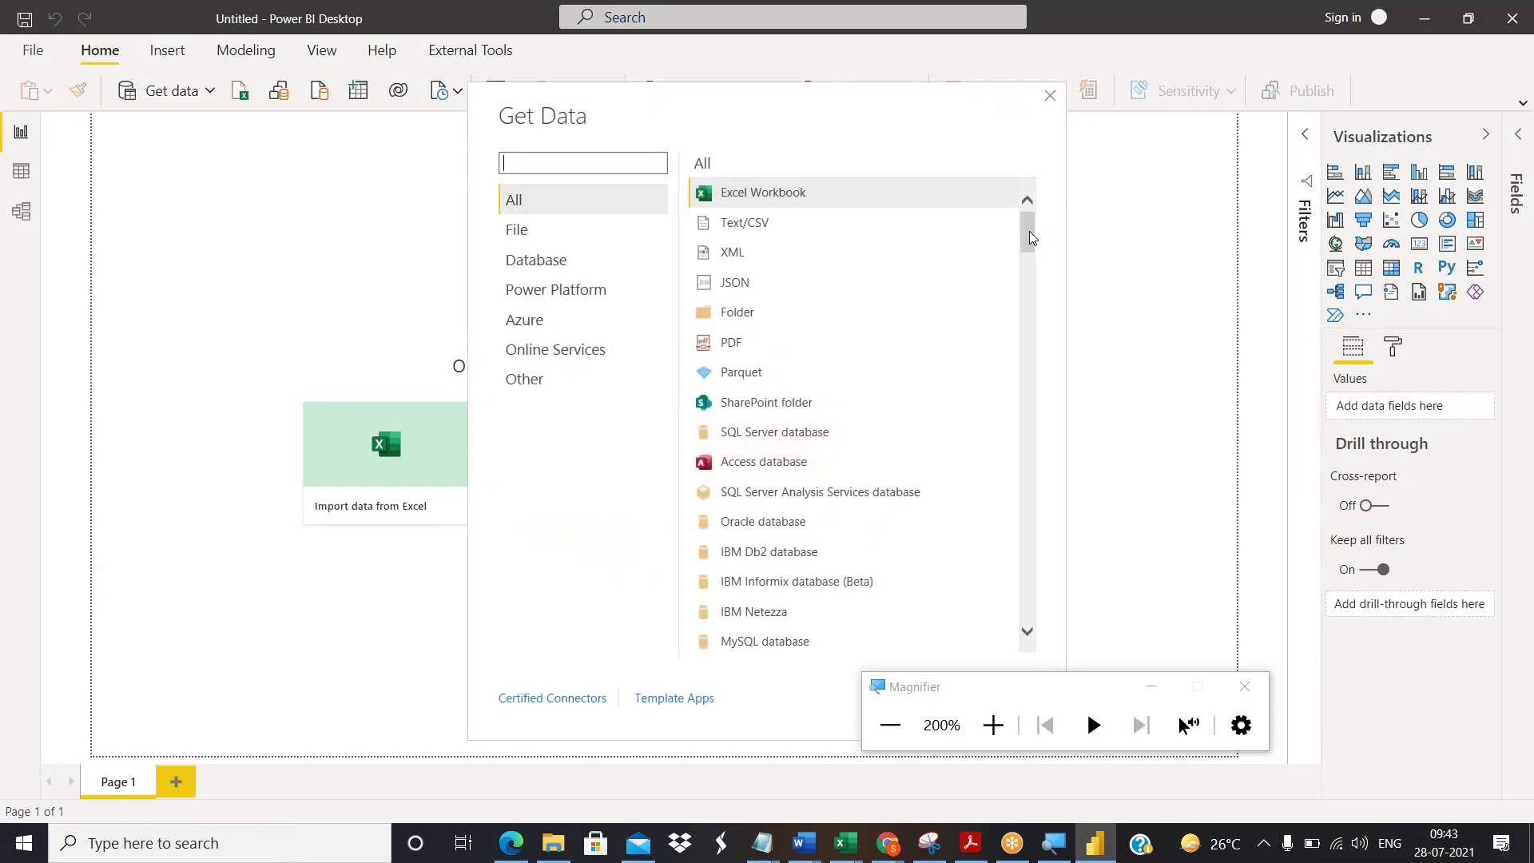
mouse_move(1029, 231)
left_mouse_down()
mouse_move(1014, 661)
mouse_move(1013, 183)
mouse_move(1015, 615)
mouse_move(1035, 204)
left_mouse_up()
scroll(763, 336, "down", 5)
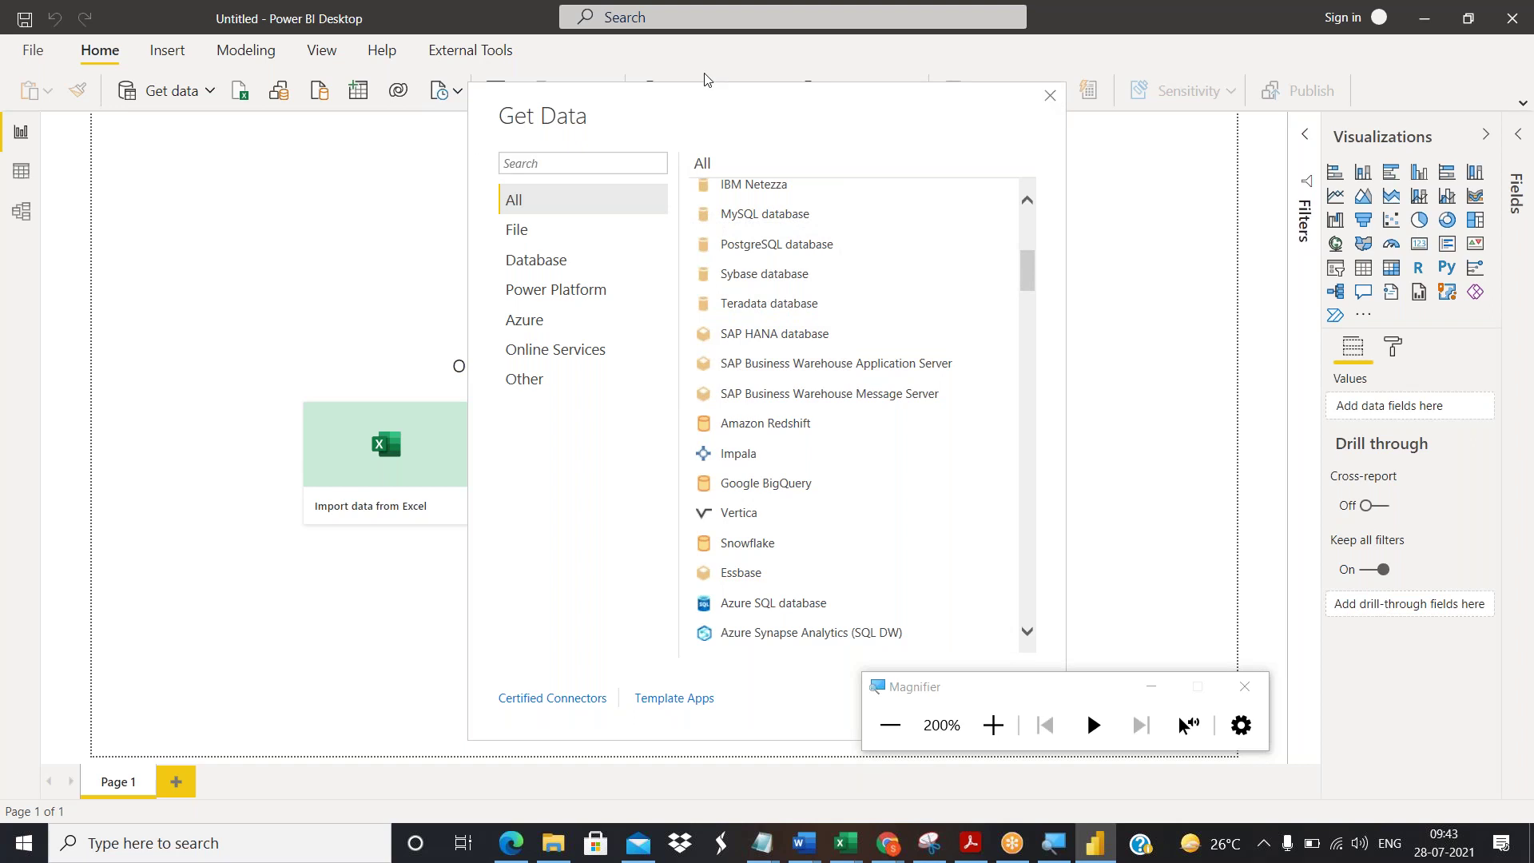
left_click(1049, 96)
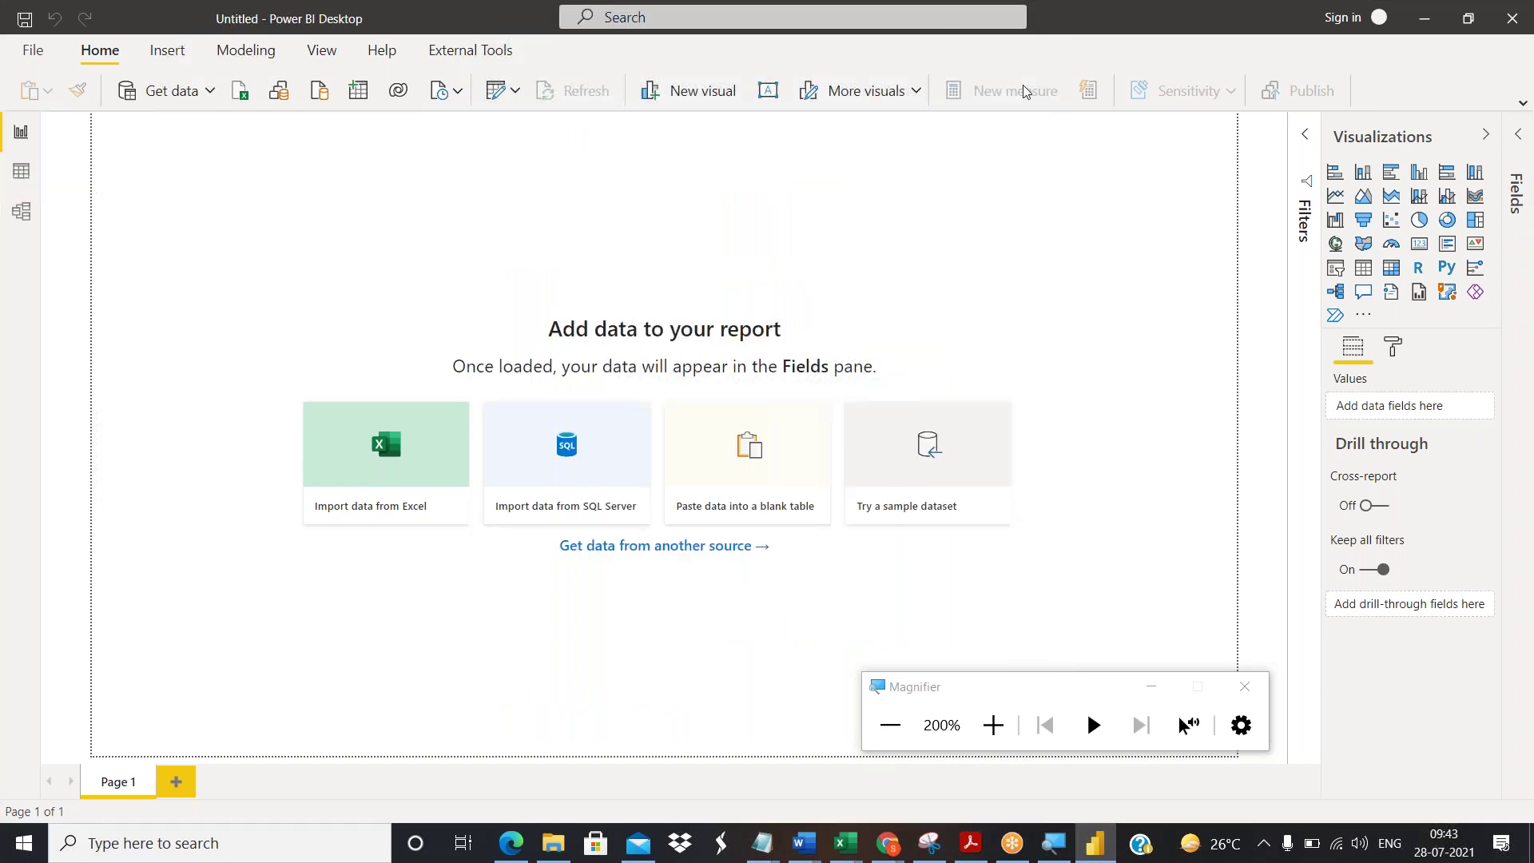
left_click(209, 91)
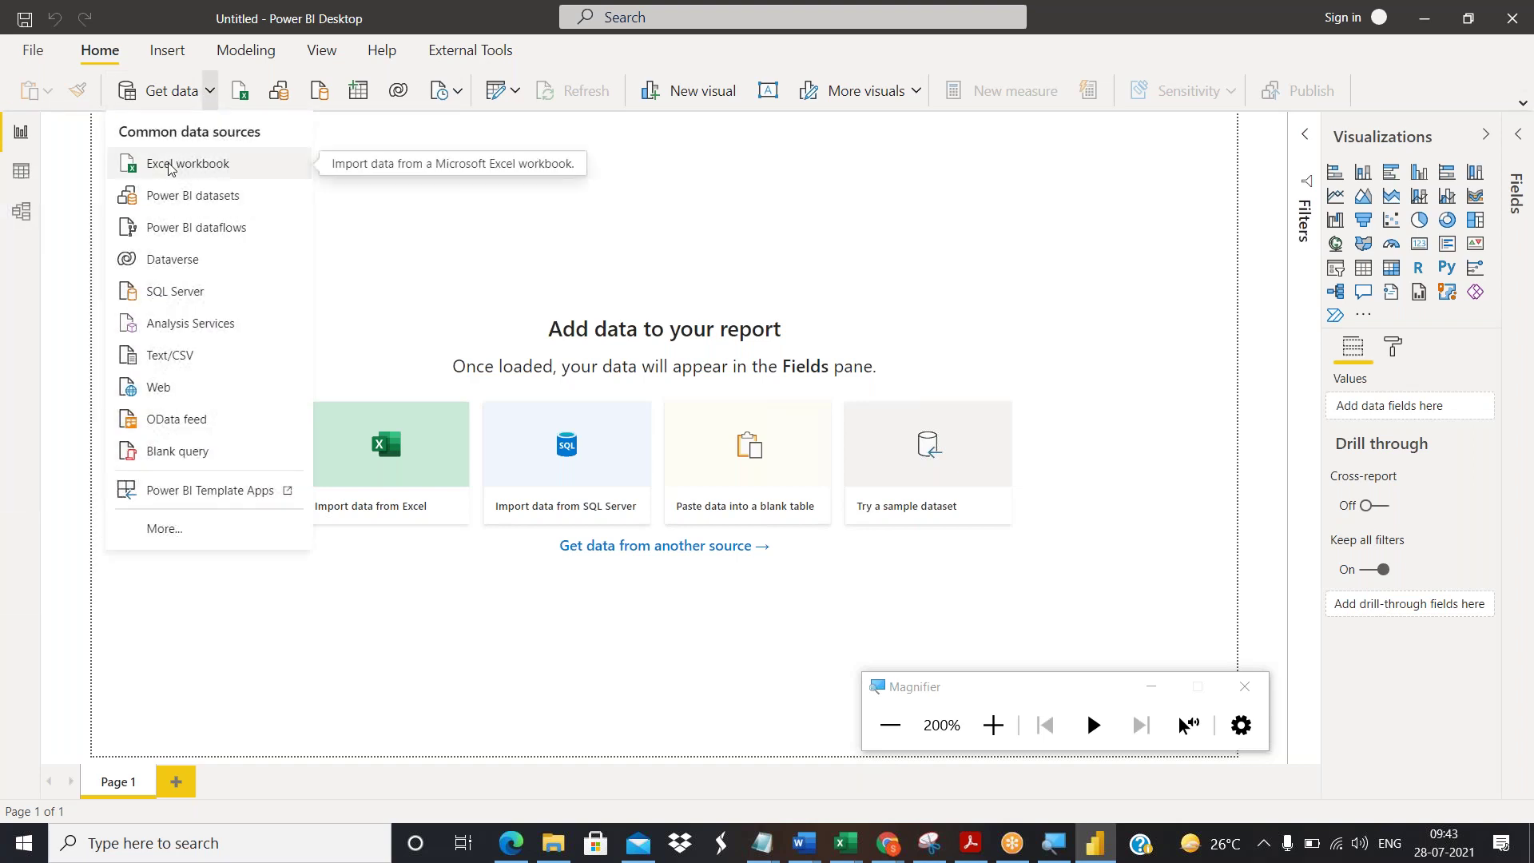
left_click(170, 167)
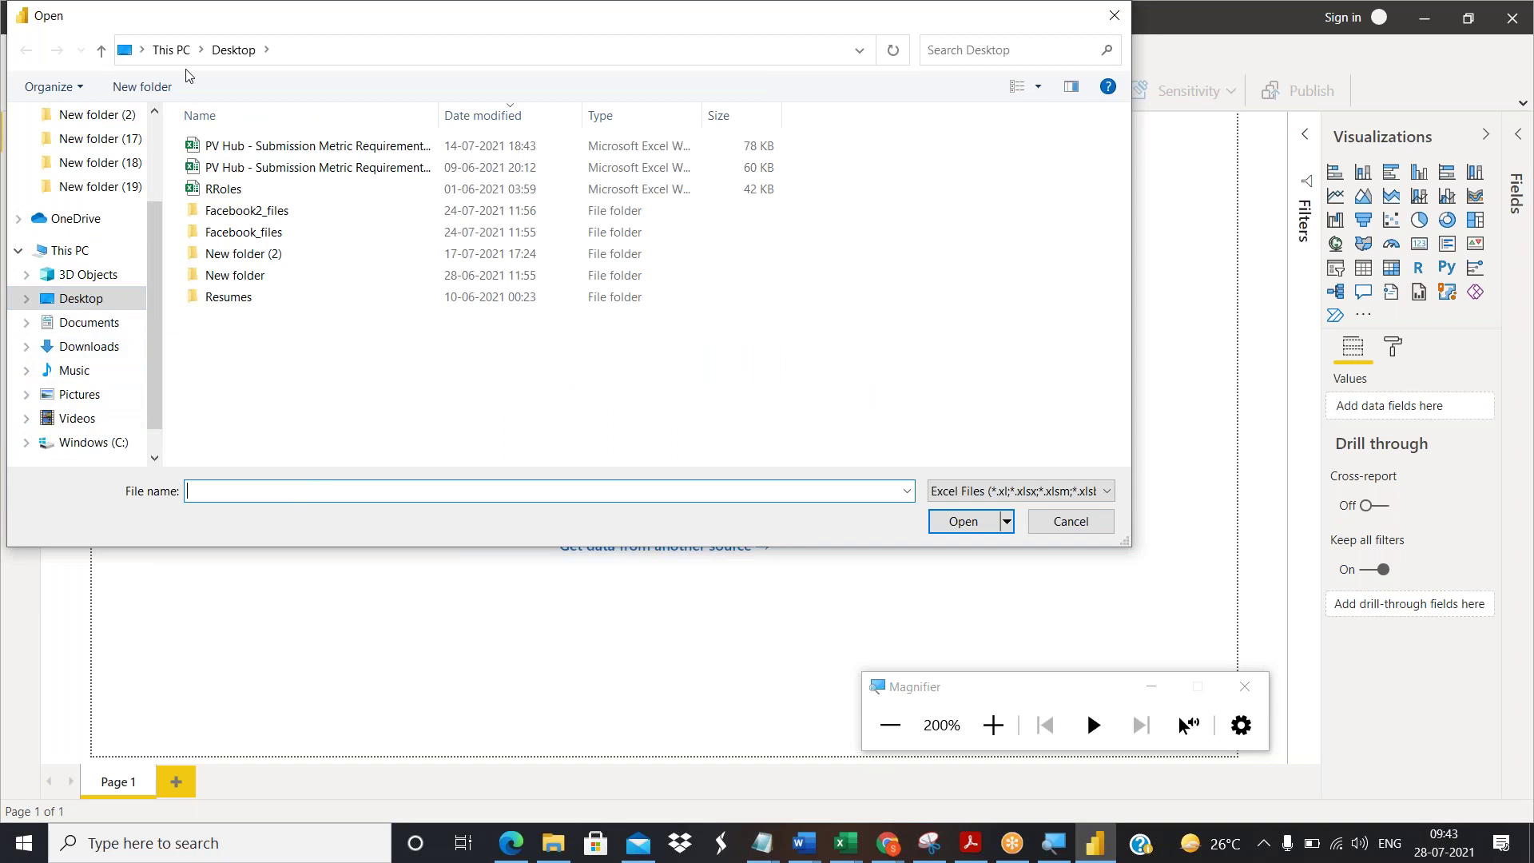
left_click(95, 324)
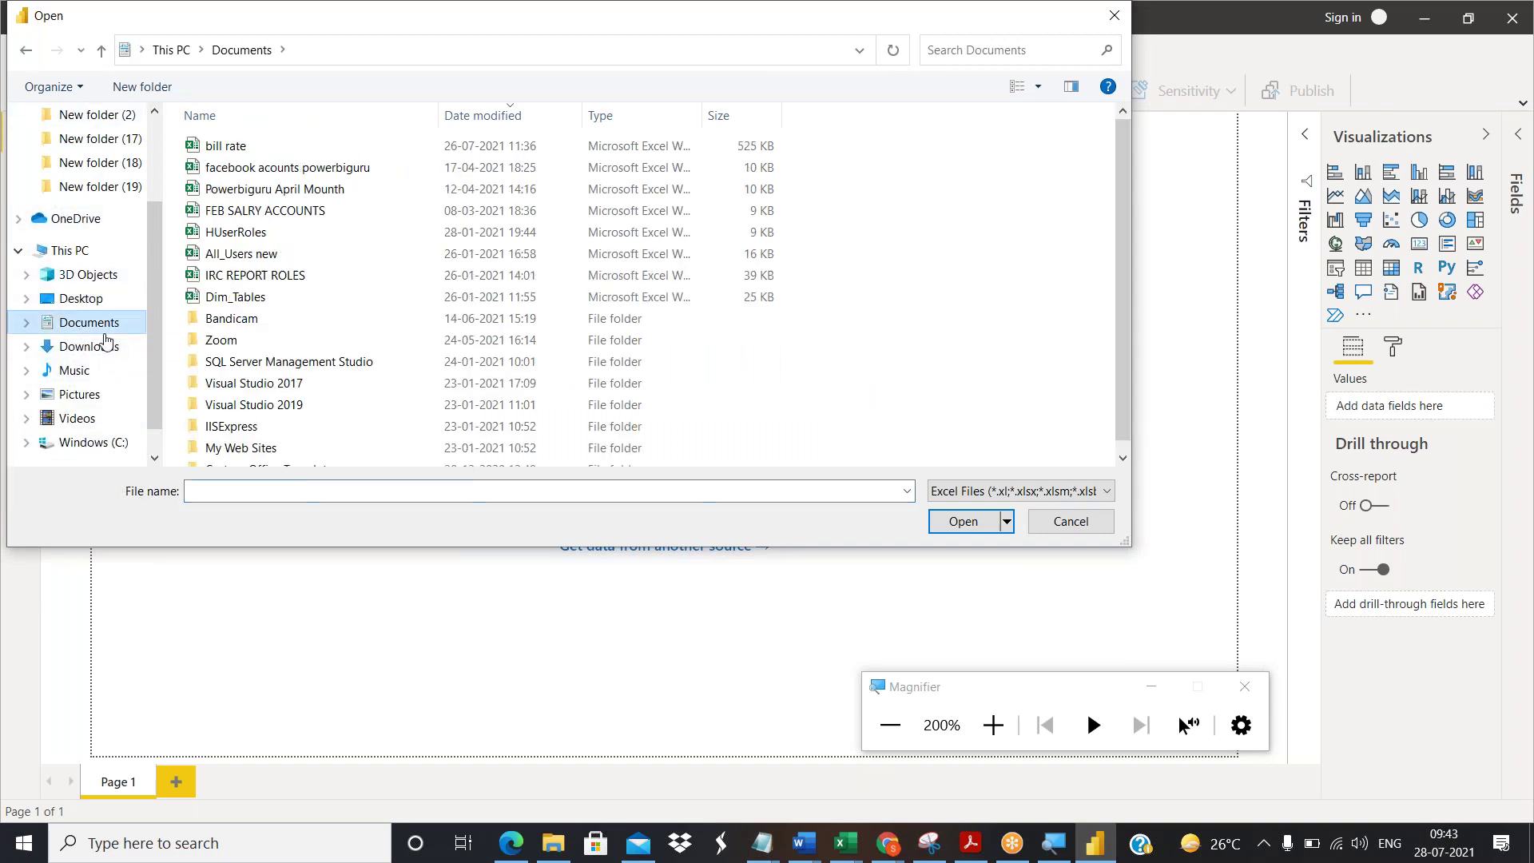
left_click(89, 347)
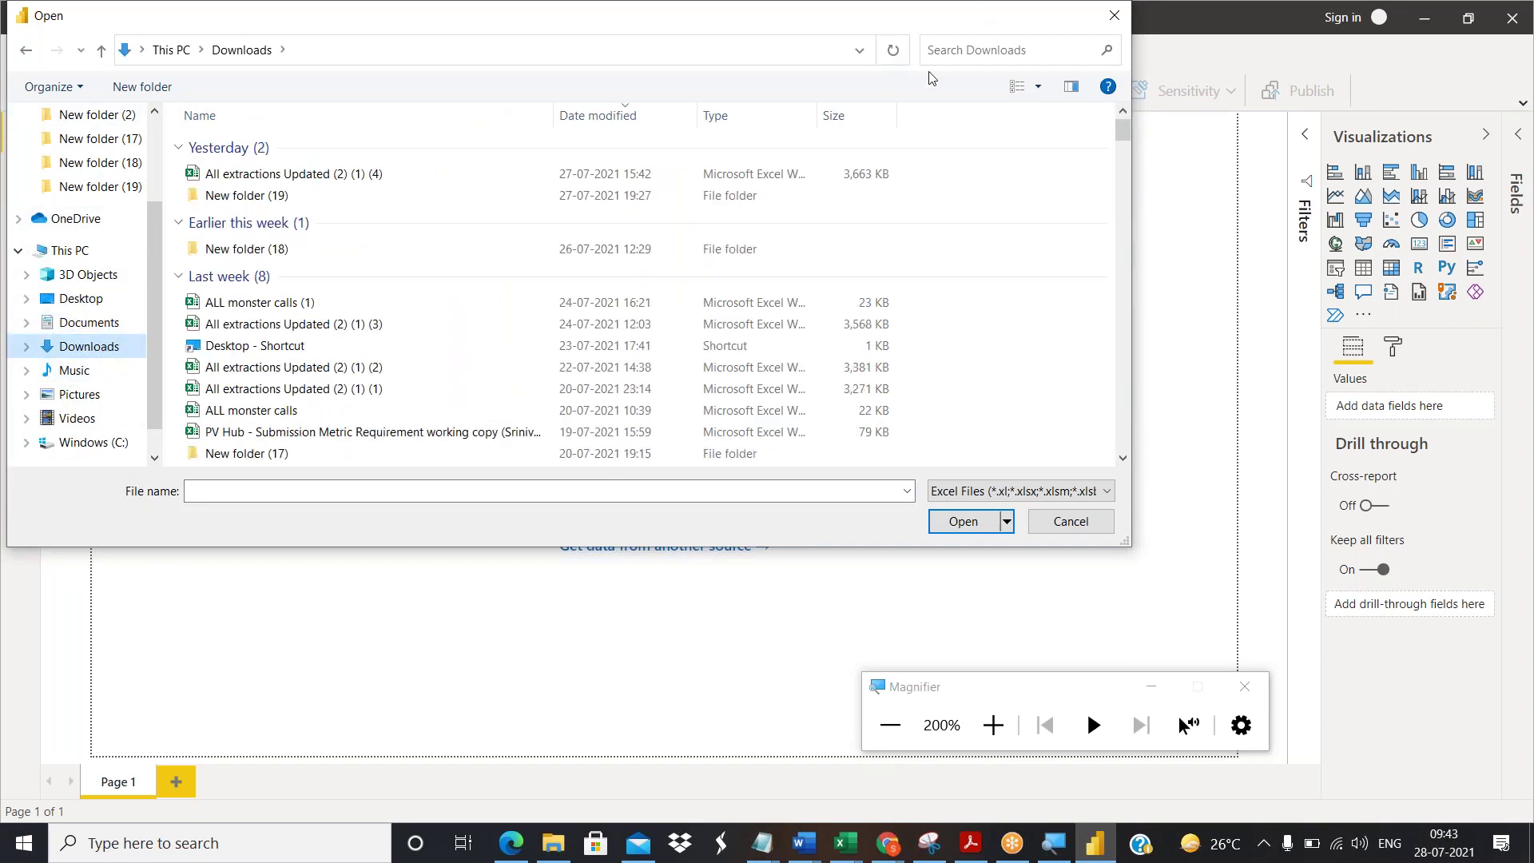
left_click(971, 50)
type("sam")
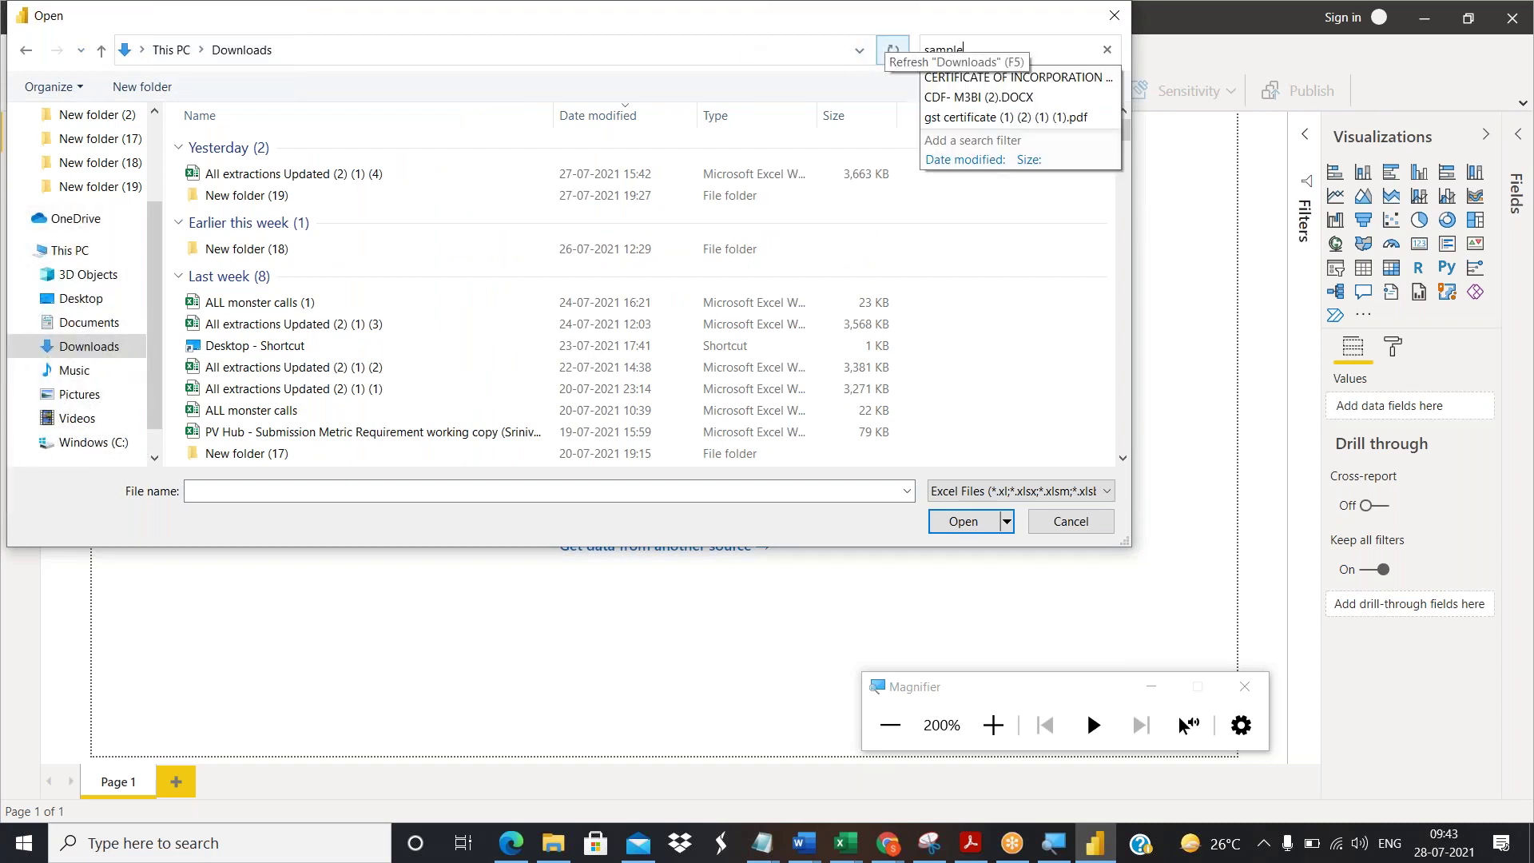
type("ple")
key("Return")
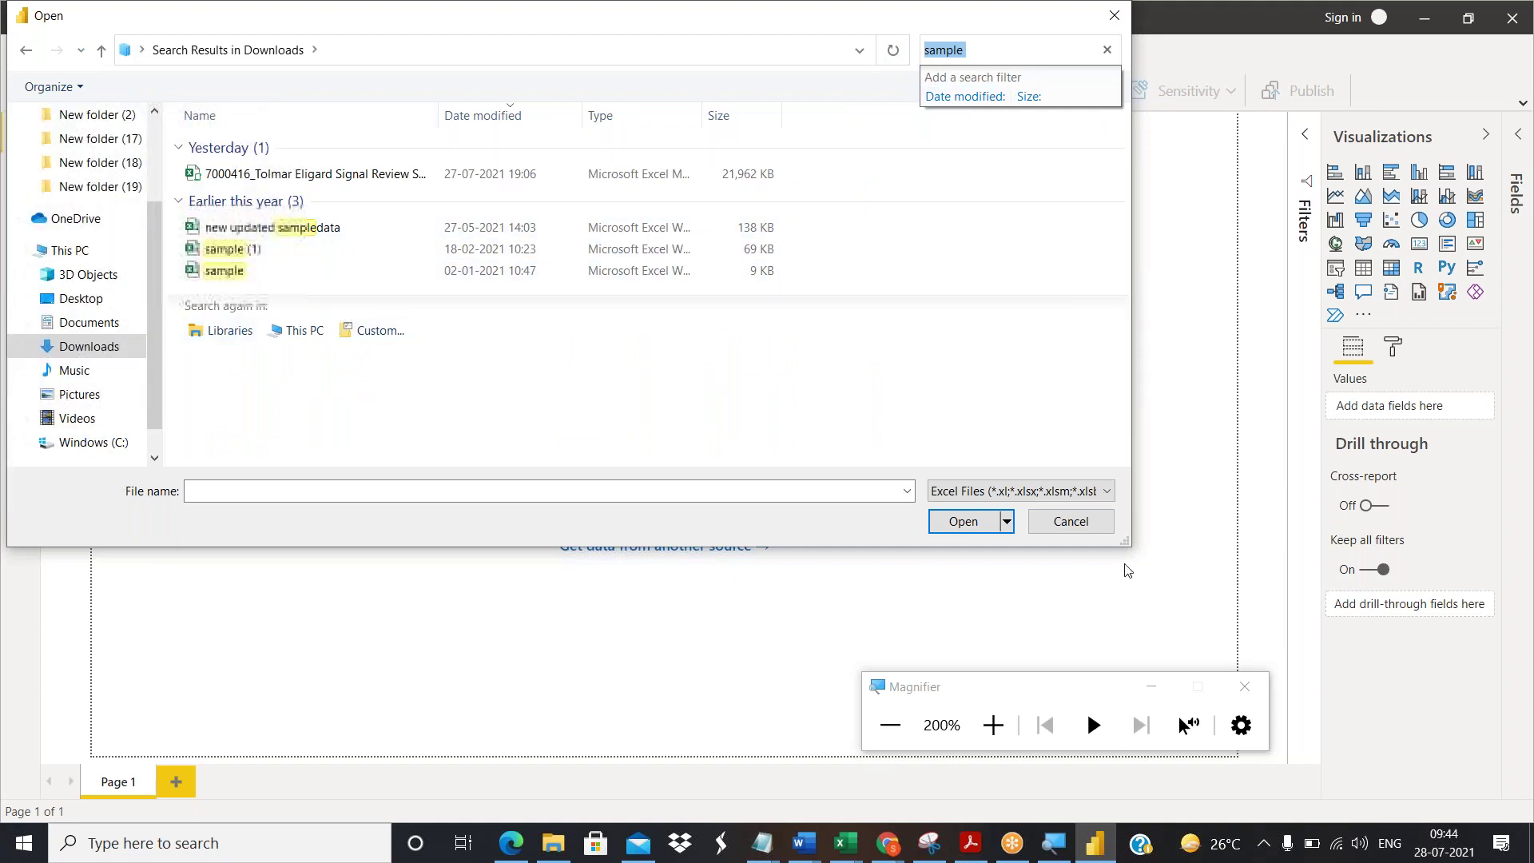
left_click(1074, 518)
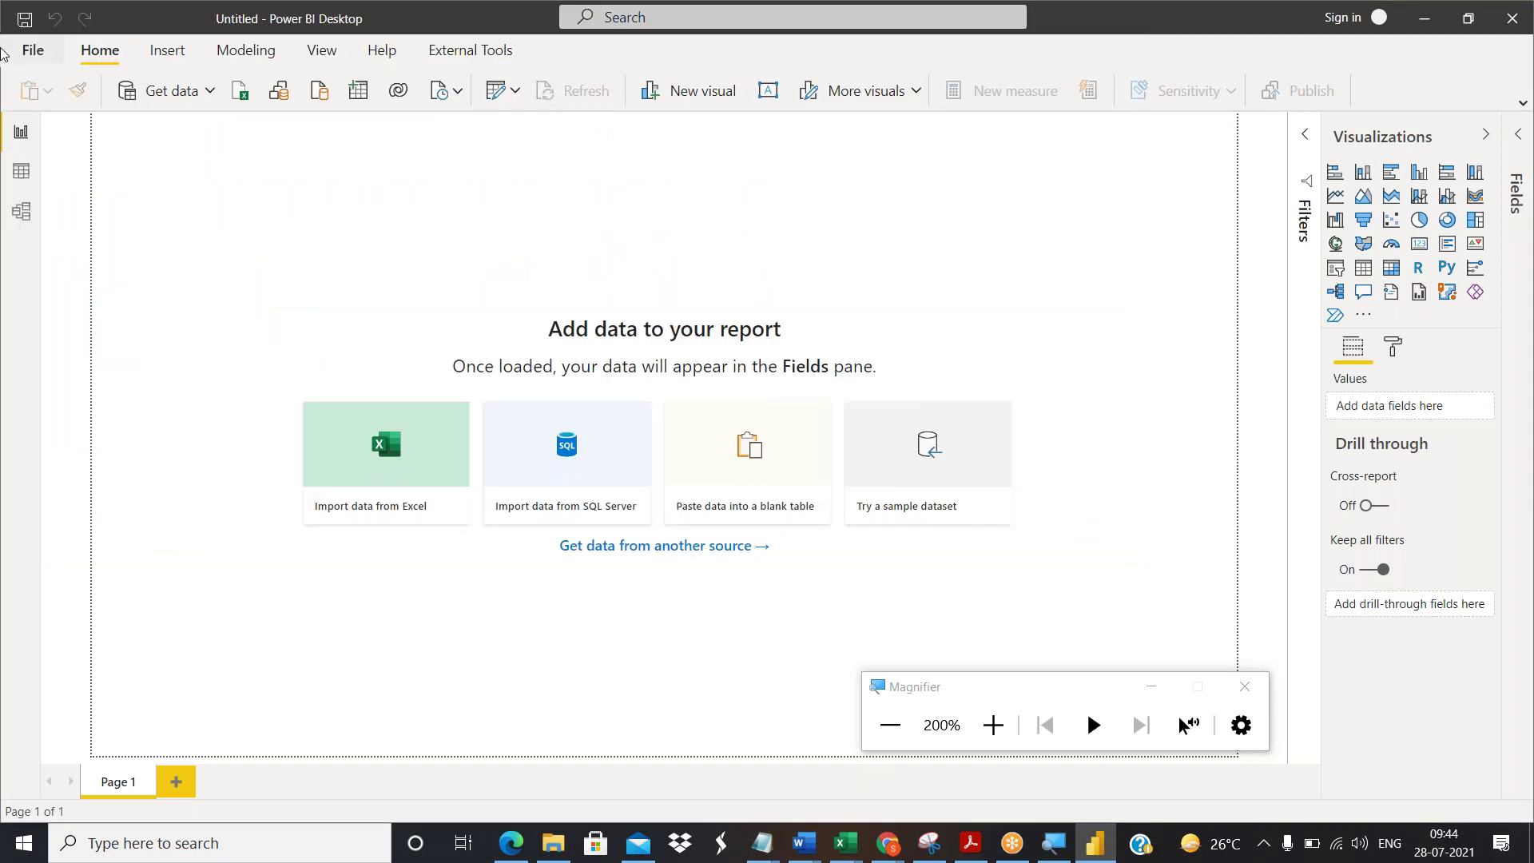
Search the Downloads folder for "sample" and open the sample workbook as an Excel data source.
left_click(210, 91)
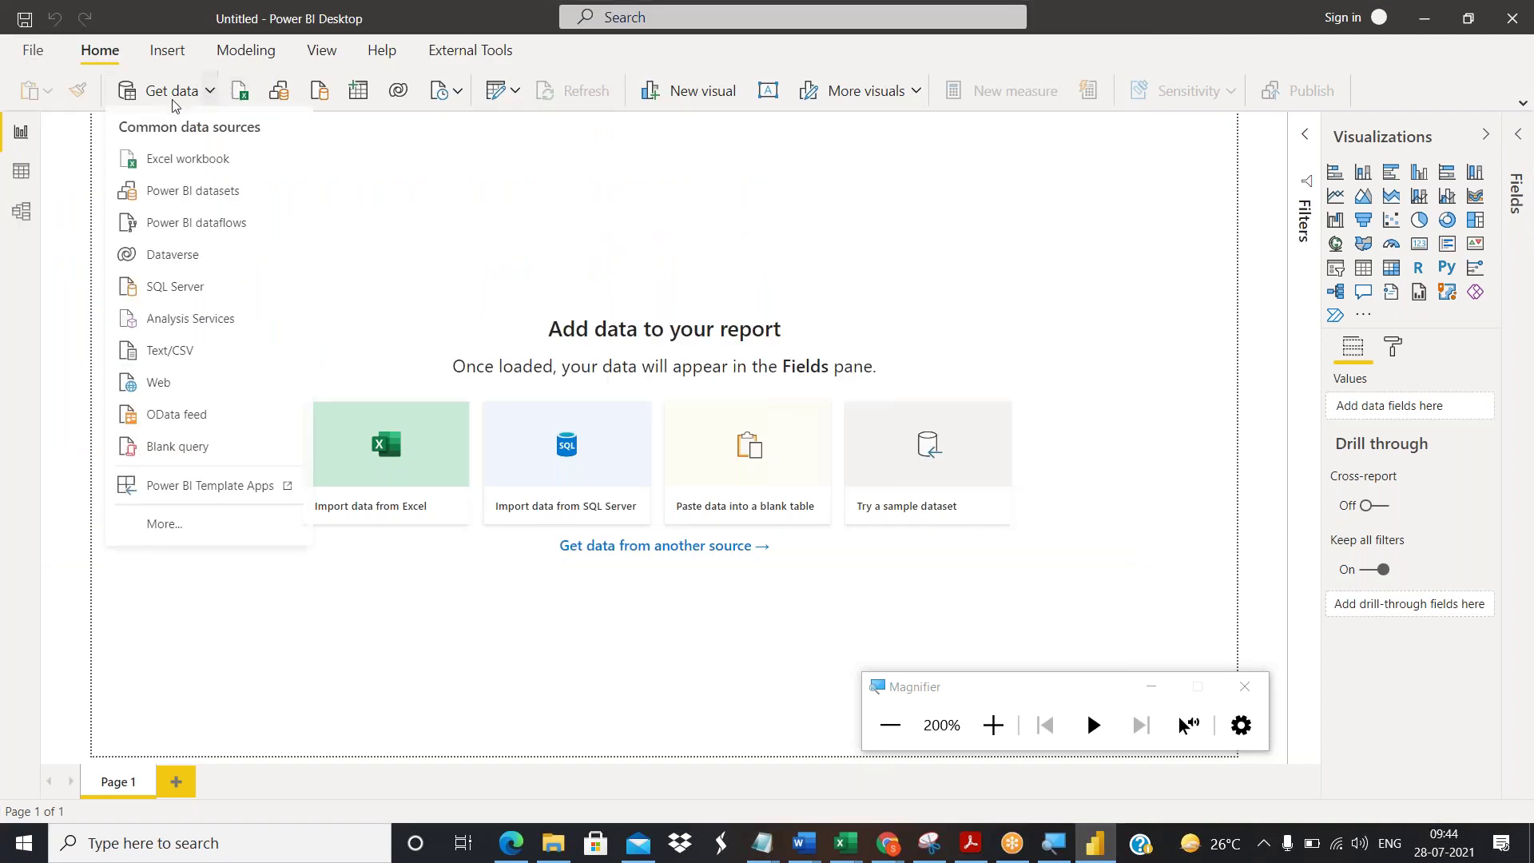
left_click(157, 165)
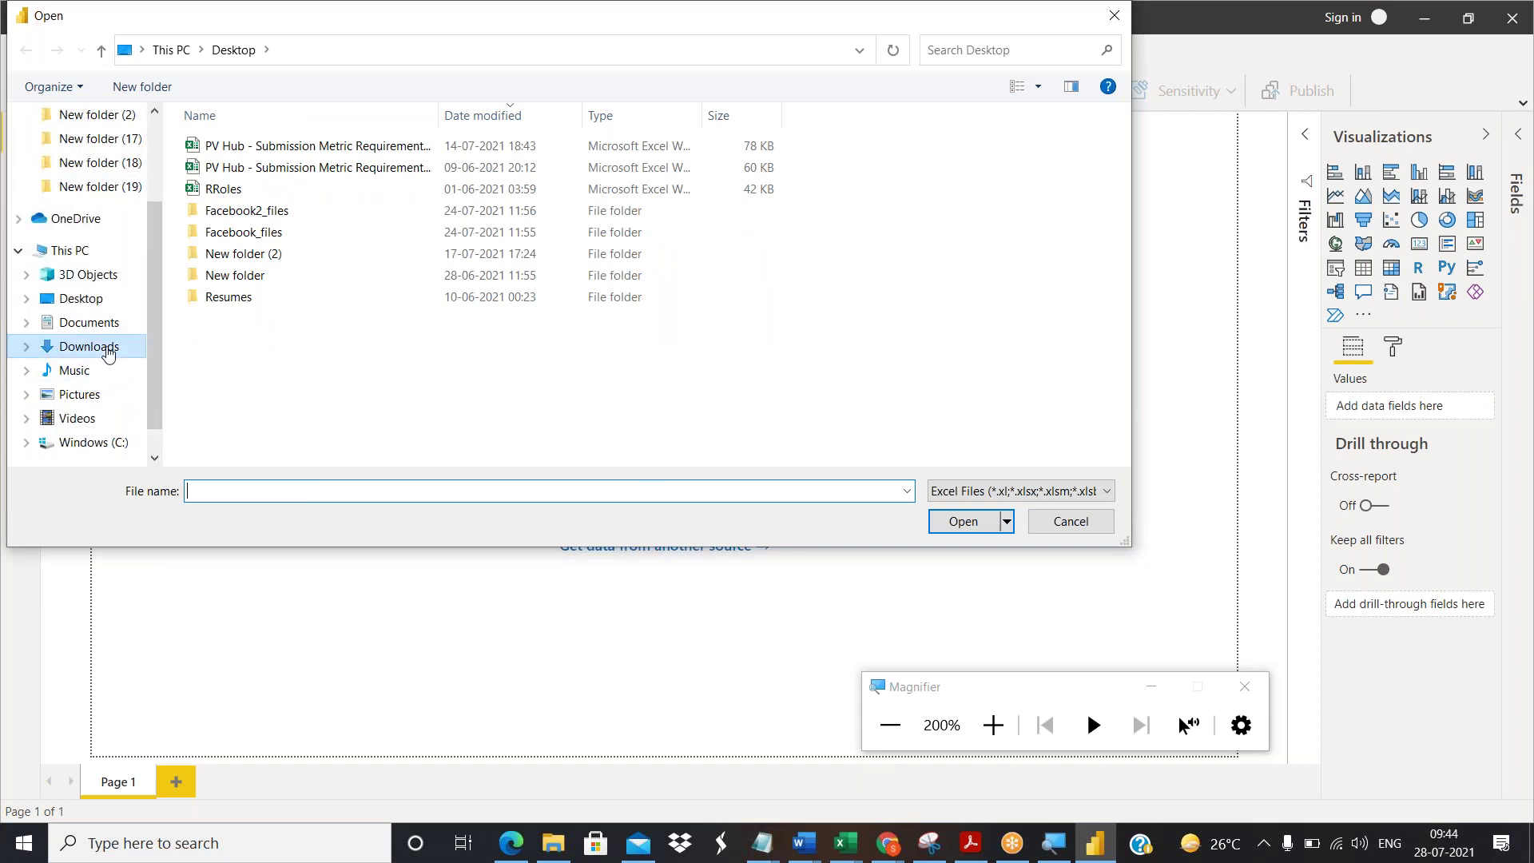
left_click(80, 346)
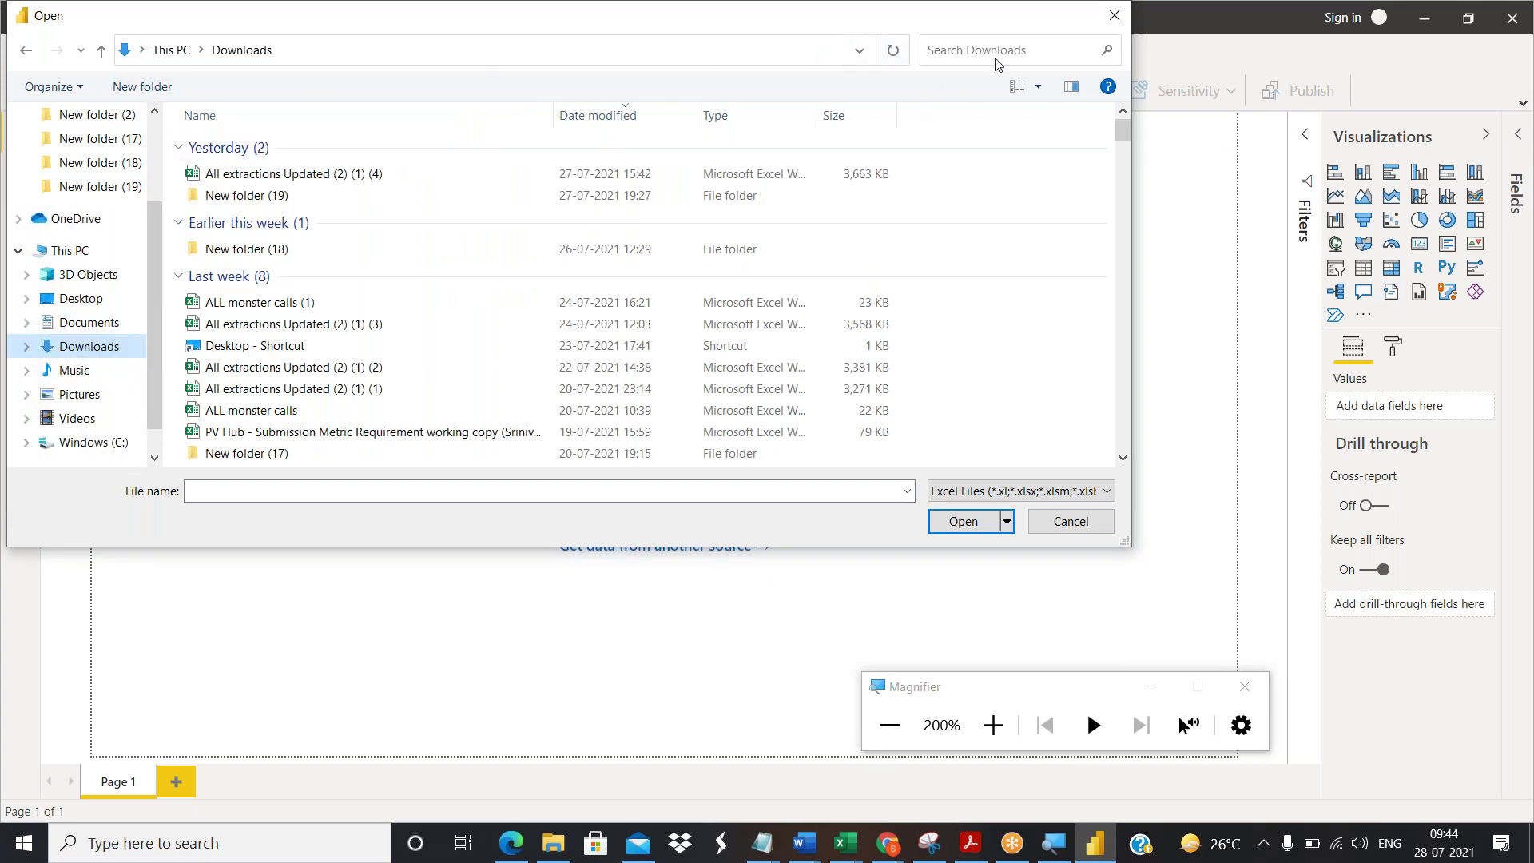
left_click(211, 490)
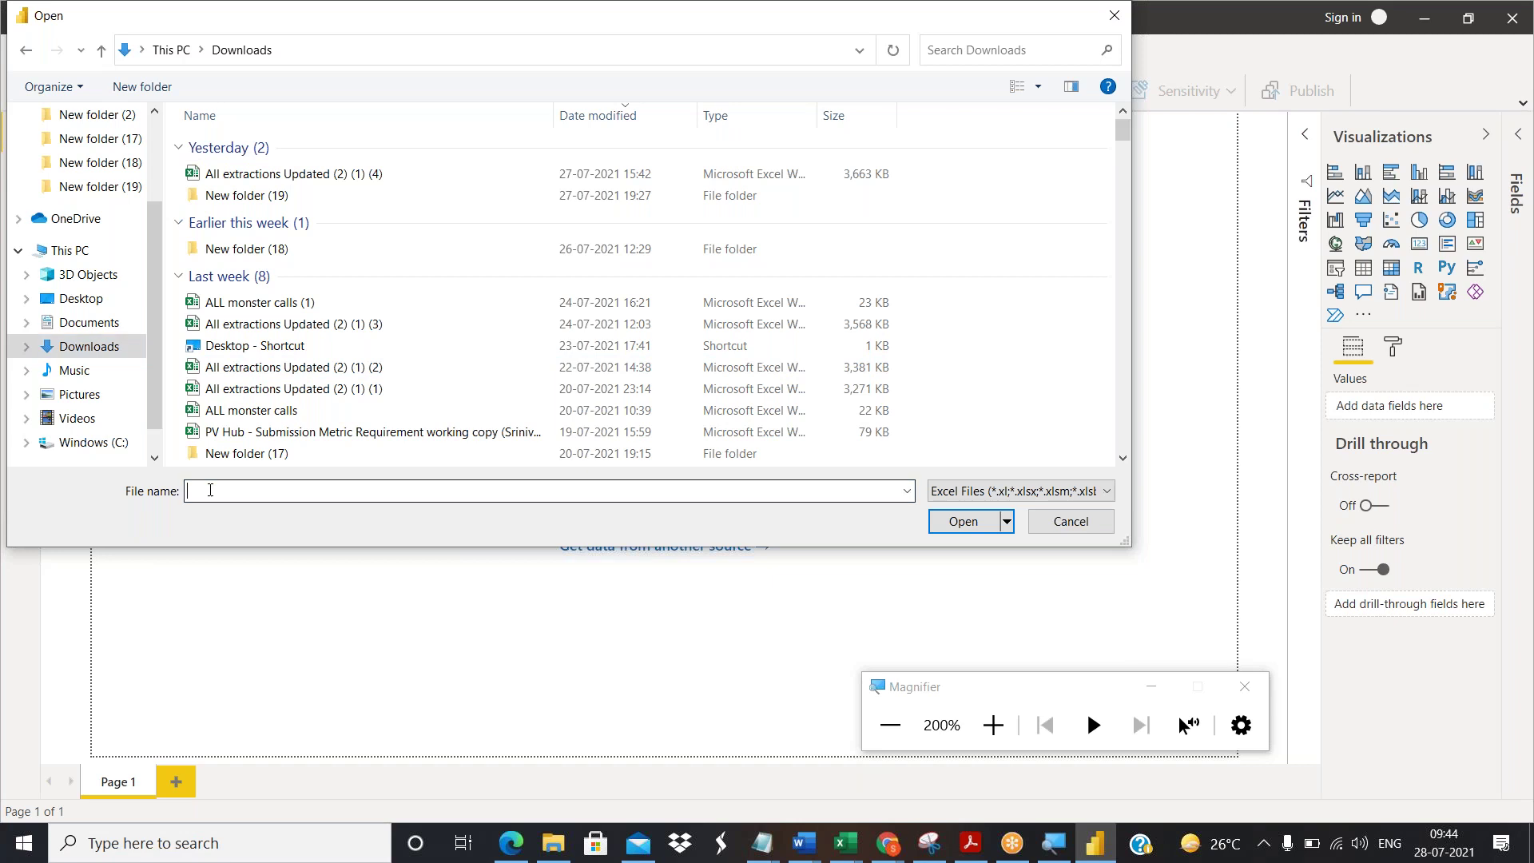
type("sample")
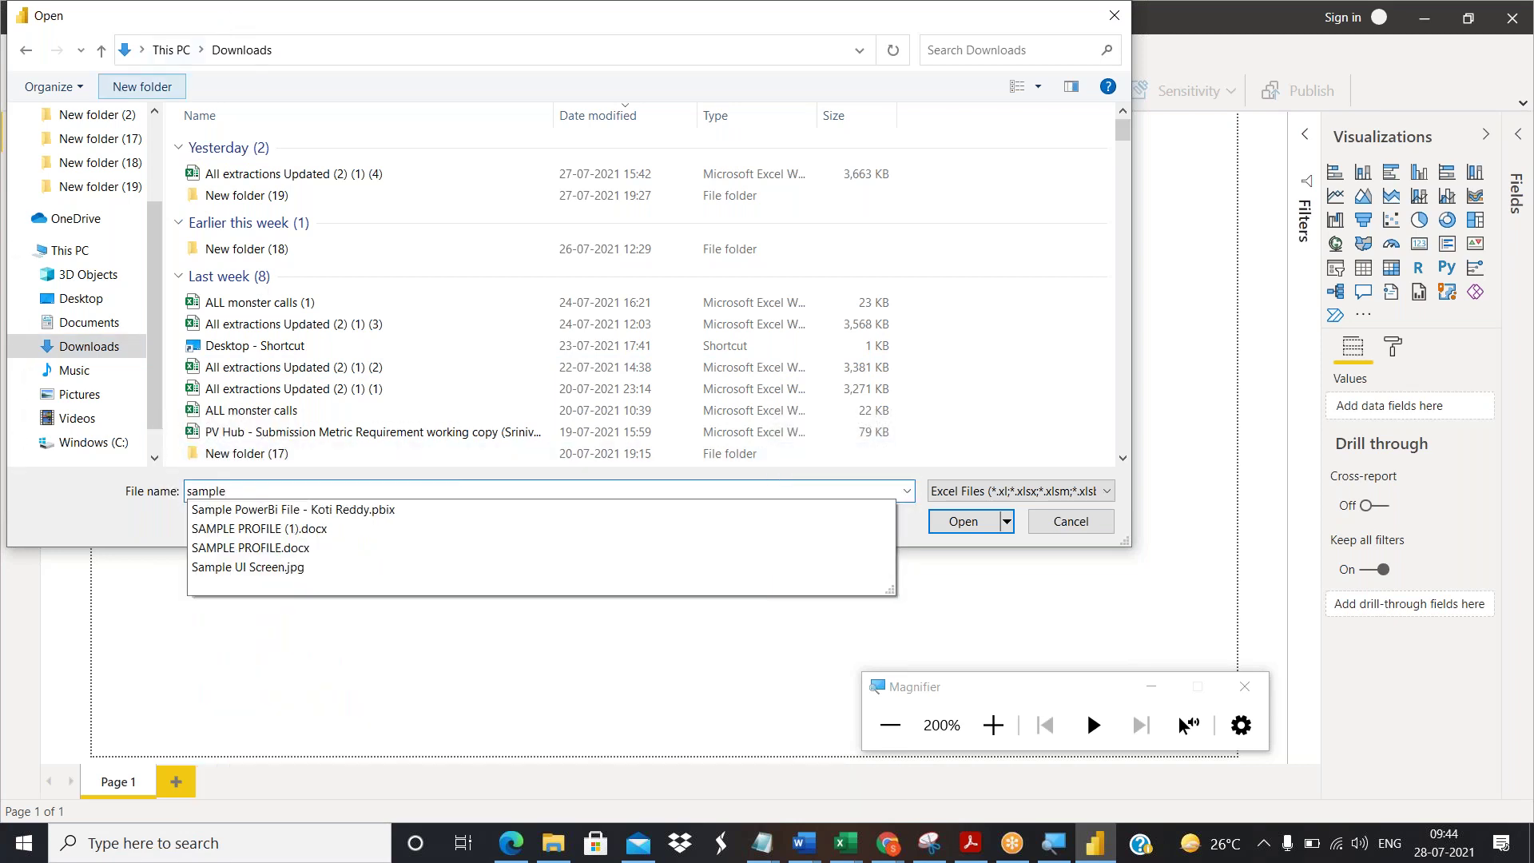
key("Return")
left_click(1005, 45)
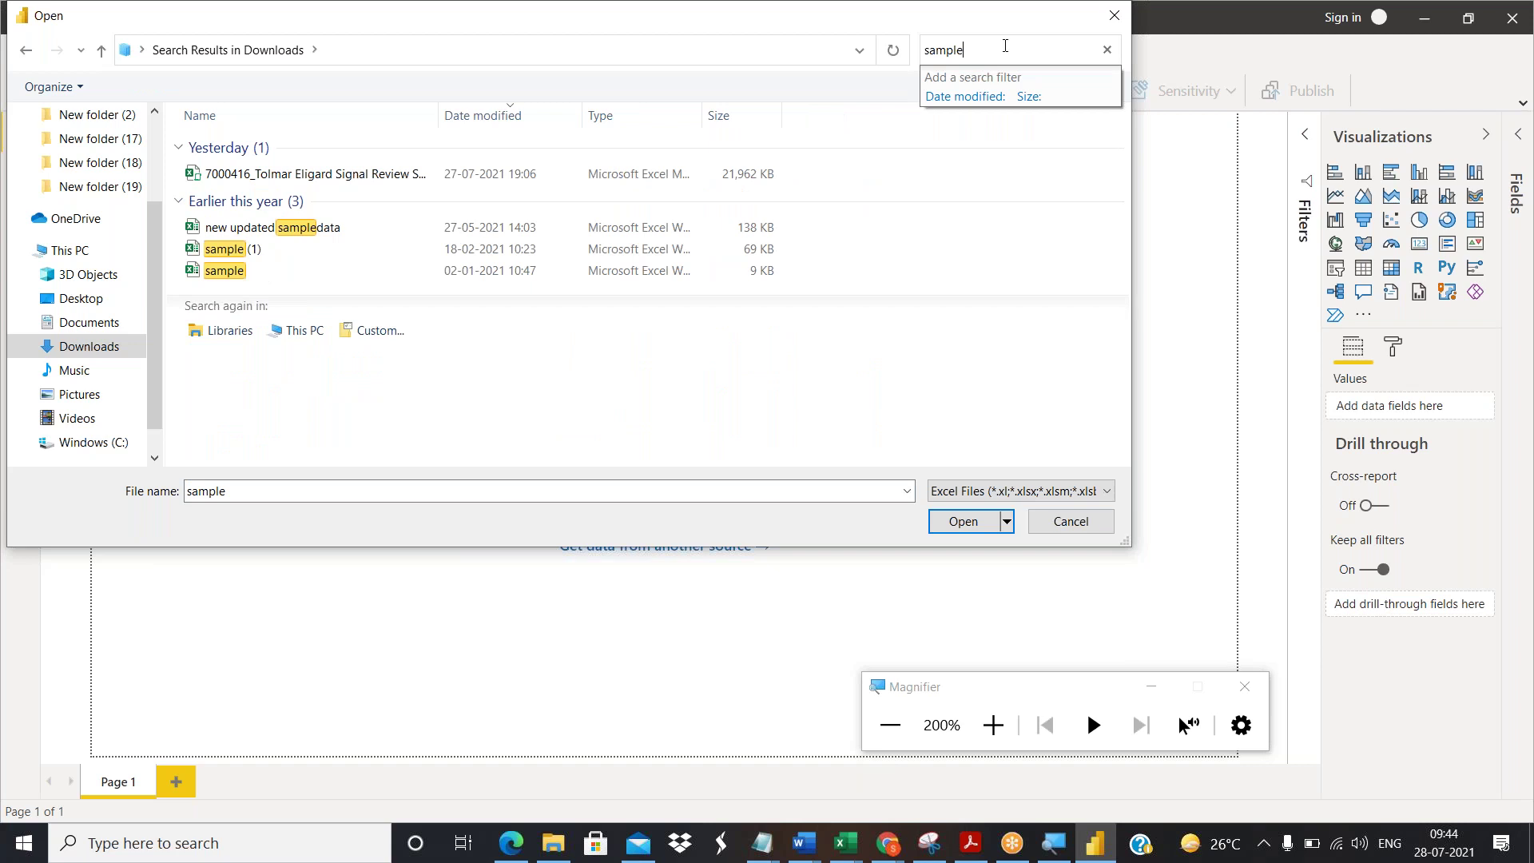
left_click(238, 273)
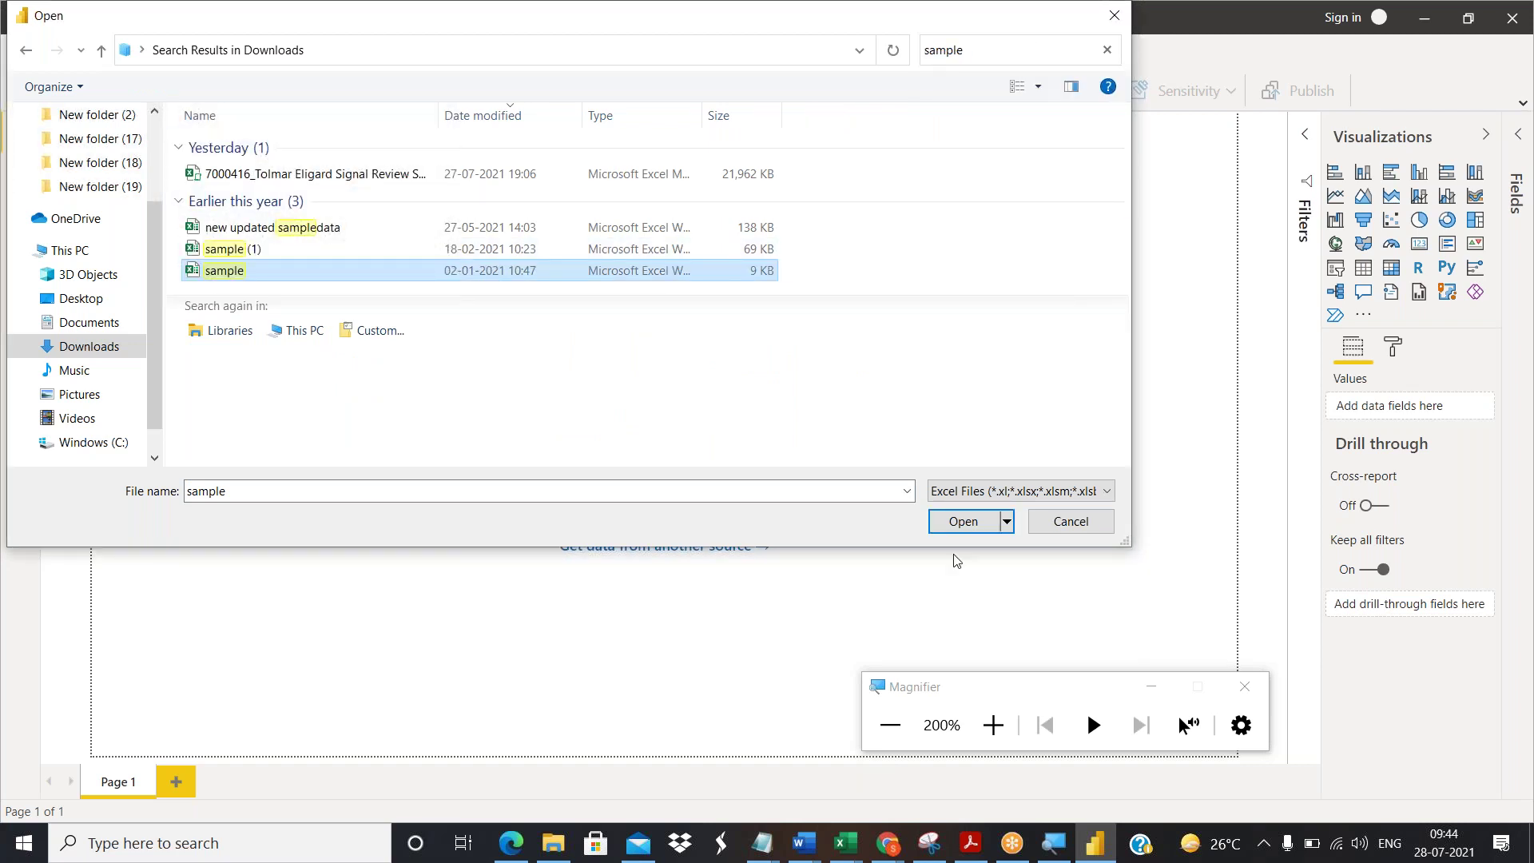
left_click(962, 521)
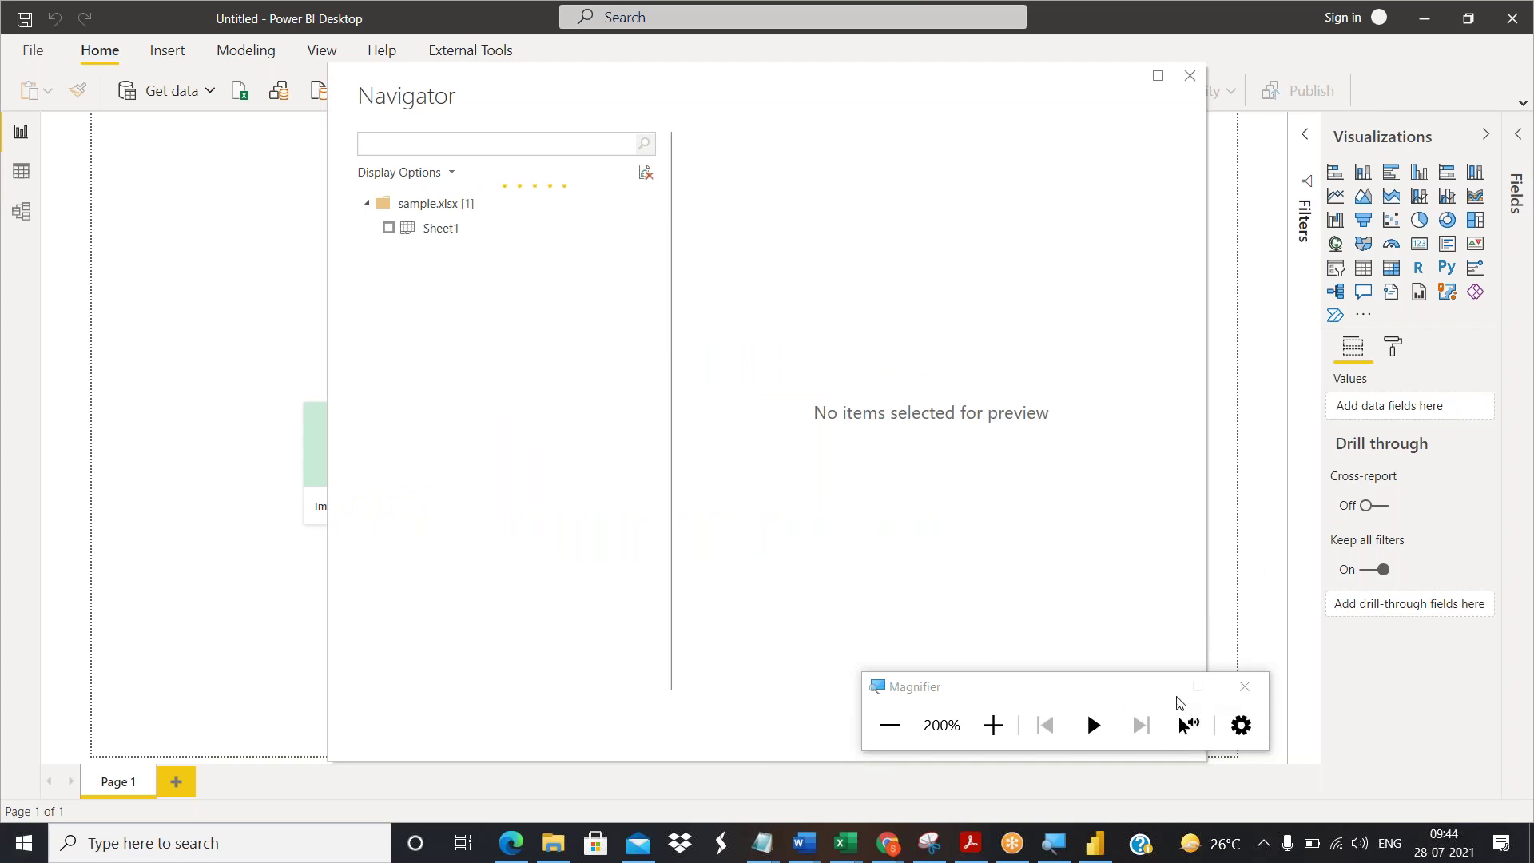
Minimize Magnifier, return to Power BI Desktop and open the "new updated sampledata" workbook as an Excel data source.
left_click(1151, 685)
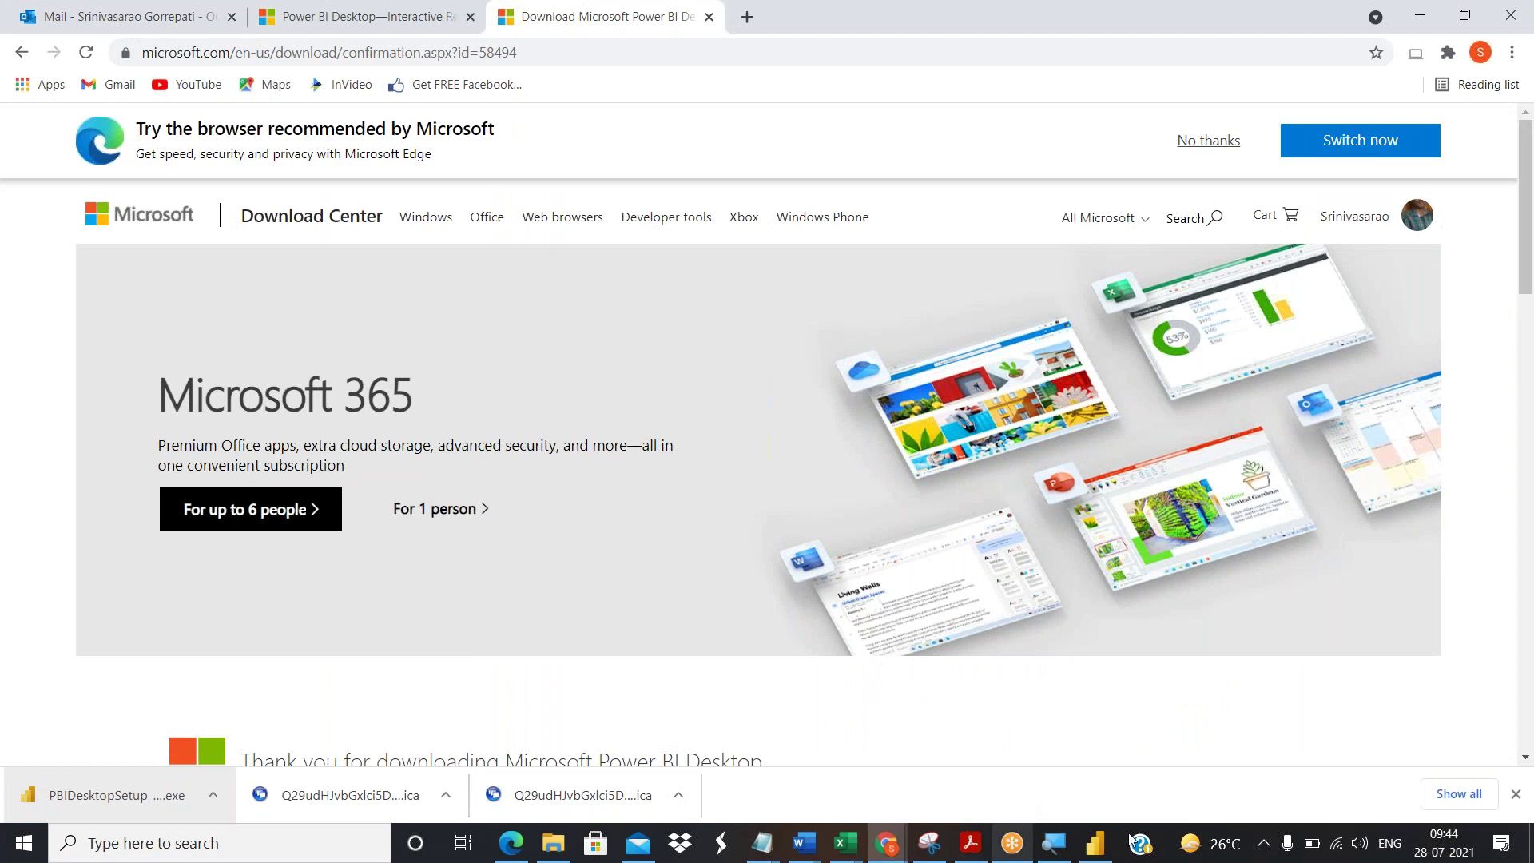
left_click(1095, 842)
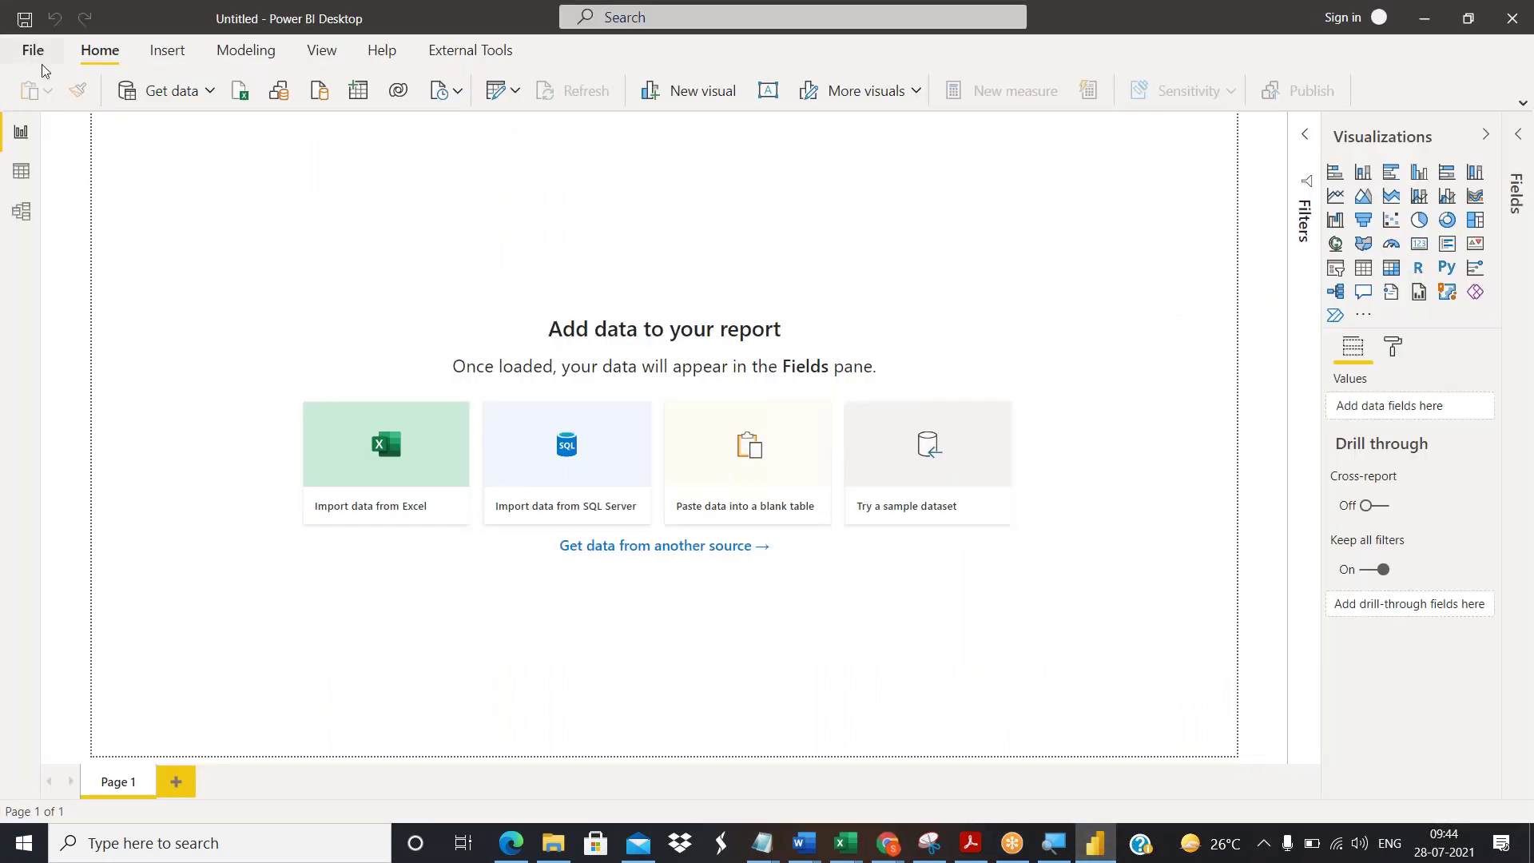
left_click(211, 91)
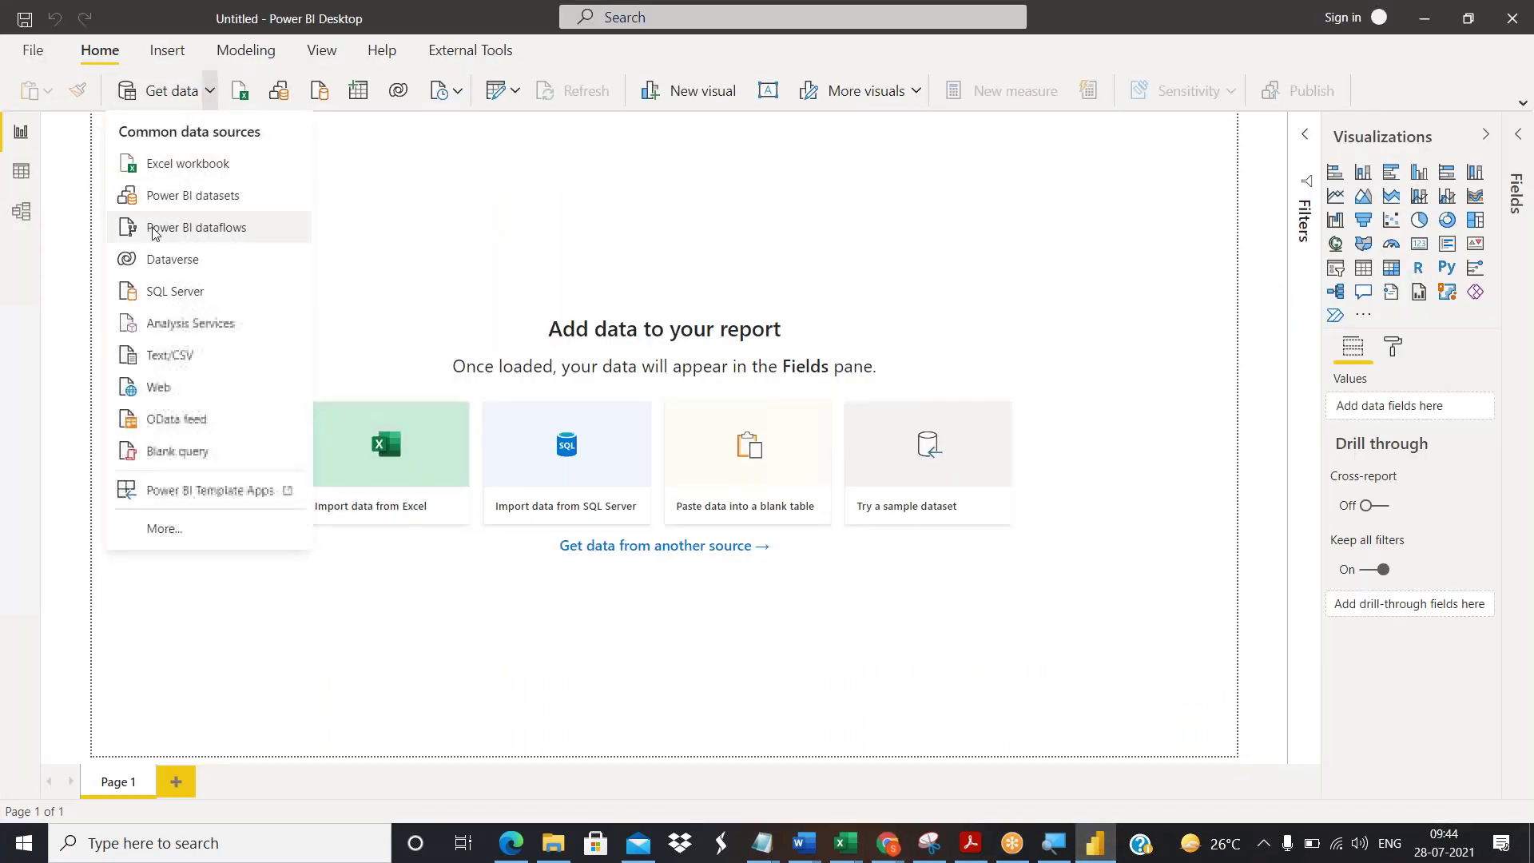
left_click(215, 164)
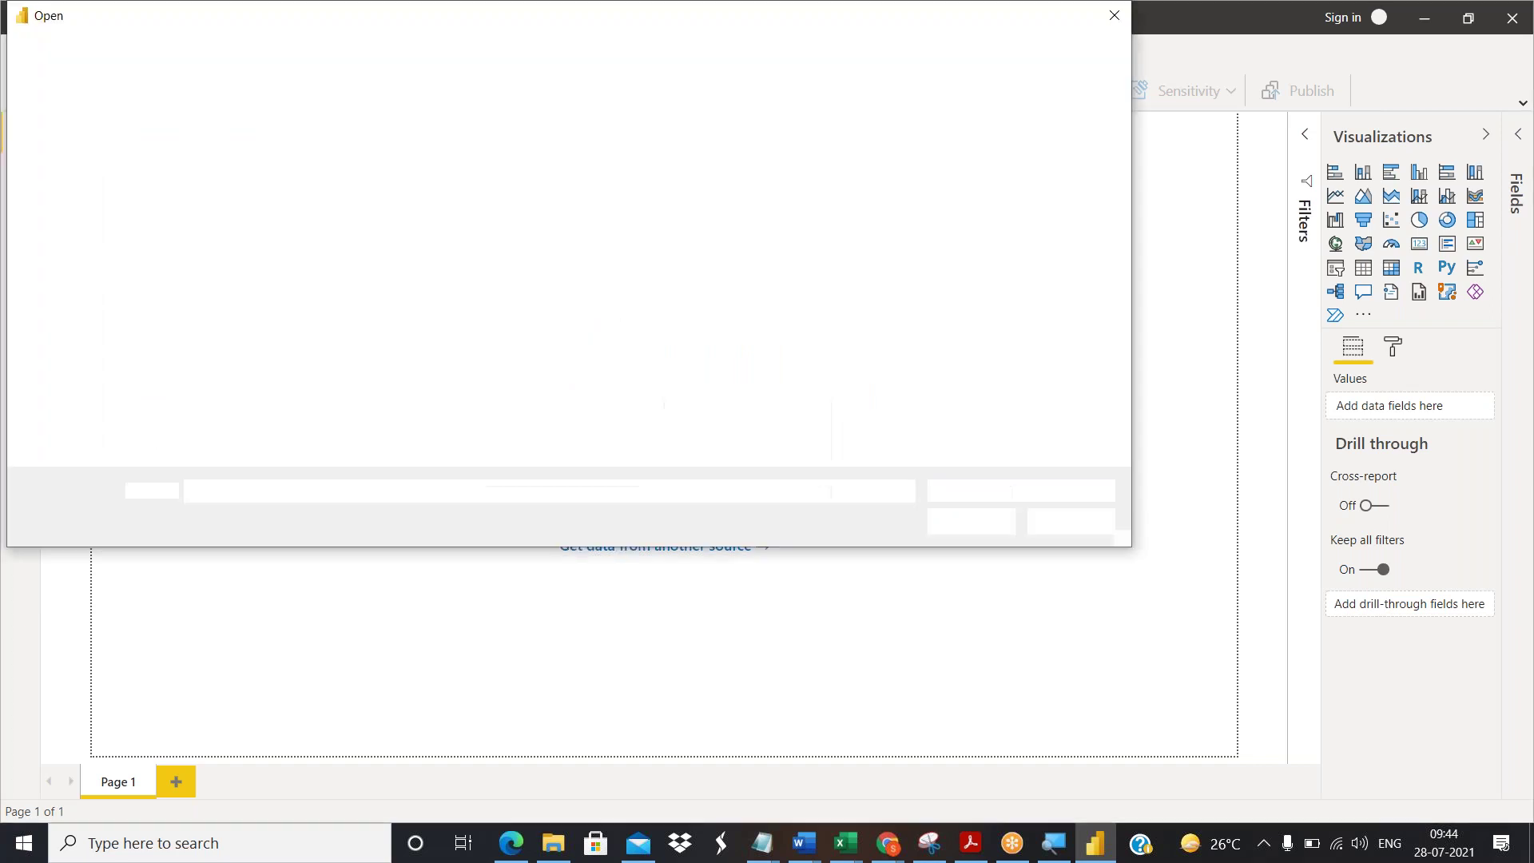
left_click(269, 250)
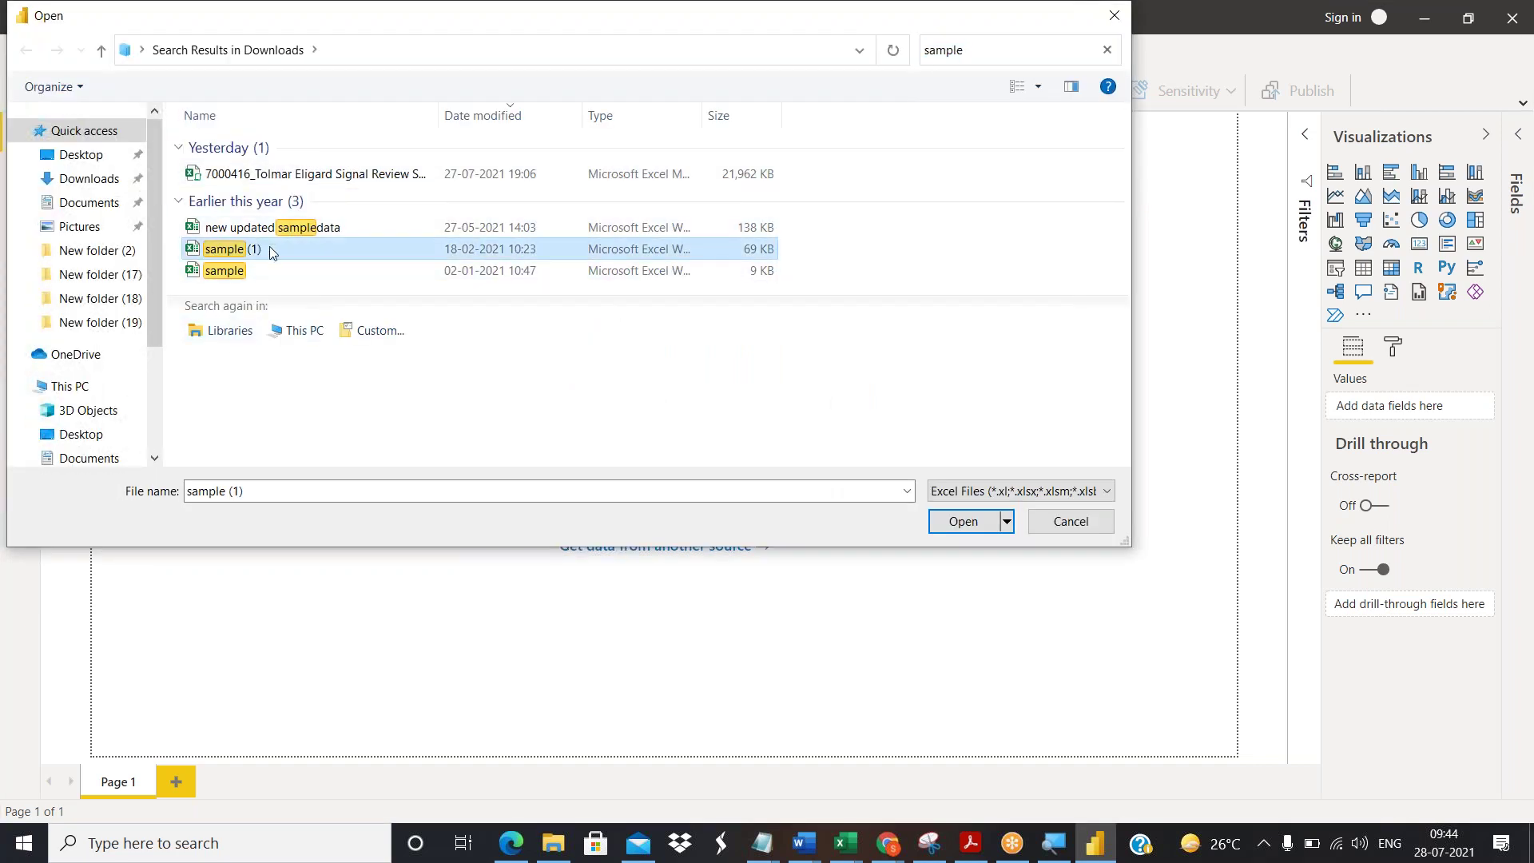
double_click(264, 228)
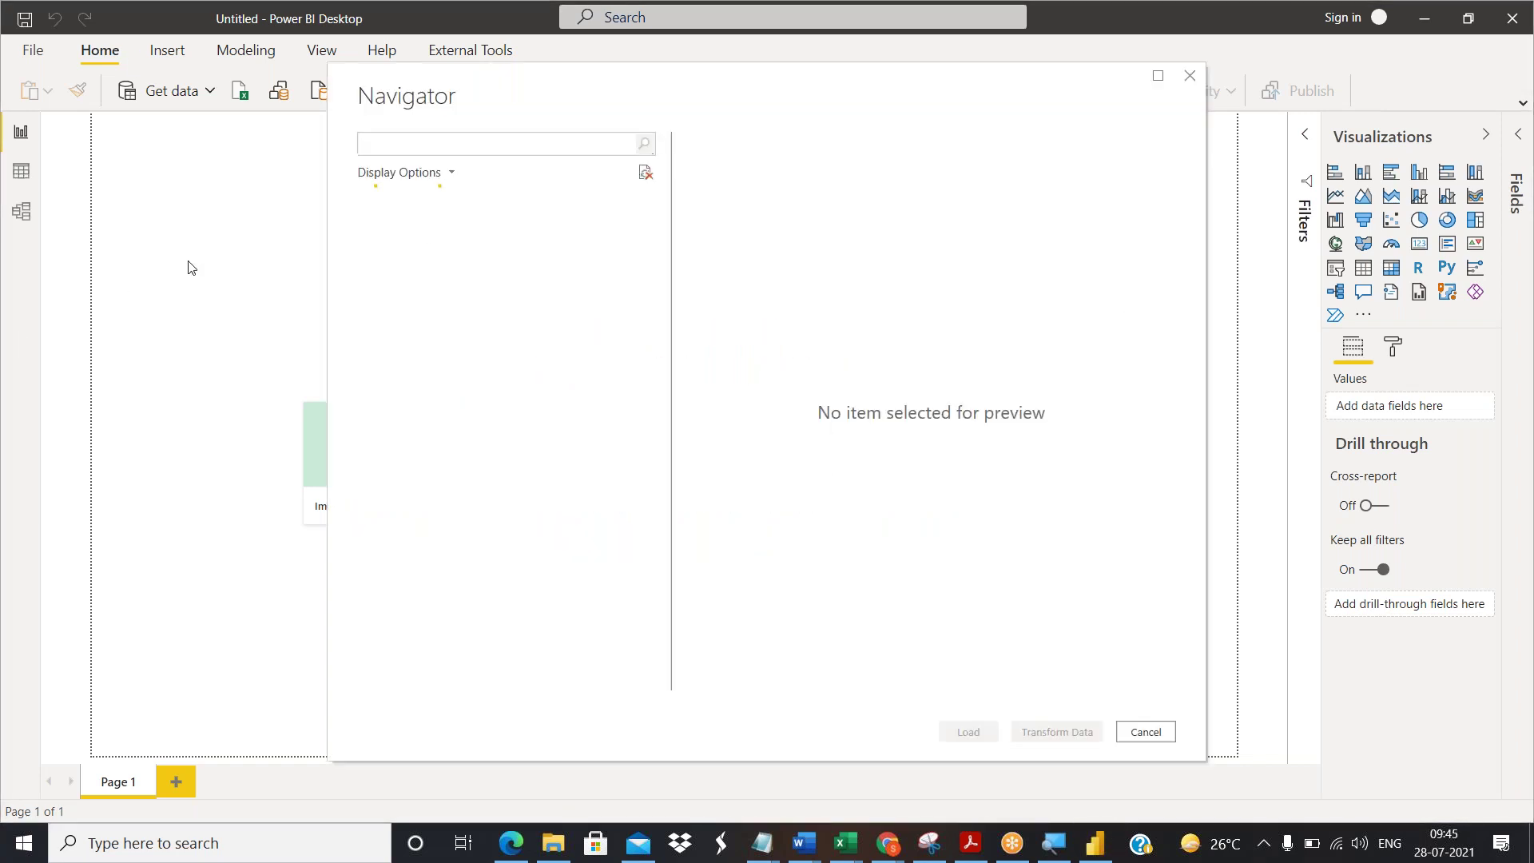
Select Sheet1 of new updated sampledata.xlsx in the Navigator and load it into the report.
left_click_drag(601, 91, 281, 76)
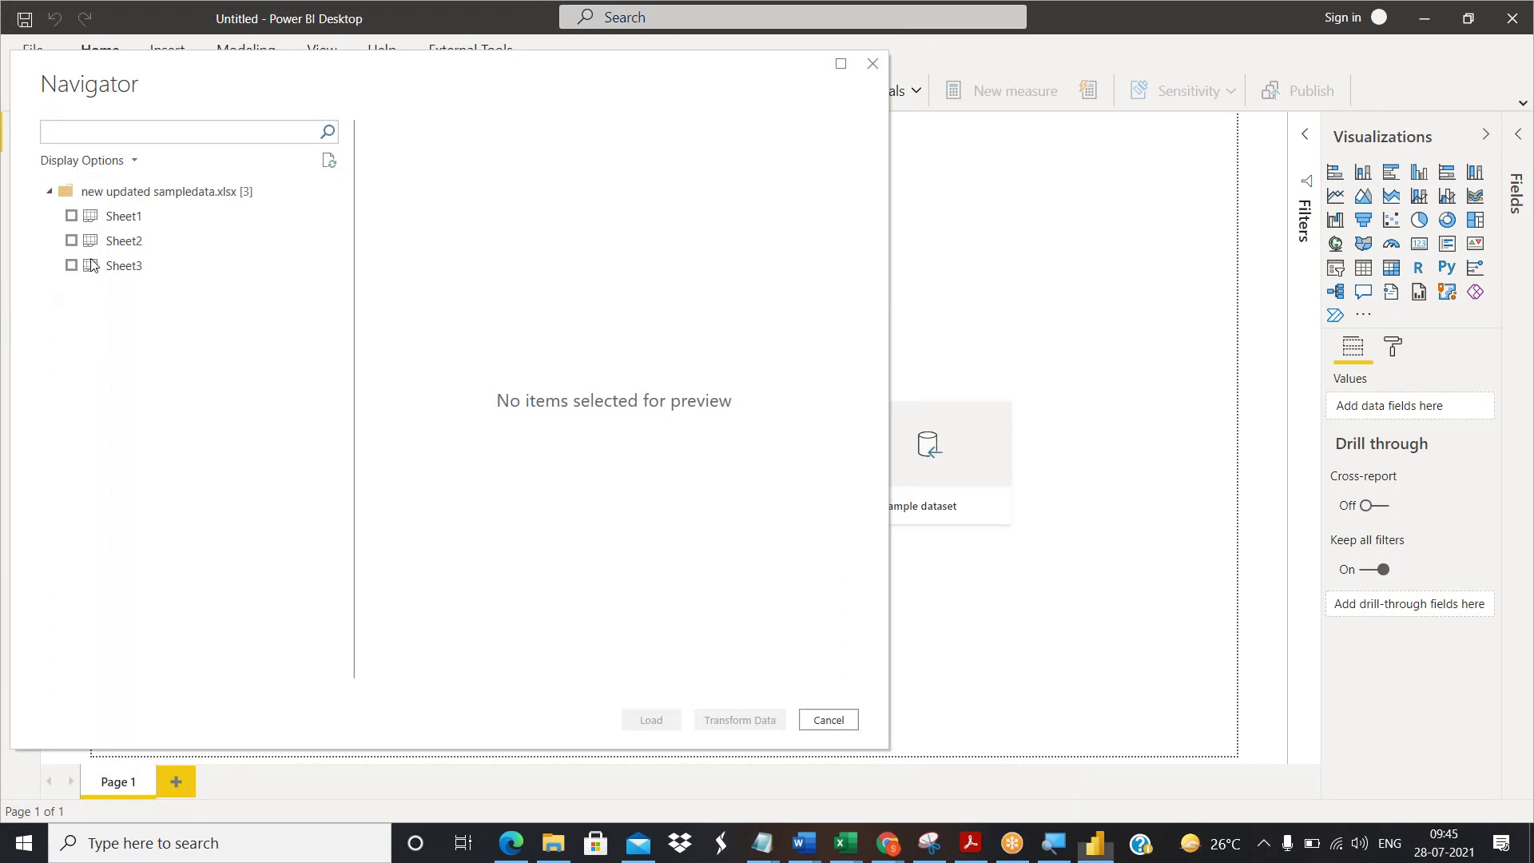
left_click(72, 217)
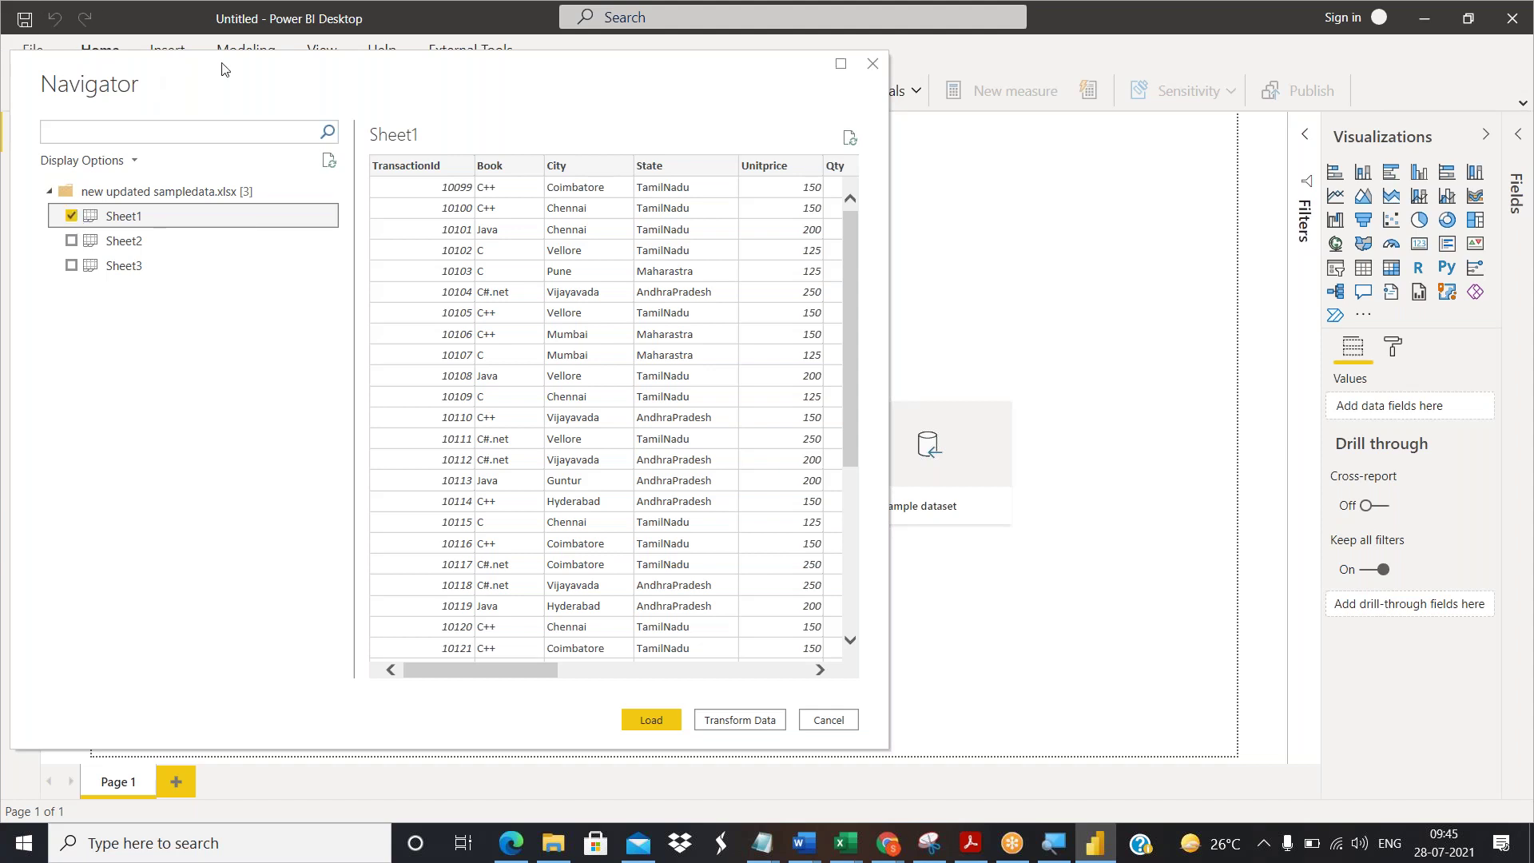
left_click_drag(196, 60, 380, 16)
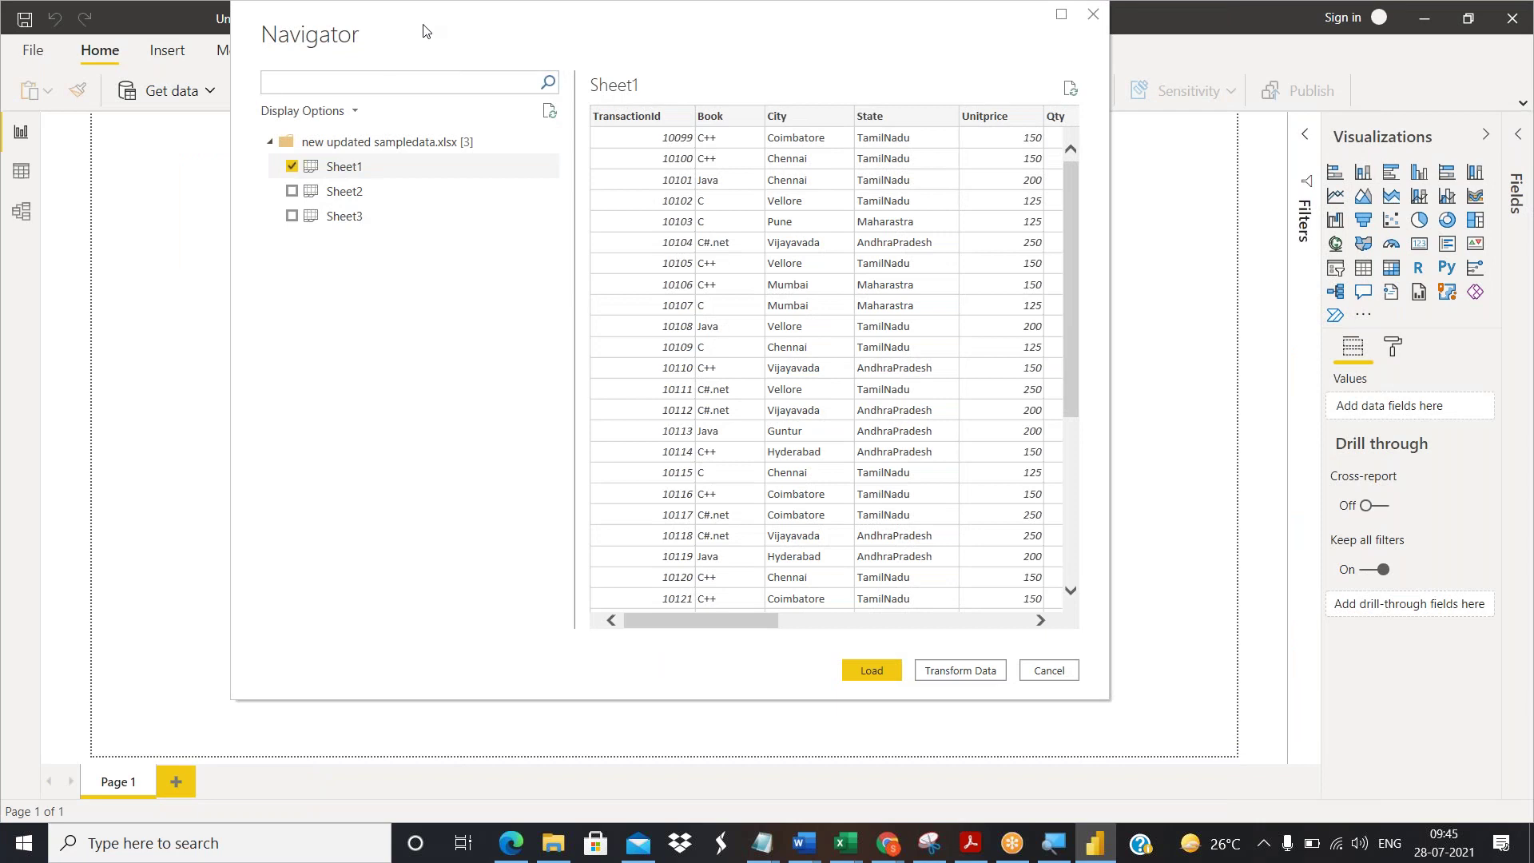
left_click_drag(425, 27, 250, 31)
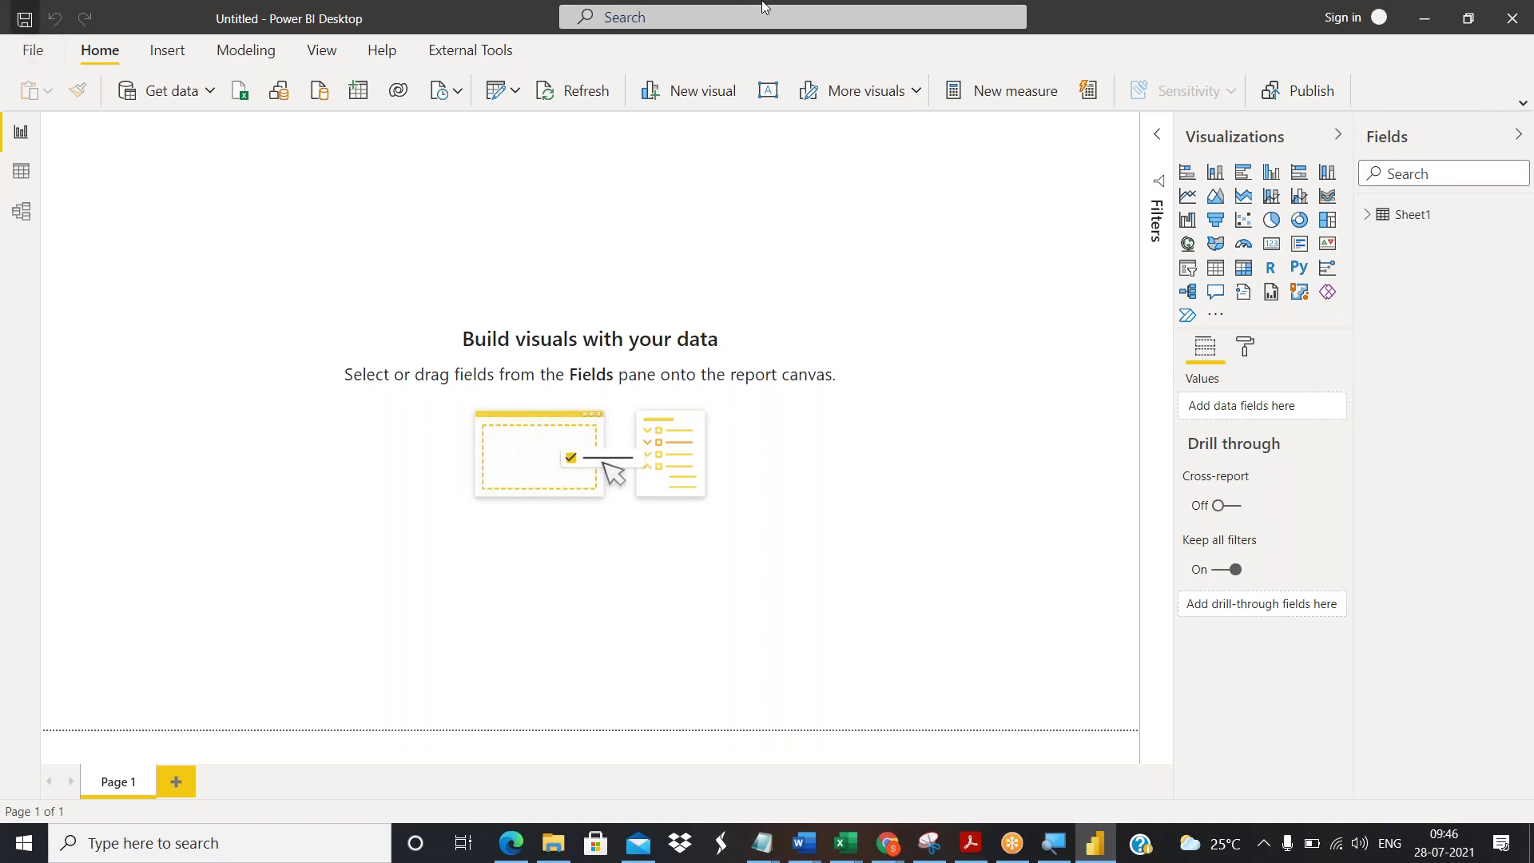
Shrink the report window from full screen, review the fields of Sheet1, and collapse the Fields and Visualizations panes.
left_click_drag(426, 9, 225, 57)
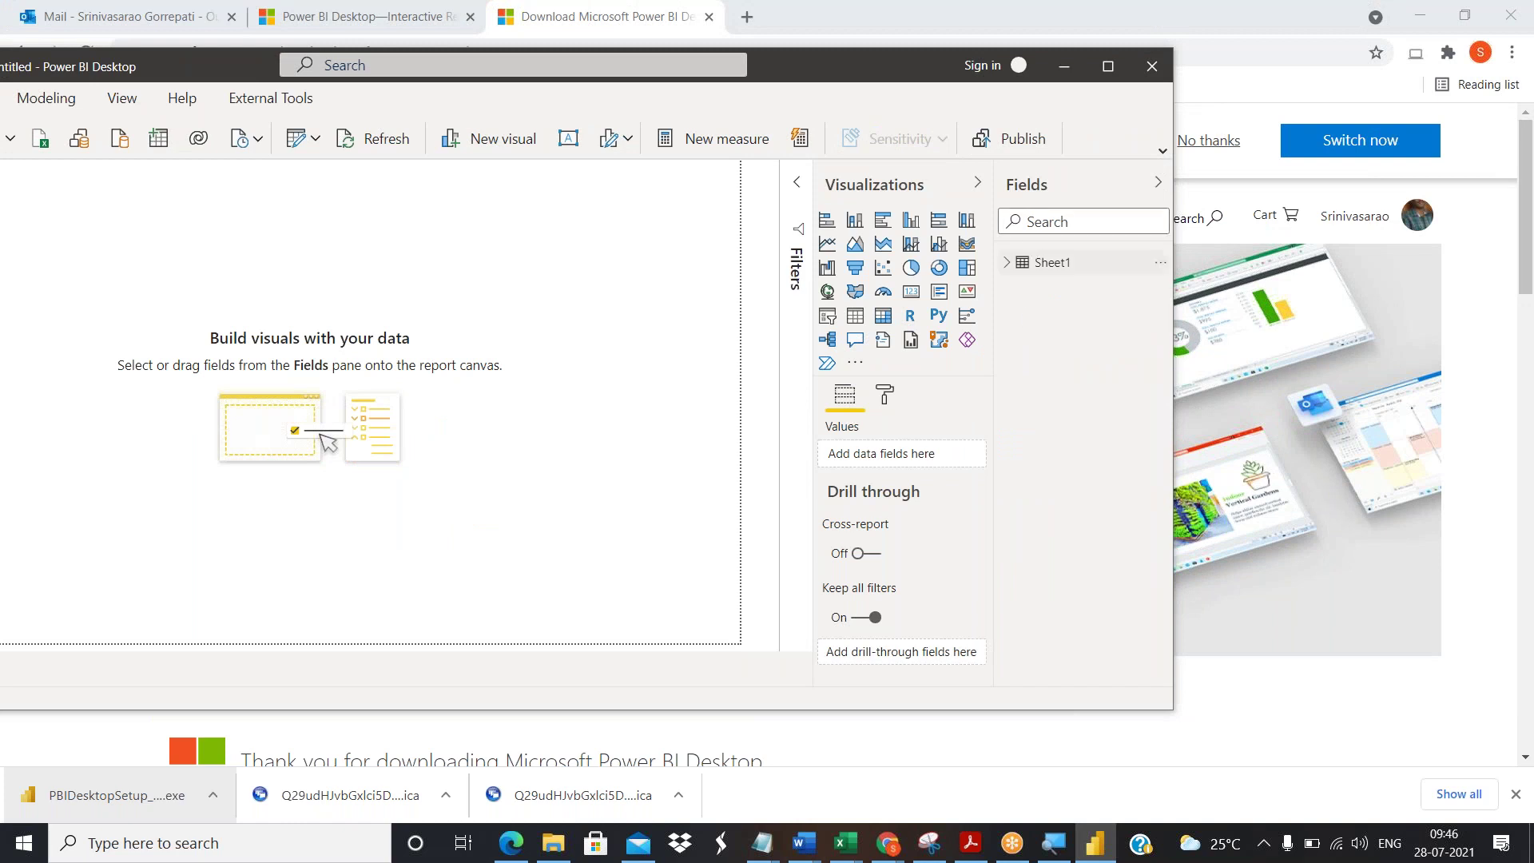
left_click(1006, 267)
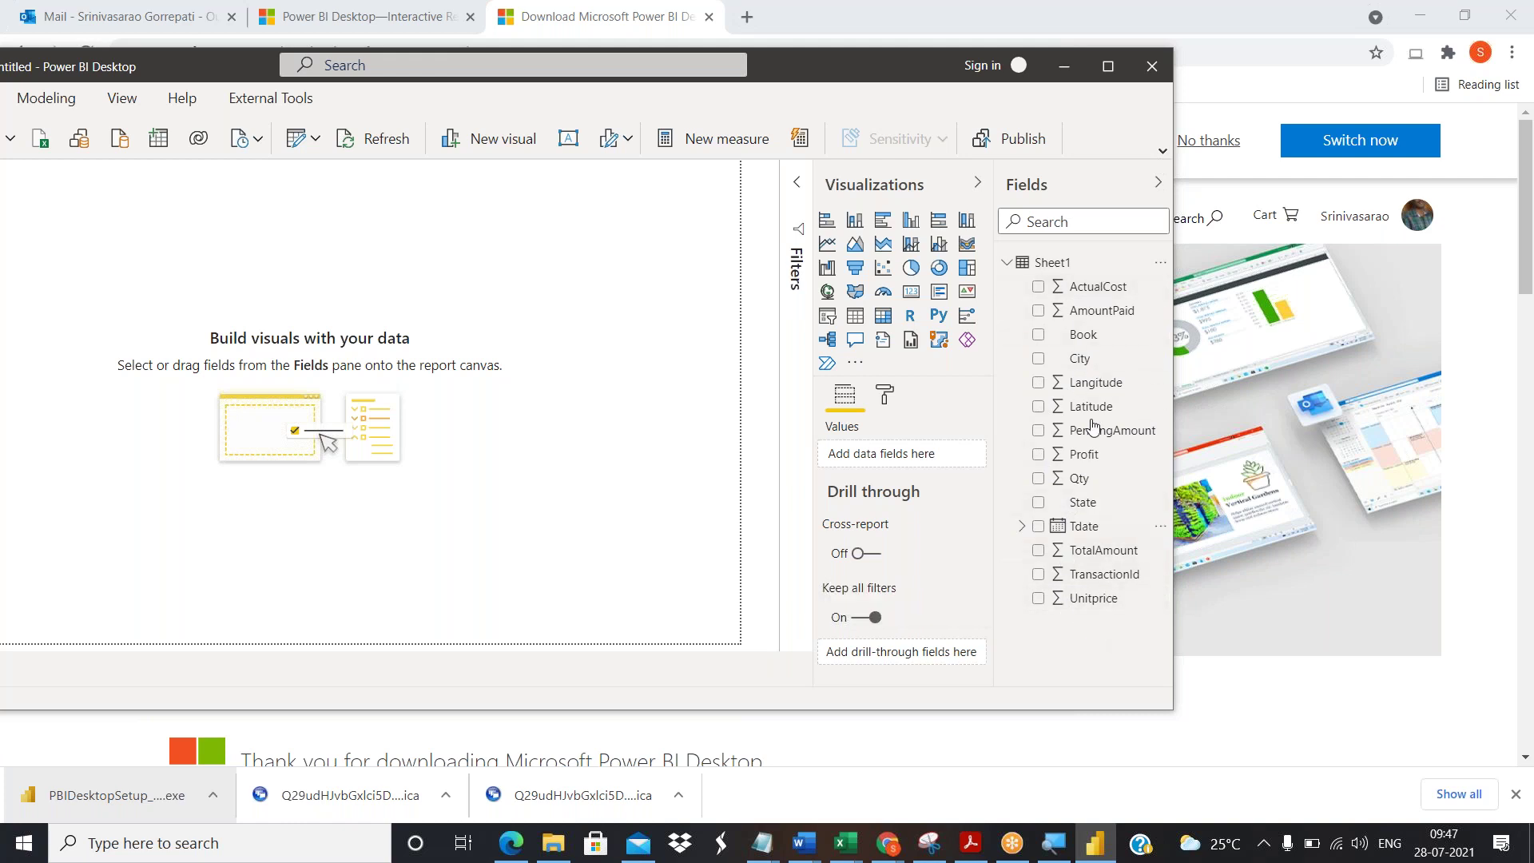
left_click(1155, 184)
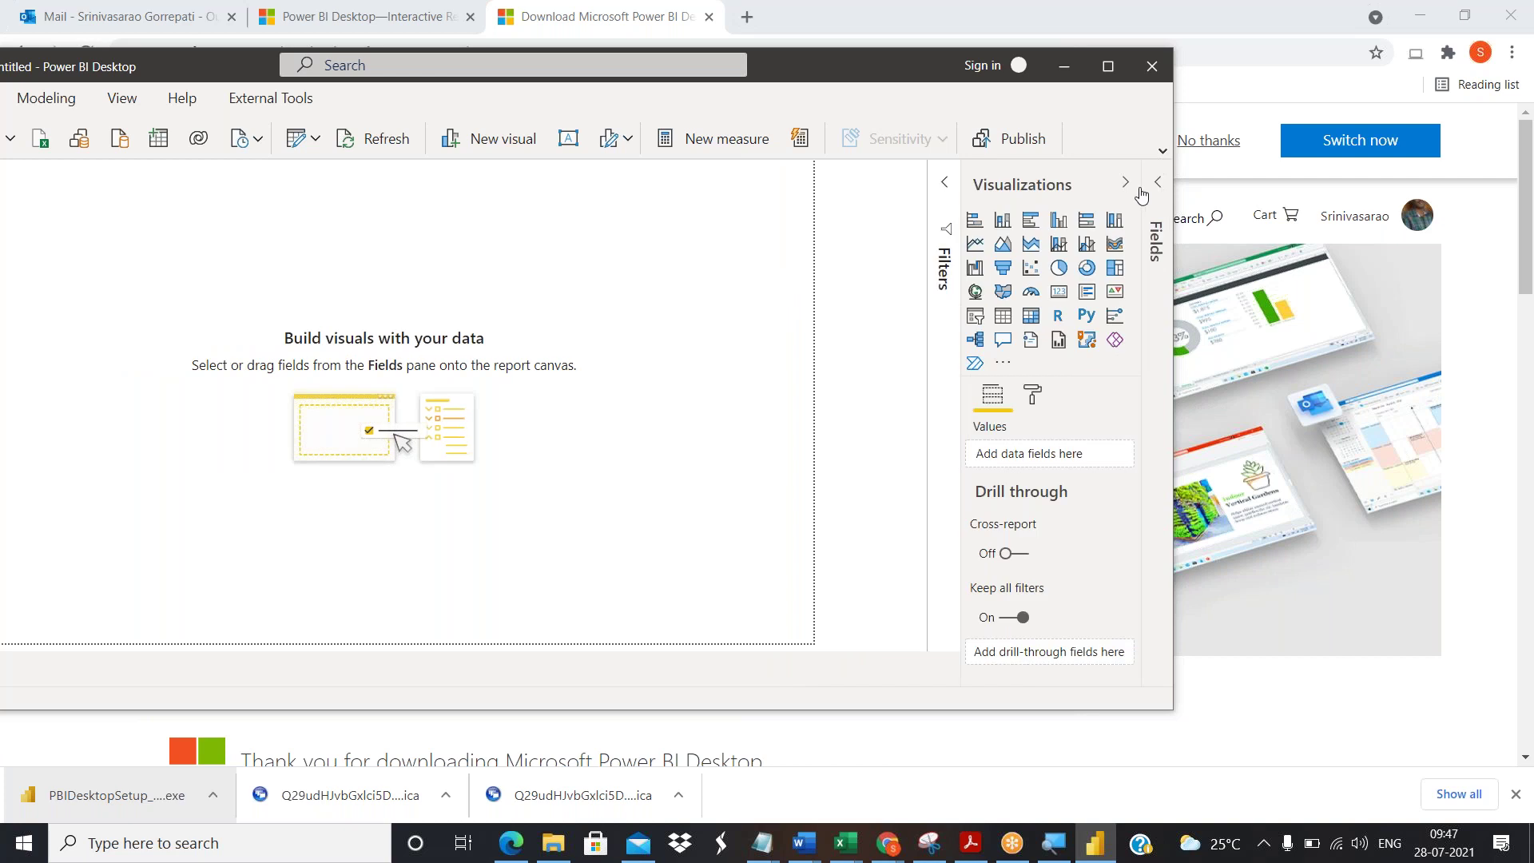
left_click(1124, 184)
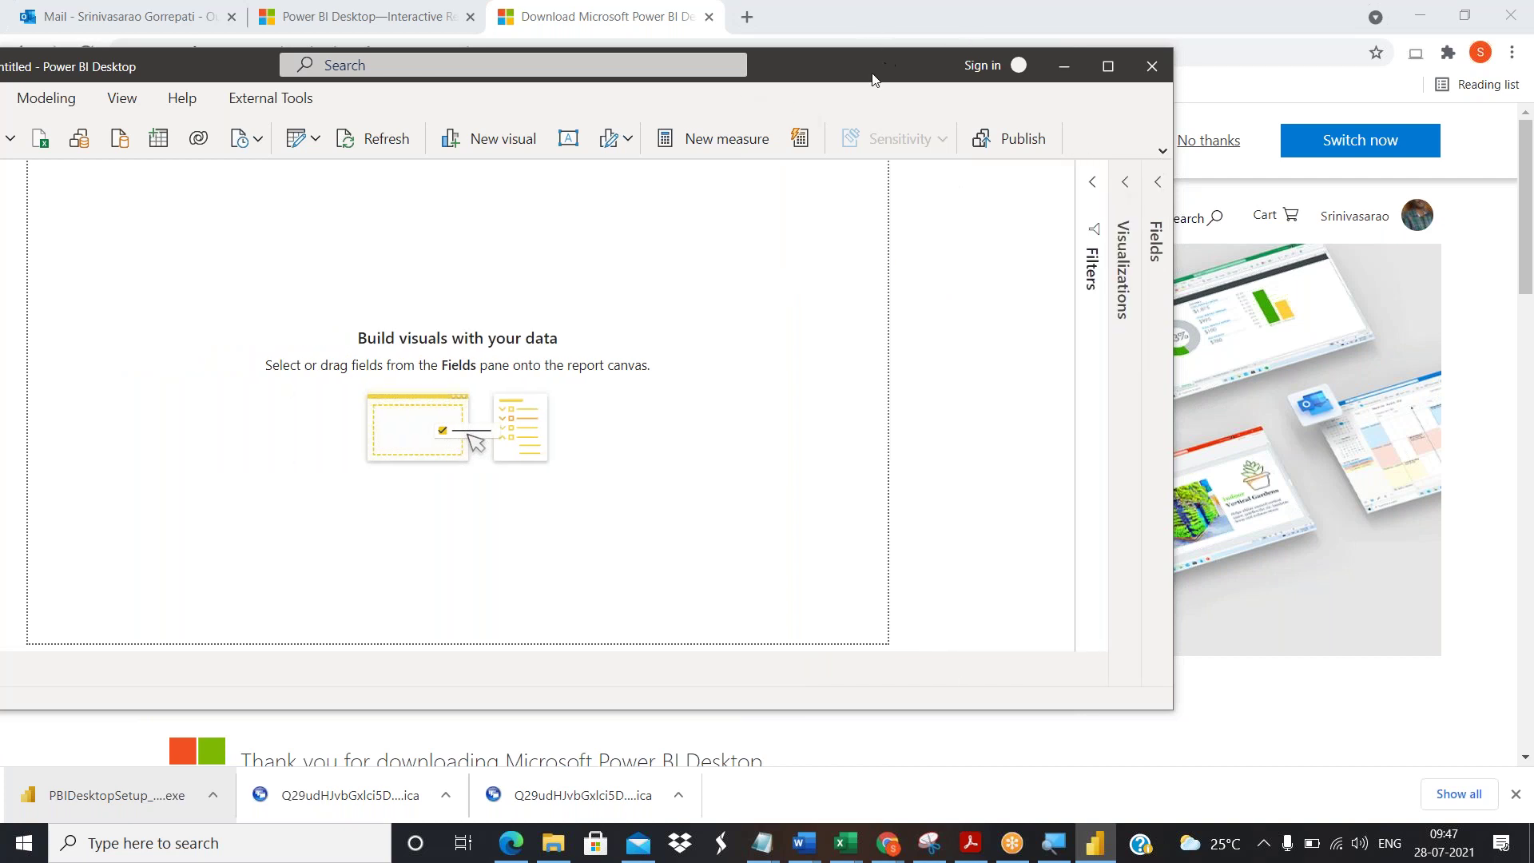
Reopen the Fields pane to check the Sheet1 table and maximize the report window.
left_click(1153, 183)
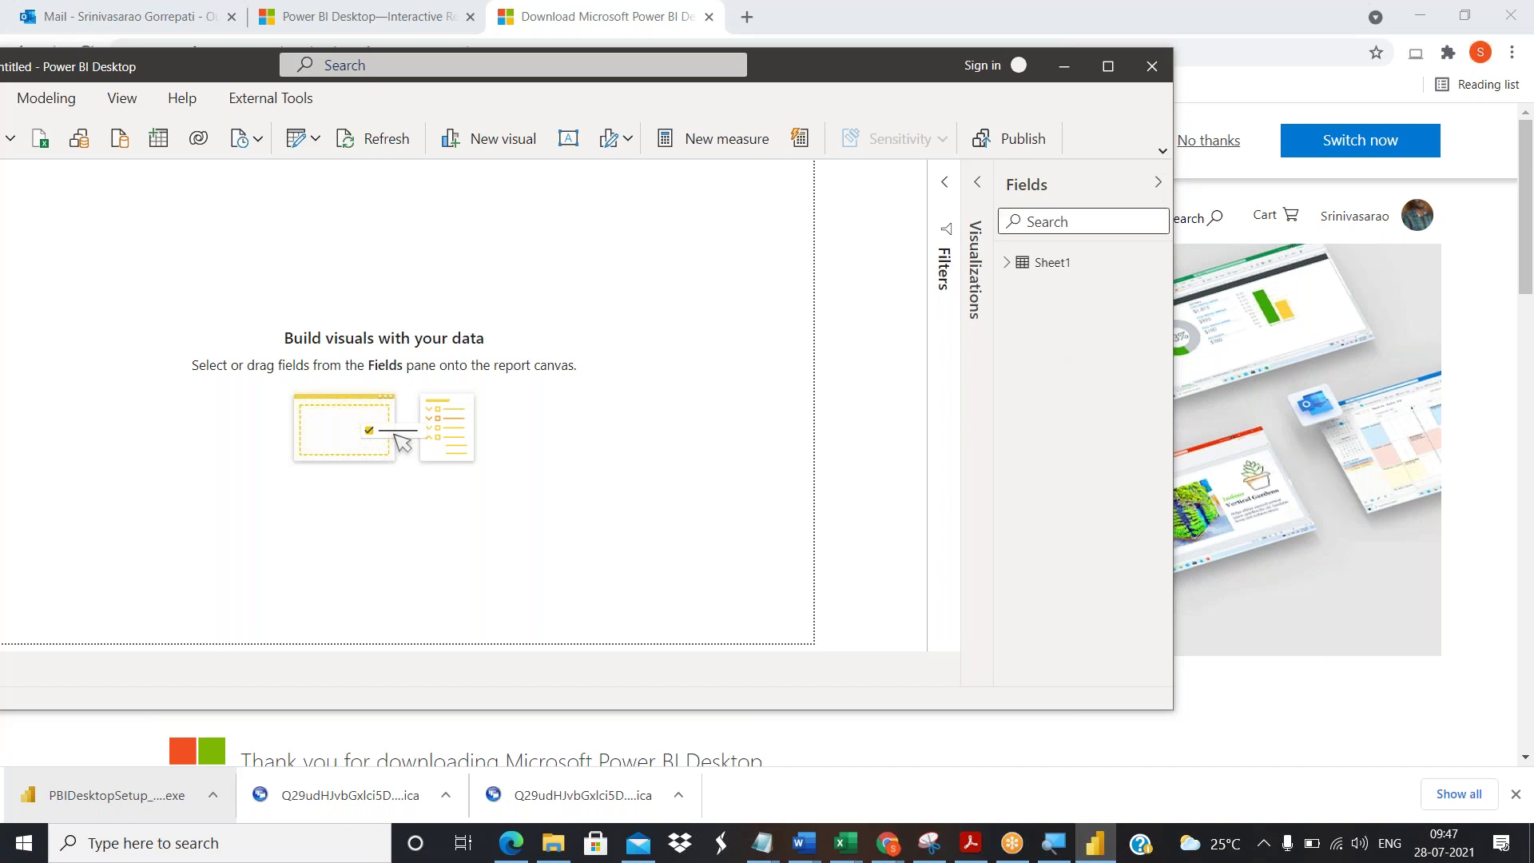
left_click(1007, 265)
left_click(1007, 265)
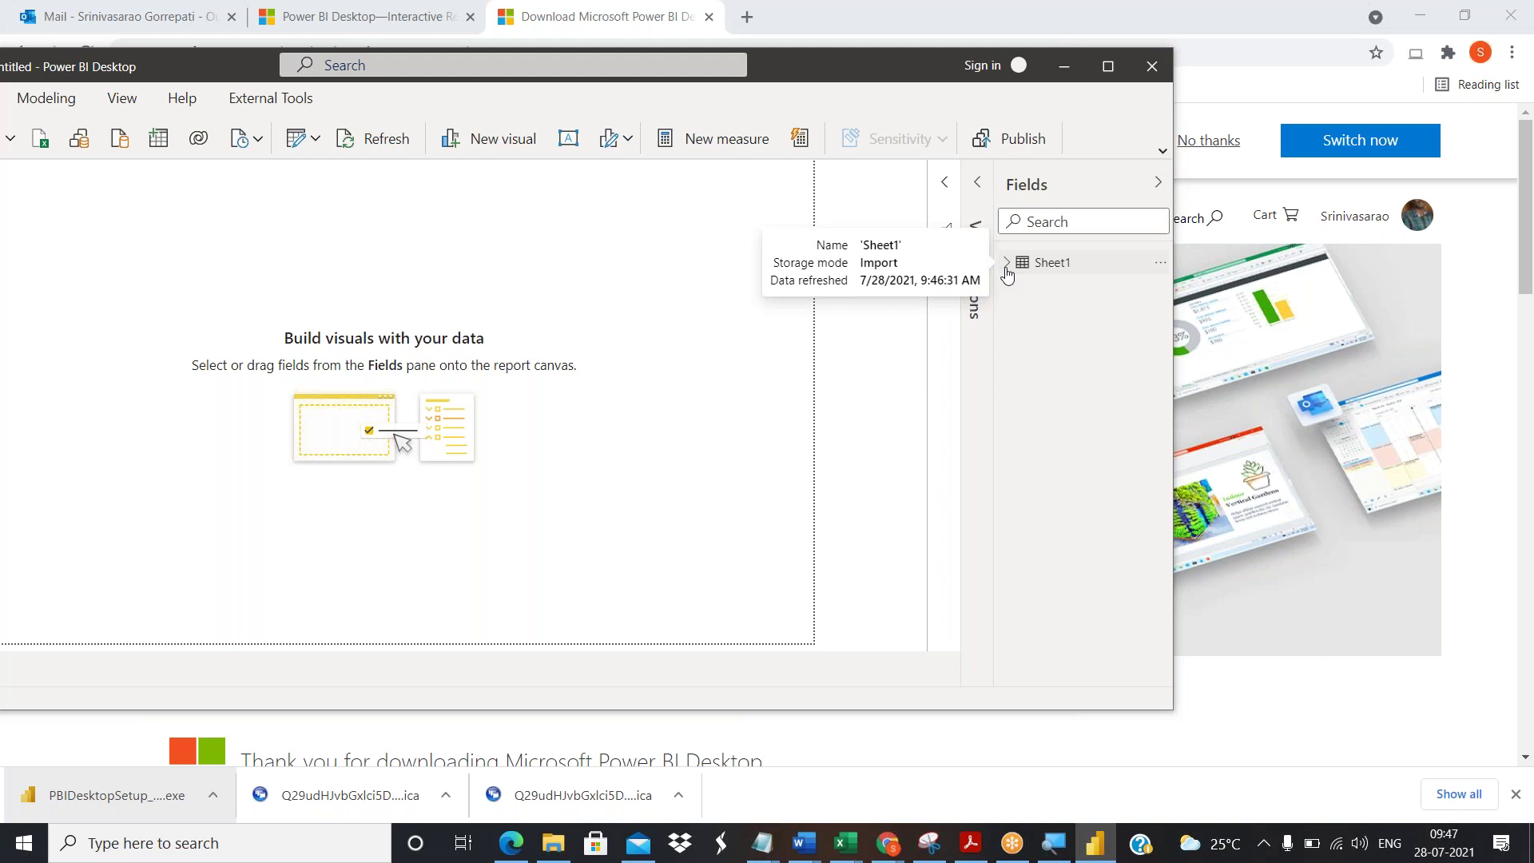
left_click(1107, 65)
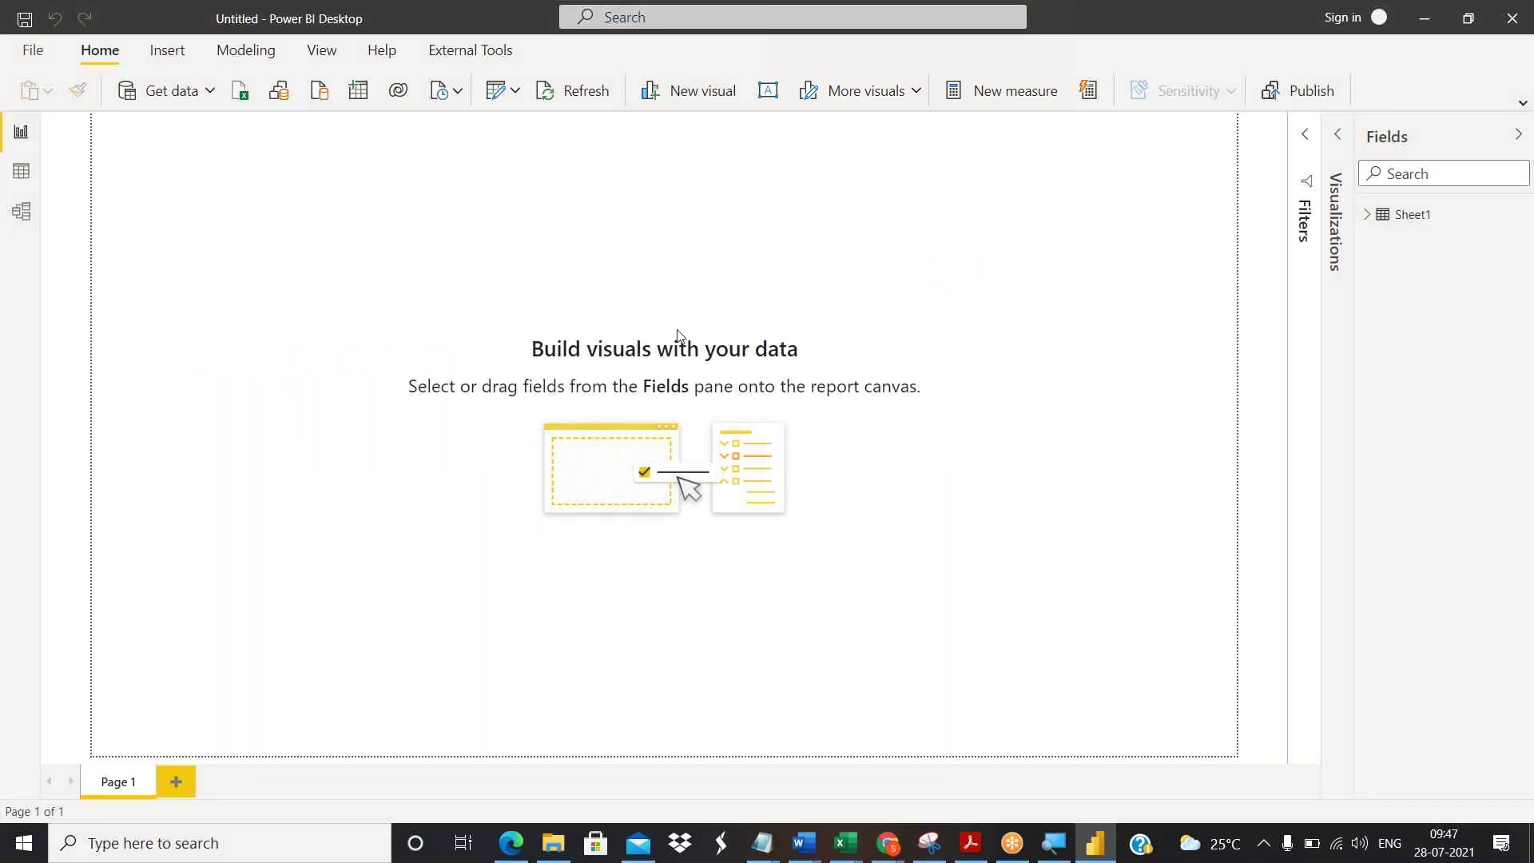
Bring up Magnifier at 100%, and review the common data sources for Get data without choosing one.
left_click(1053, 843)
left_click(889, 725)
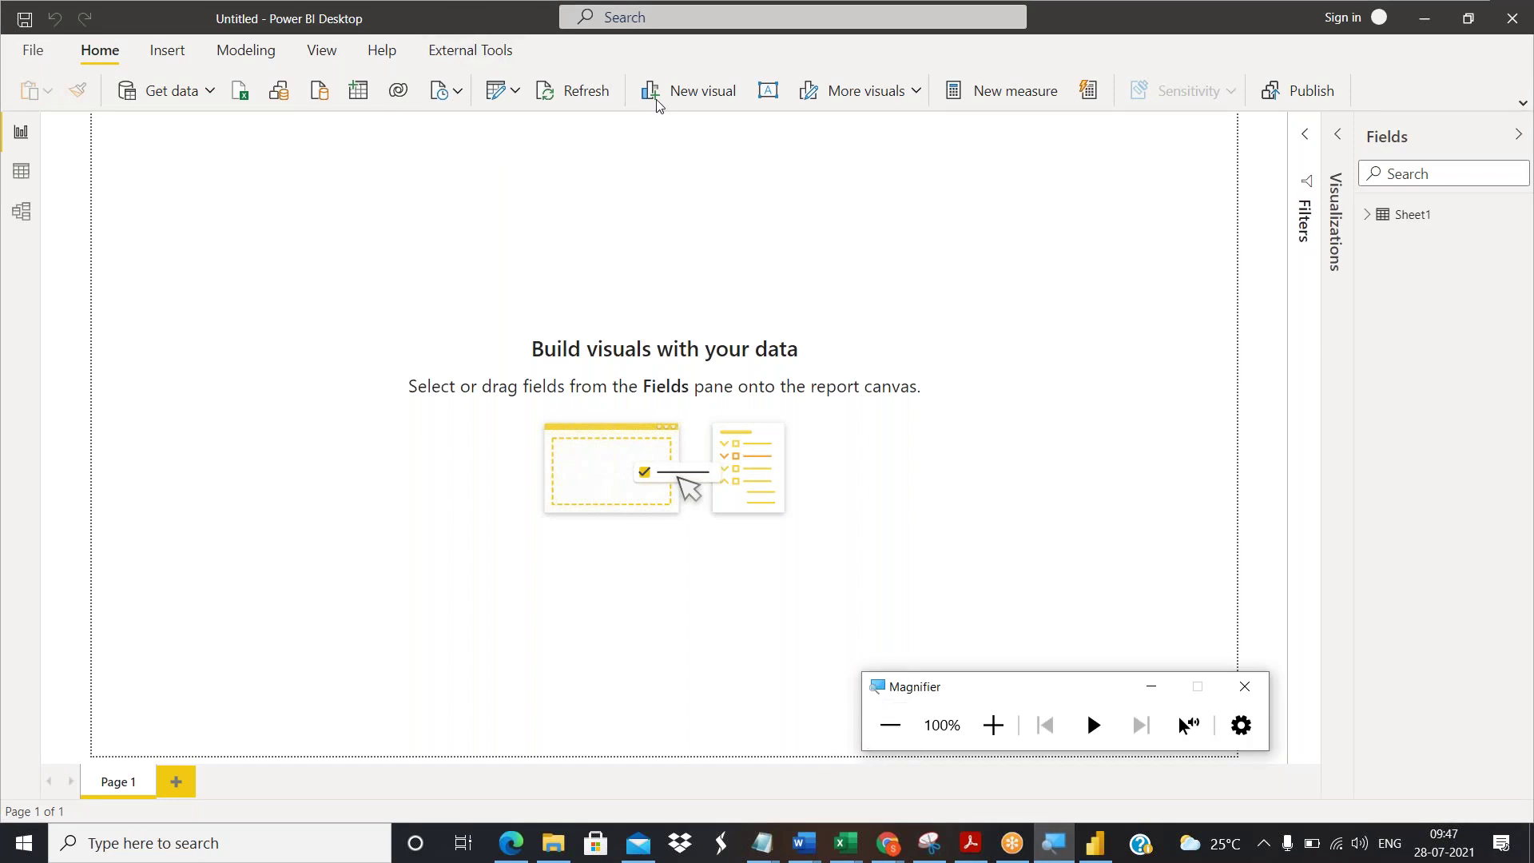
double_click(401, 26)
left_click(289, 95)
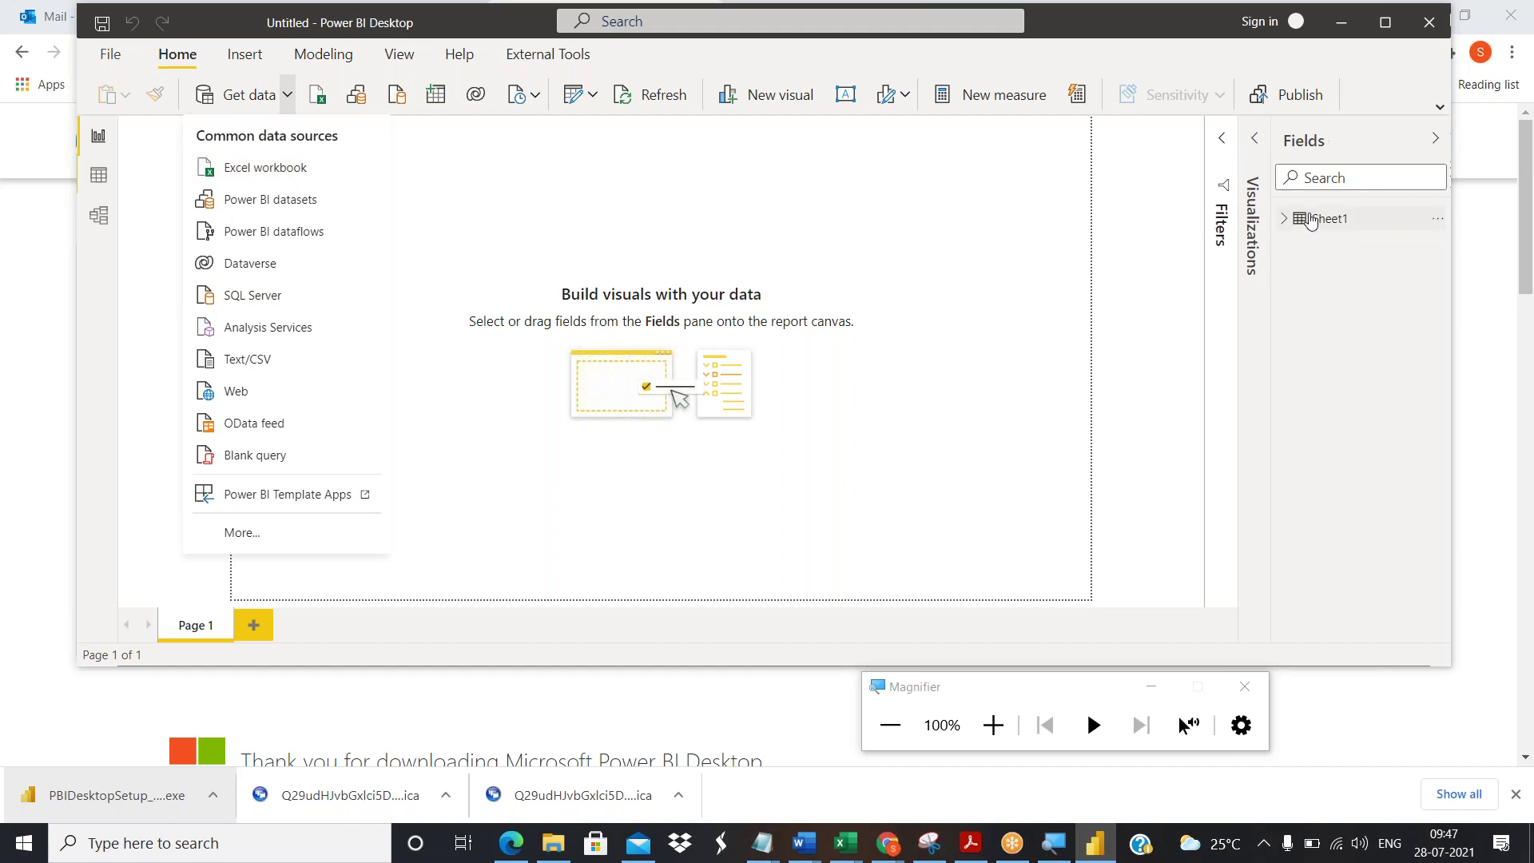
left_click(962, 222)
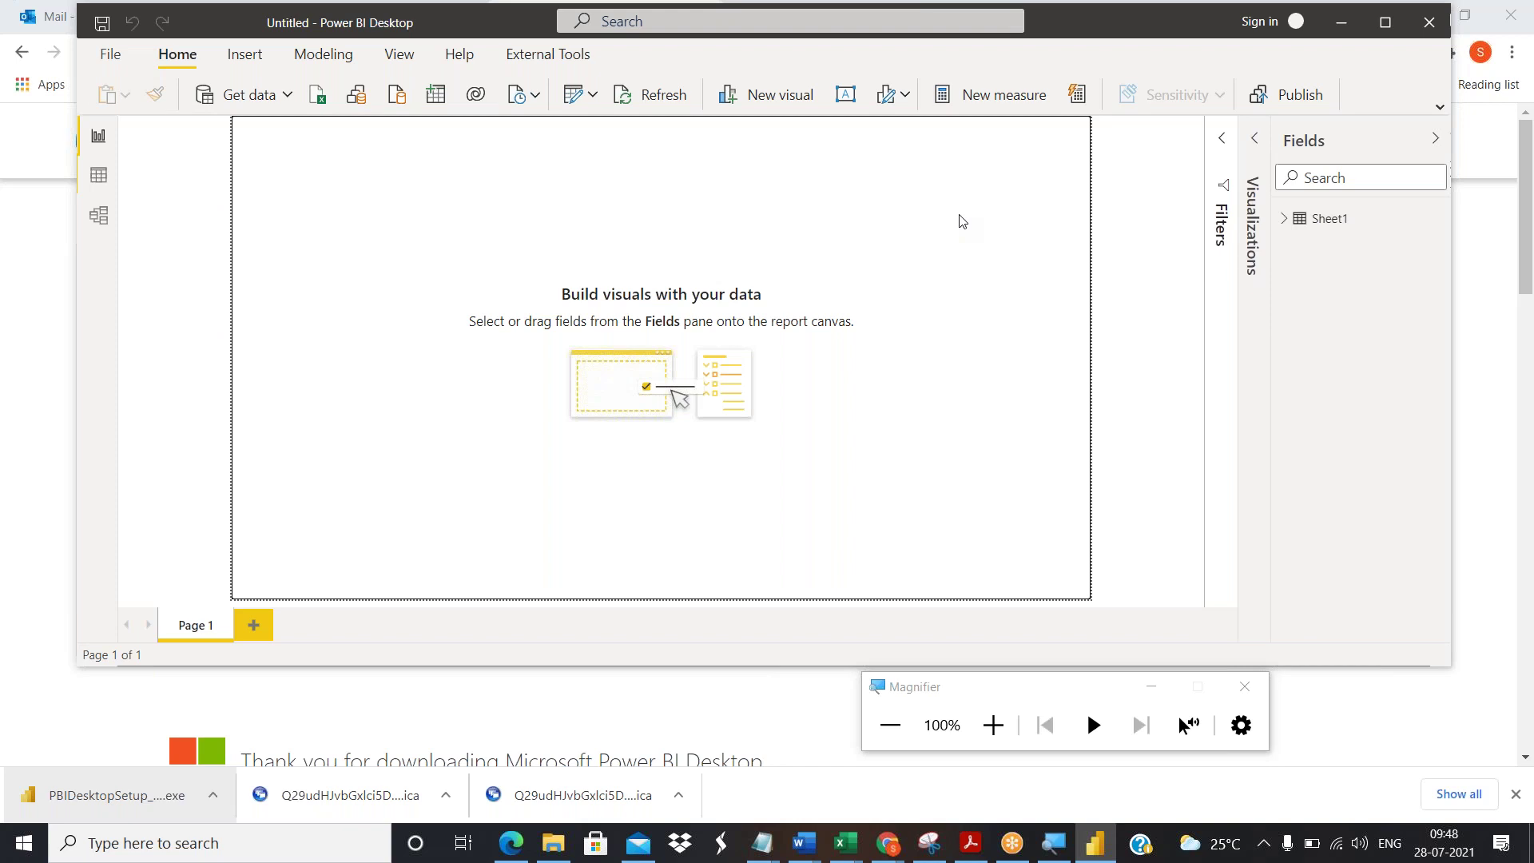
Show the Visualizations pane to examine the available chart types, and set Magnifier to 200%.
left_click(1255, 142)
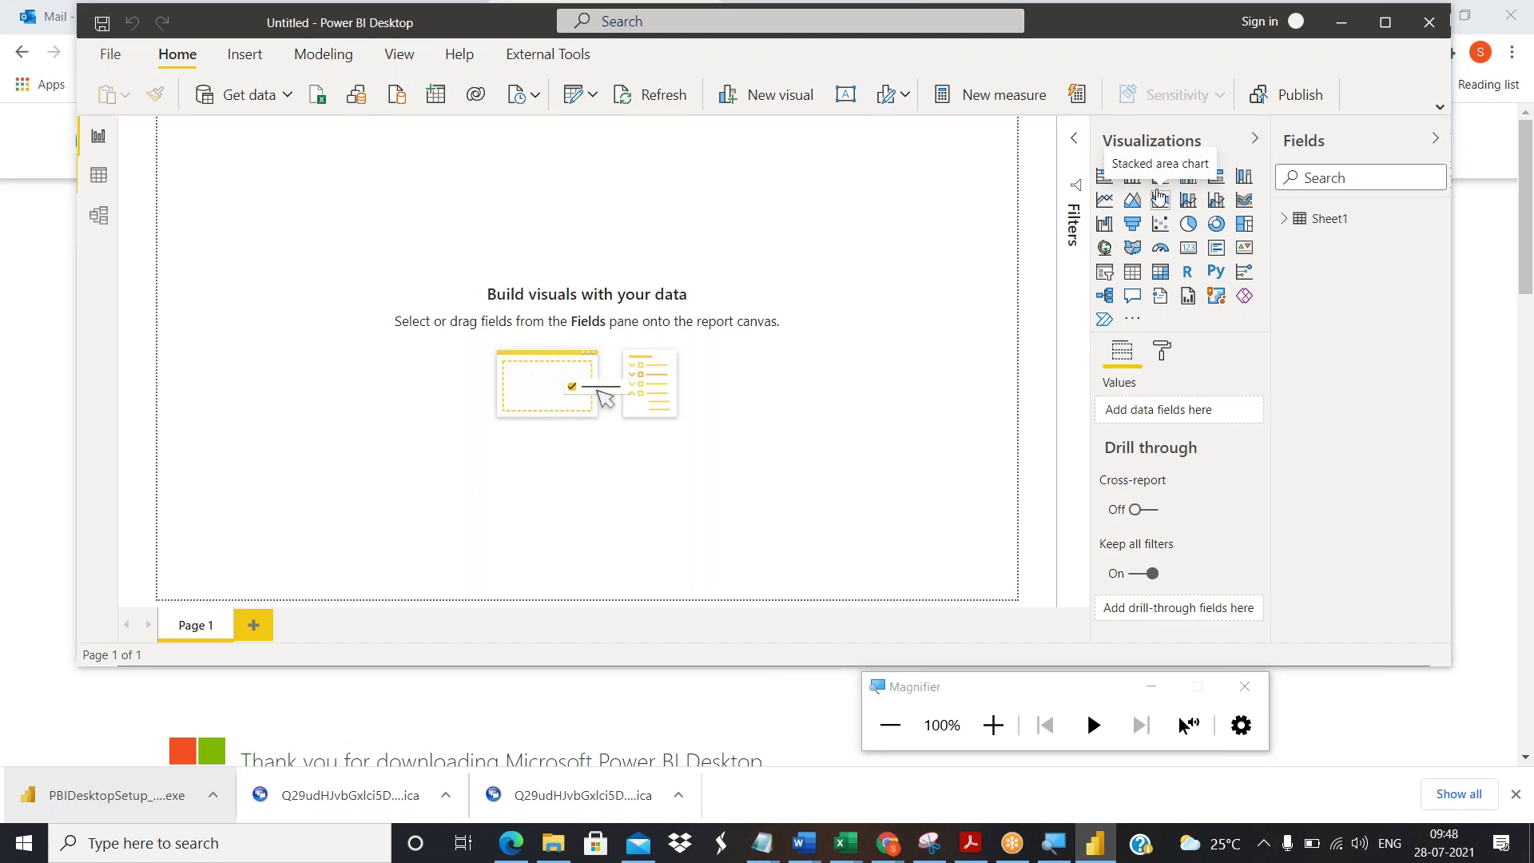
left_click(998, 719)
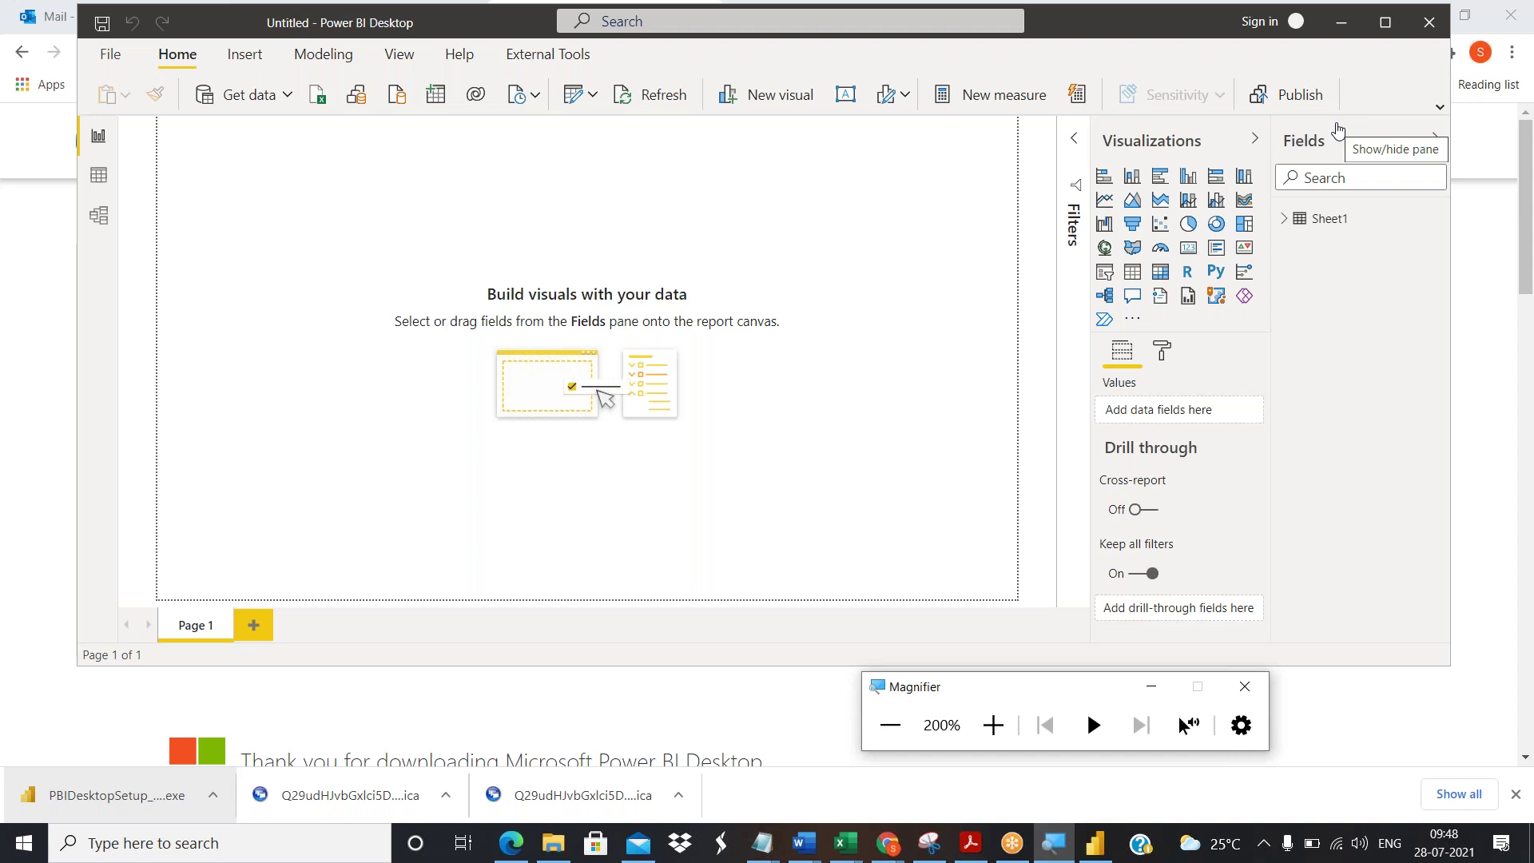
left_click(1255, 138)
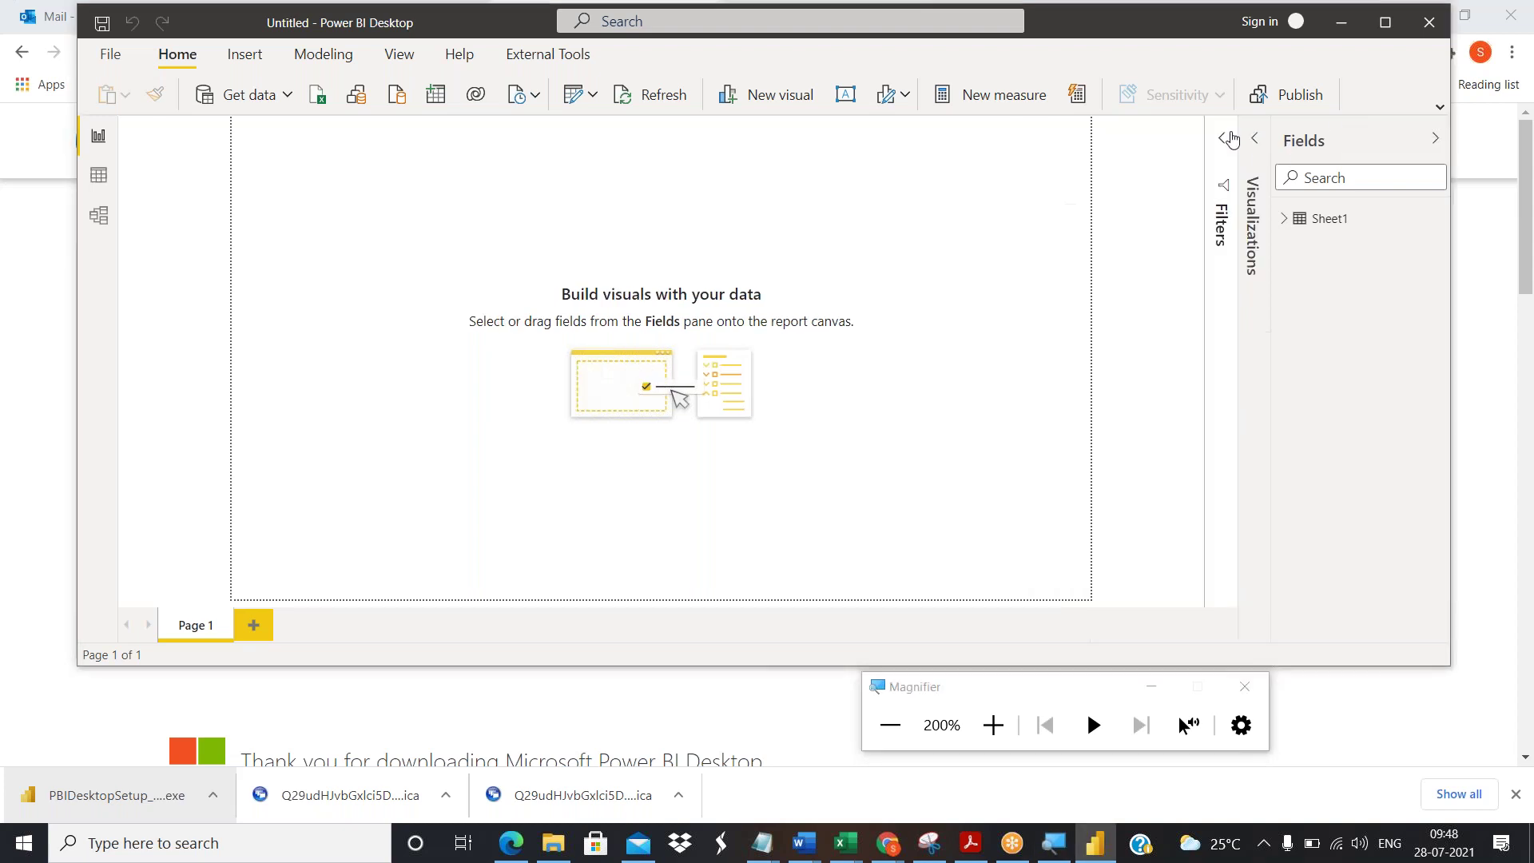
left_click(1263, 157)
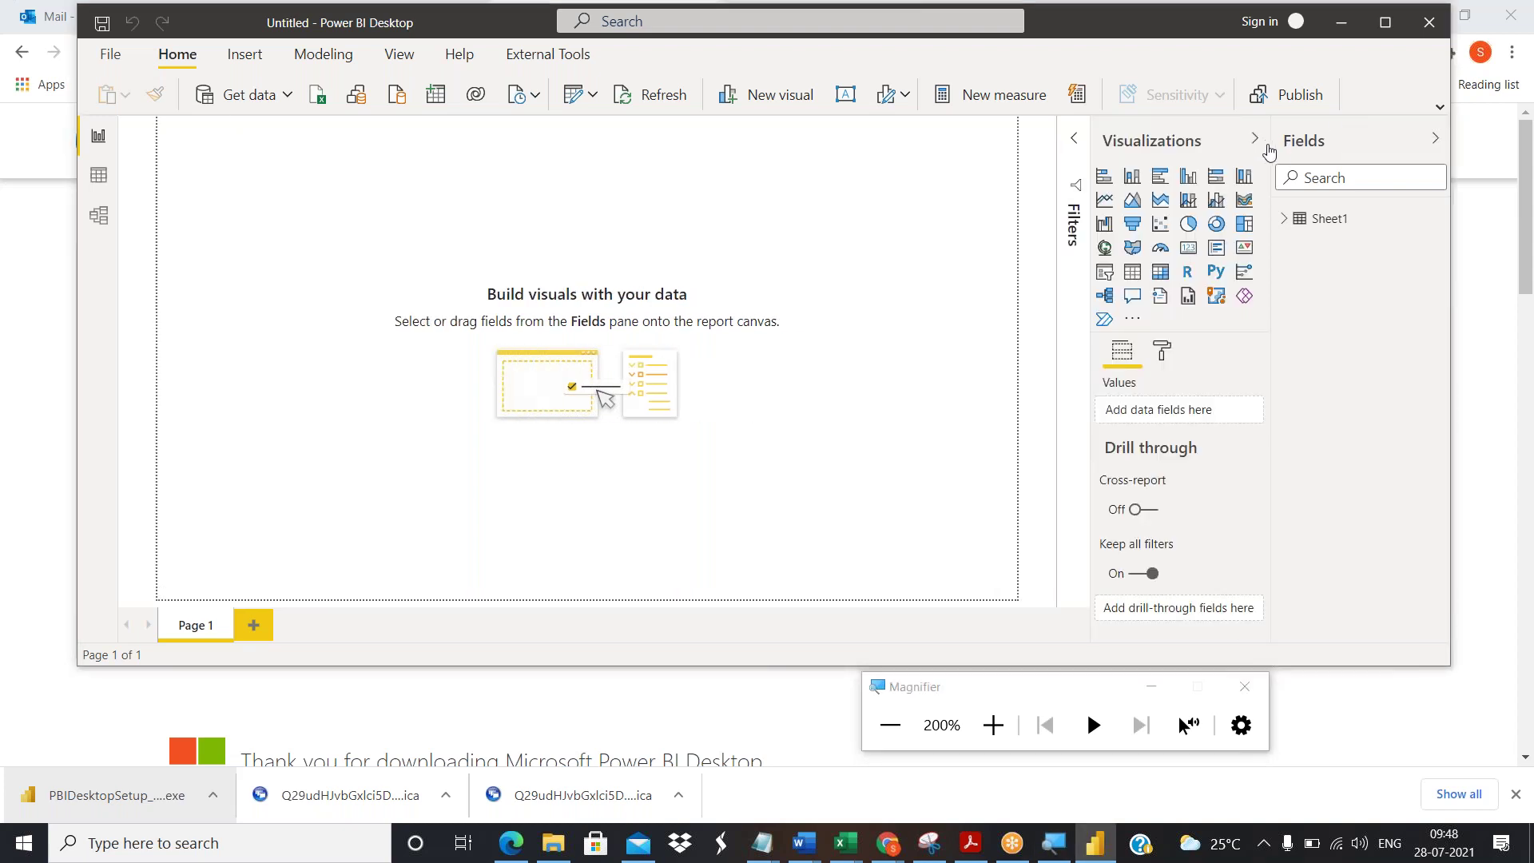
List the Sheet1 fields beside the chart types, and collapse both the Visualizations and Fields panes.
left_click(1284, 222)
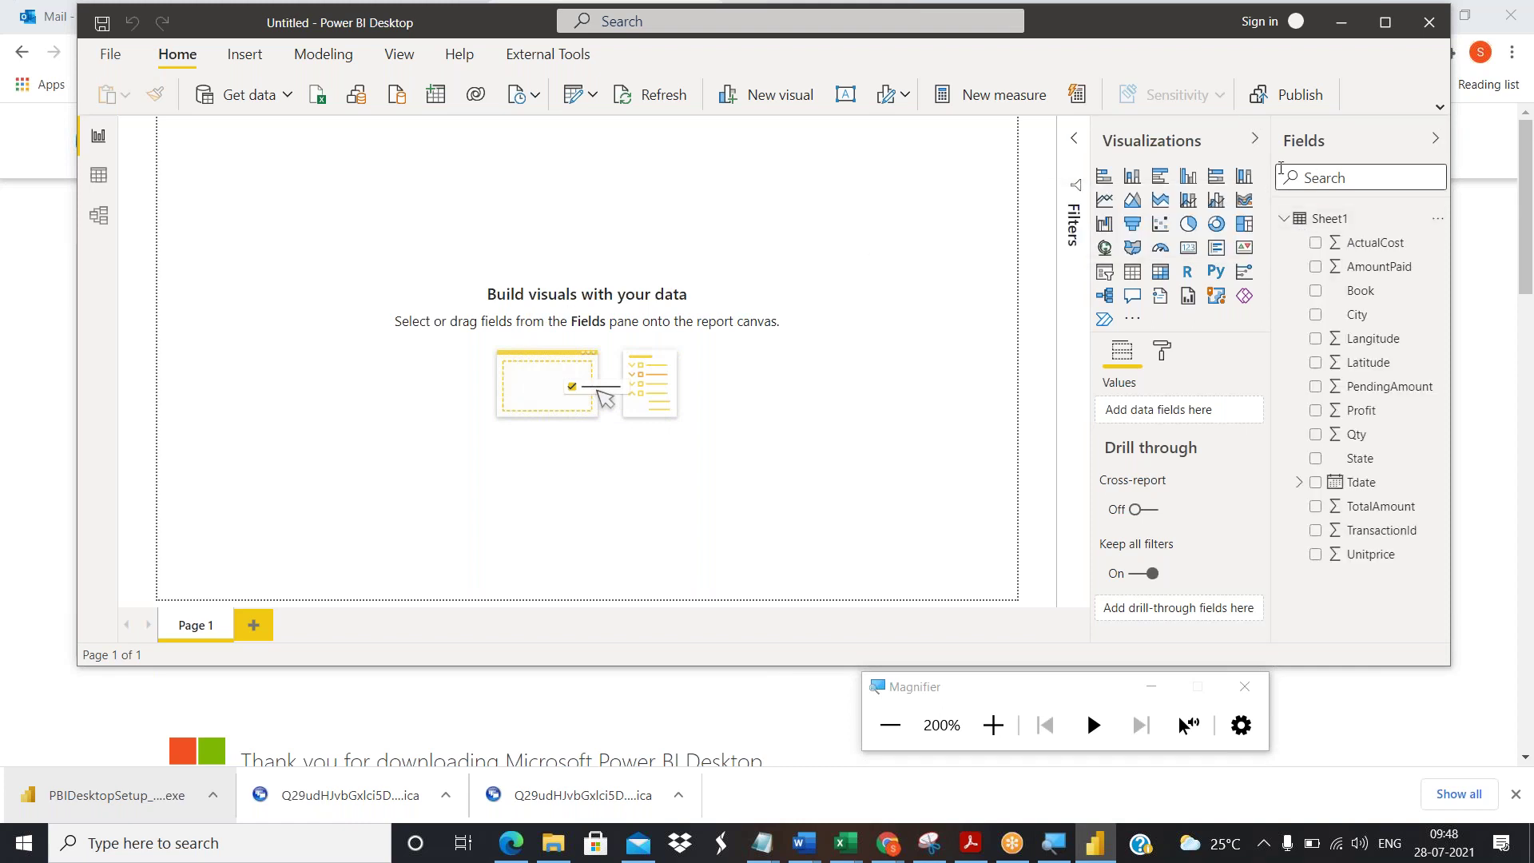
left_click(1365, 149)
left_click(1378, 146)
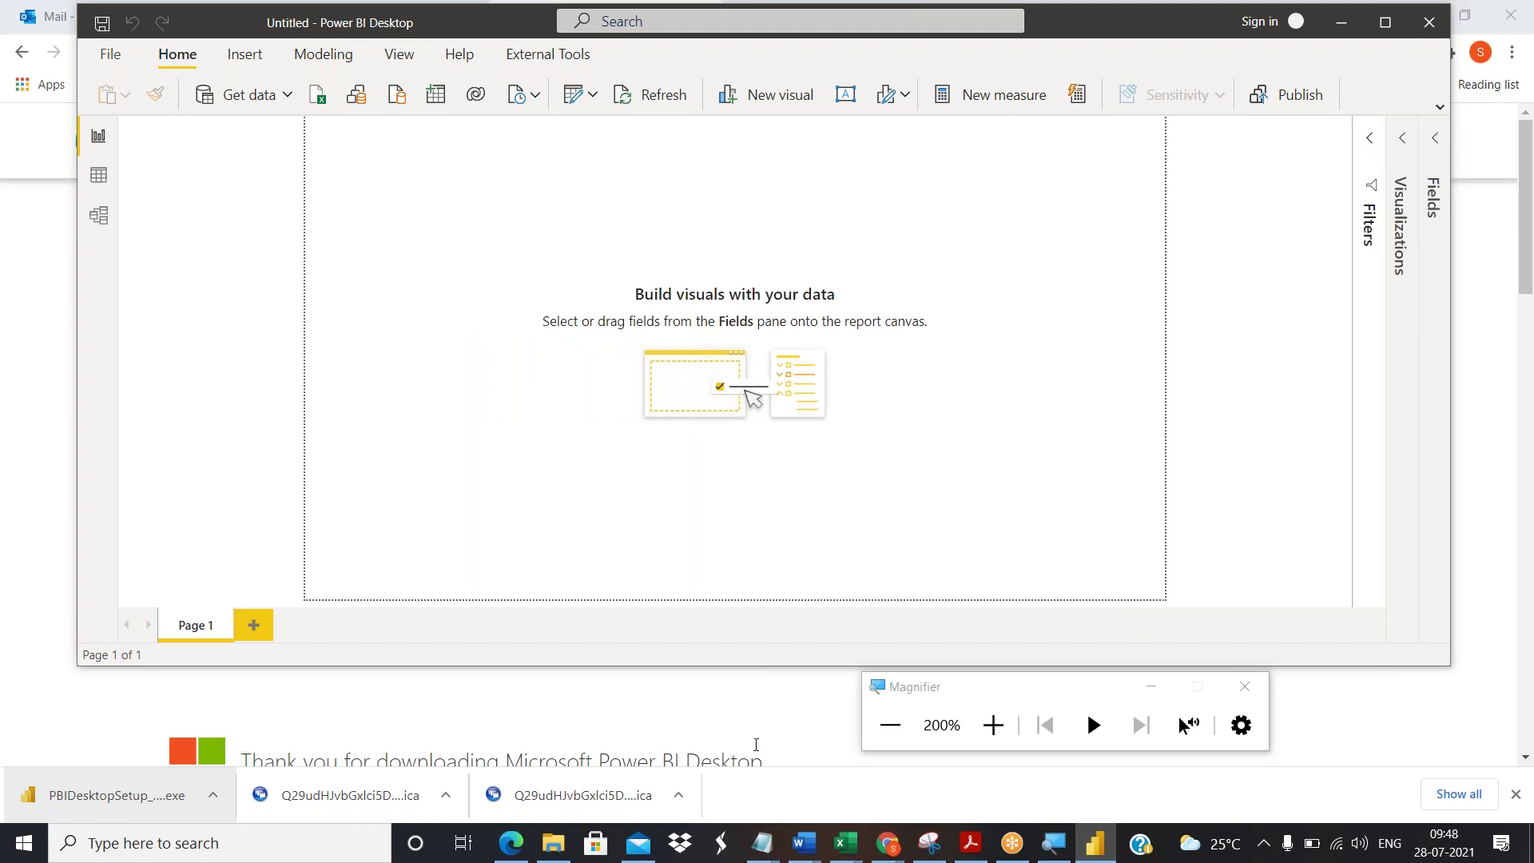
Set Magnifier back to 100% and reposition the report window so the page tabs stay accessible.
left_click(898, 730)
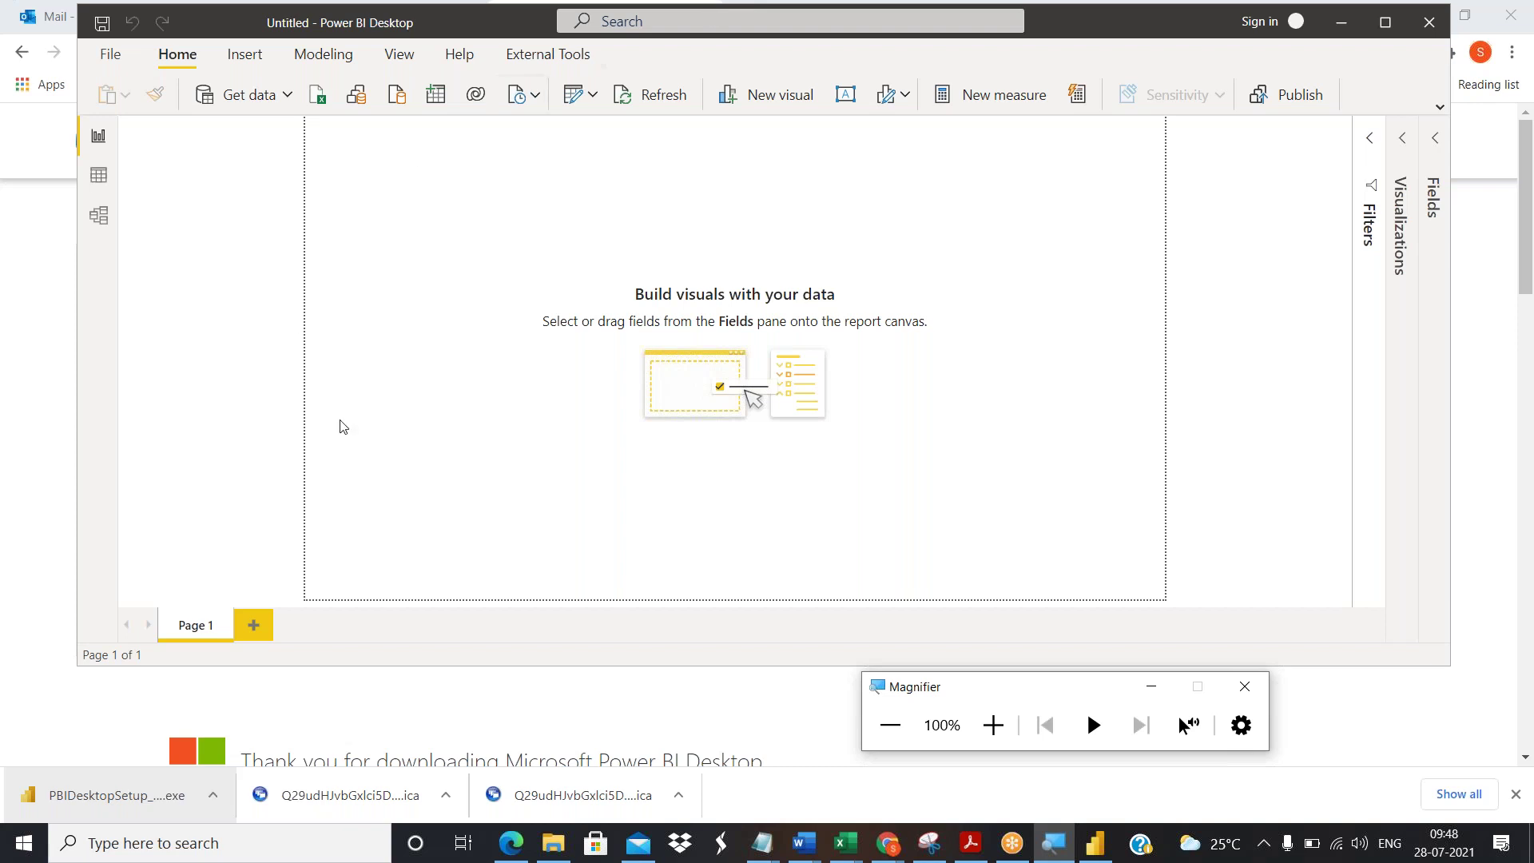
left_click(1098, 30)
double_click(1098, 30)
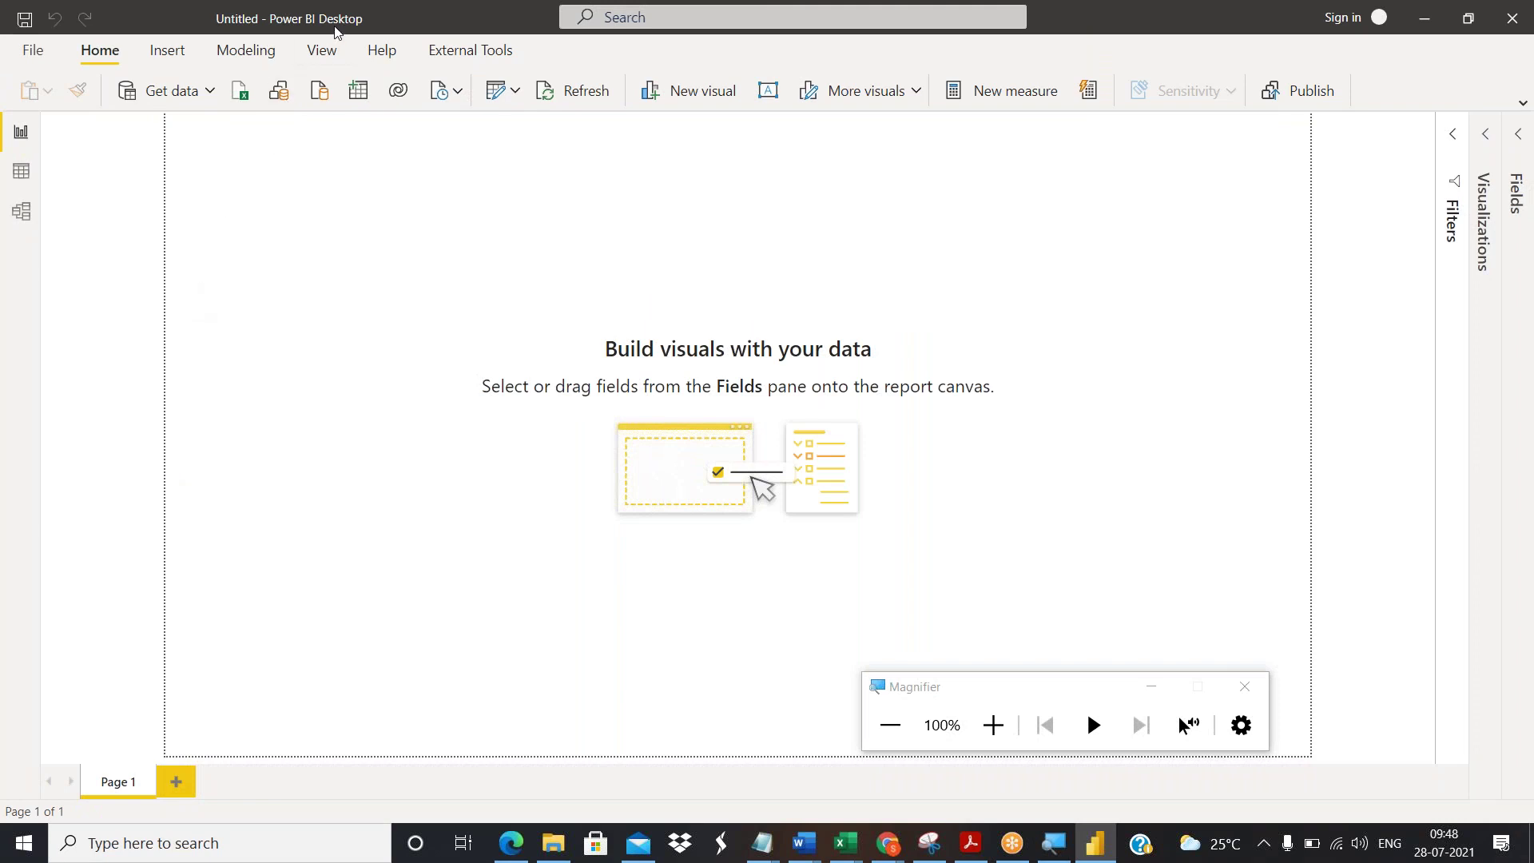
left_click_drag(334, 30, 635, 70)
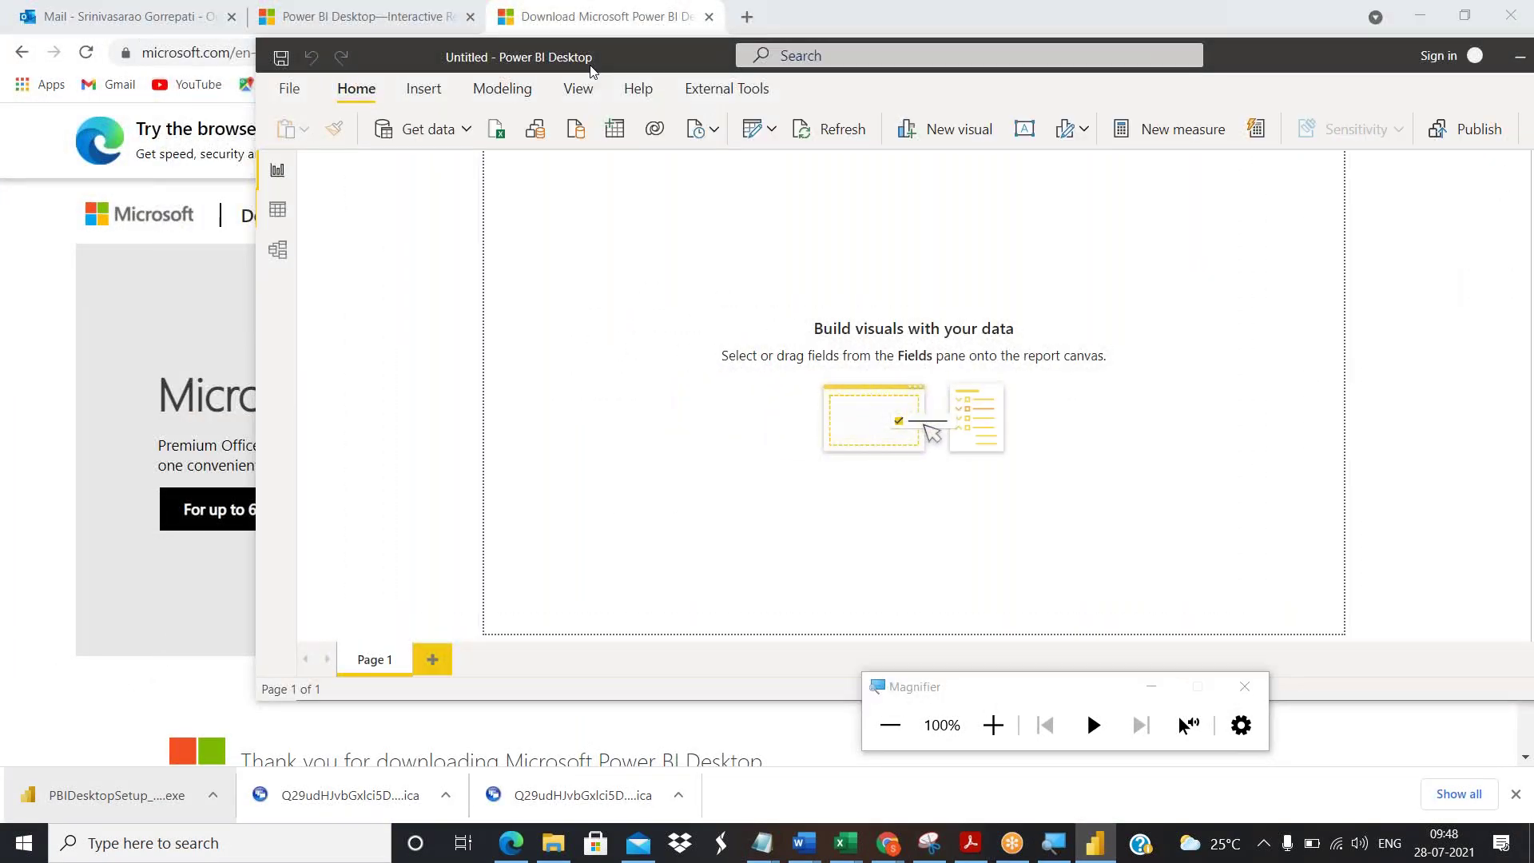
Add three new report pages, Page 2 to Page 4, and return to Page 1.
left_click(432, 660)
left_click(505, 660)
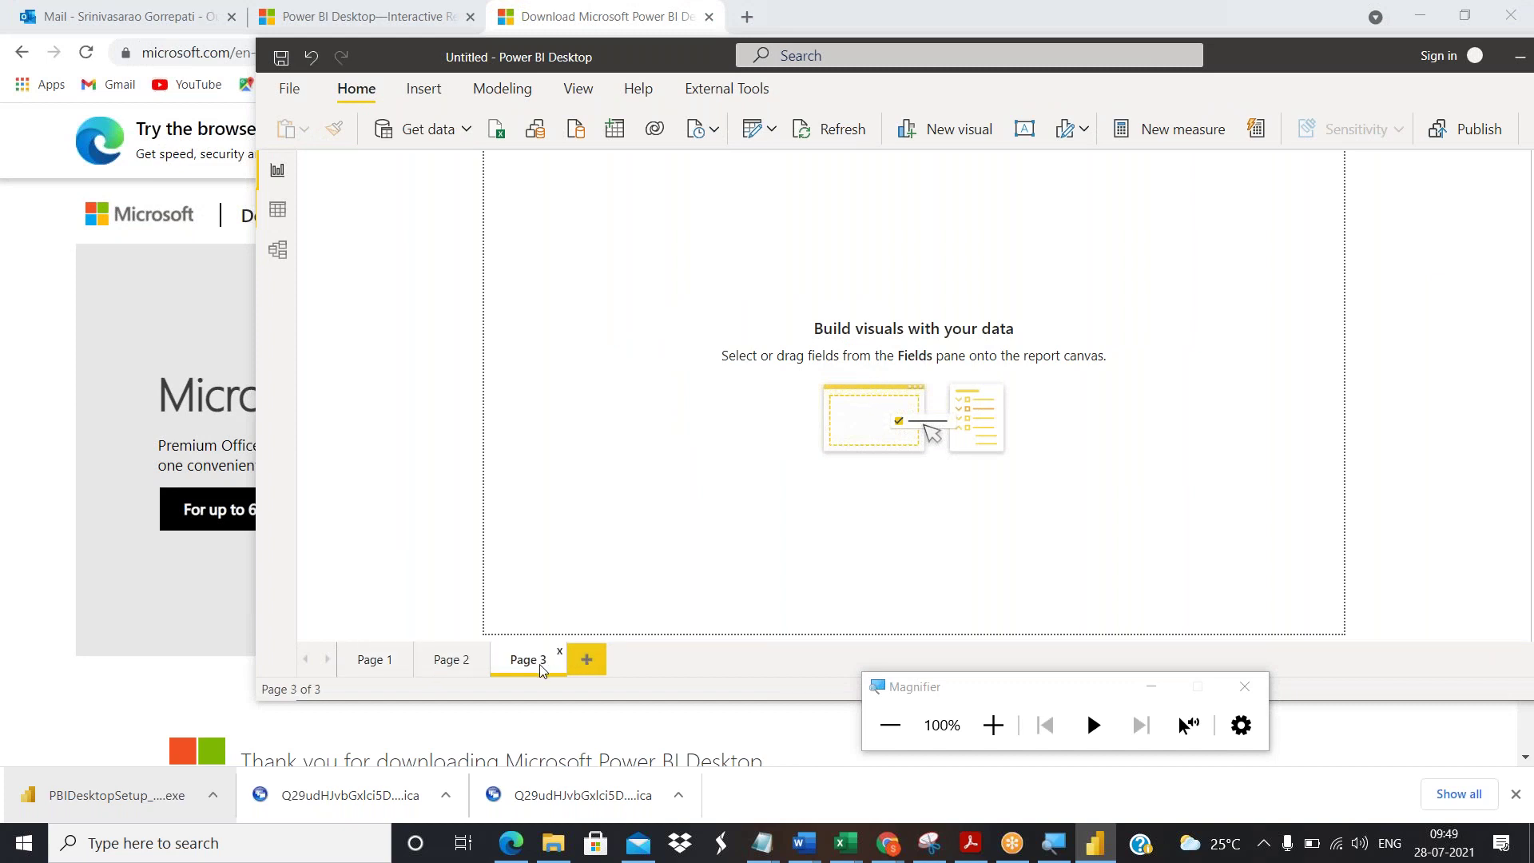
left_click(588, 662)
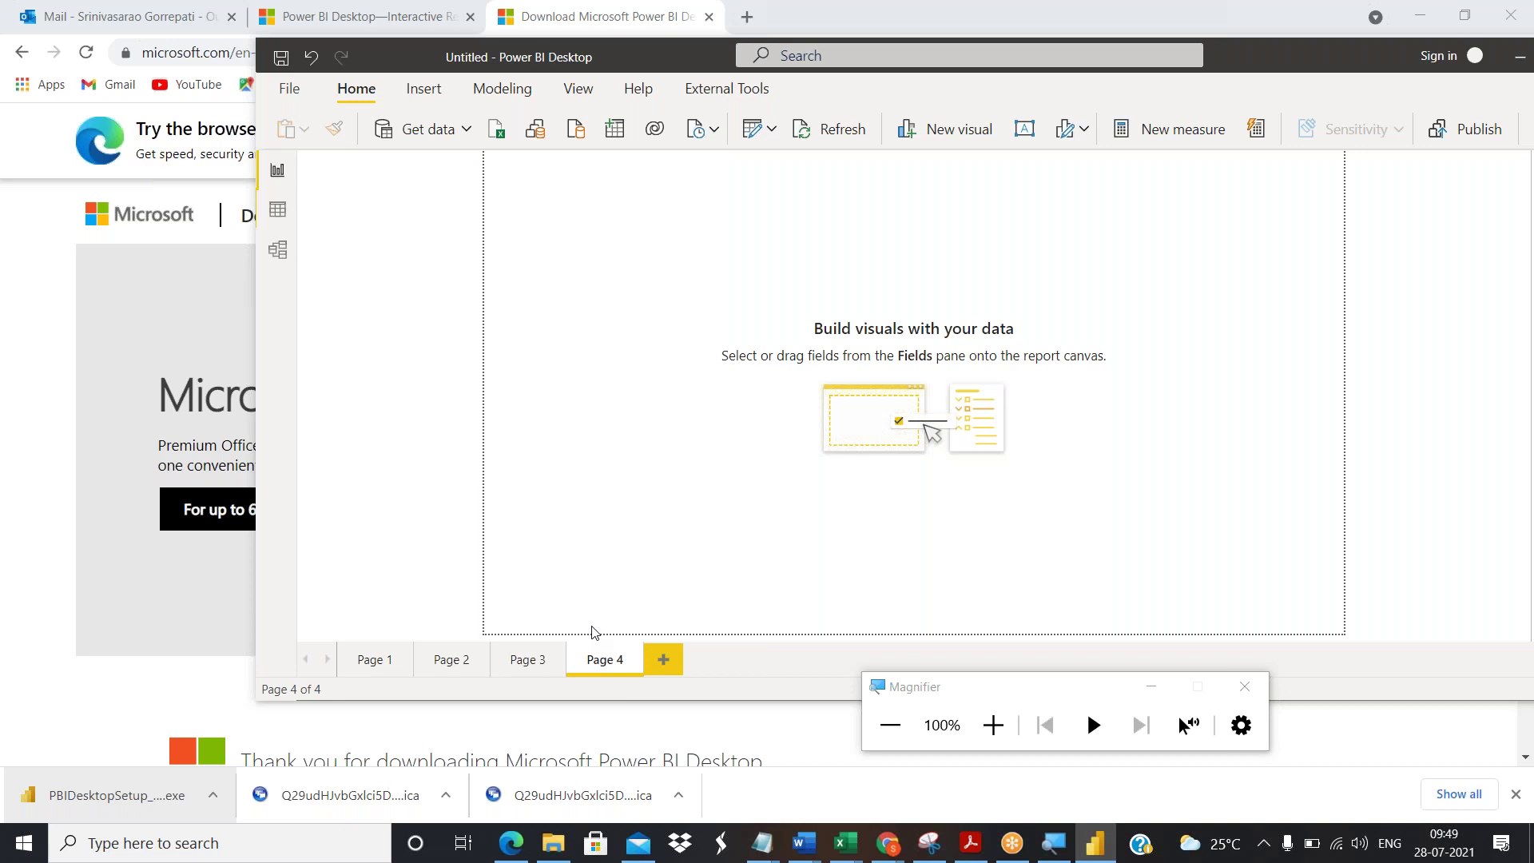
left_click(395, 671)
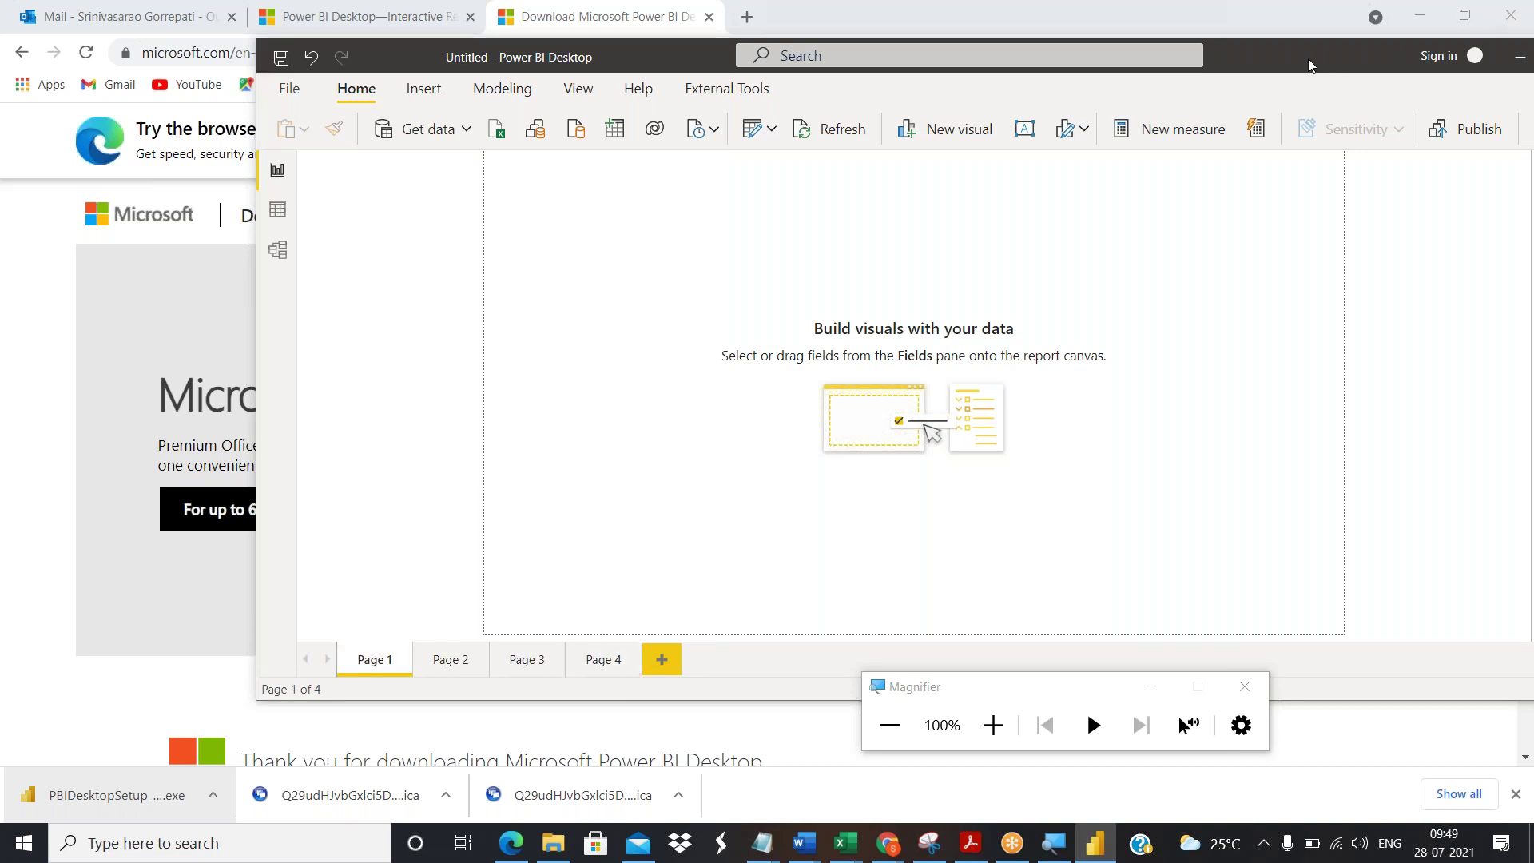
Move the report window fully into view and expand the Visualizations and Fields panes.
left_click_drag(1304, 63, 1020, 63)
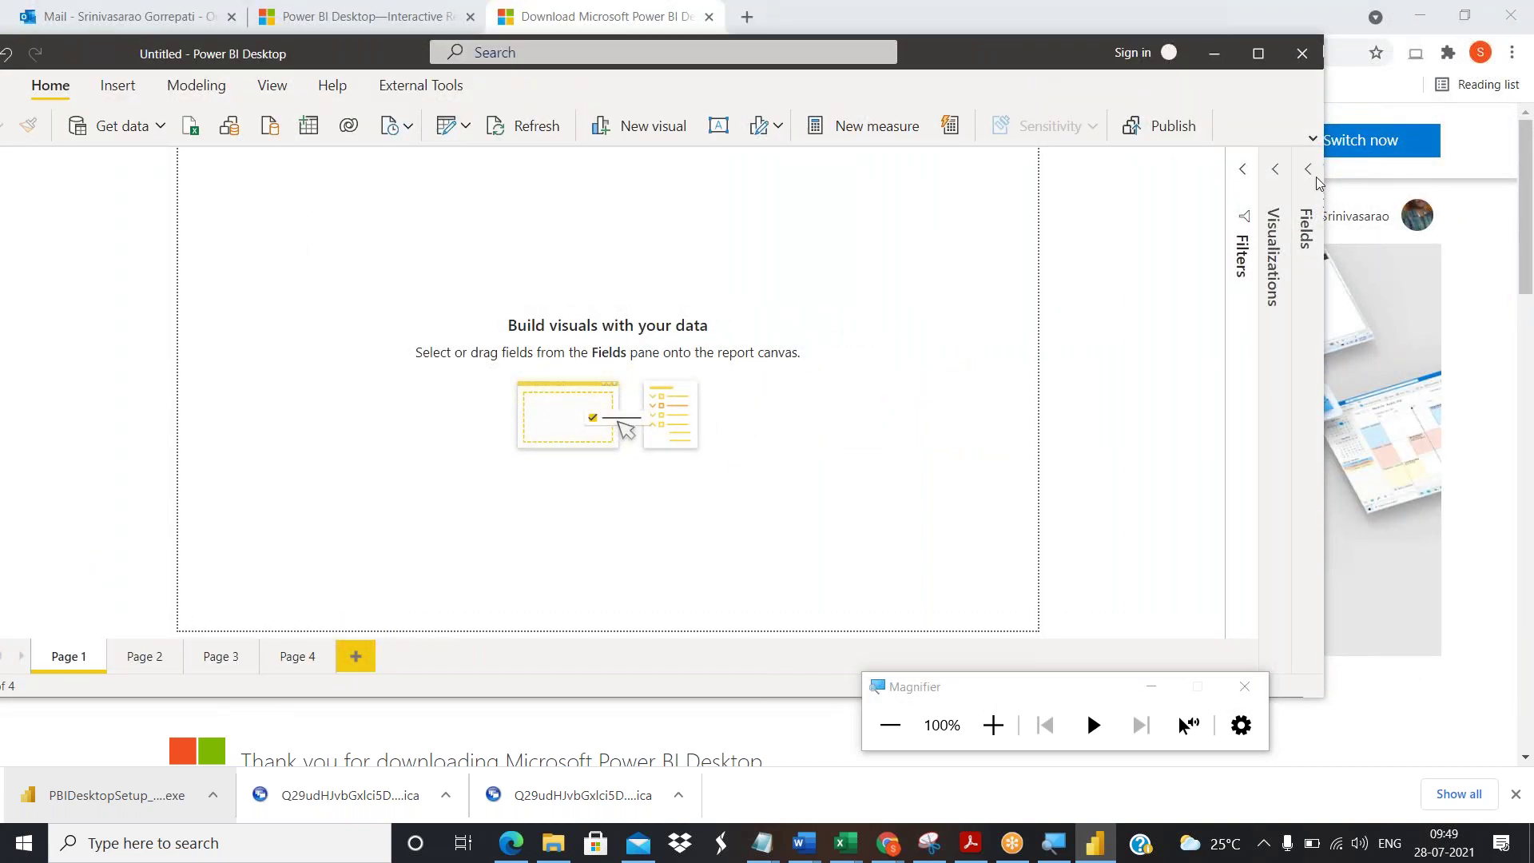
left_click(1276, 182)
left_click(1302, 181)
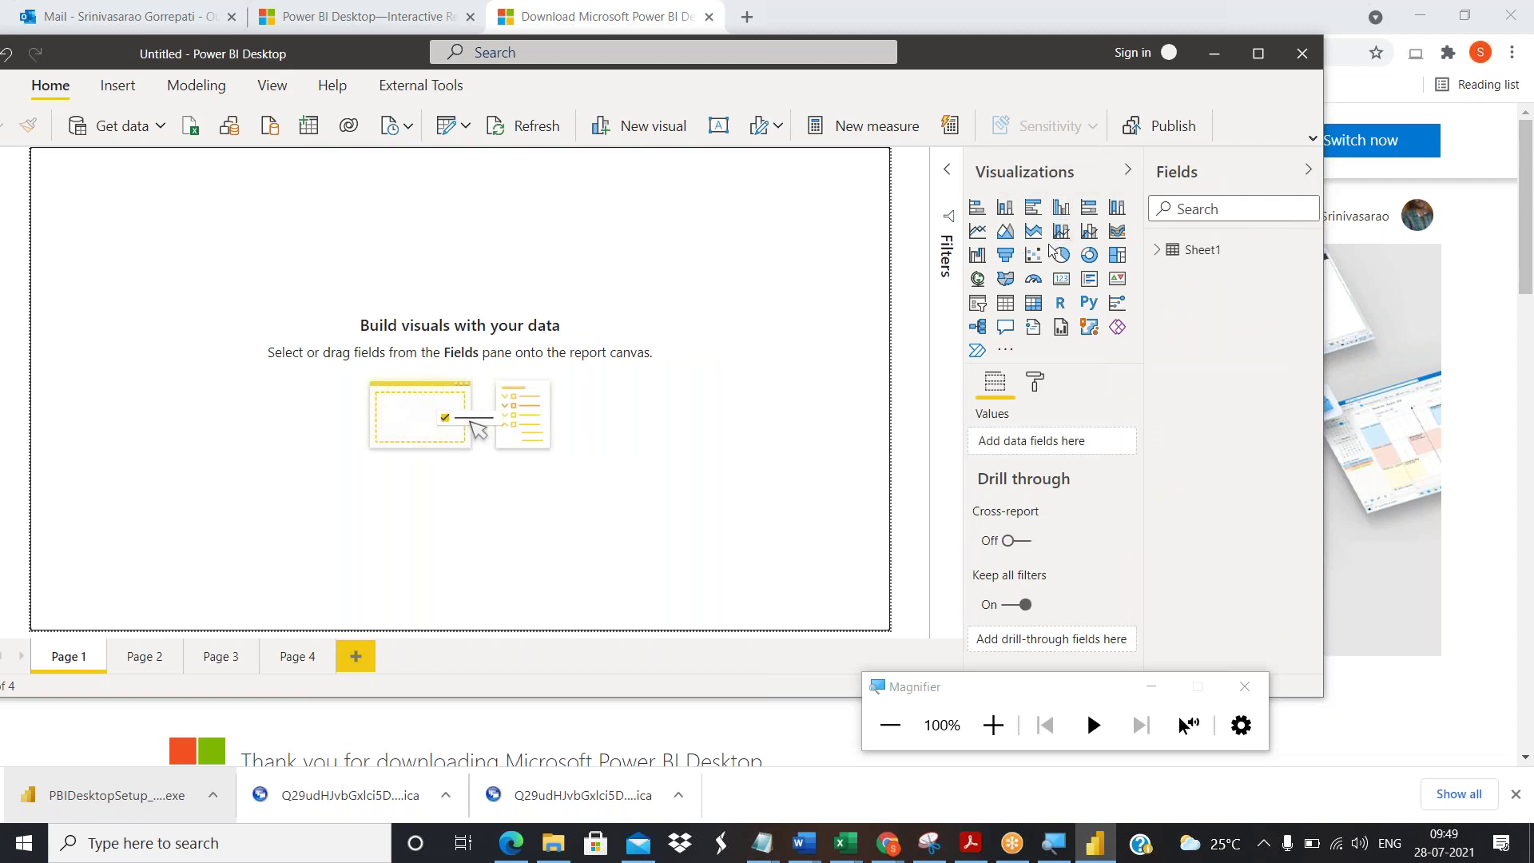
Insert a clustered column chart on Page 1 and enlarge it up to the canvas's upper edge.
left_click(1059, 211)
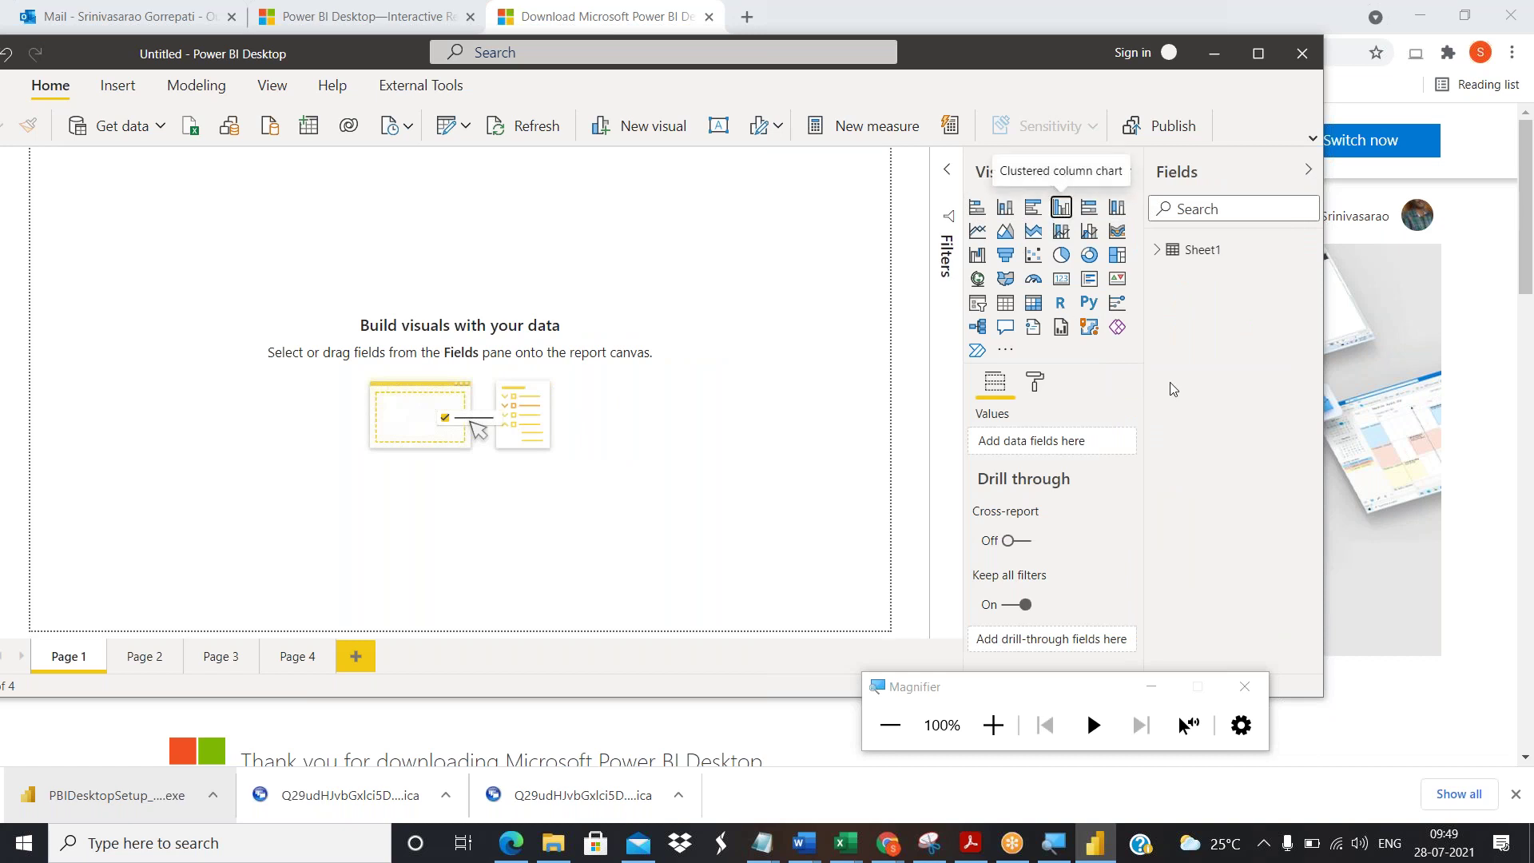
left_click_drag(112, 273, 695, 417)
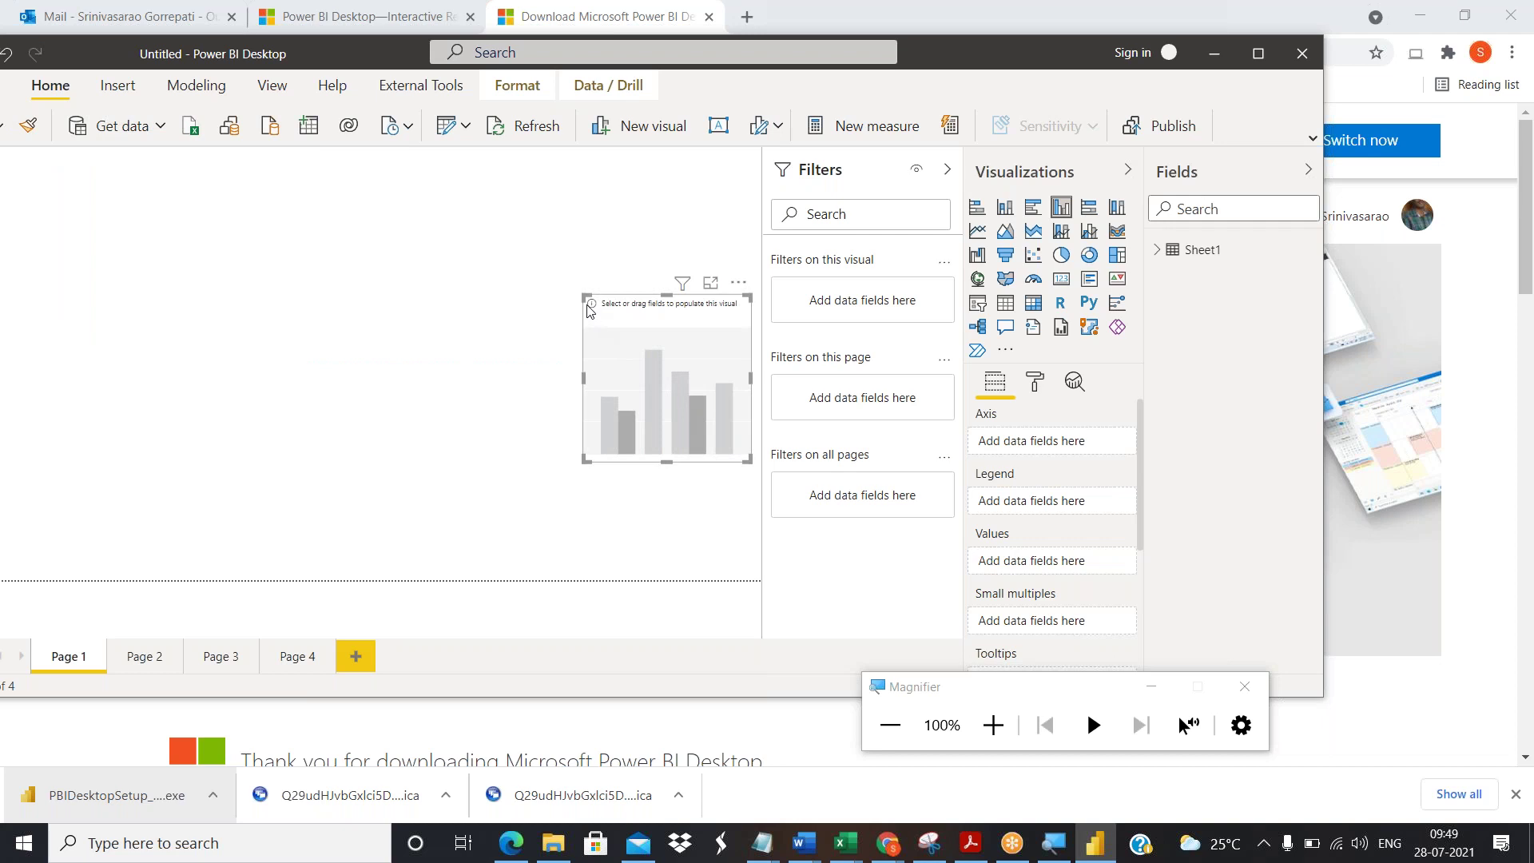
left_click_drag(586, 297, 260, 139)
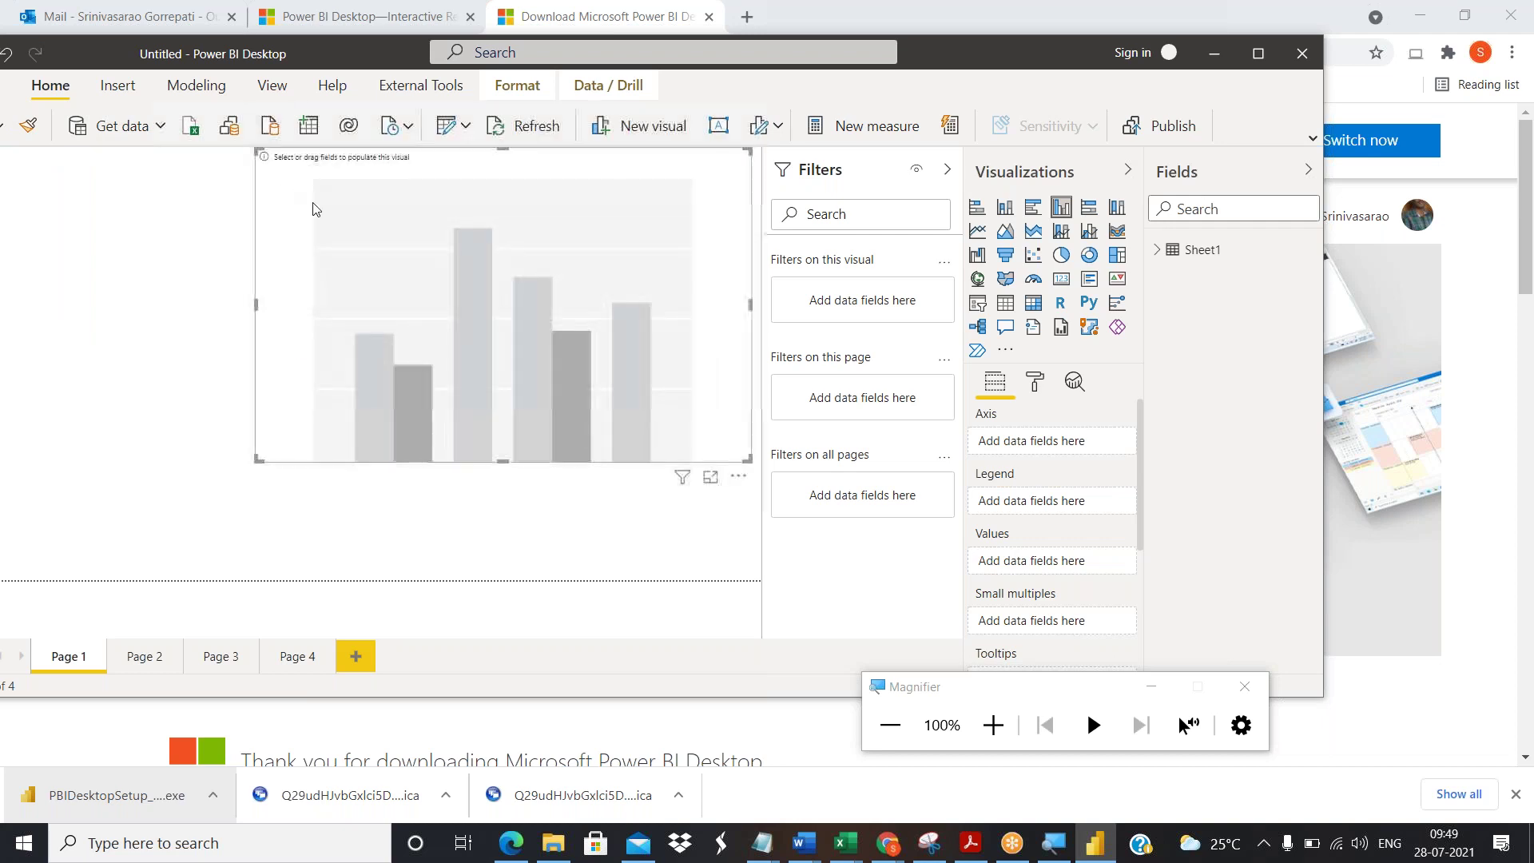
Populate the clustered column chart with Book from Sheet1 as the axis and AmountPaid as the values.
left_click(1164, 253)
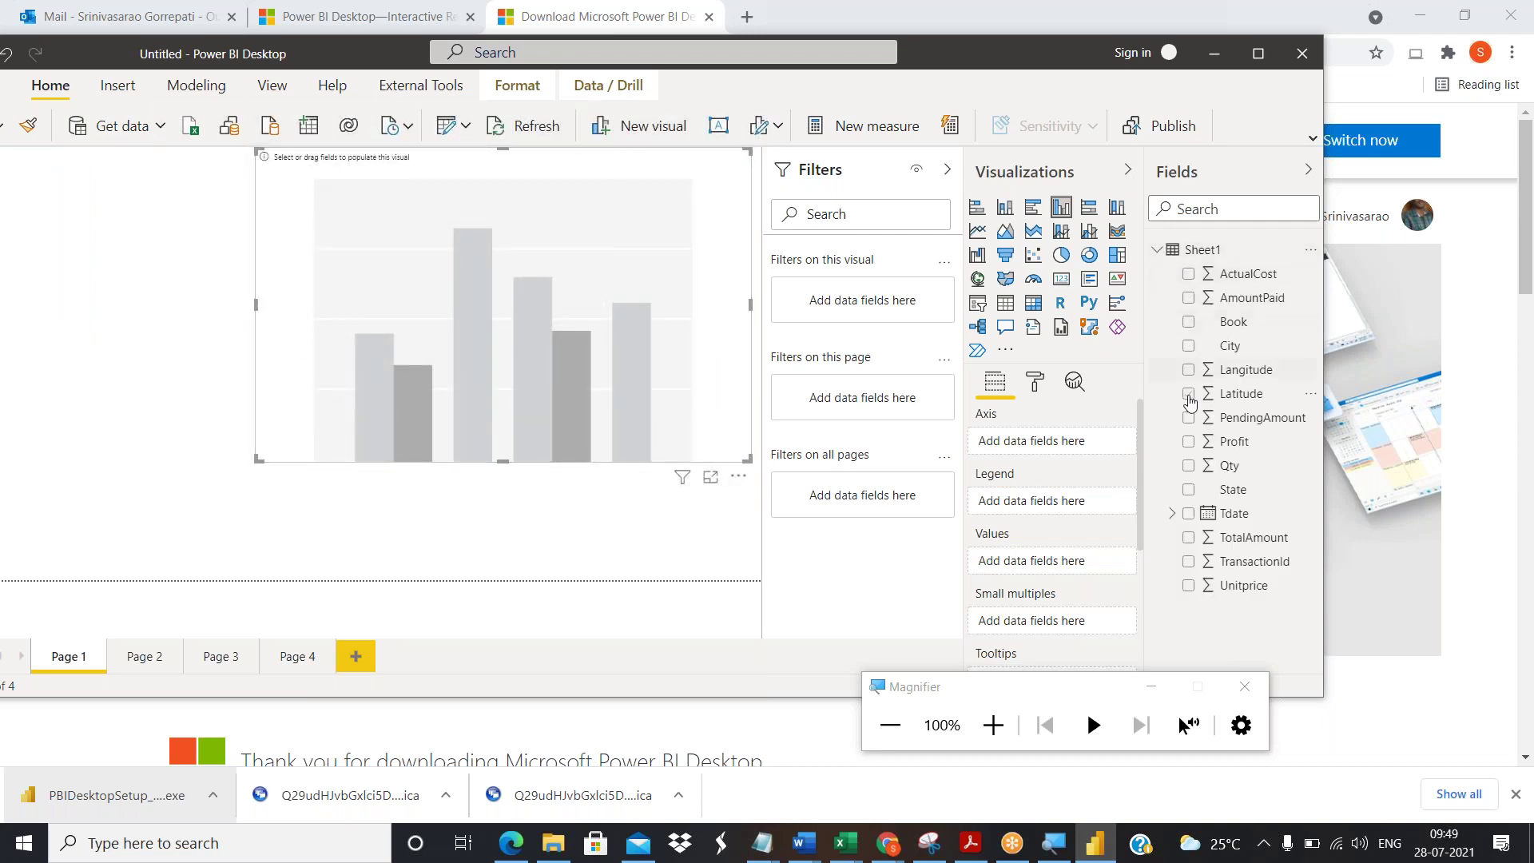
left_click_drag(1230, 328, 724, 326)
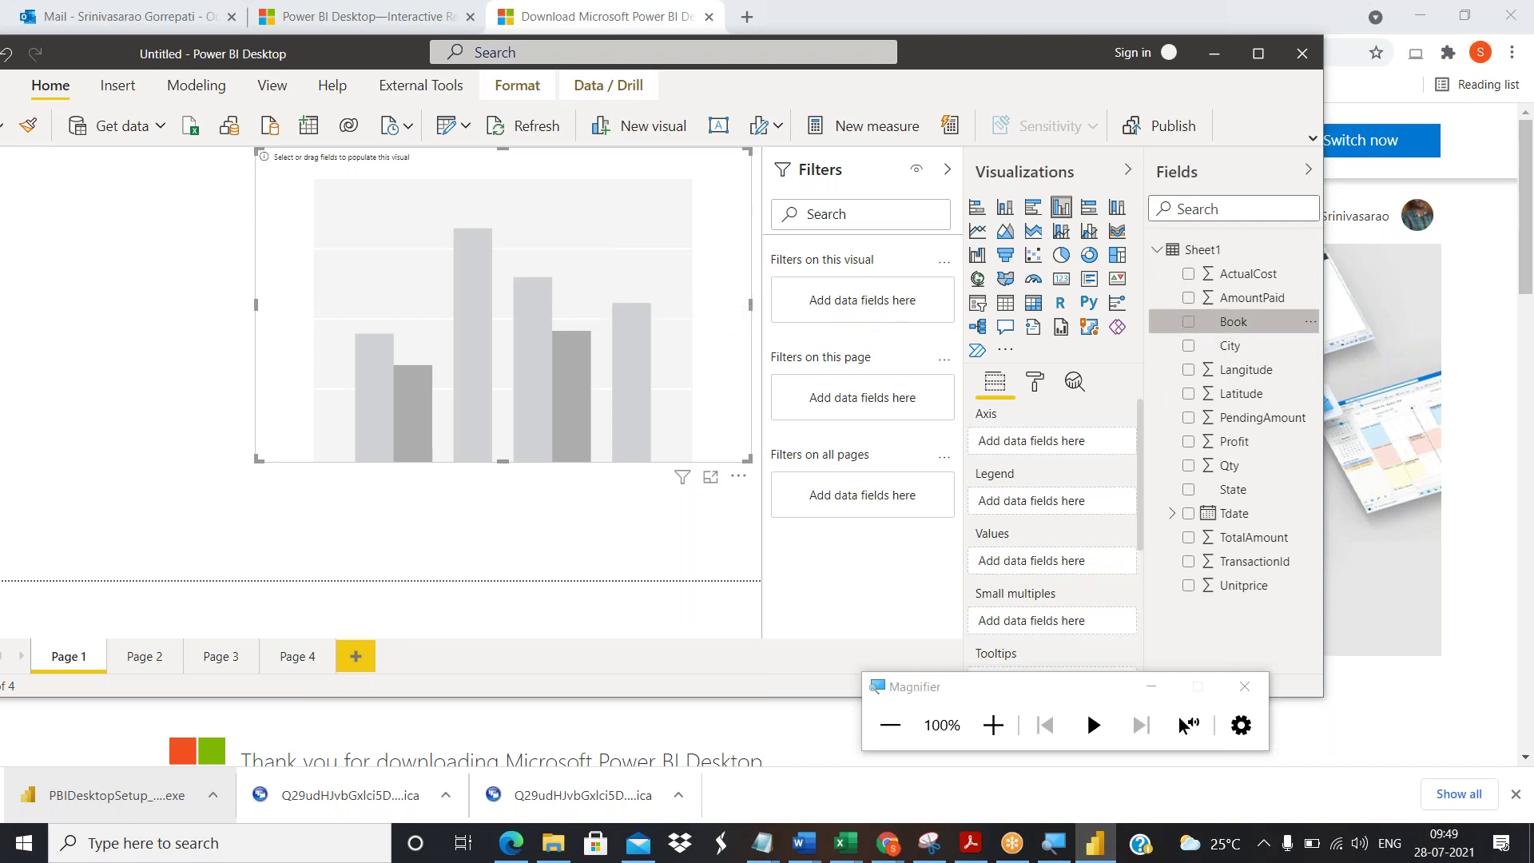
left_click_drag(1218, 298, 697, 362)
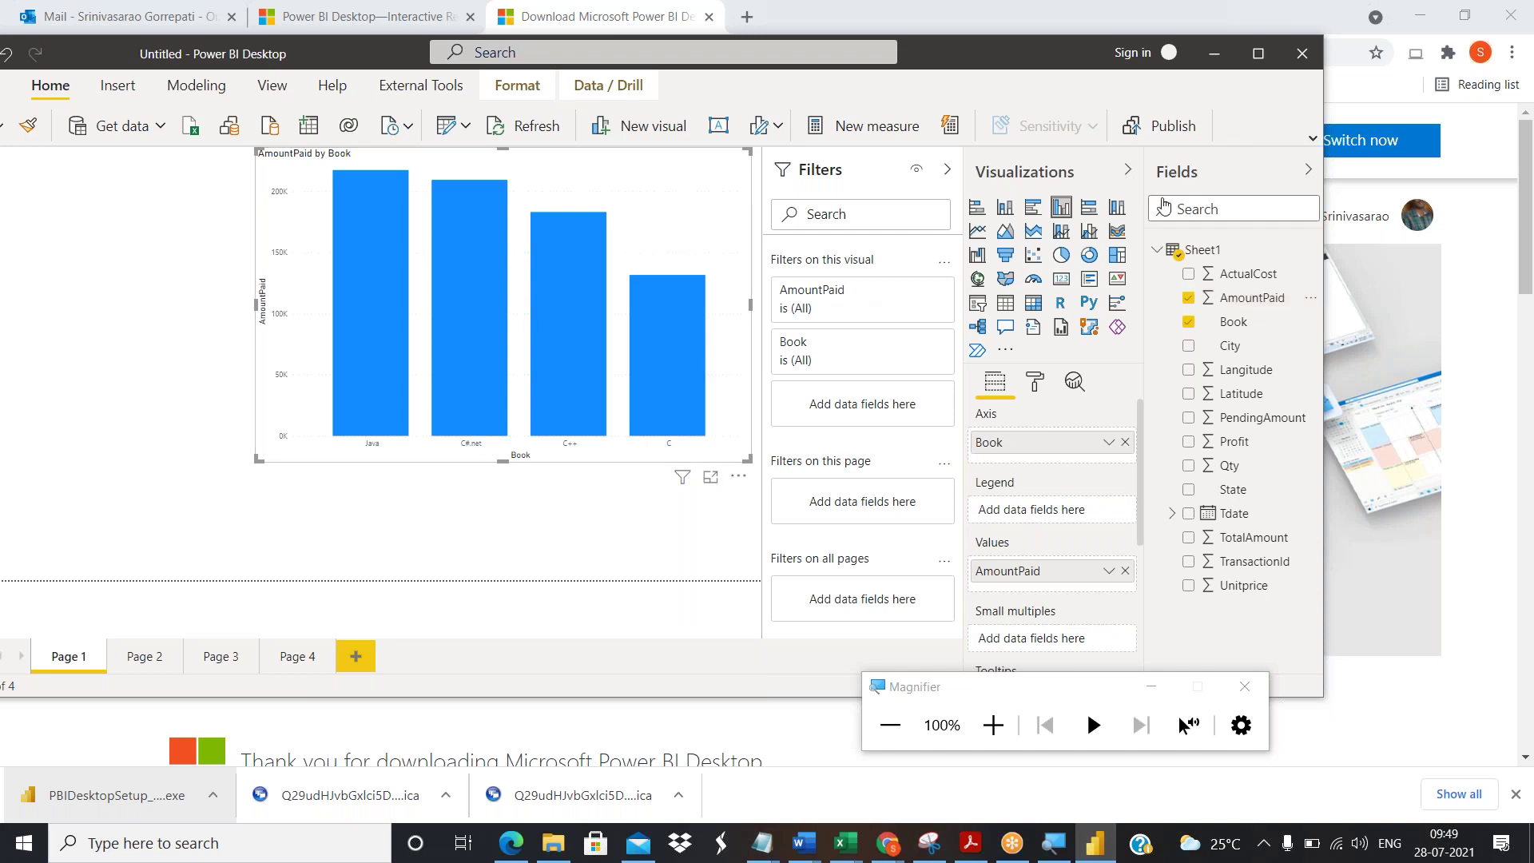
Convert the AmountPaid by Book visual to a pie chart, trying the table format in between.
left_click(1063, 257)
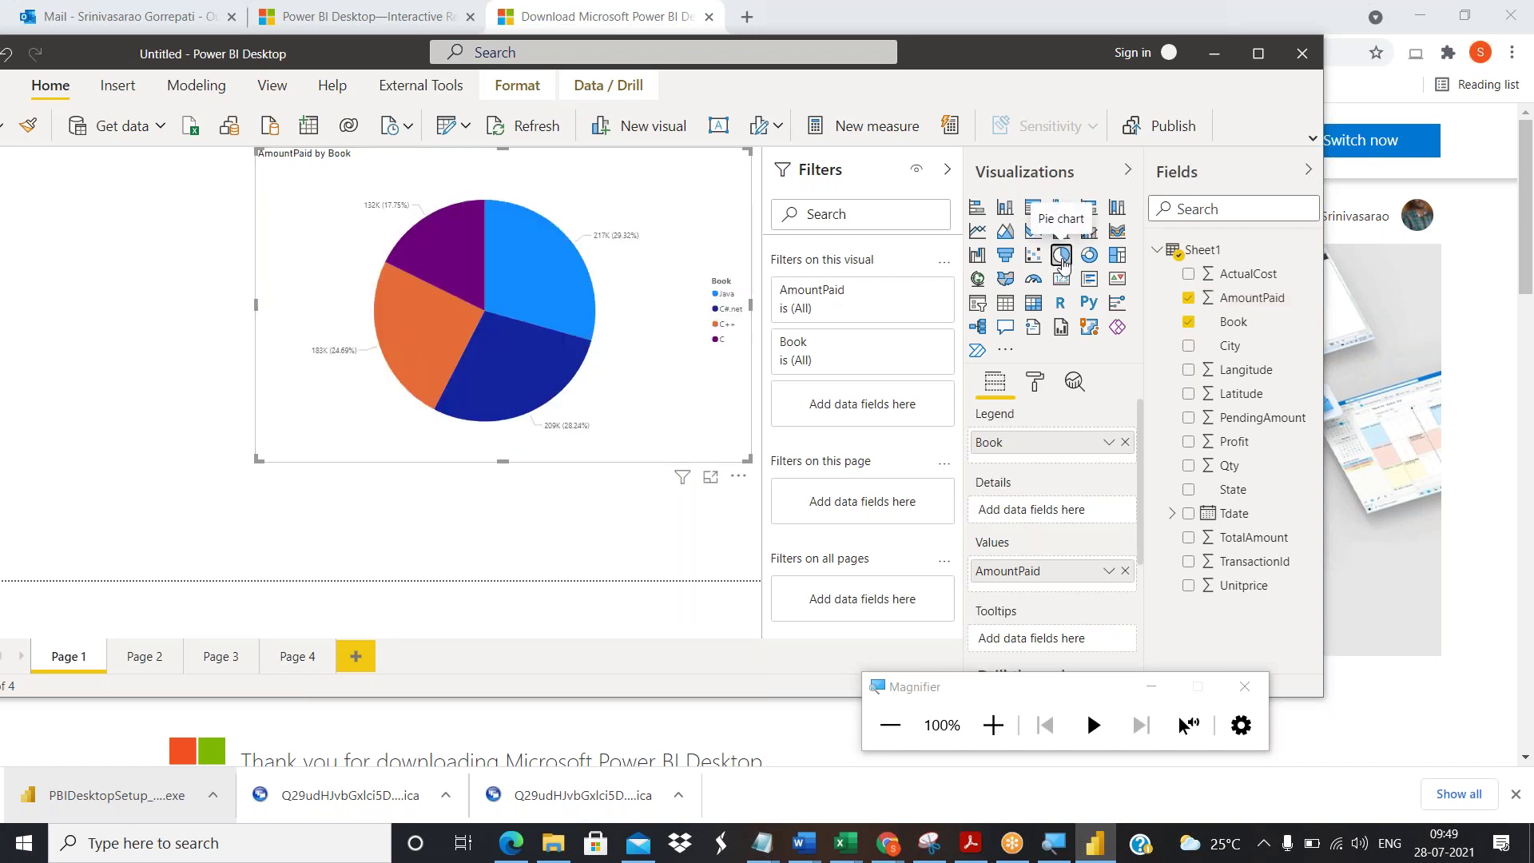
left_click(1004, 308)
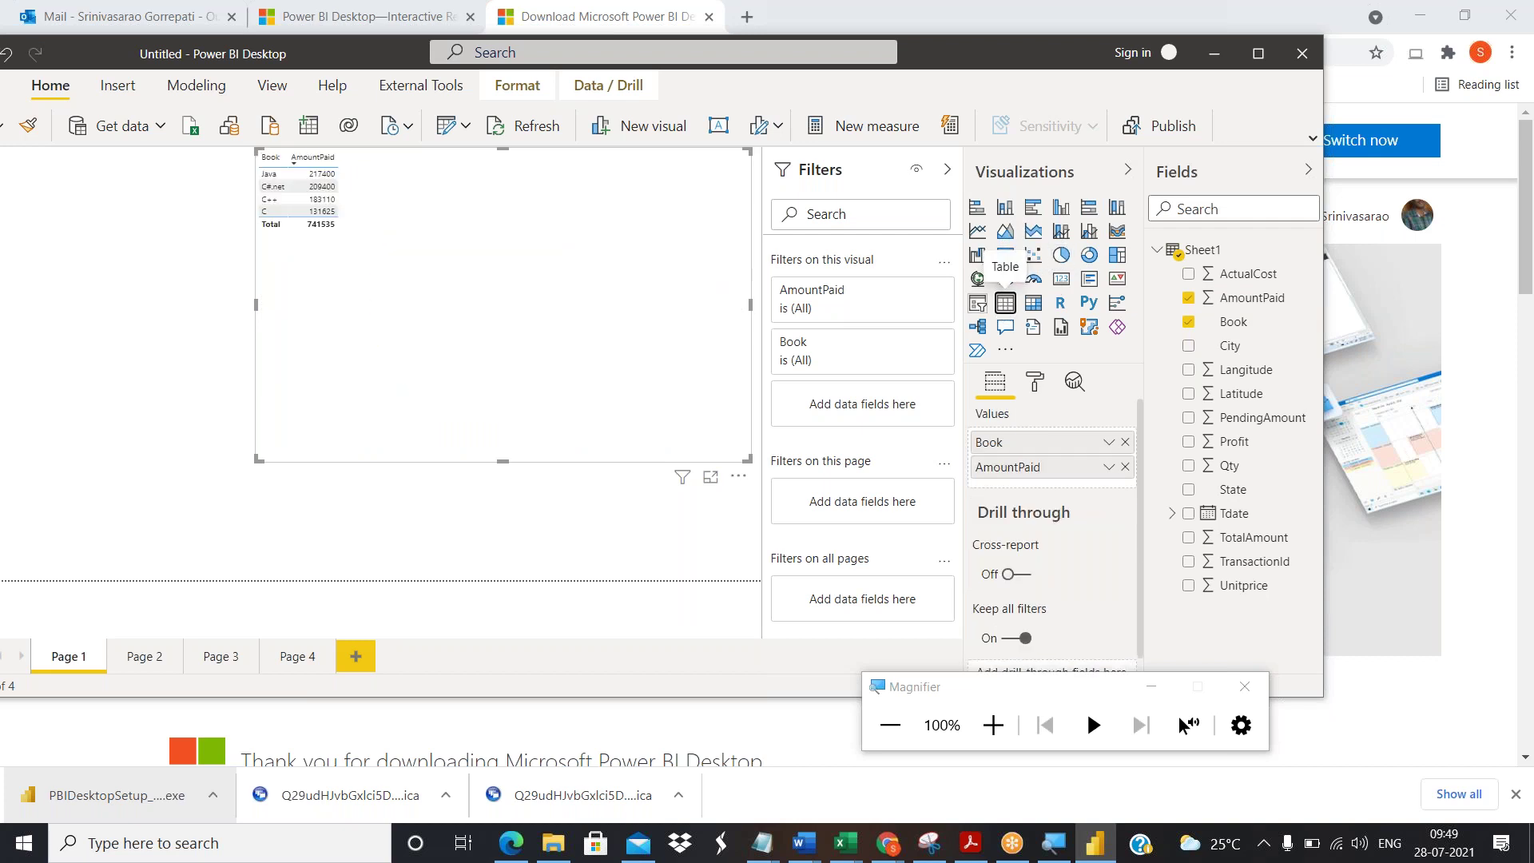
left_click(1060, 255)
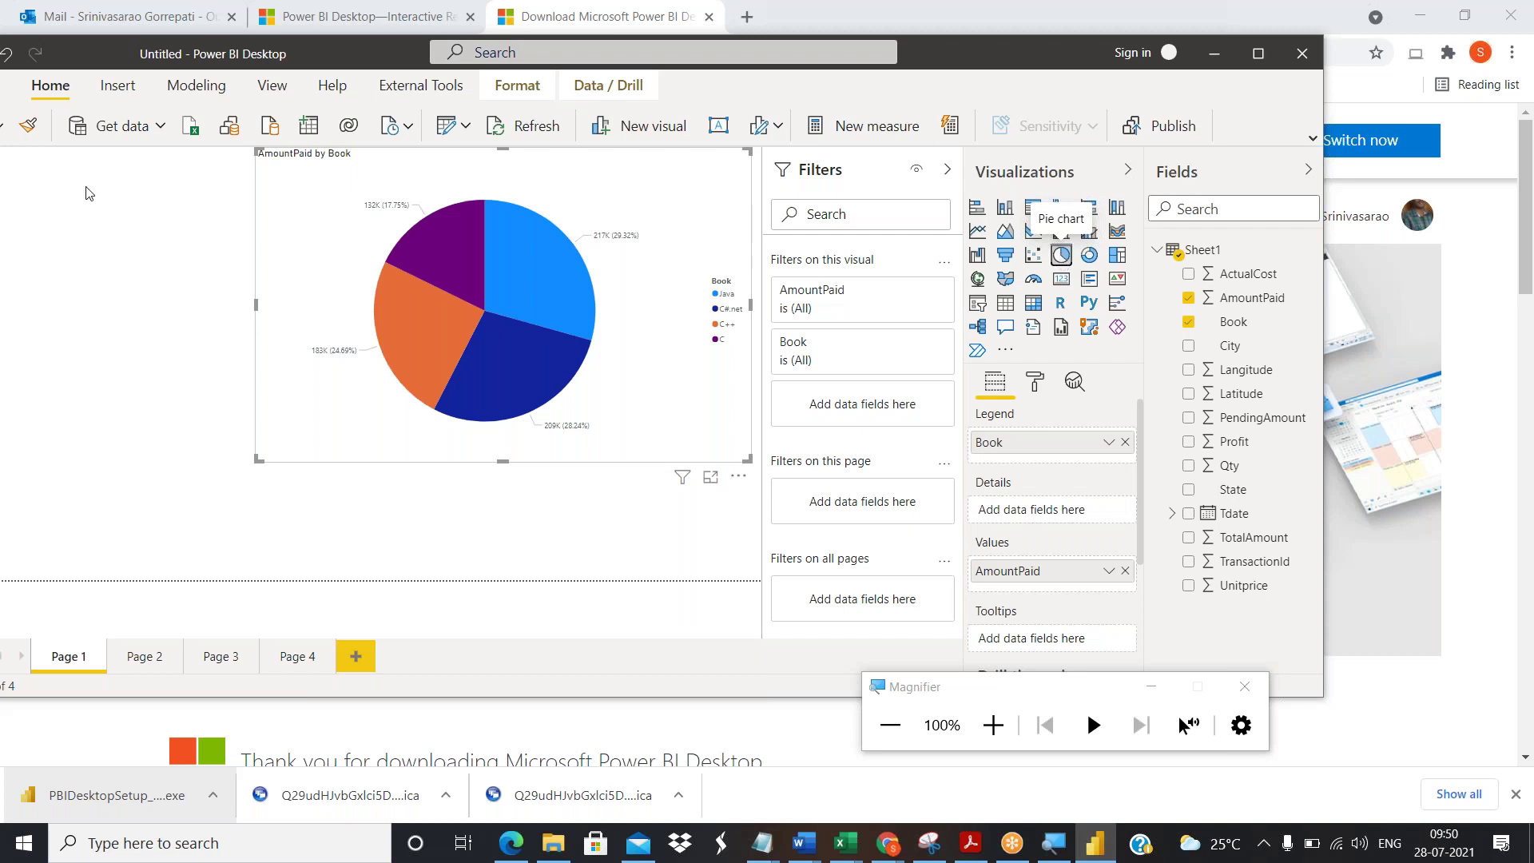
Look through Page 2, Page 3 and Page 4 of the report.
left_click(137, 663)
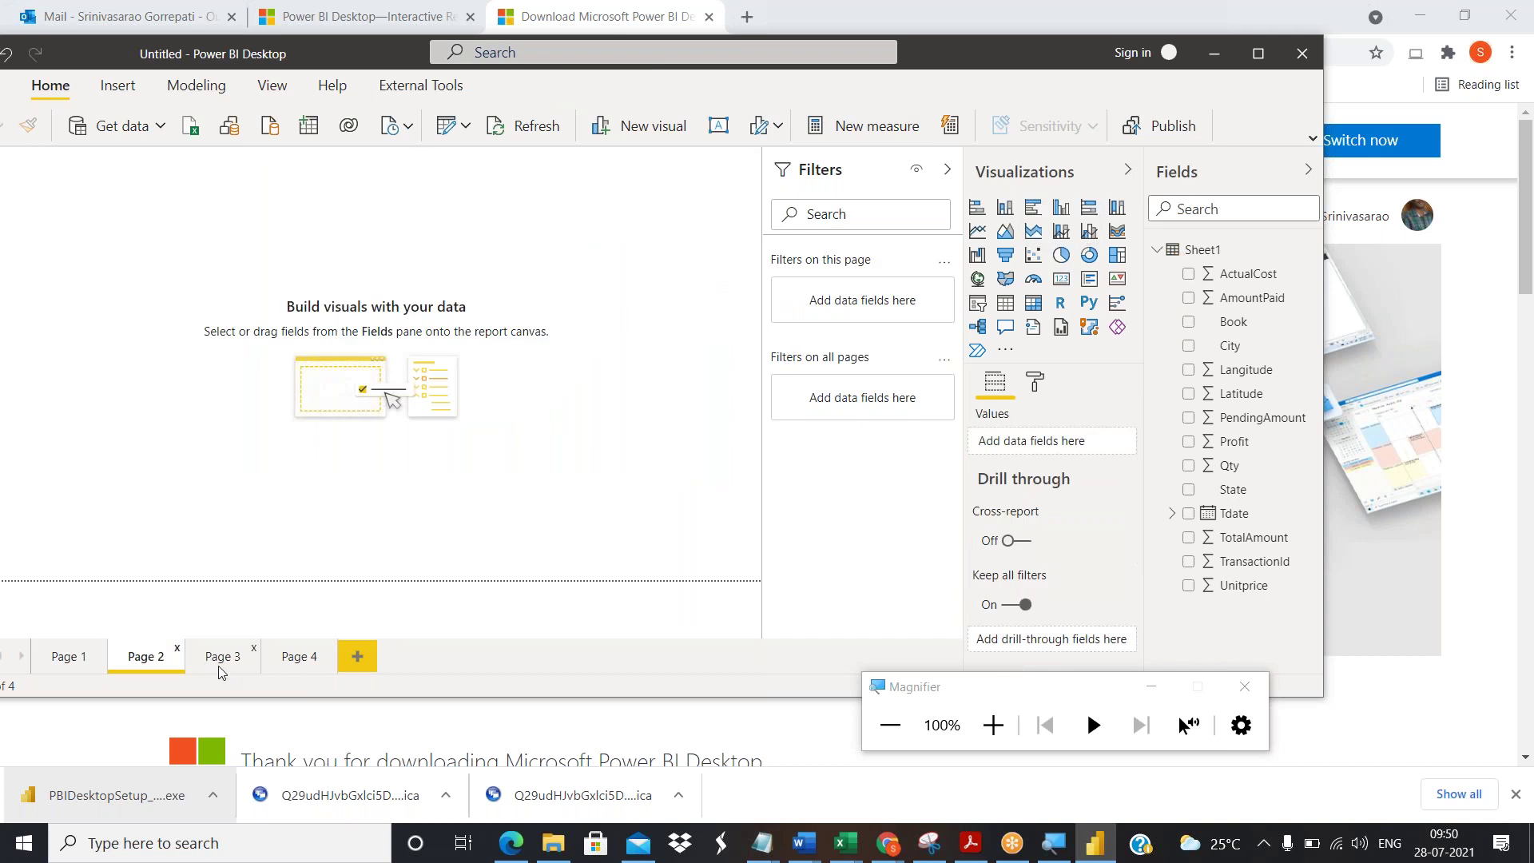
left_click(239, 665)
left_click(289, 661)
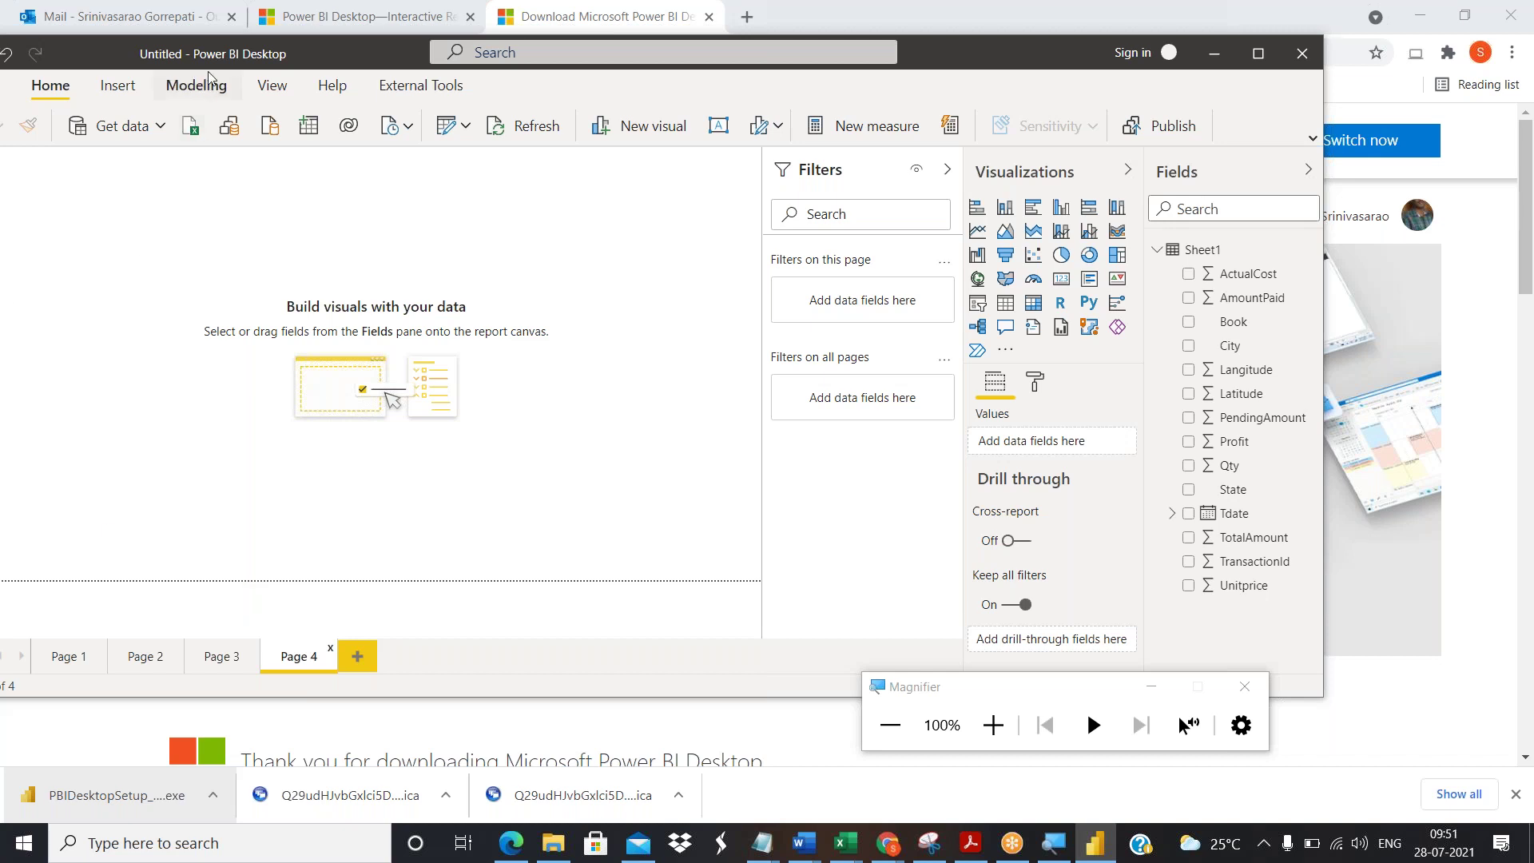
Look through the Data view with Sheet1's field list expanded and the Model view, and return to the Report view.
left_click_drag(223, 58, 350, 57)
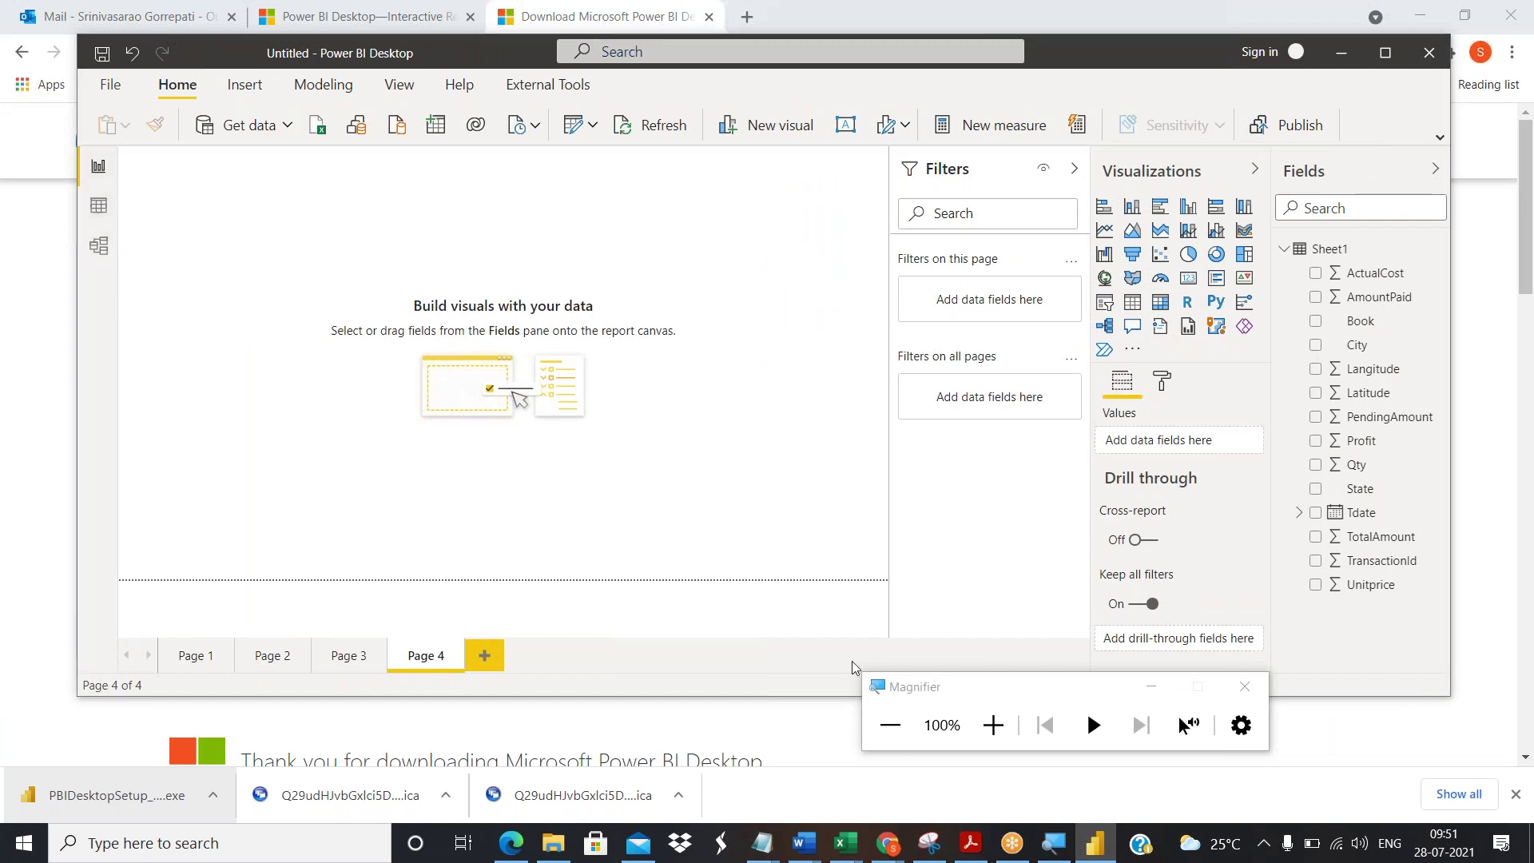
left_click(975, 723)
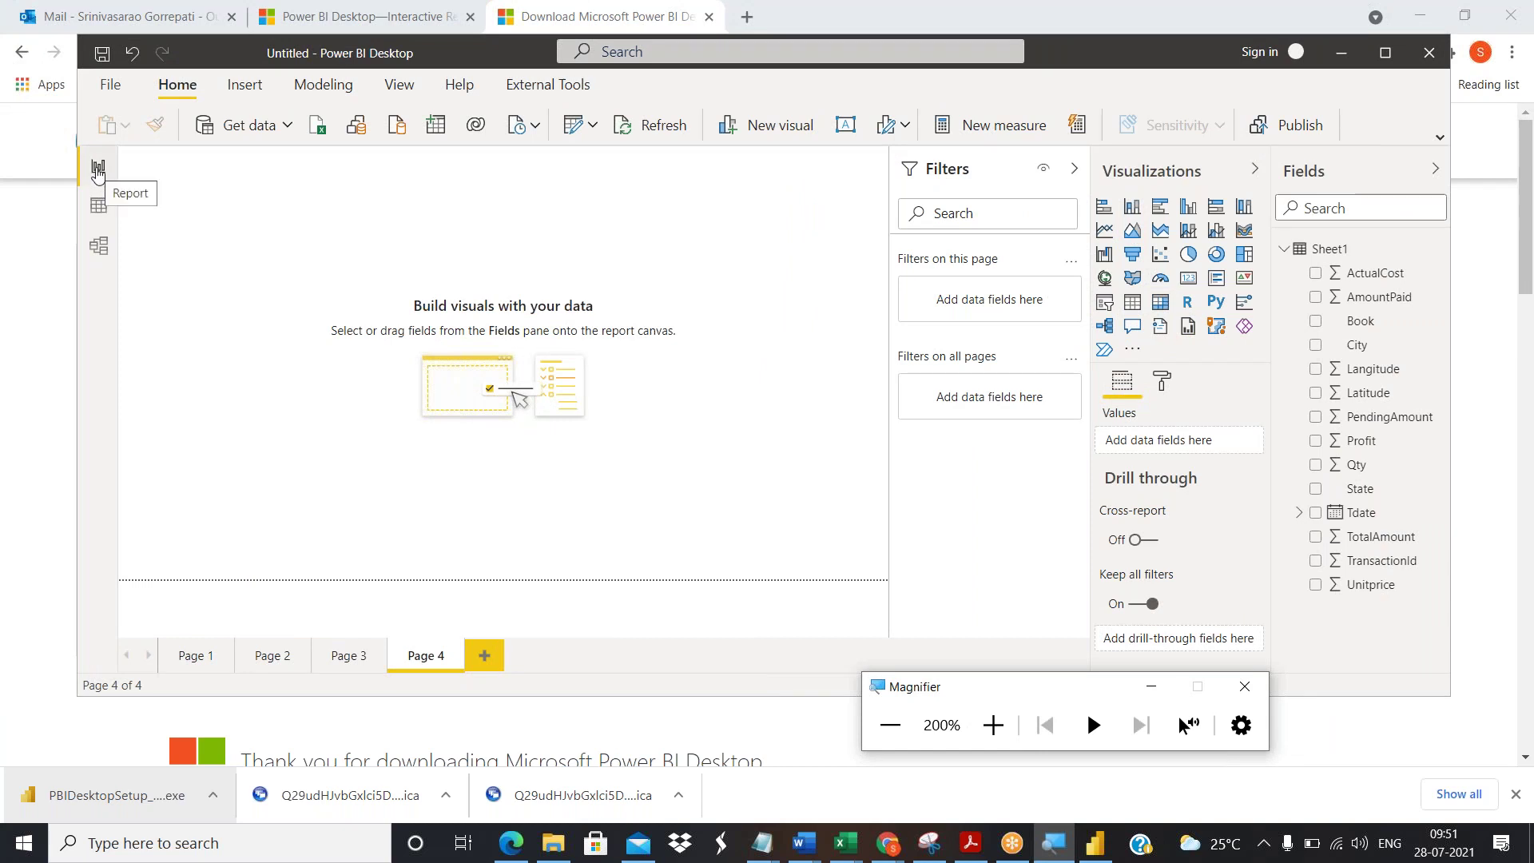
left_click_drag(252, 46, 312, 38)
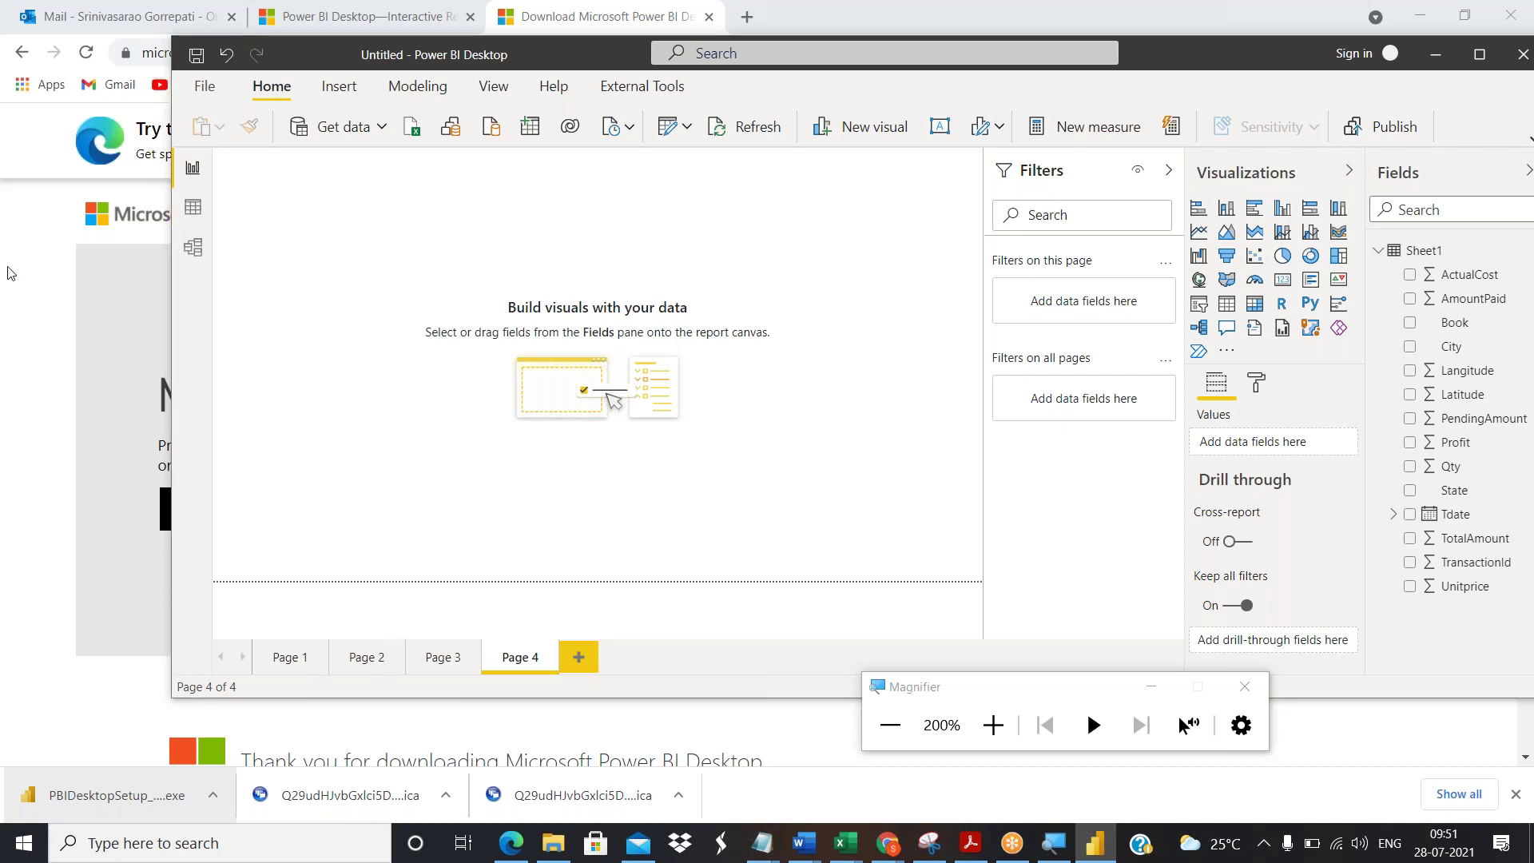
left_click(192, 212)
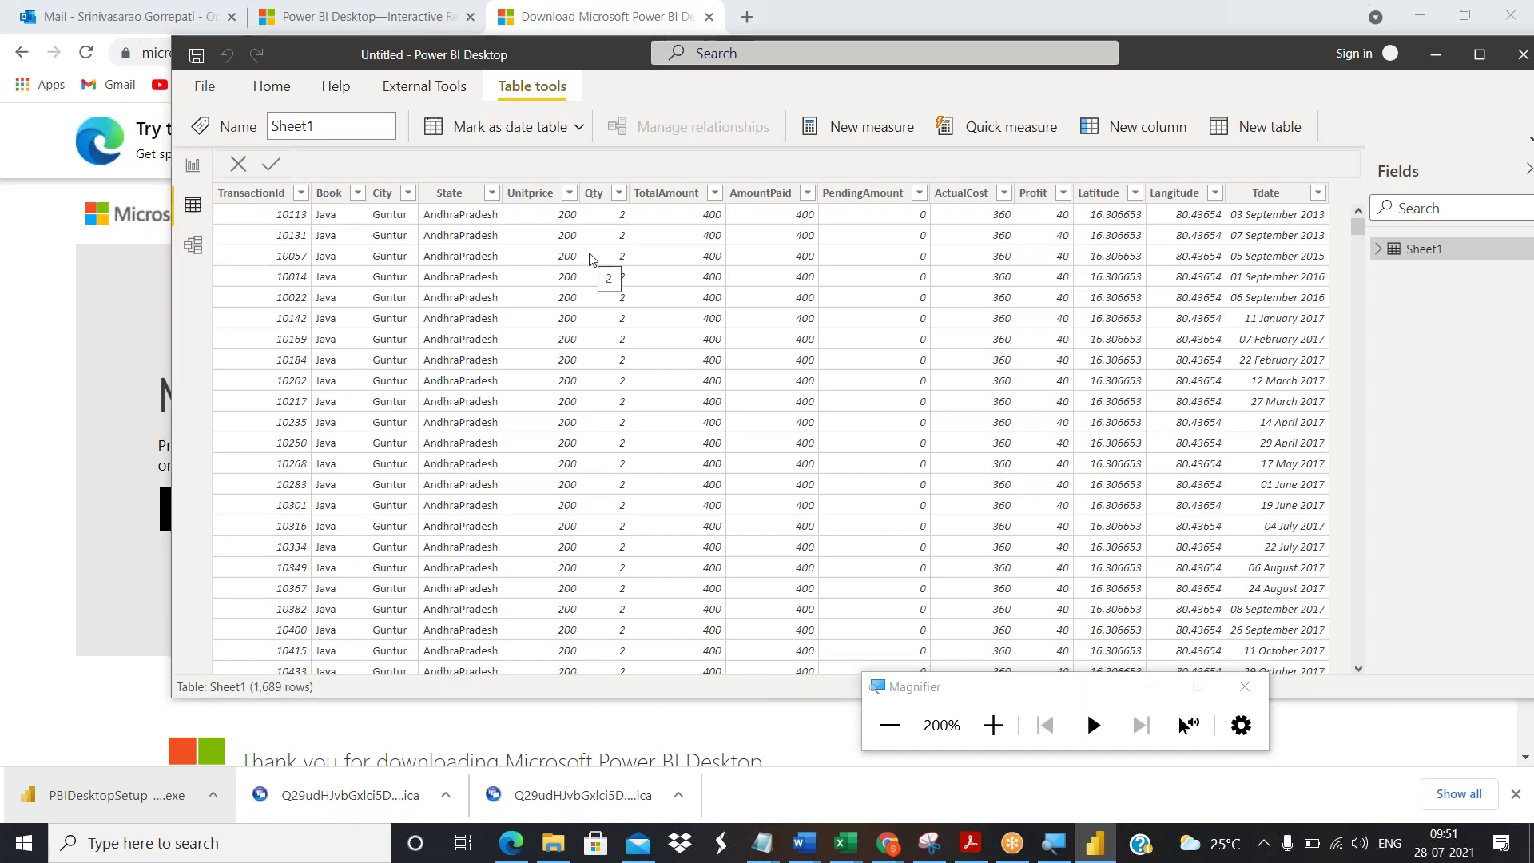
left_click(1385, 250)
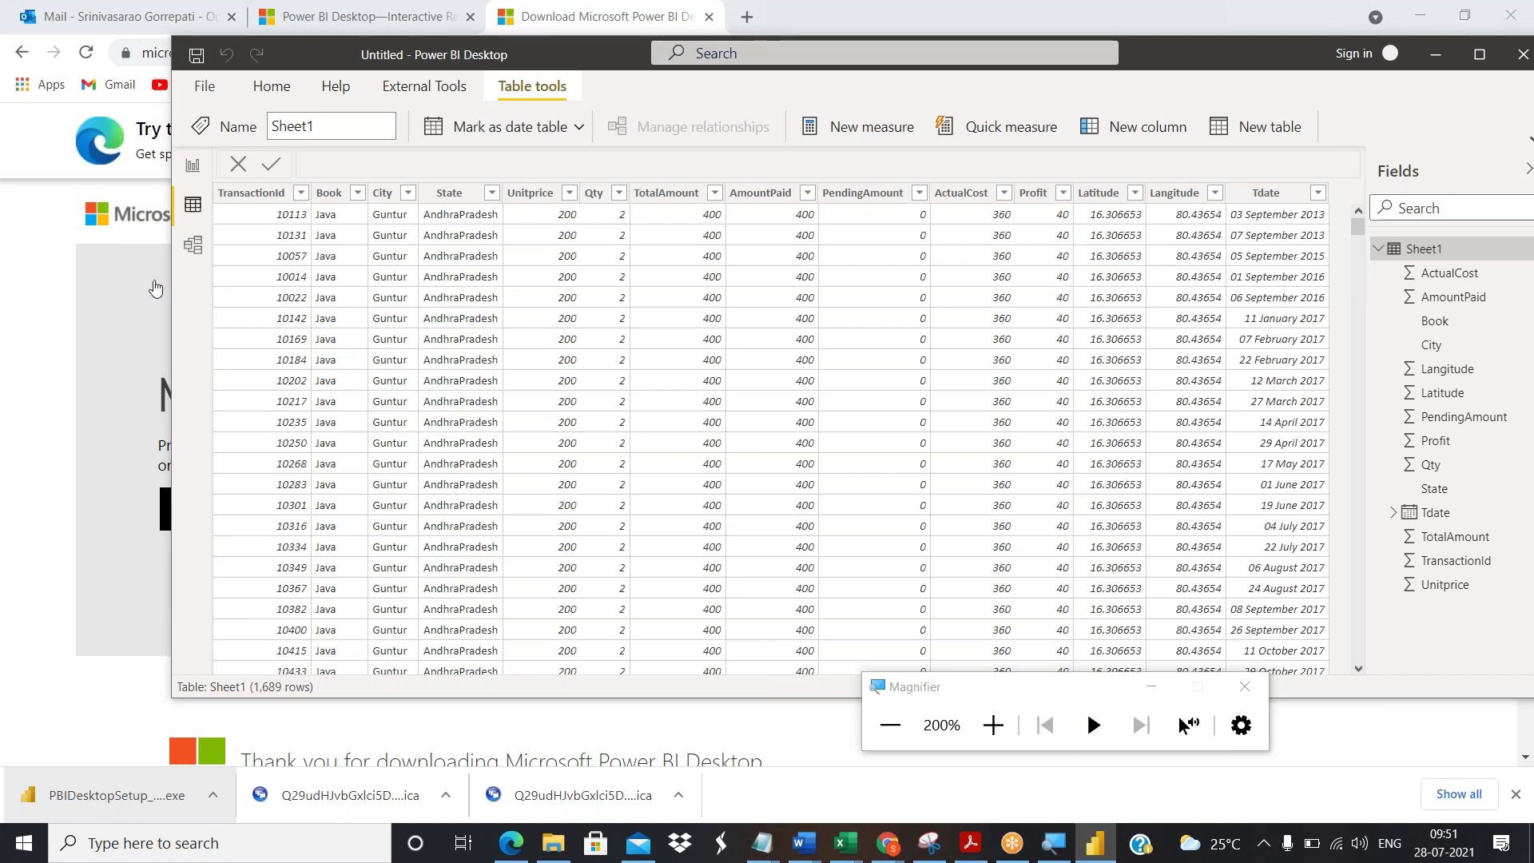
left_click(193, 245)
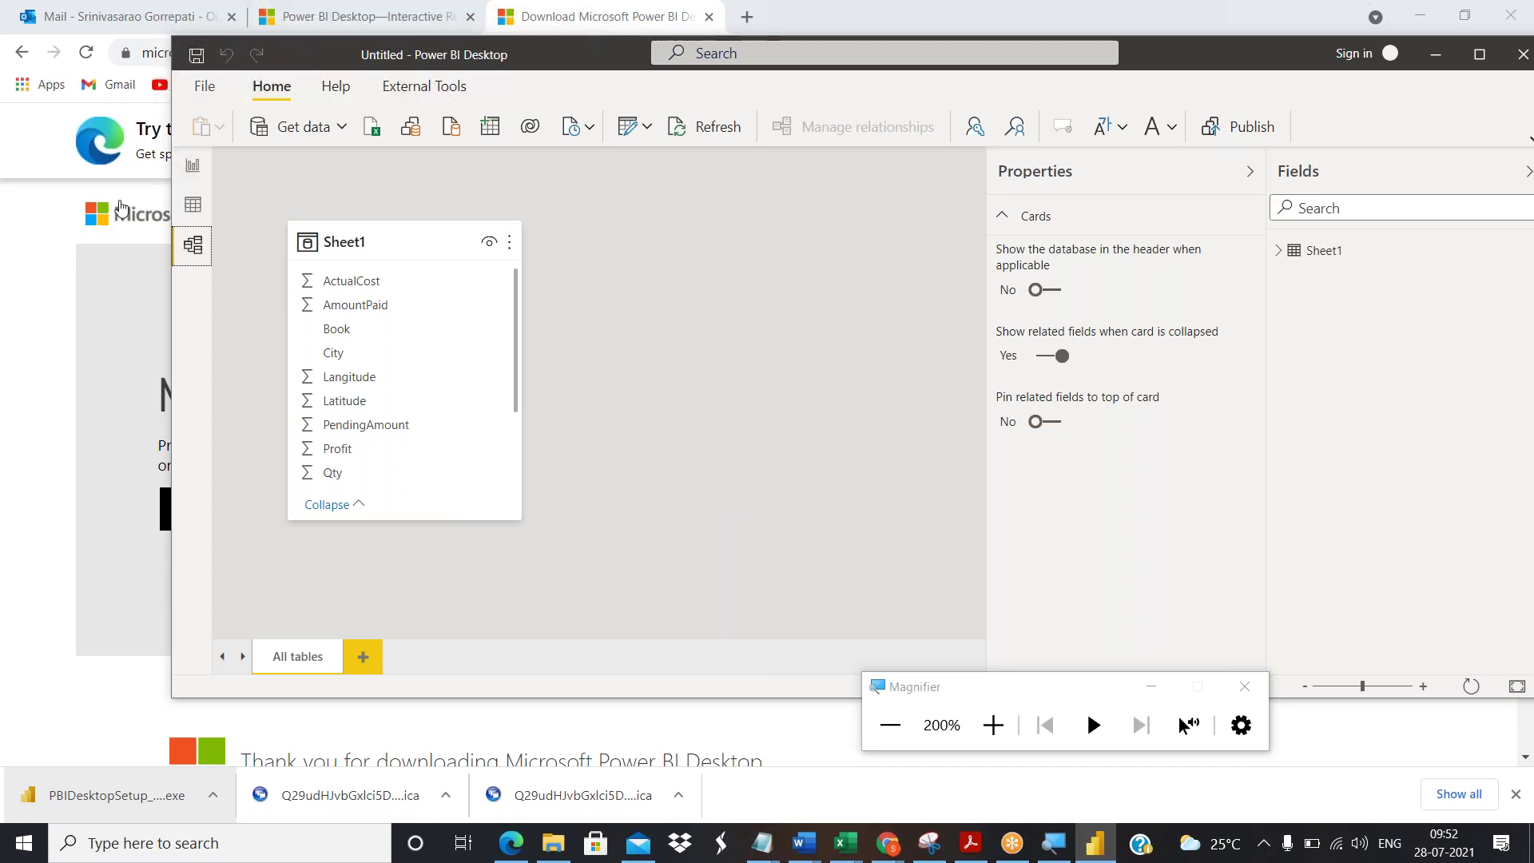
left_click(193, 167)
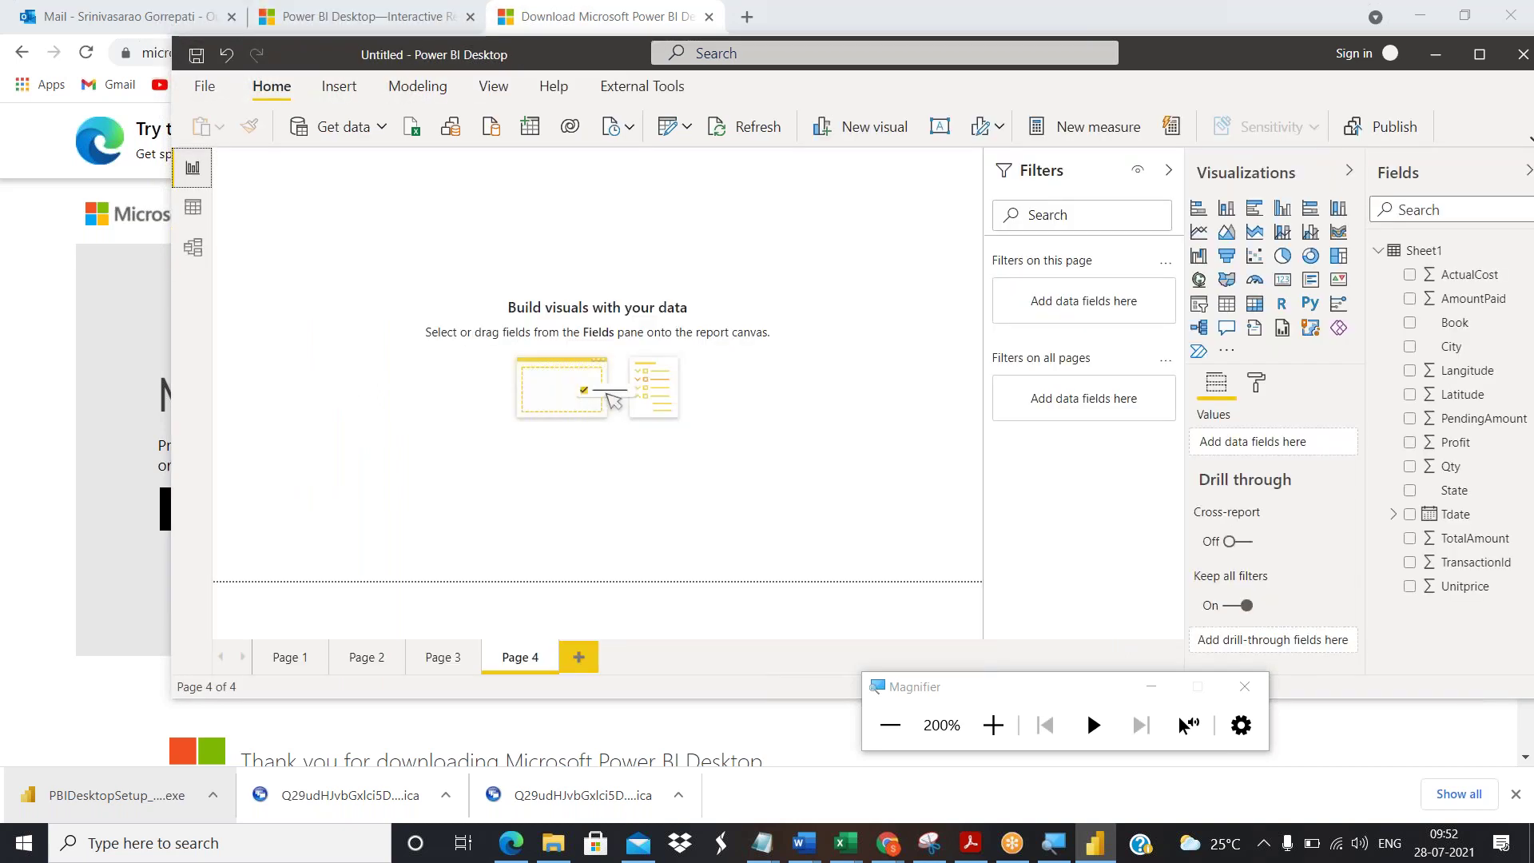
Maximize Power BI Desktop and review the common data sources, the Page 1 pie chart, and the Data and Model views.
double_click(536, 63)
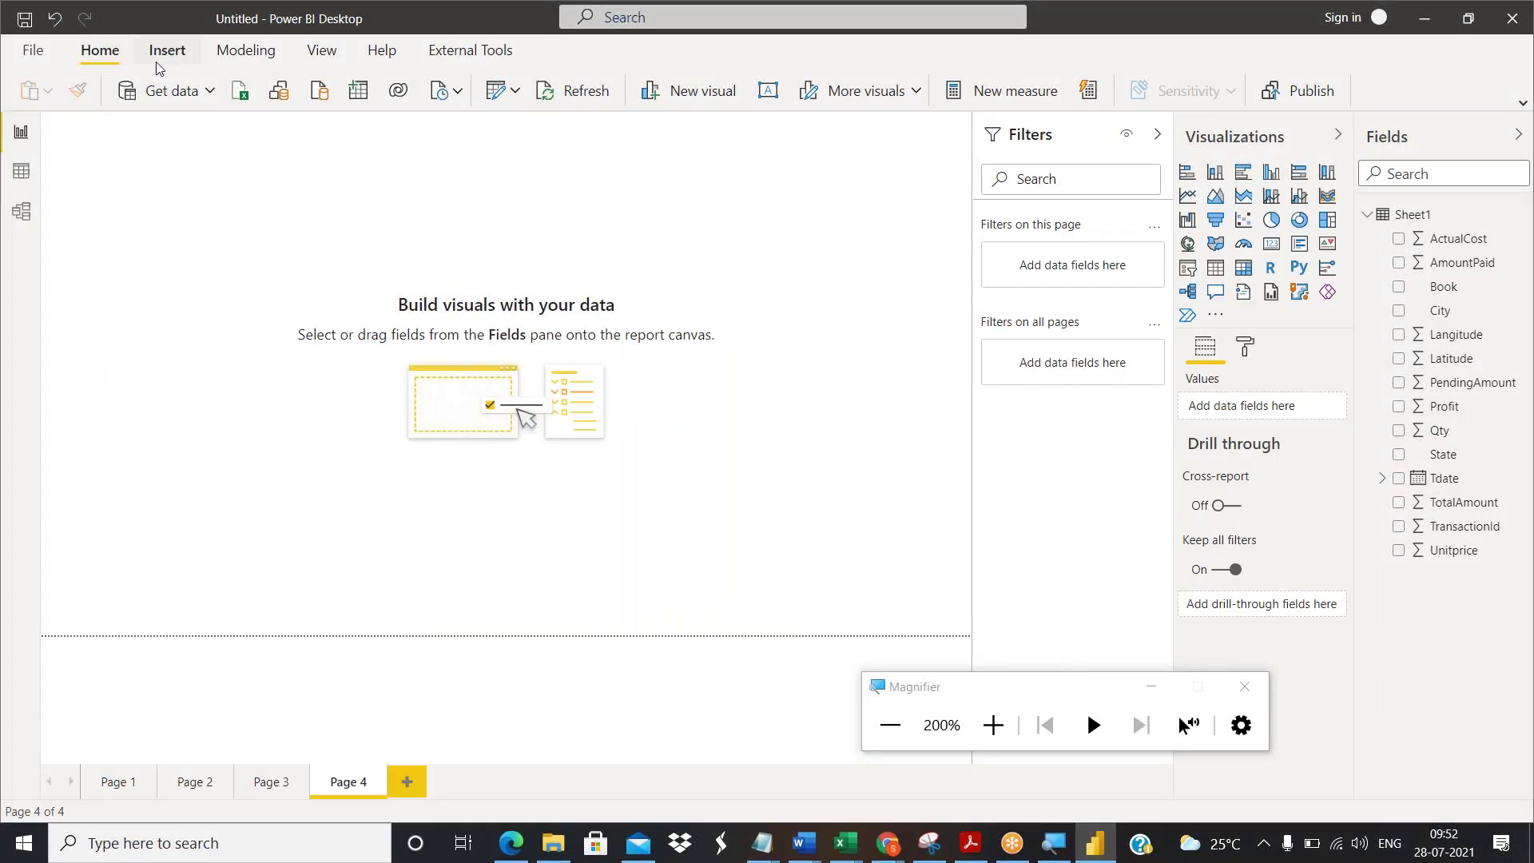
left_click(211, 93)
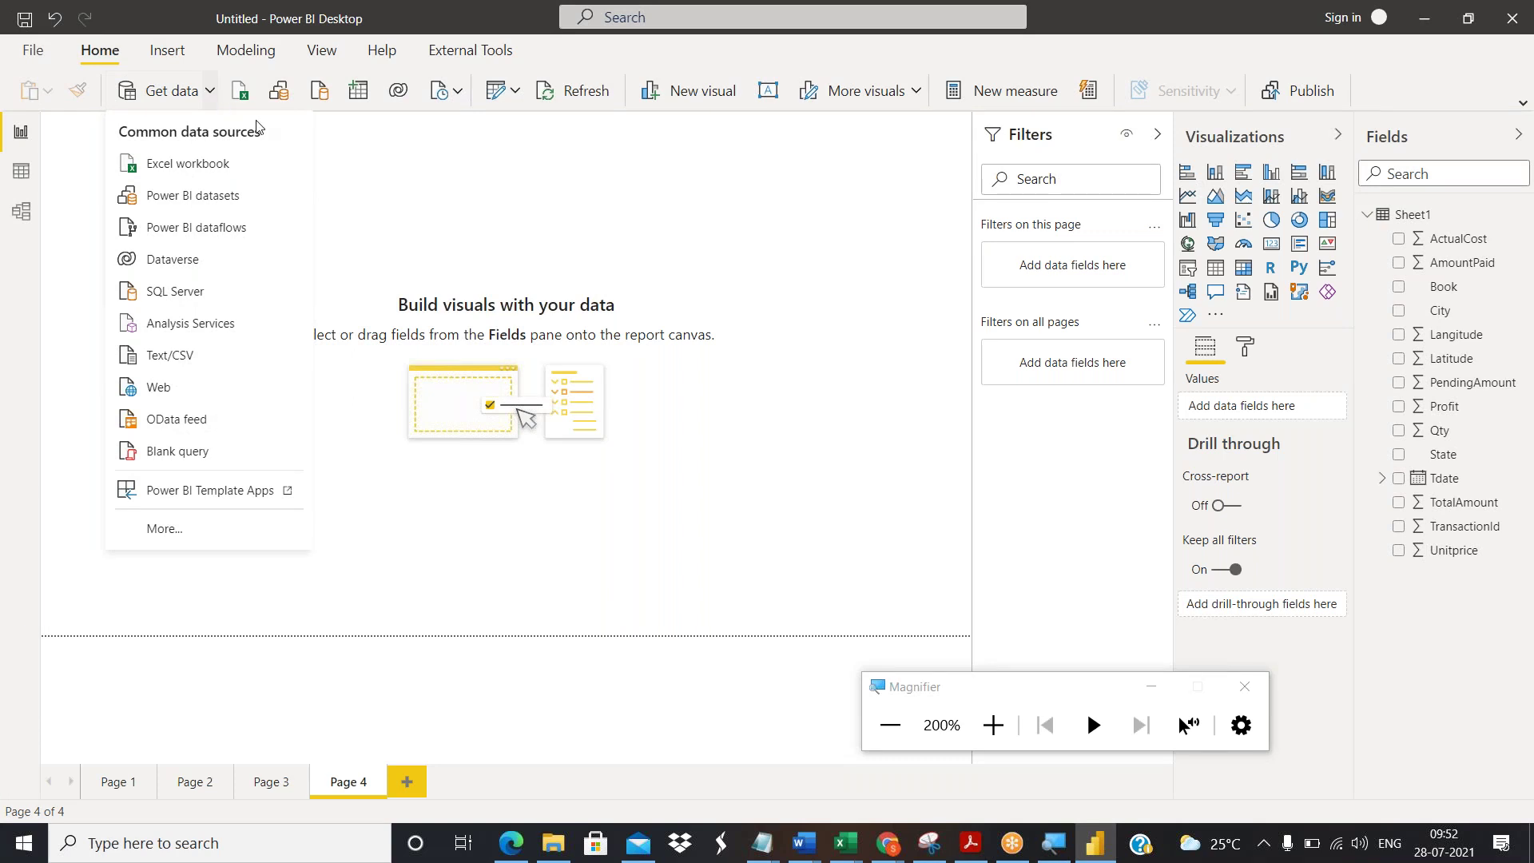
left_click(211, 92)
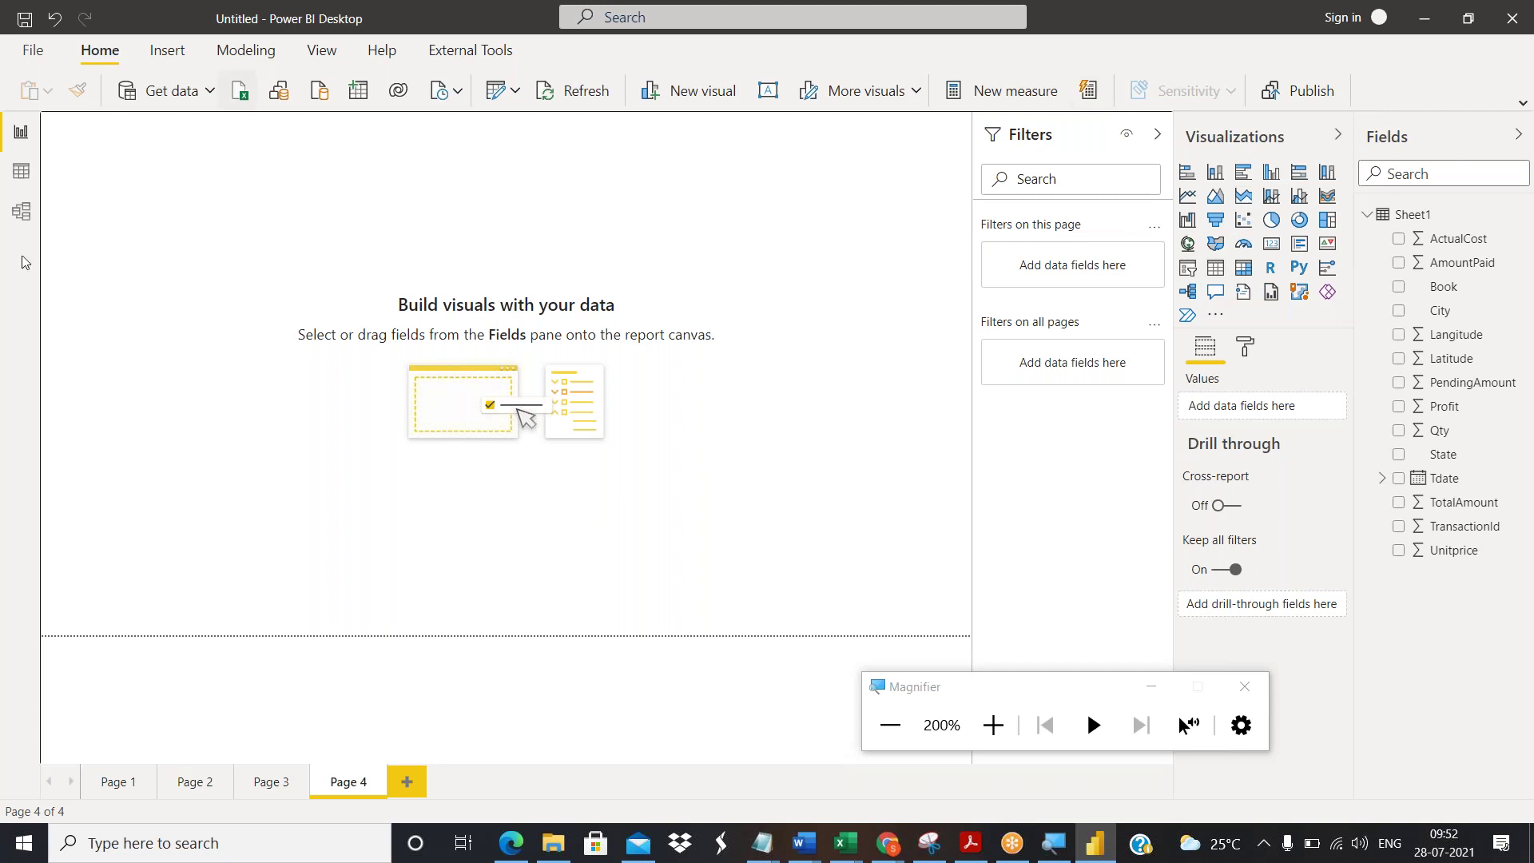
left_click(128, 782)
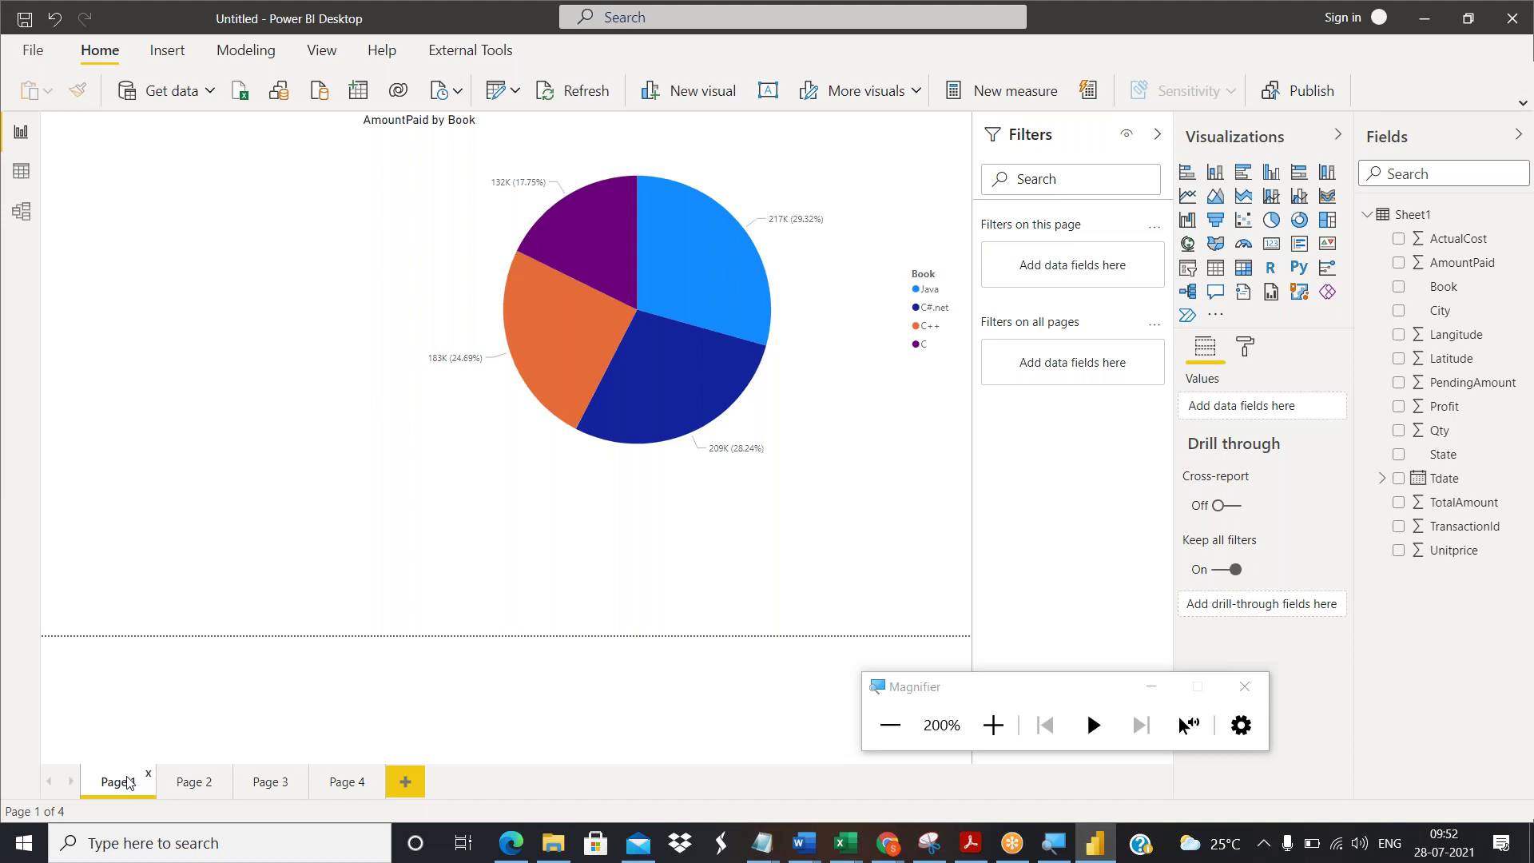
left_click(24, 171)
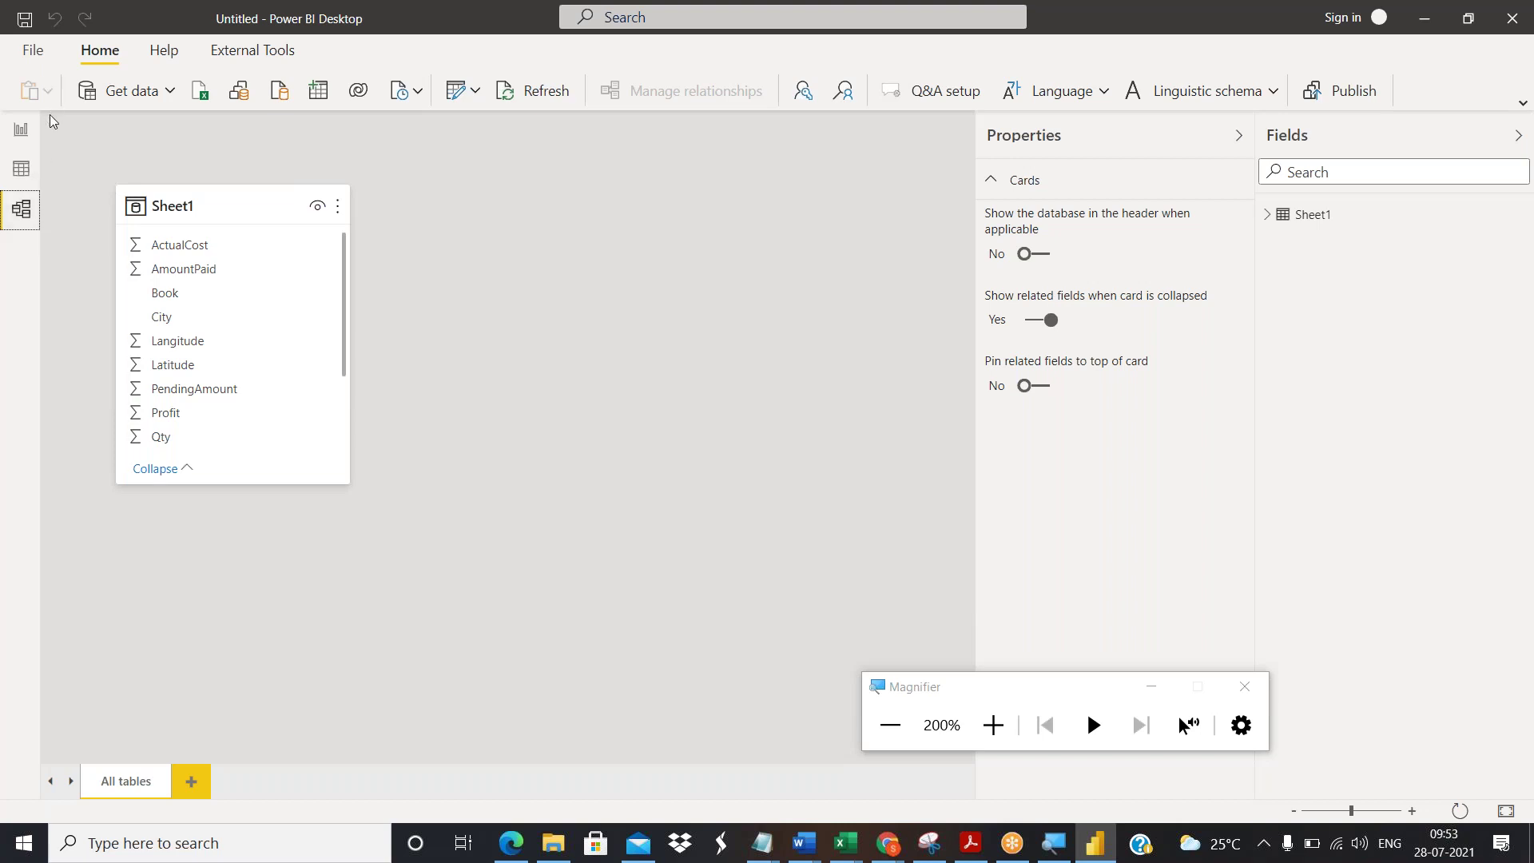
left_click(11, 129)
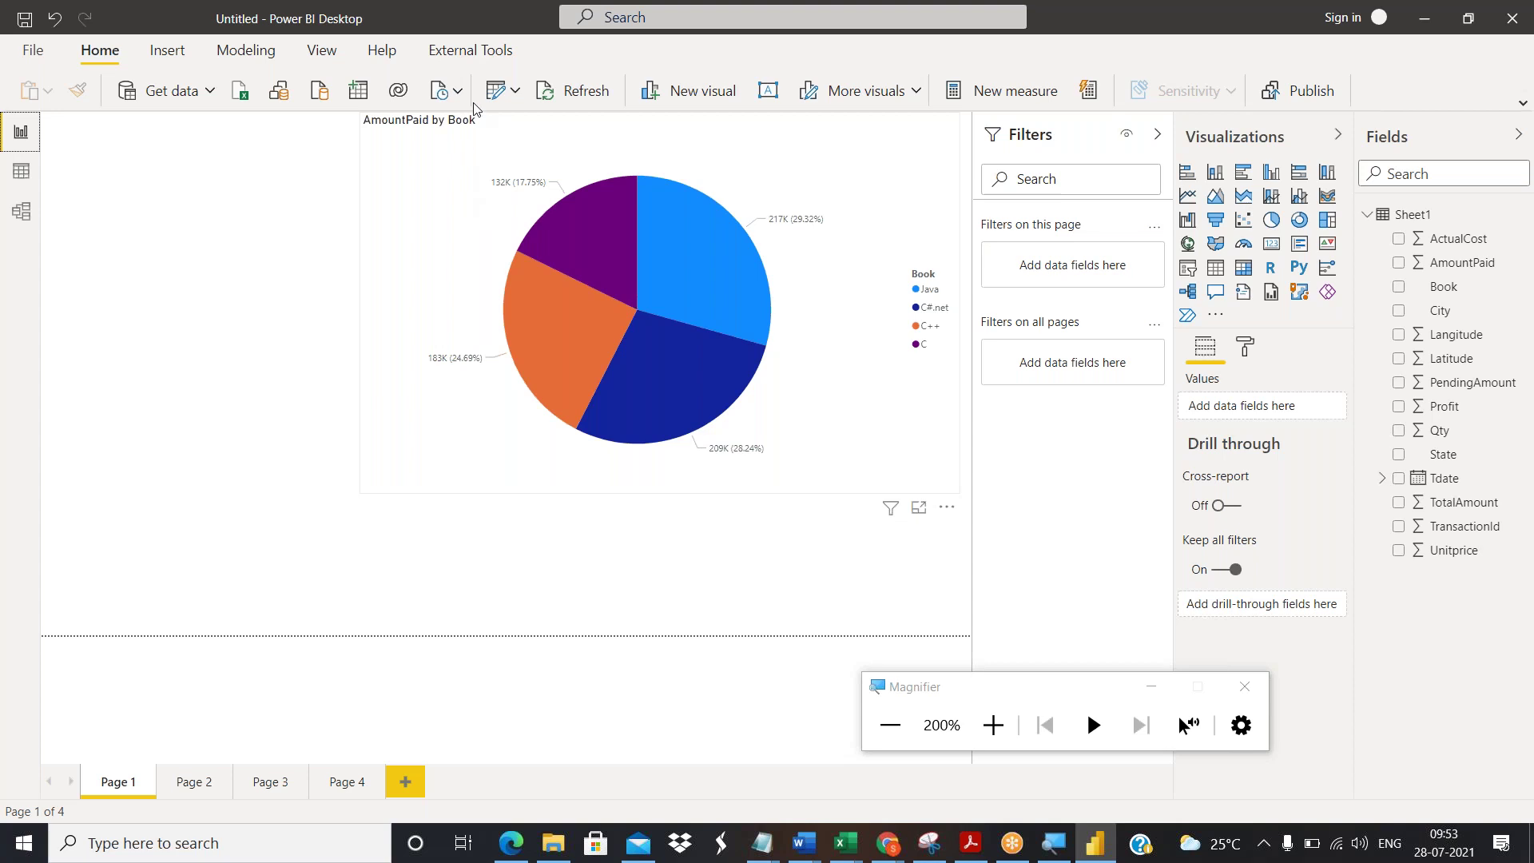
Open the Sheet1 data in the Power Query Editor through Transform data, dismissing the Advanced Editor.
left_click(518, 95)
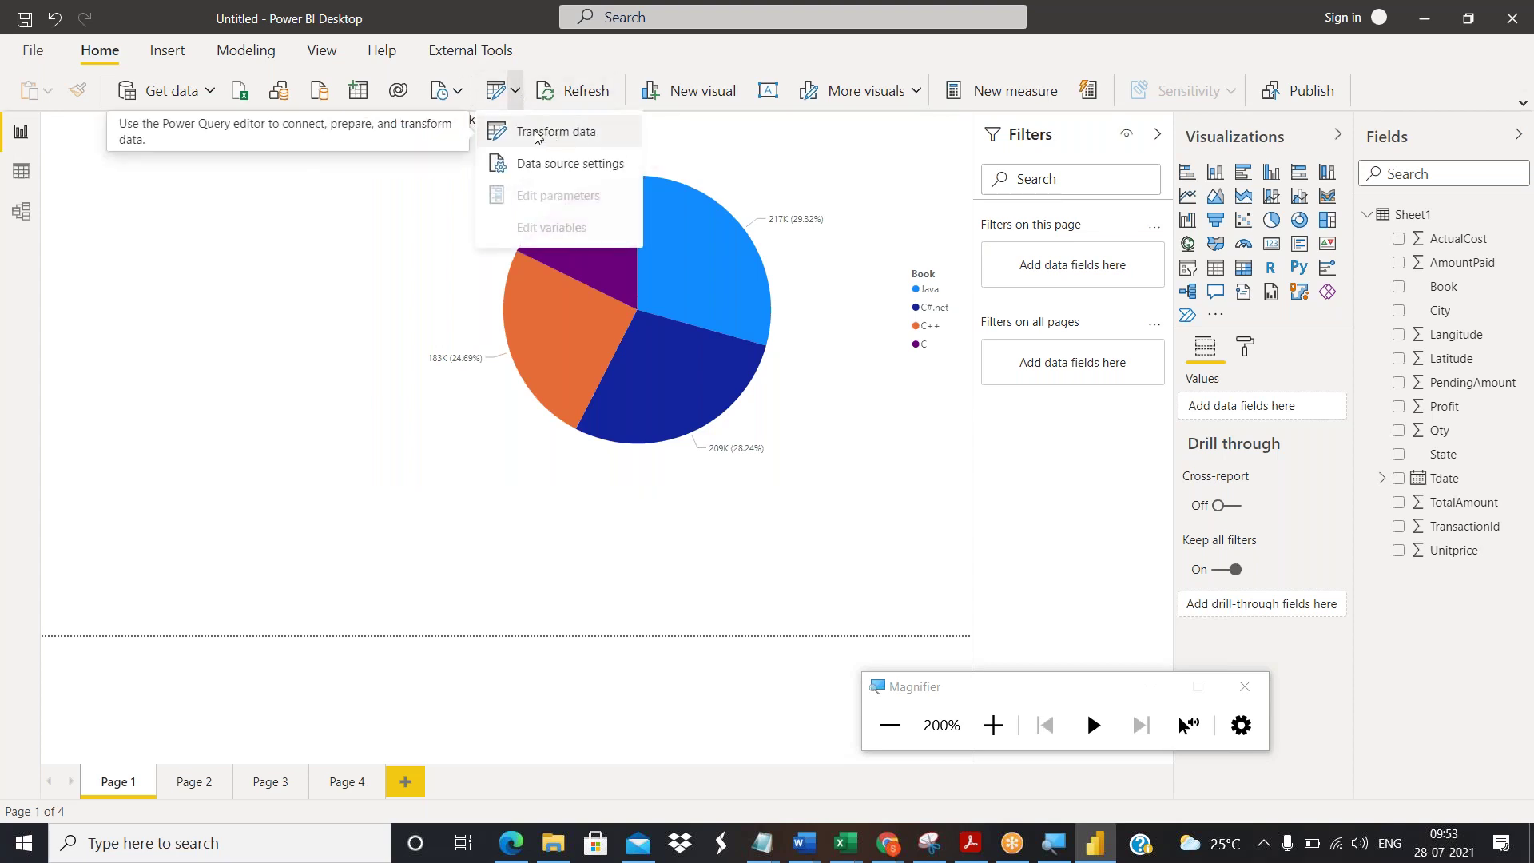
left_click(535, 131)
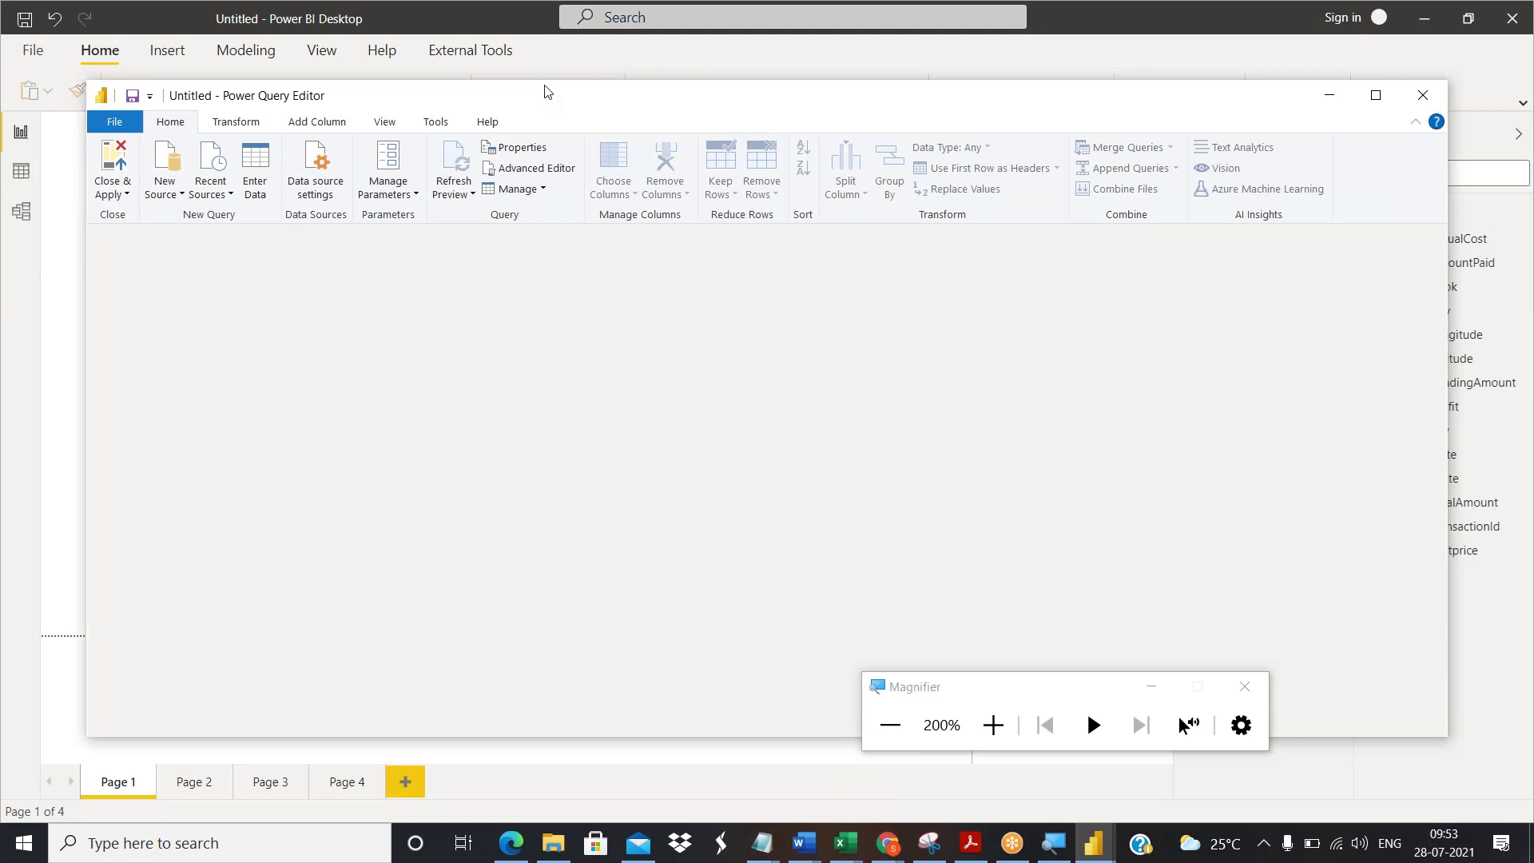
double_click(566, 82)
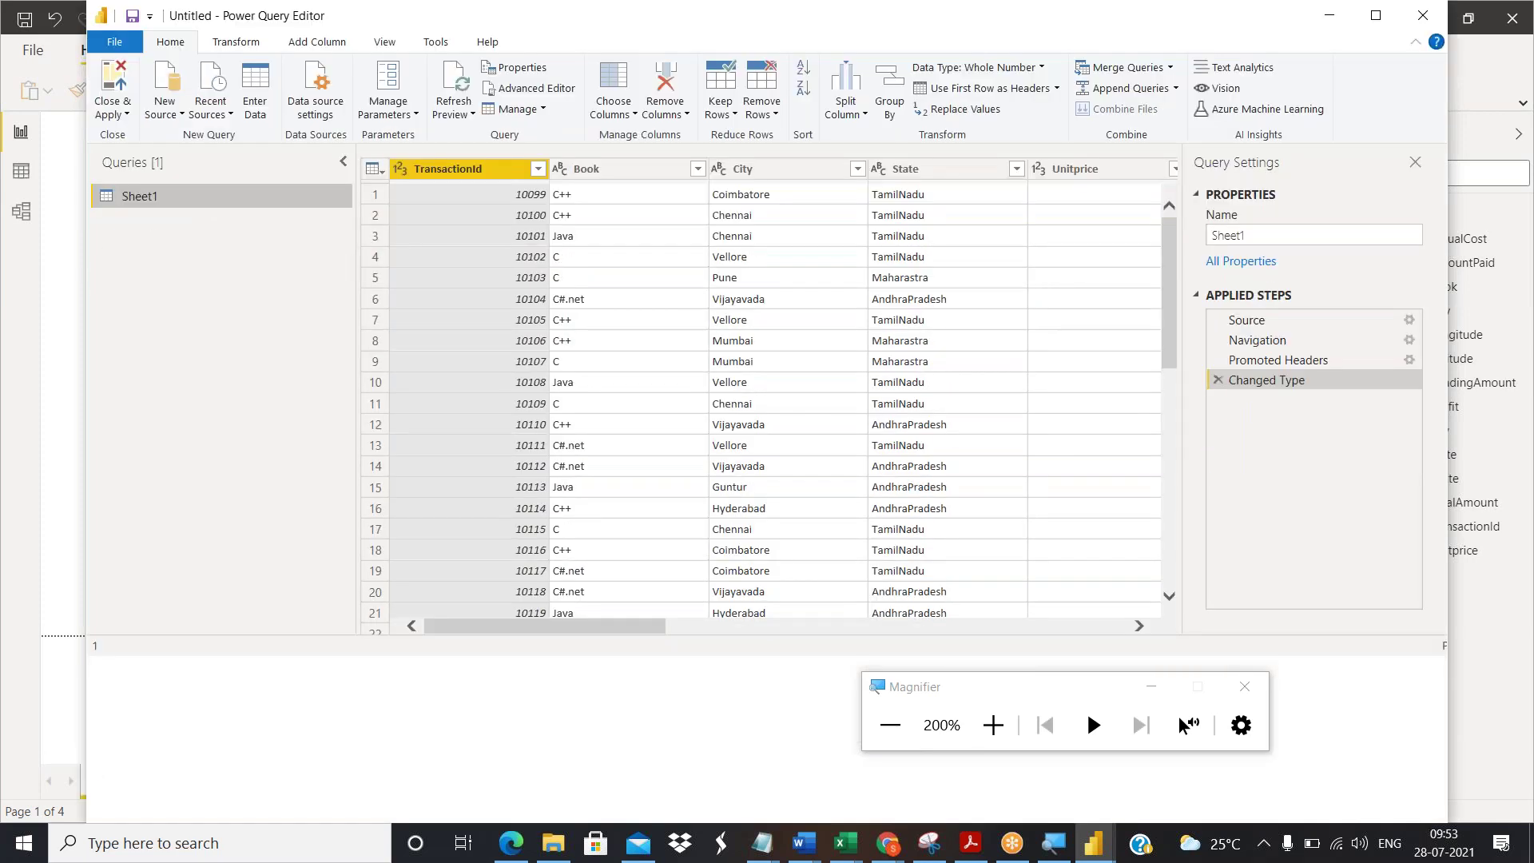
left_click(566, 83)
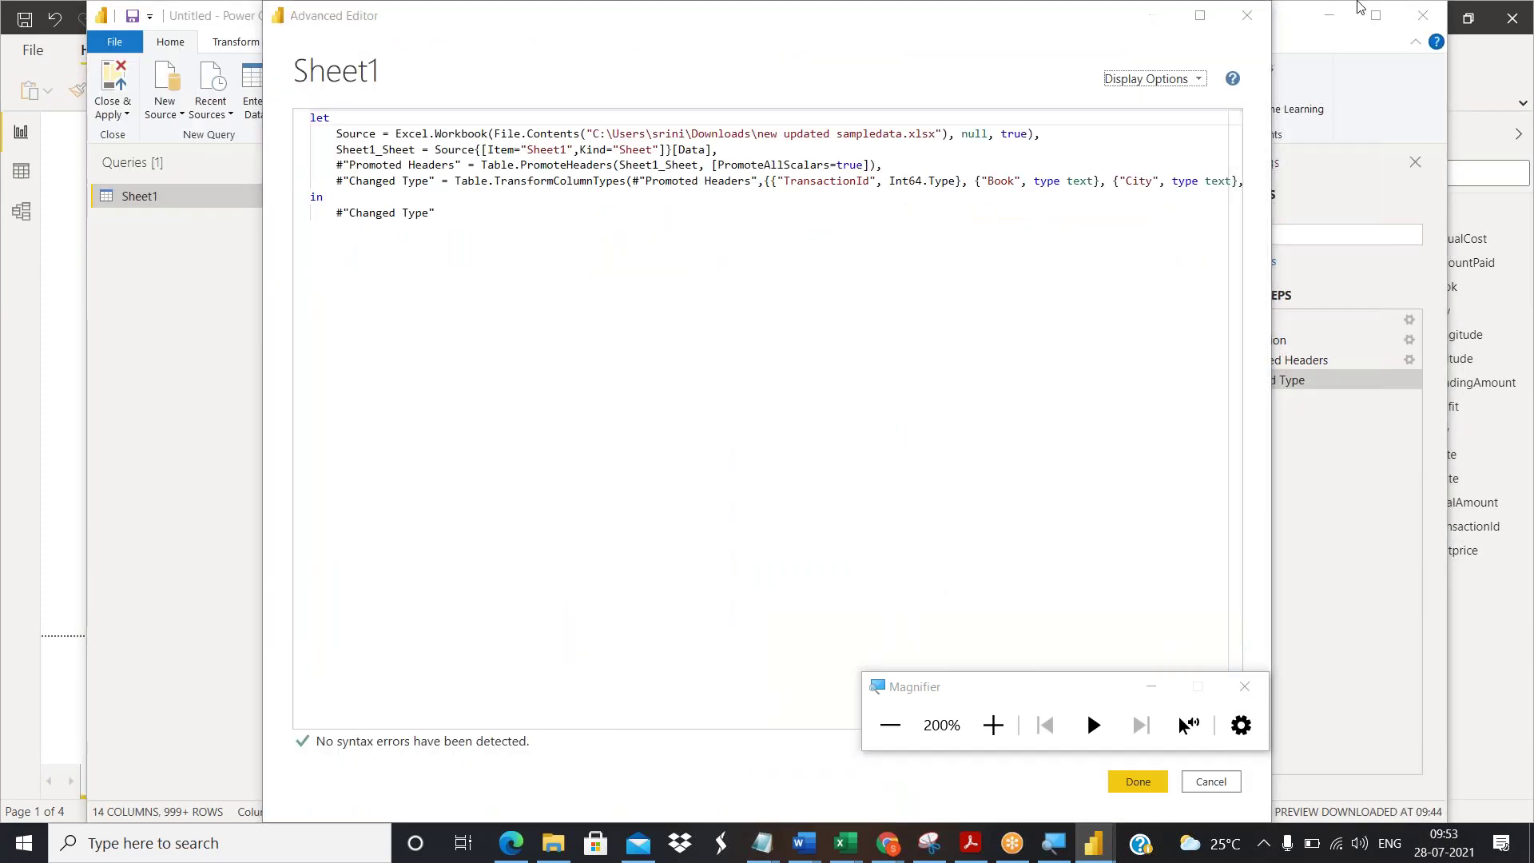
left_click(1247, 15)
left_click(461, 24)
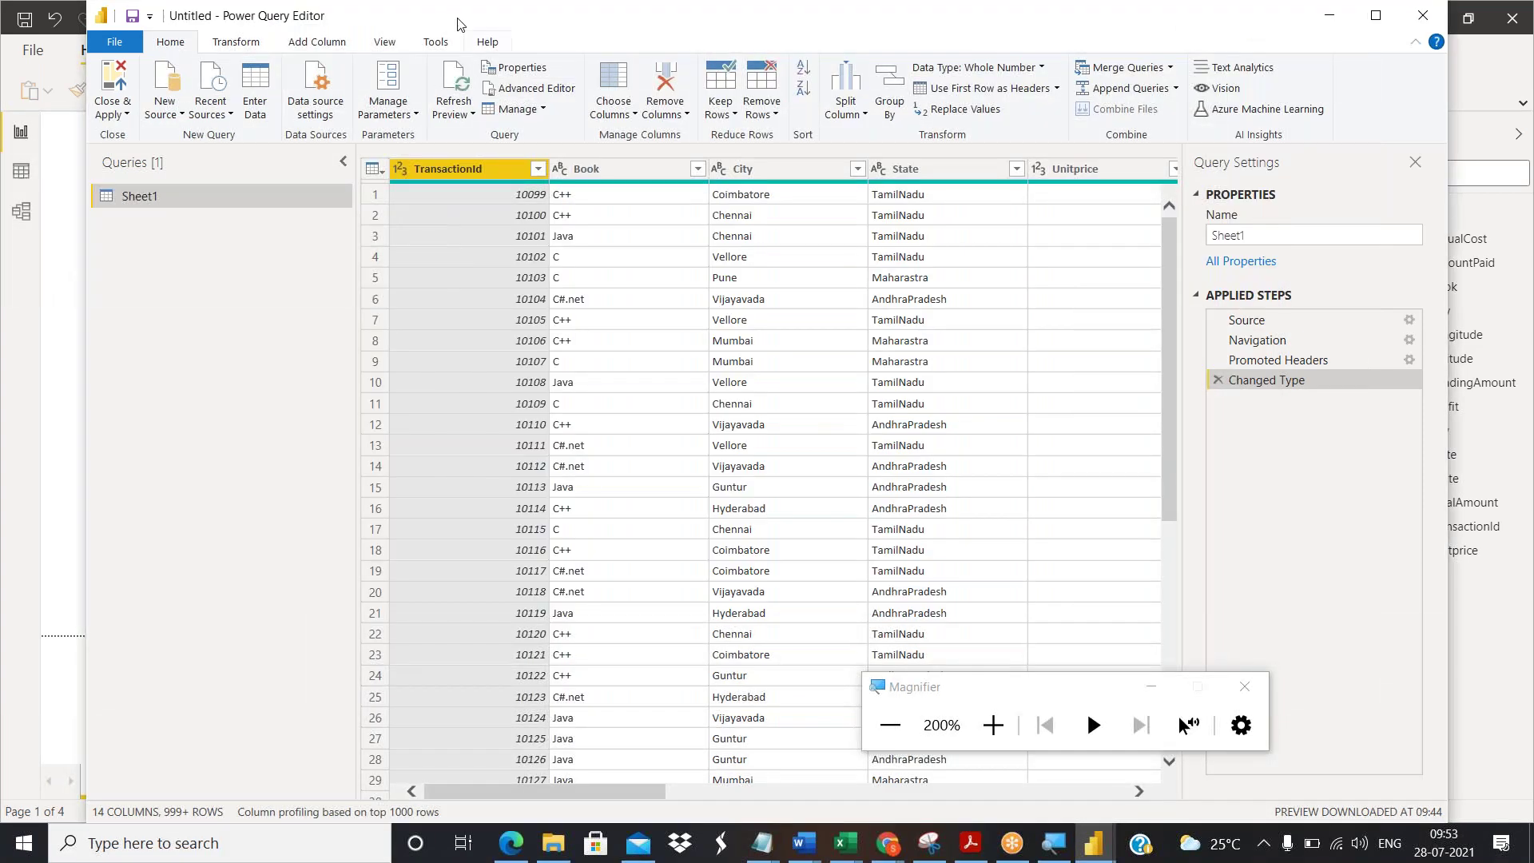
double_click(421, 19)
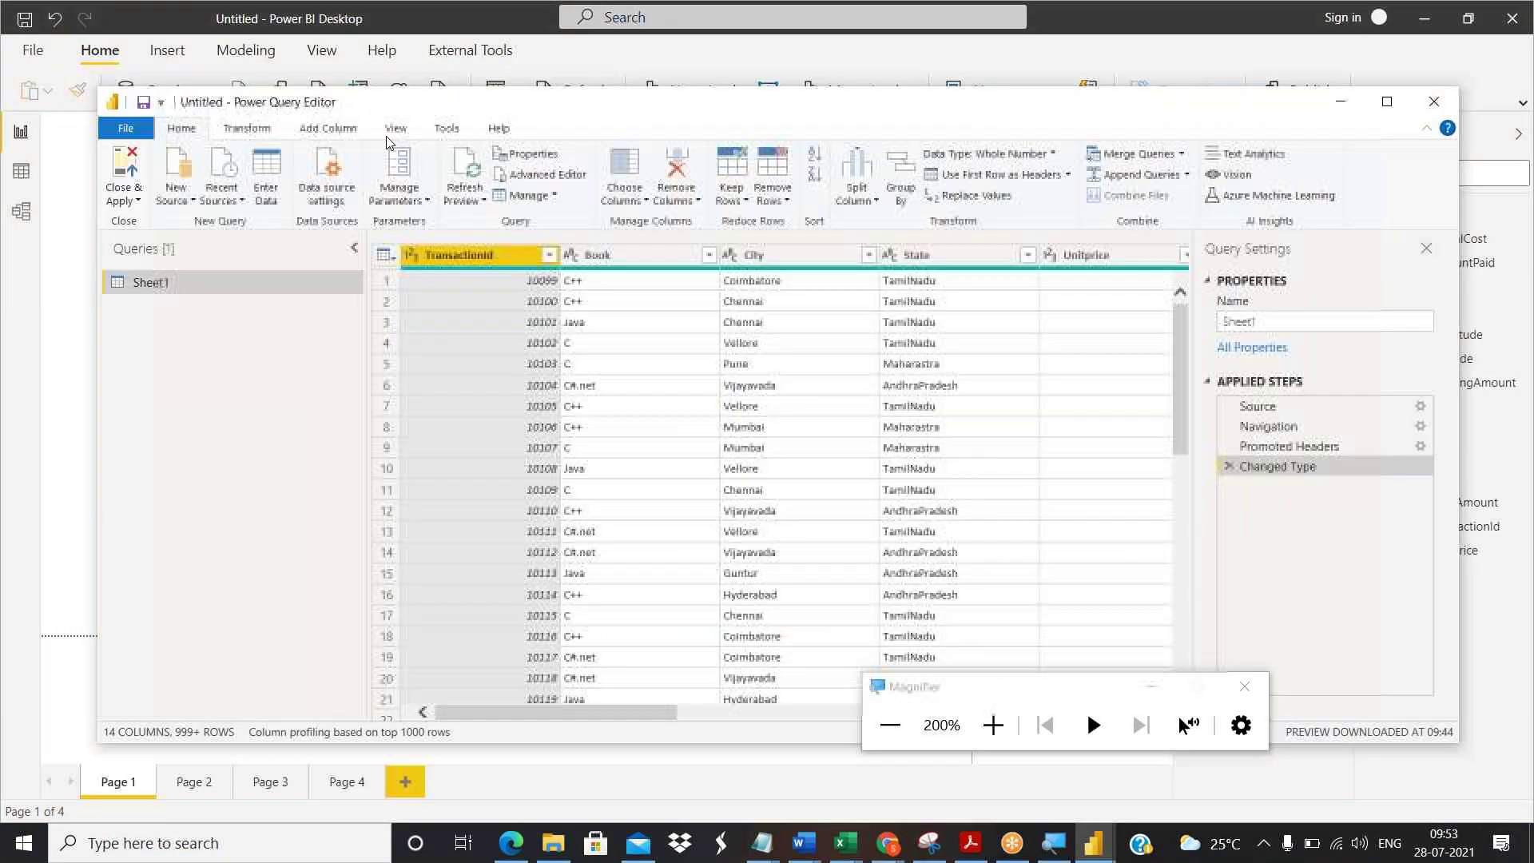
left_click_drag(434, 103, 497, 103)
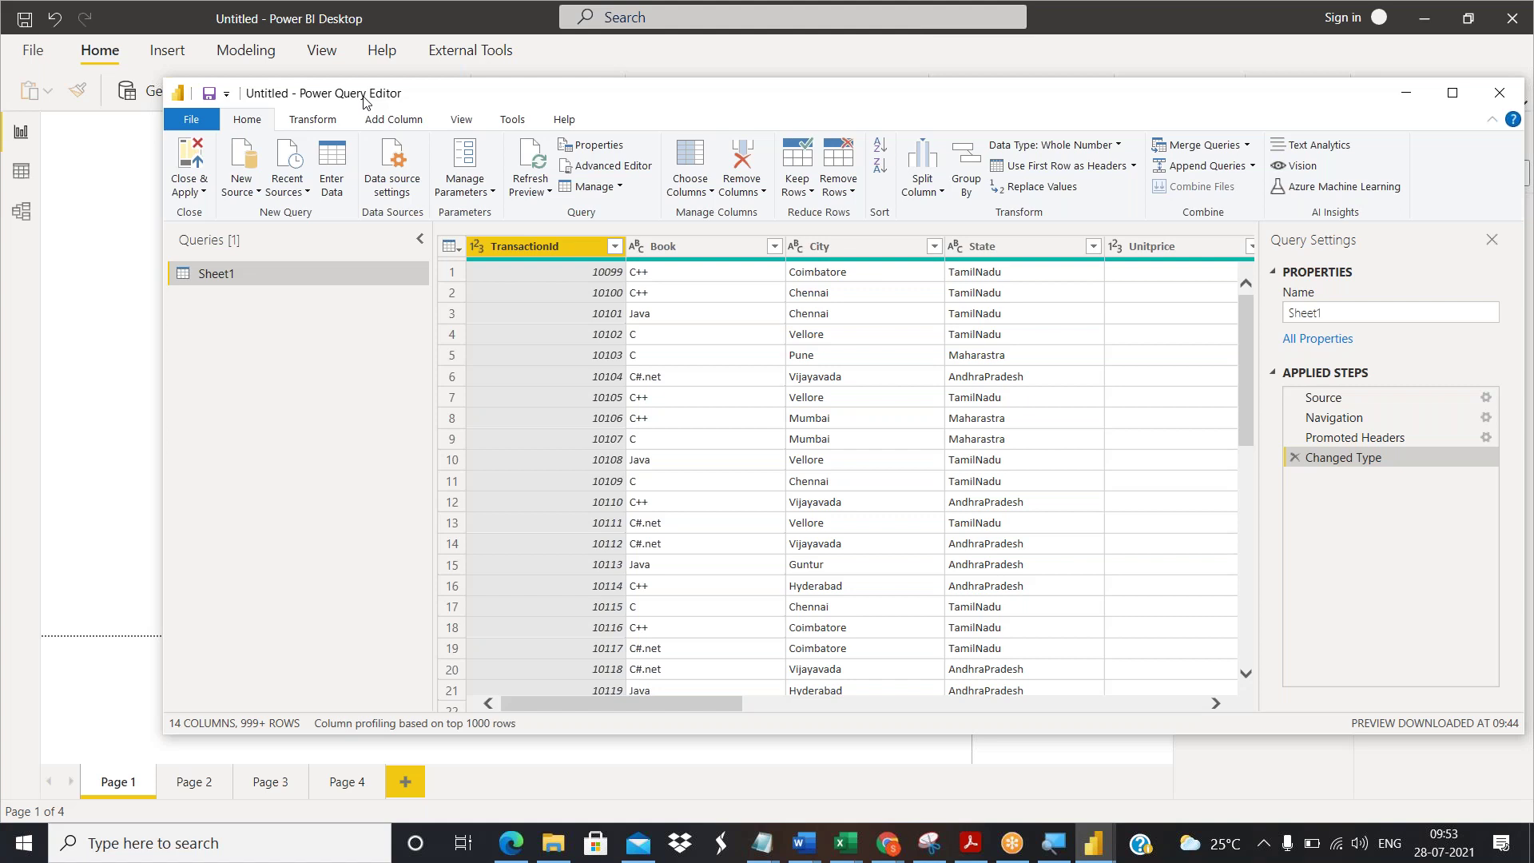
Close the Power Query Editor and return to Page 1 of the Power BI report.
key("super+plus")
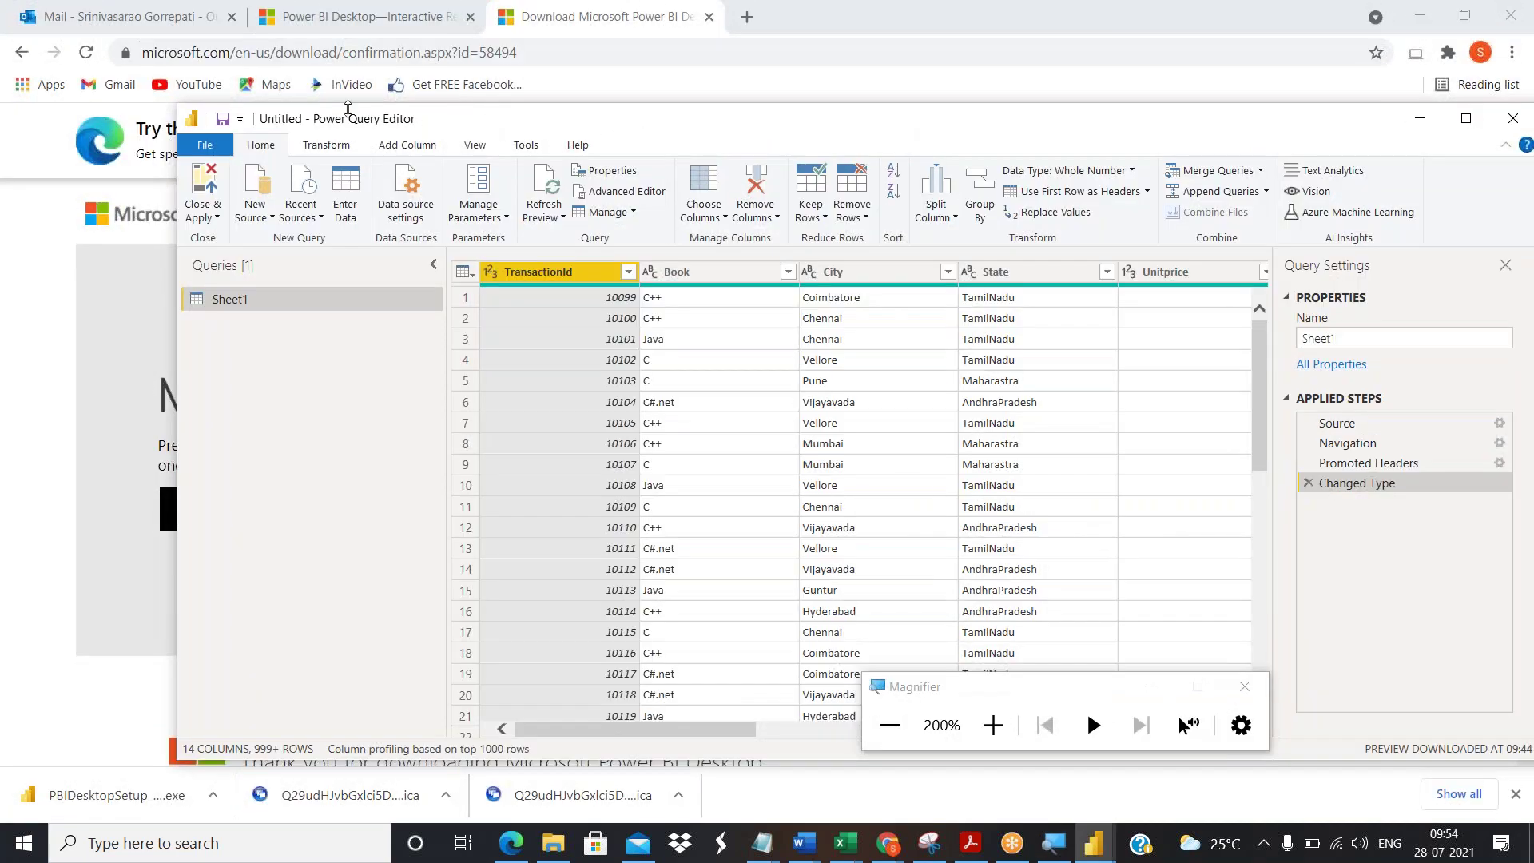
left_click_drag(457, 118, 203, 124)
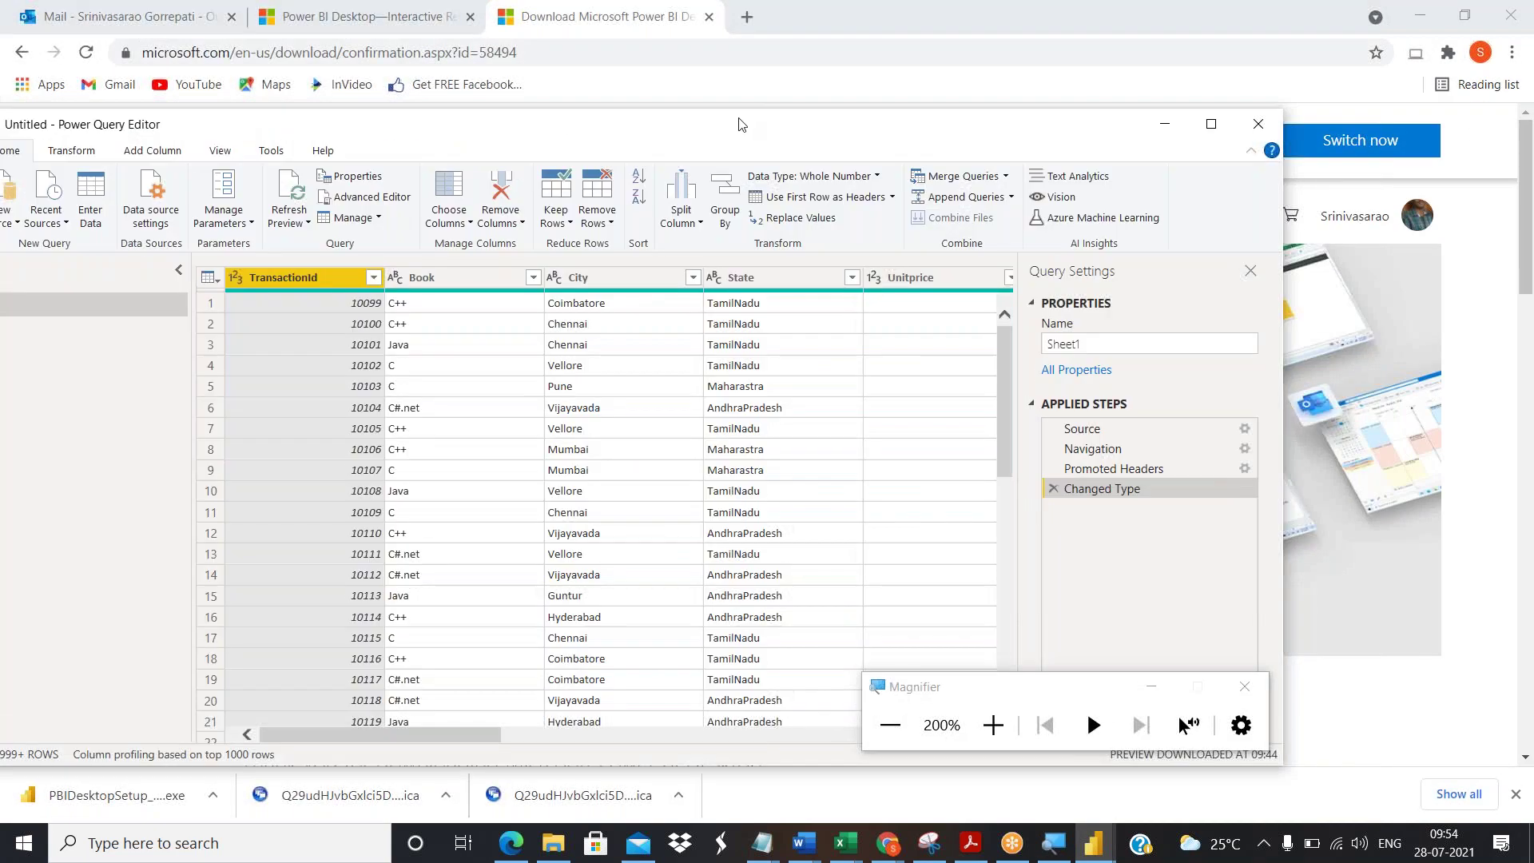
left_click_drag(674, 135, 465, 144)
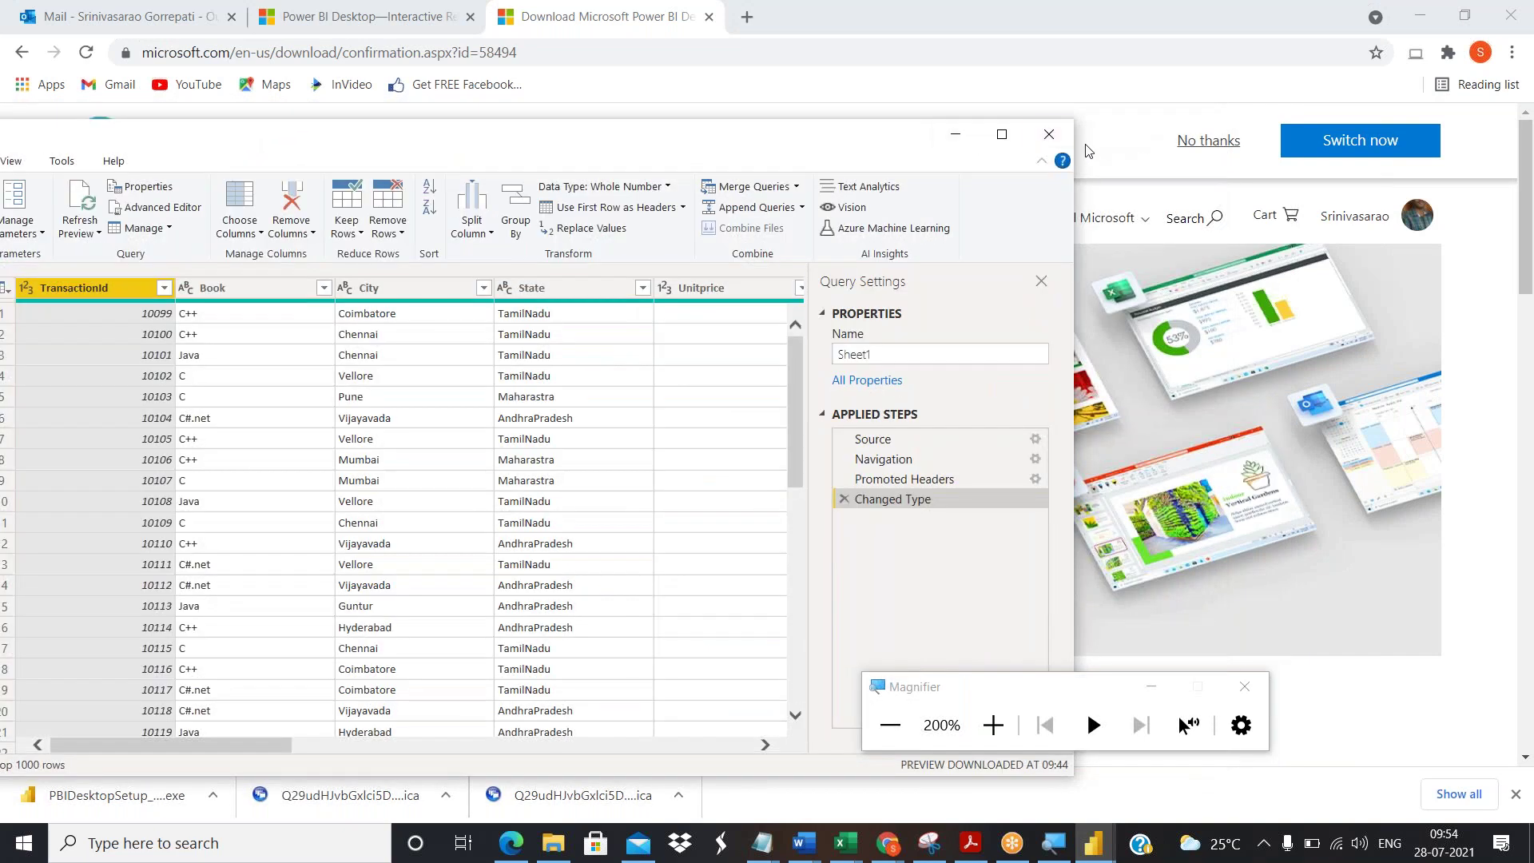
left_click(1039, 134)
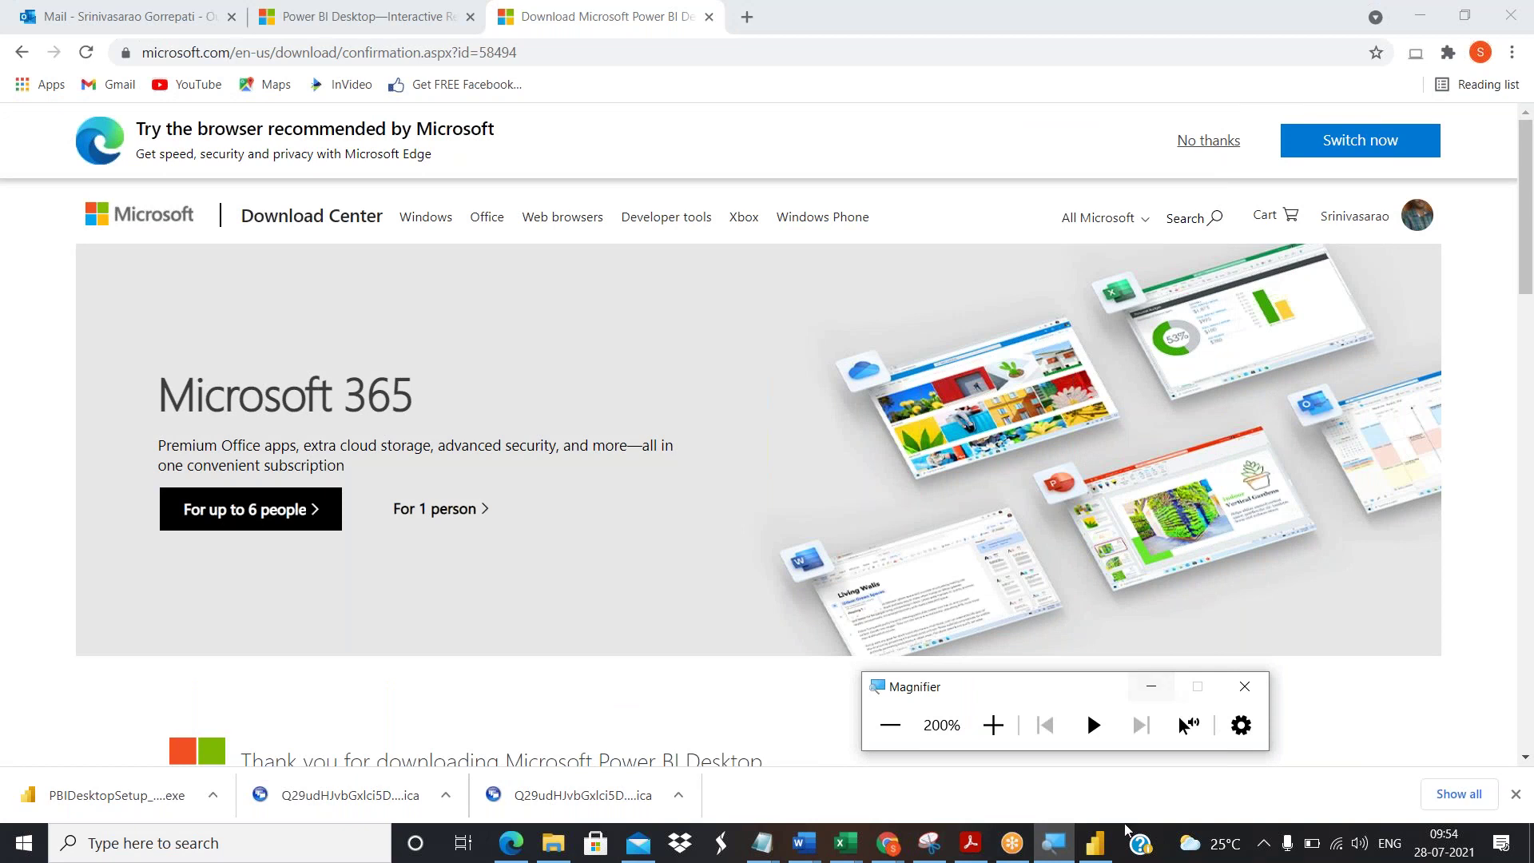
left_click(1095, 843)
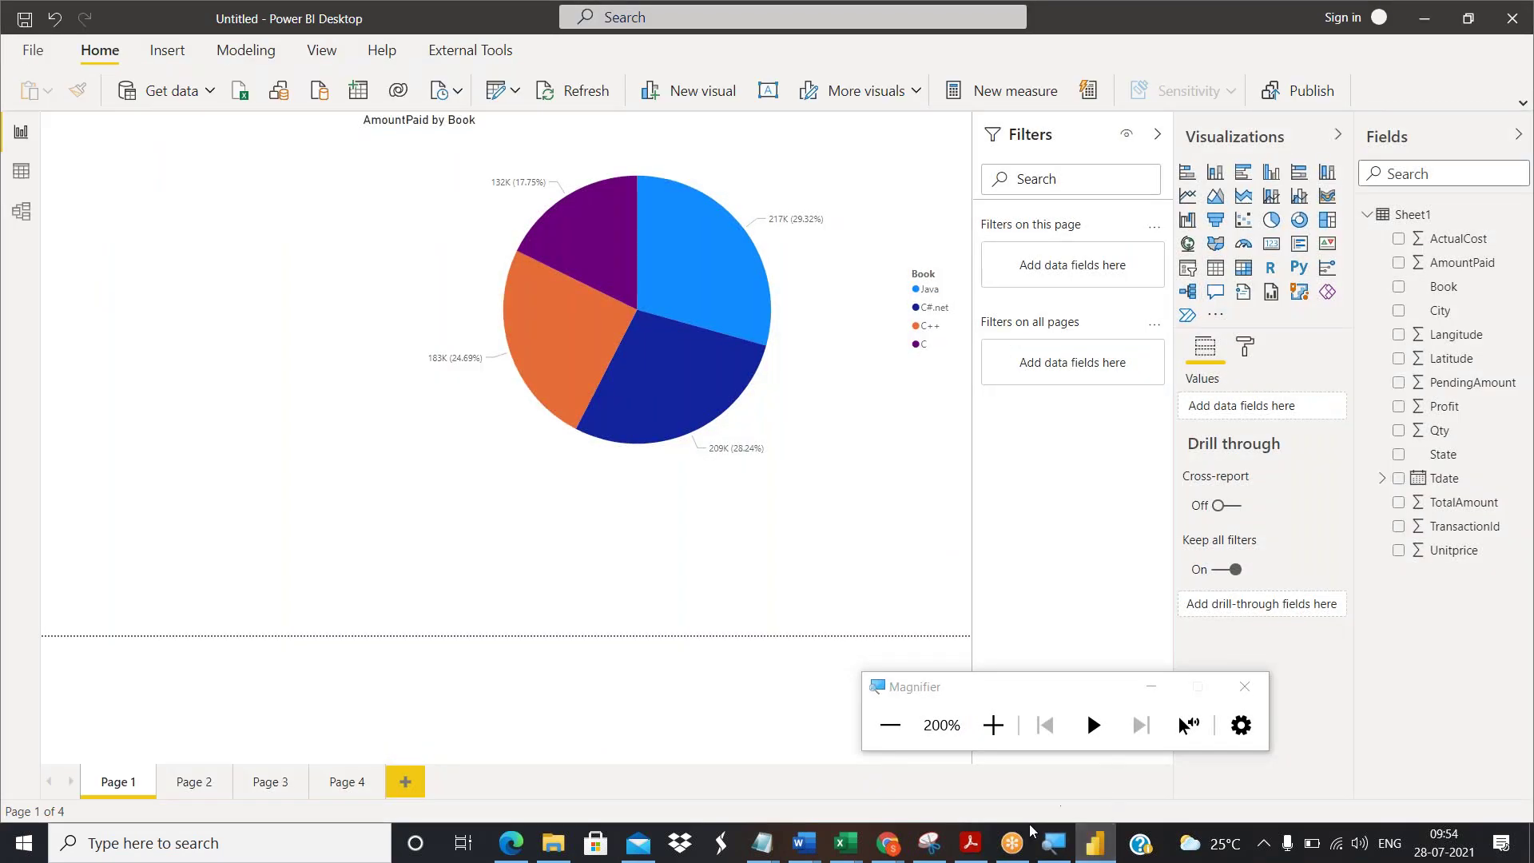
Reset the Magnifier to 100% and switch to the maximized Notepad notes containing the Power Bi-Desktop heading.
left_click(890, 725)
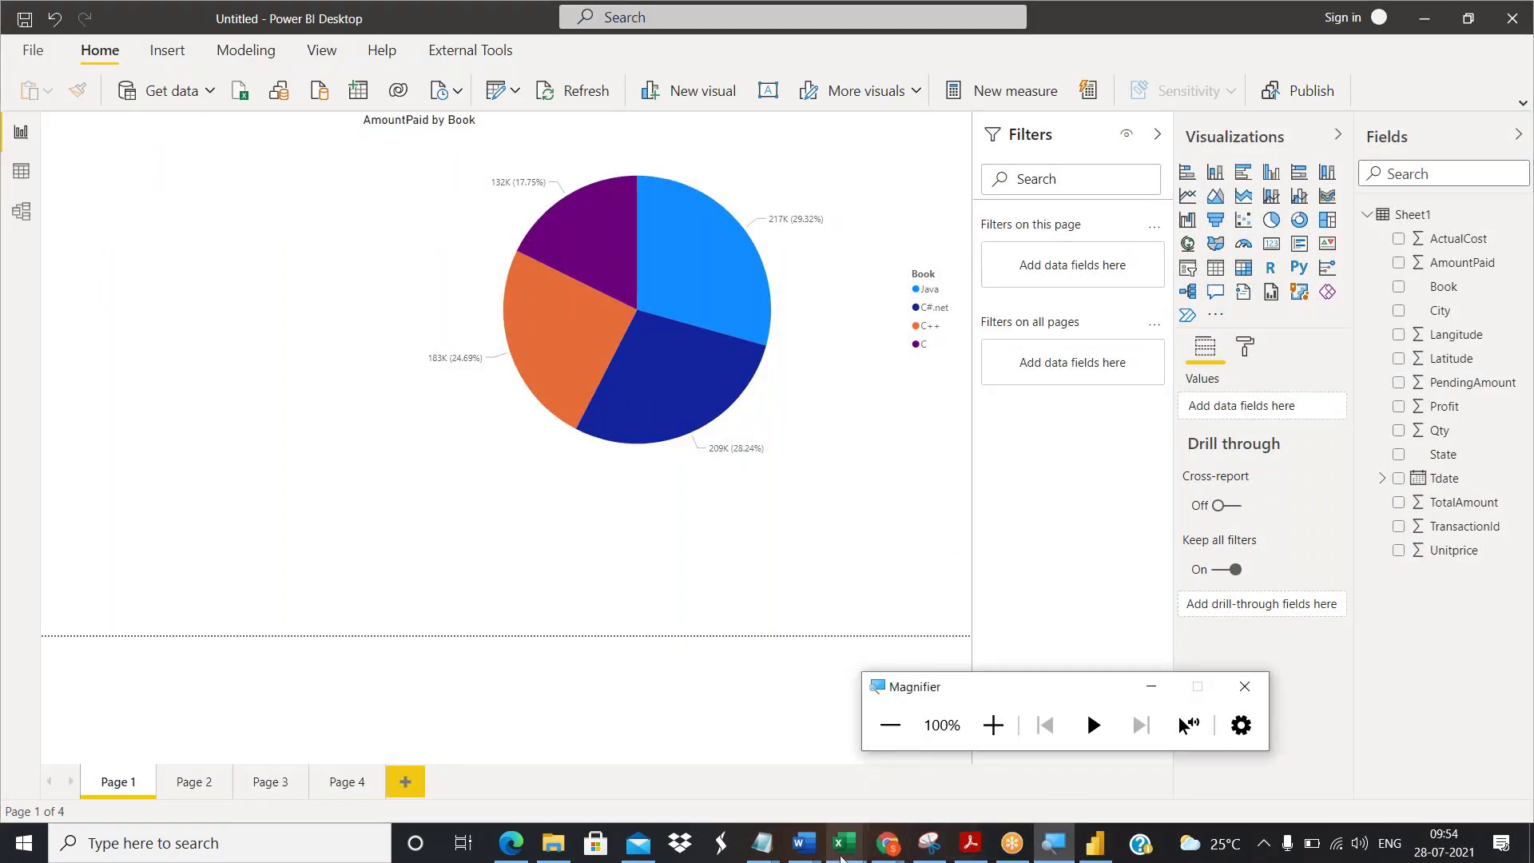
left_click(761, 843)
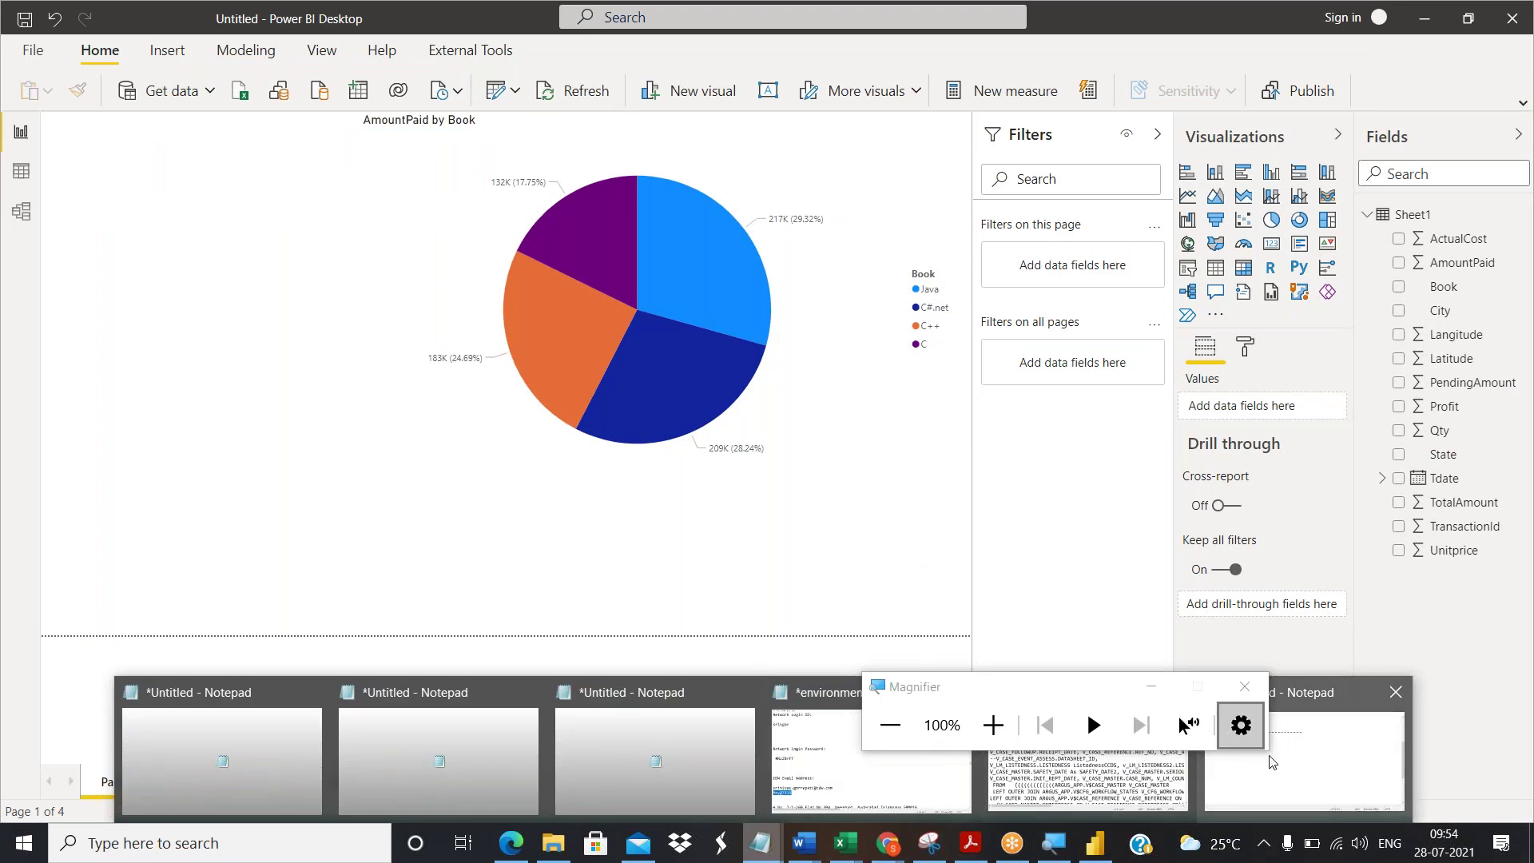
left_click(1271, 761)
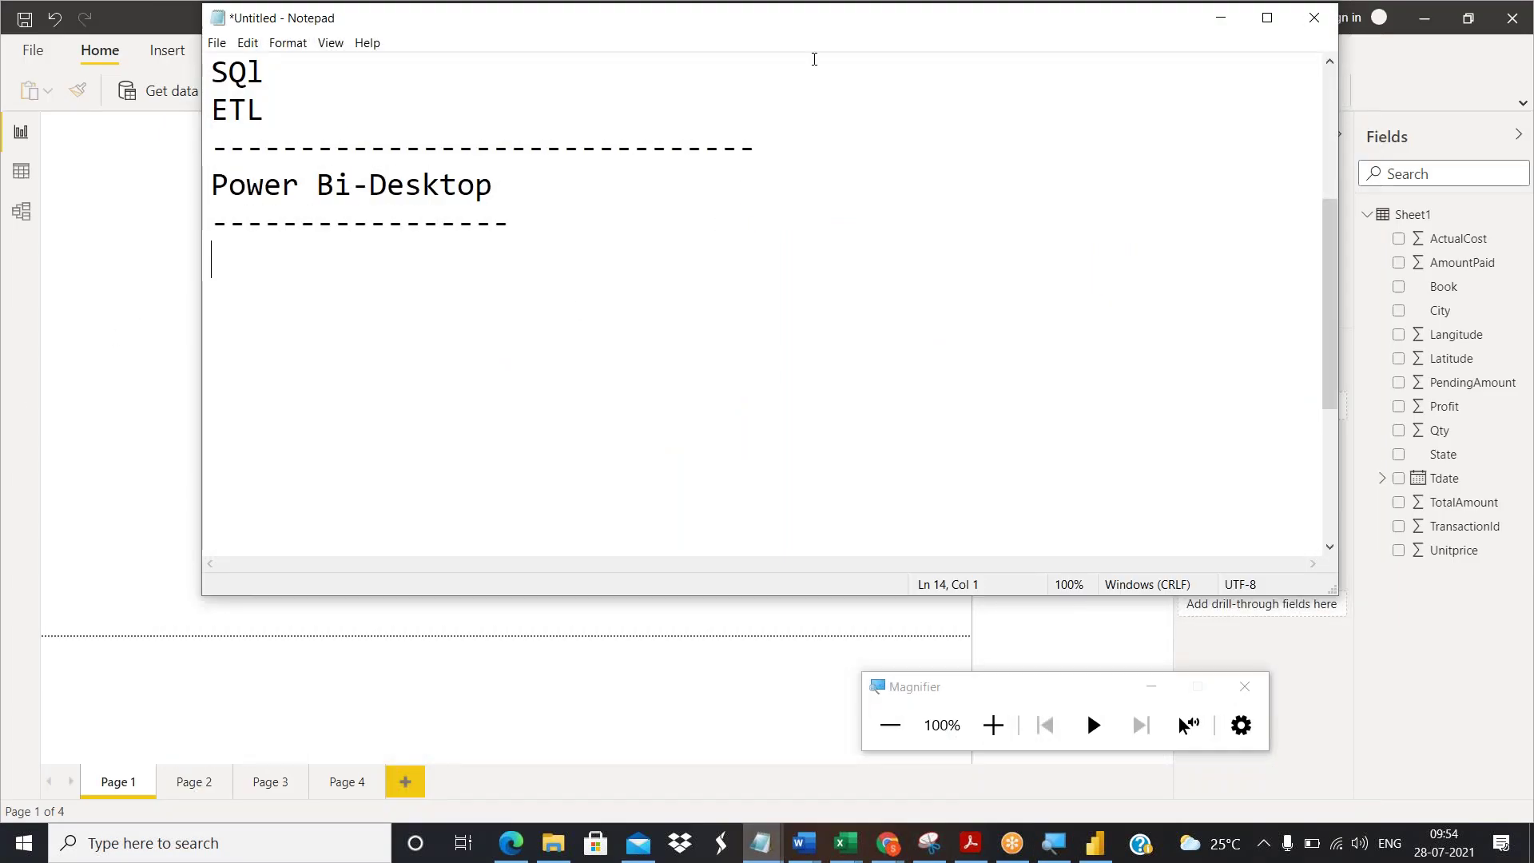
double_click(1060, 18)
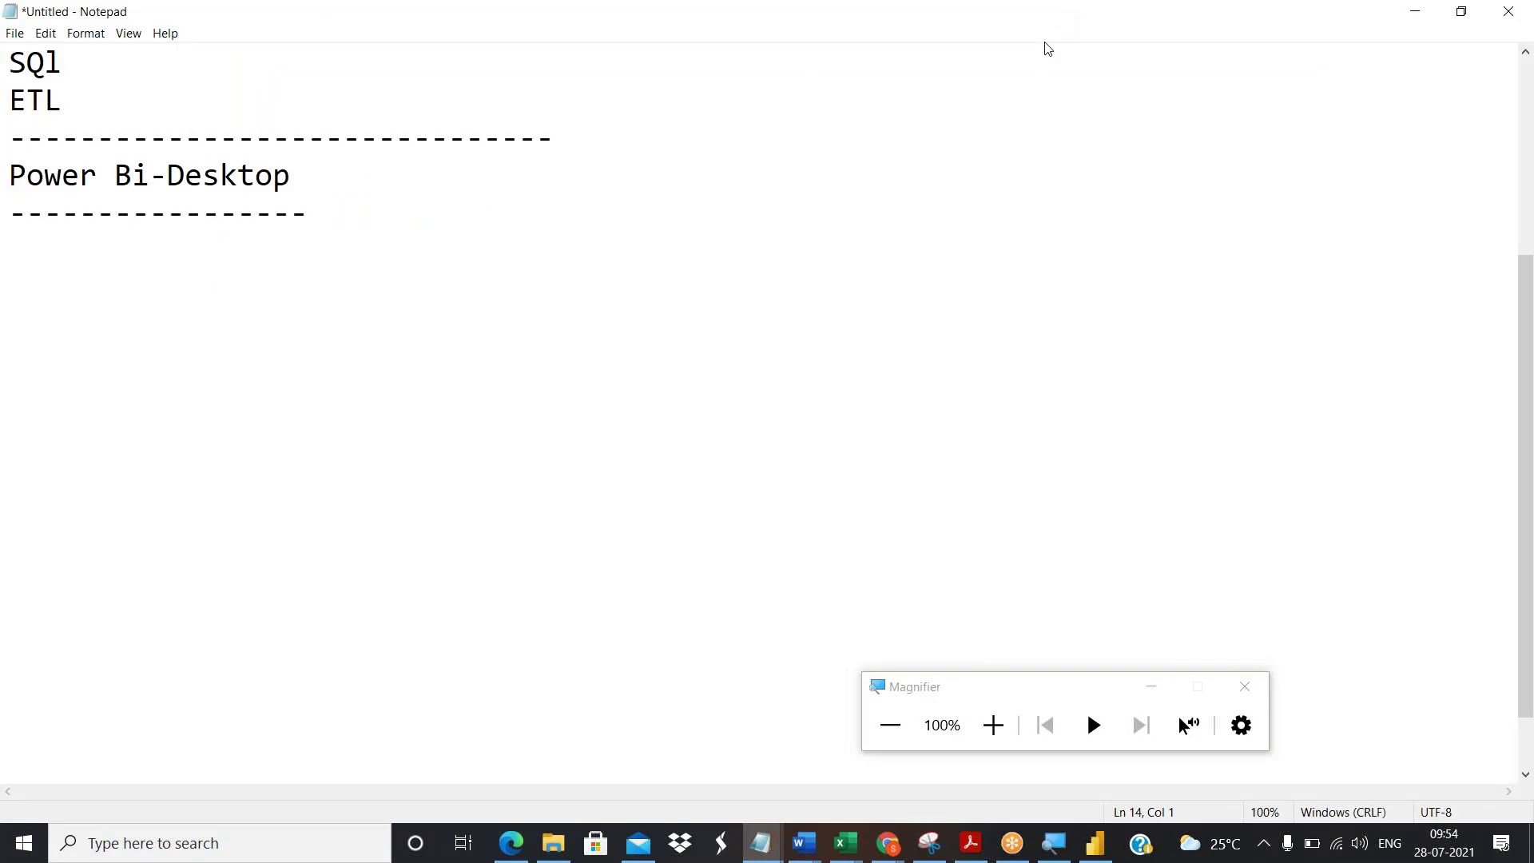
Handwrite "PBI" in red beside the Power Bi-Desktop heading and draw a slanted line beneath it.
left_click(1005, 18)
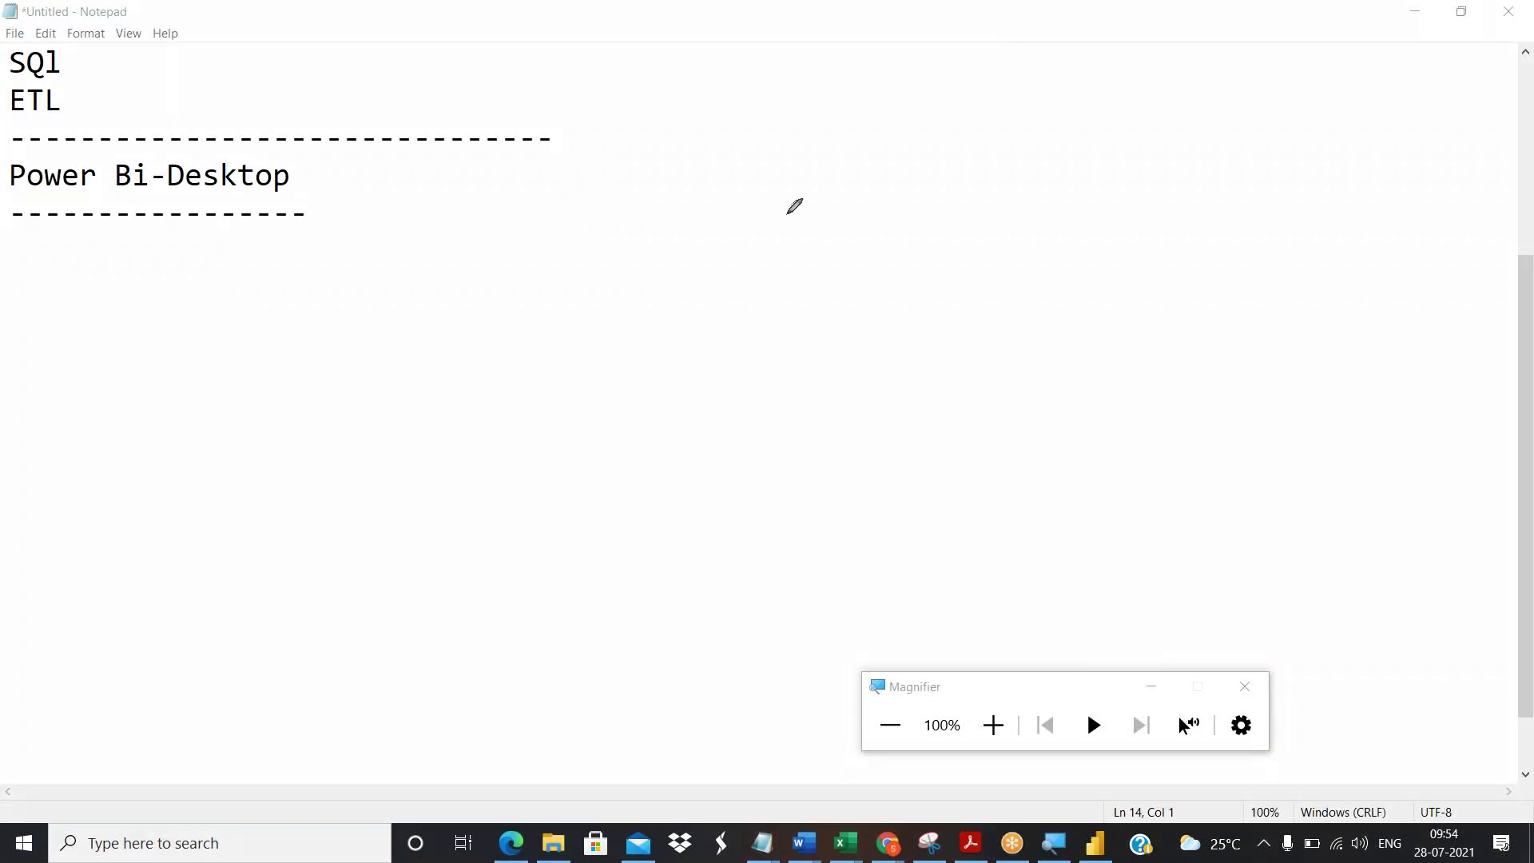
left_click_drag(717, 125, 733, 217)
mouse_move(713, 133)
left_mouse_down()
mouse_move(735, 109)
mouse_move(738, 177)
left_mouse_up()
left_click_drag(808, 114, 831, 198)
mouse_move(806, 116)
left_mouse_down()
mouse_move(847, 192)
mouse_move(885, 104)
mouse_move(916, 185)
left_mouse_up()
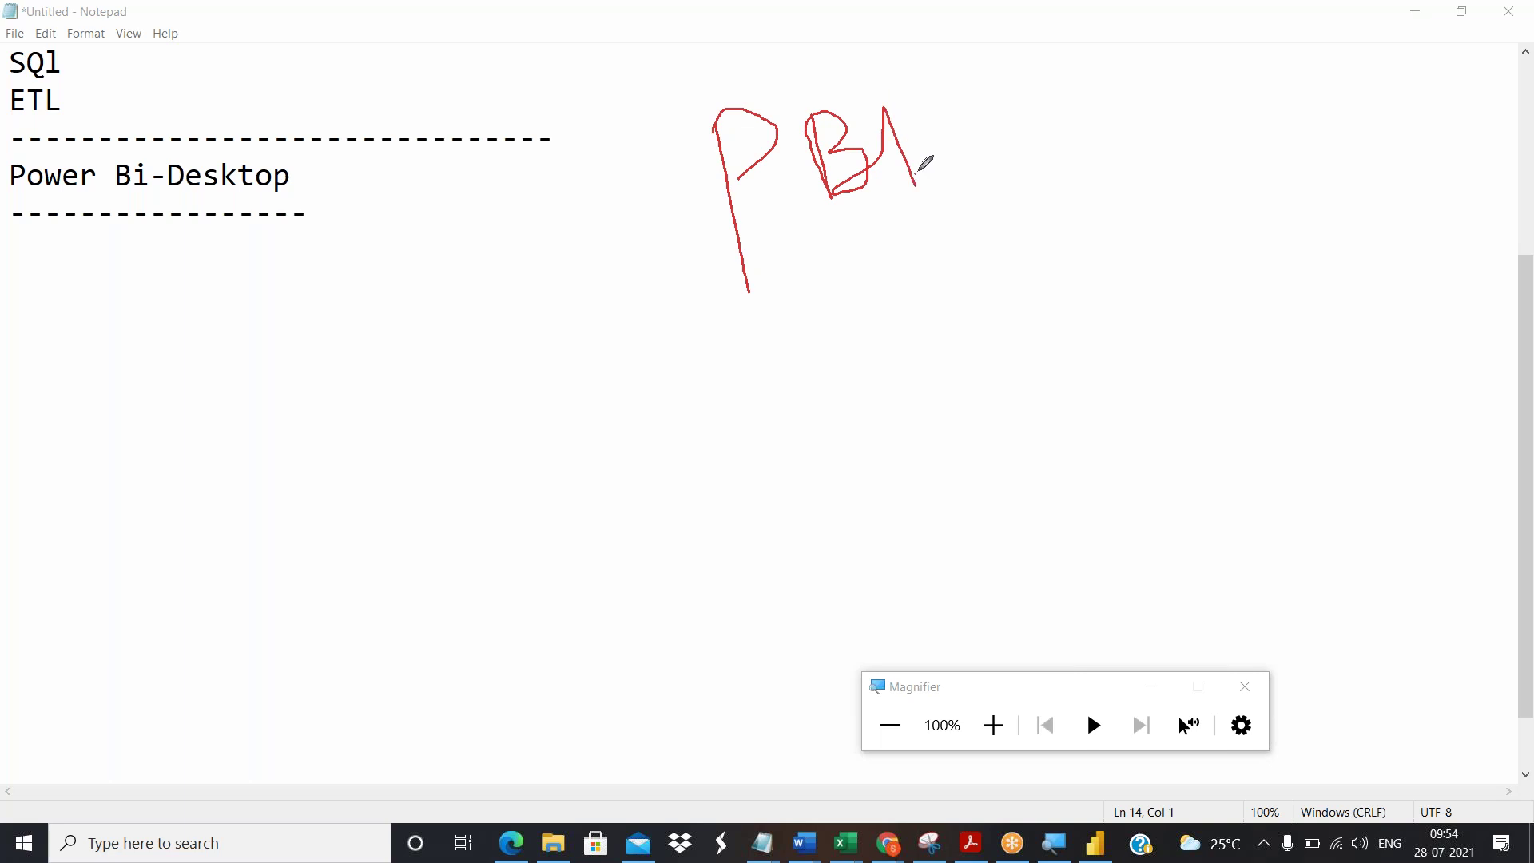
left_click_drag(676, 339, 1088, 162)
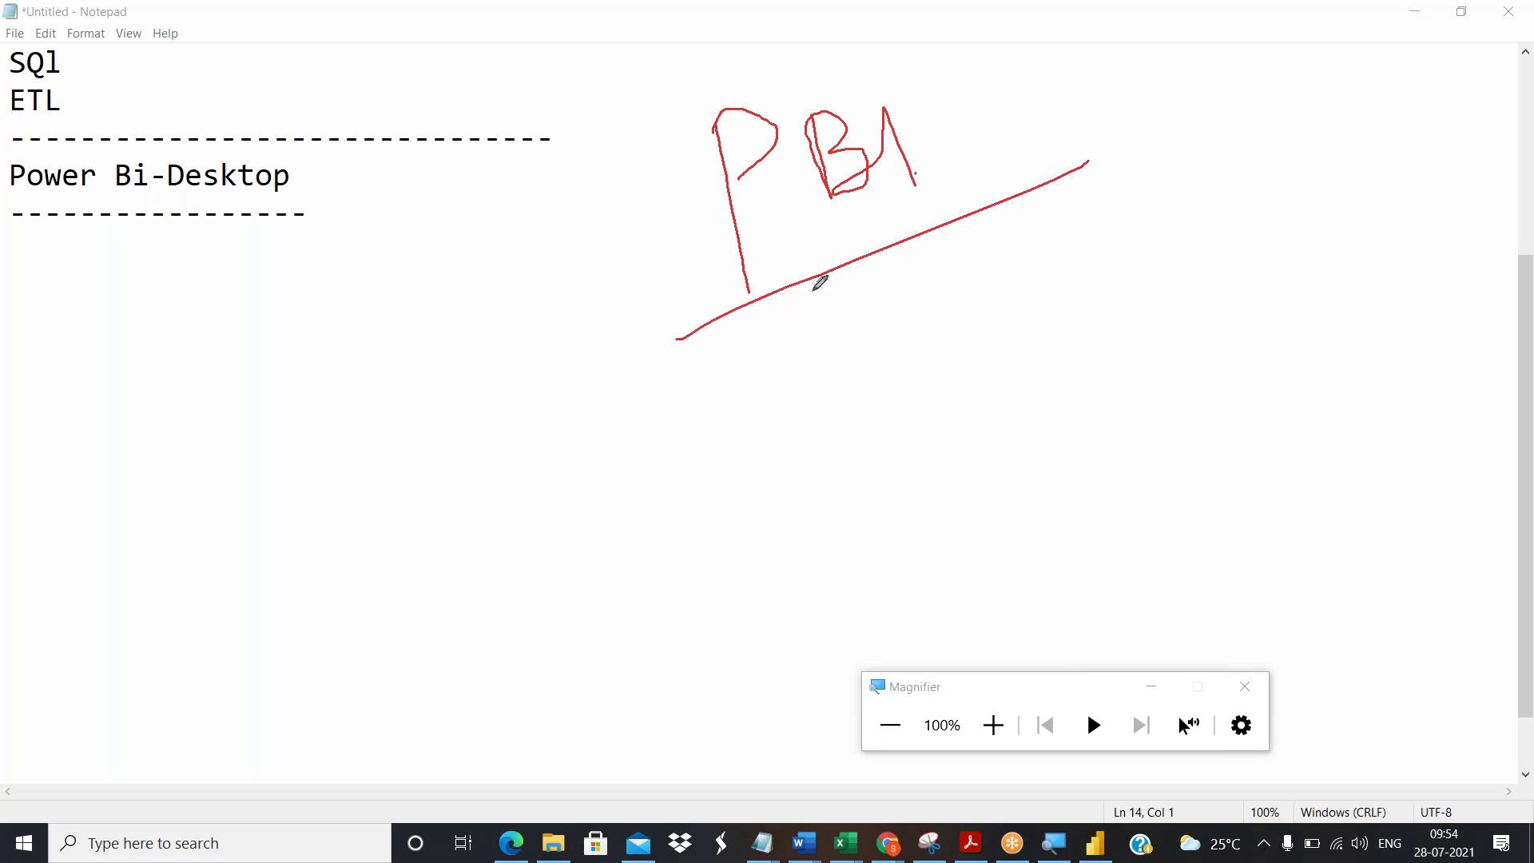
Draw two branches down from the line beneath "PBI", labelling one "PD" and the other "P.S+PM".
mouse_move(810, 292)
left_mouse_down()
mouse_move(590, 486)
mouse_move(597, 547)
left_mouse_up()
left_click(584, 484)
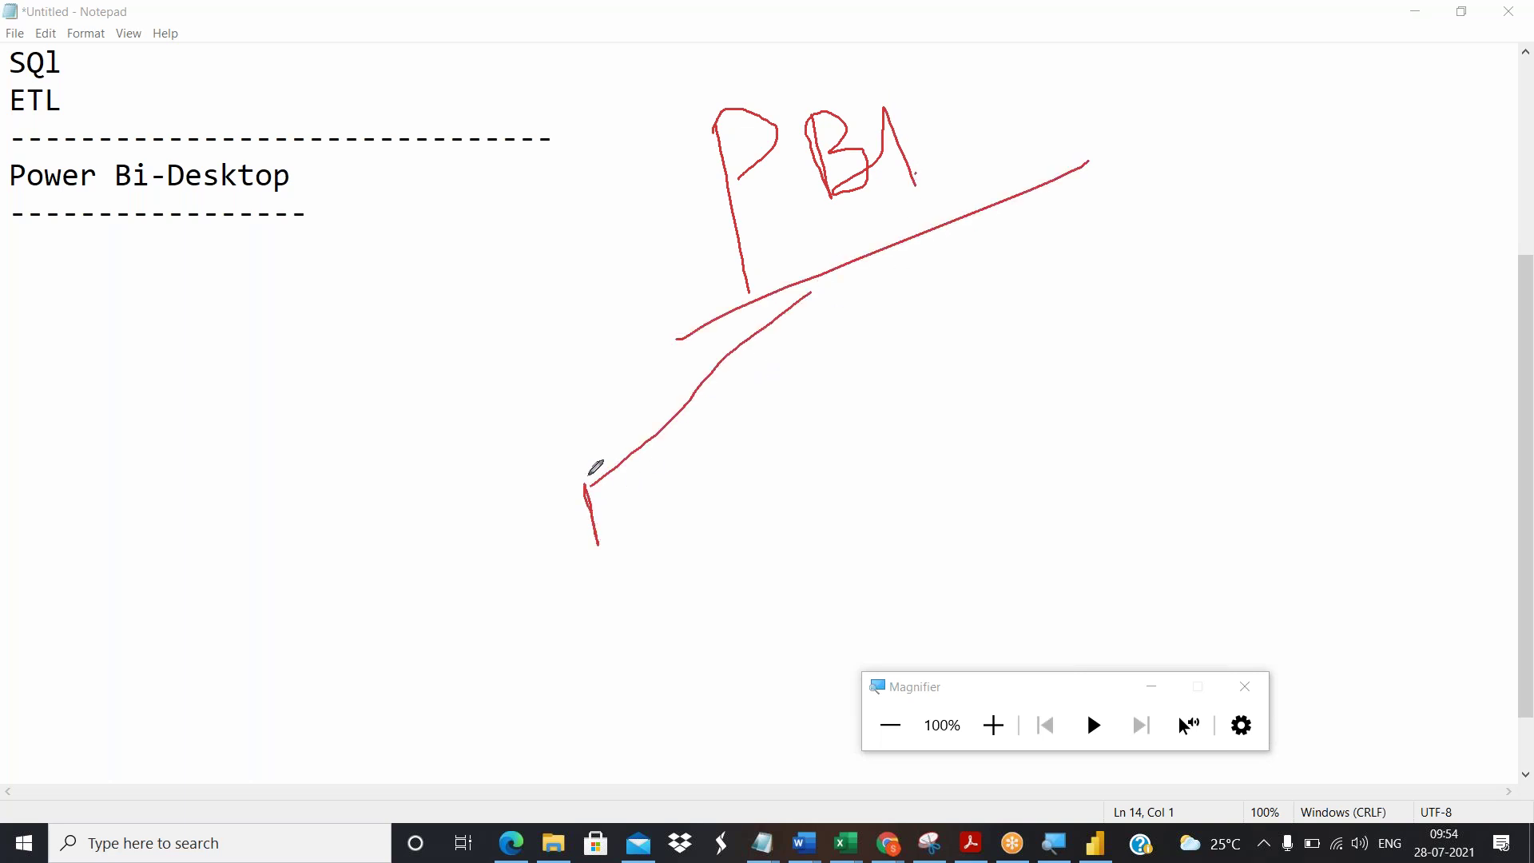
mouse_move(588, 475)
left_mouse_down()
mouse_move(607, 492)
mouse_move(644, 476)
mouse_move(651, 501)
mouse_move(679, 462)
mouse_move(648, 501)
left_mouse_up()
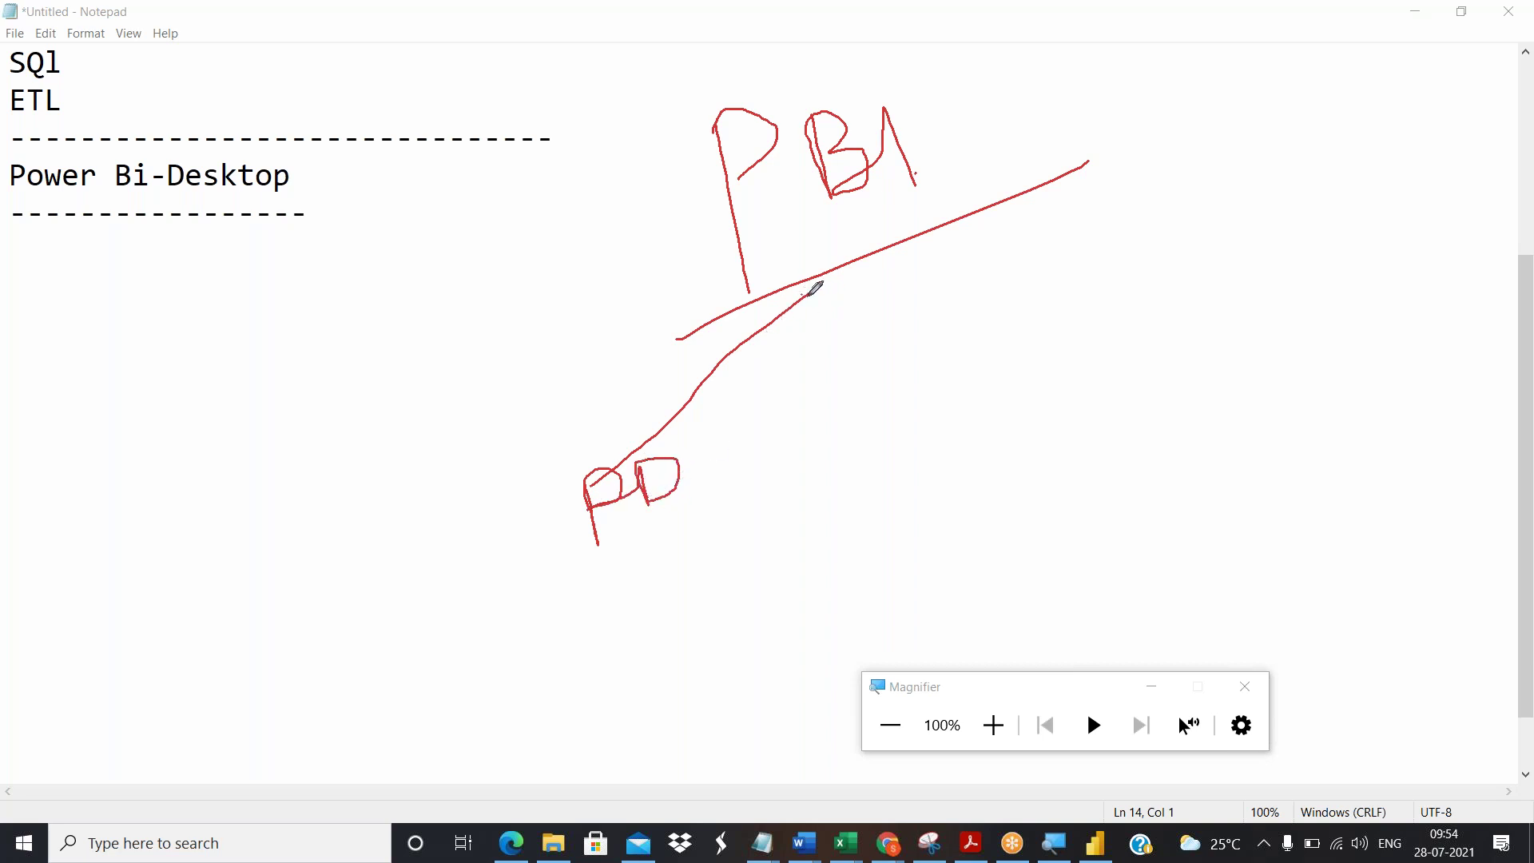
mouse_move(805, 293)
left_mouse_down()
mouse_move(858, 354)
mouse_move(853, 439)
mouse_move(843, 409)
left_mouse_up()
left_click(876, 421)
mouse_move(901, 366)
left_mouse_down()
mouse_move(911, 393)
mouse_move(892, 421)
left_mouse_up()
mouse_move(933, 358)
left_mouse_down()
mouse_move(944, 385)
mouse_move(968, 351)
mouse_move(970, 378)
mouse_move(977, 349)
mouse_move(996, 359)
mouse_move(998, 325)
mouse_move(1005, 351)
left_mouse_up()
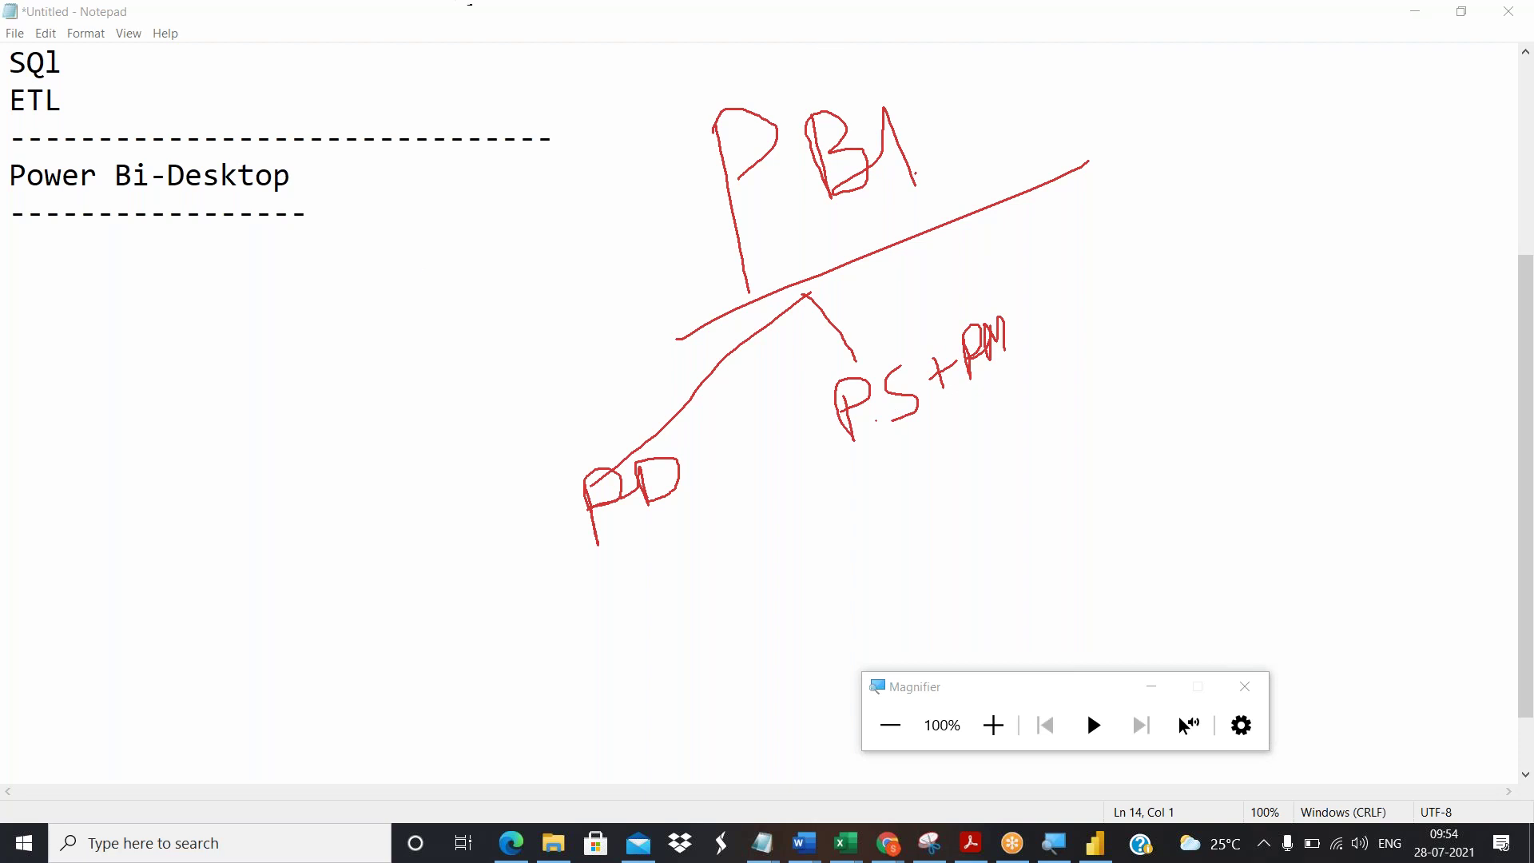
Extend the "P.S+PM" label with "+PG", and add "DAX" and a diagonal stroke on opposite sides of "PBI".
left_click_drag(1020, 315, 1043, 354)
left_click_drag(1044, 326, 1026, 345)
mouse_move(1044, 290)
left_mouse_down()
mouse_move(1065, 338)
mouse_move(1074, 283)
mouse_move(1052, 315)
mouse_move(1117, 294)
mouse_move(1130, 321)
left_mouse_up()
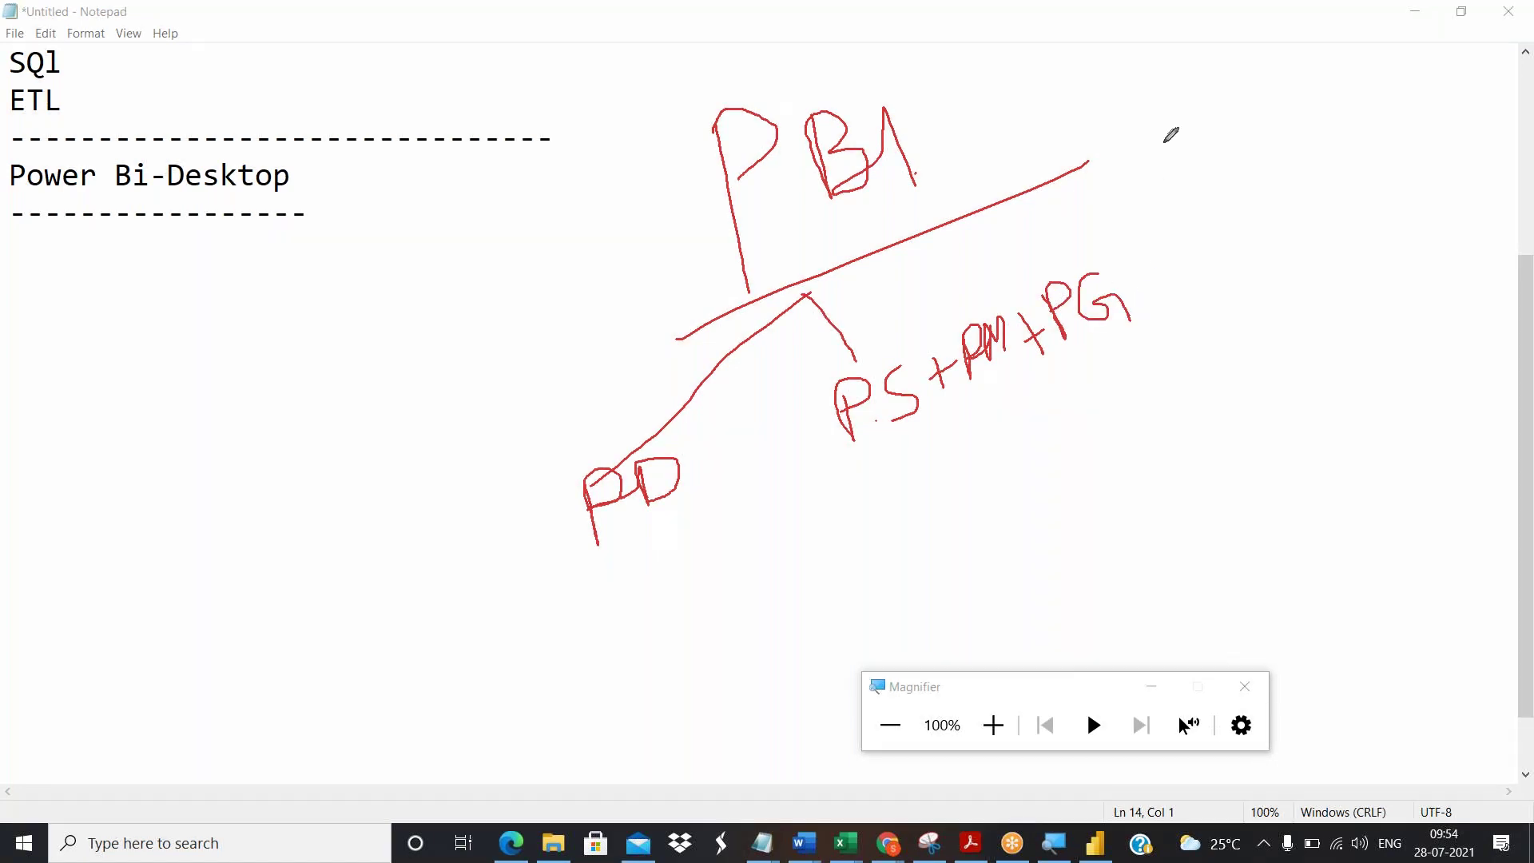
mouse_move(1131, 135)
left_mouse_down()
mouse_move(1155, 189)
mouse_move(1179, 145)
mouse_move(1158, 183)
mouse_move(1248, 117)
mouse_move(1216, 128)
left_mouse_up()
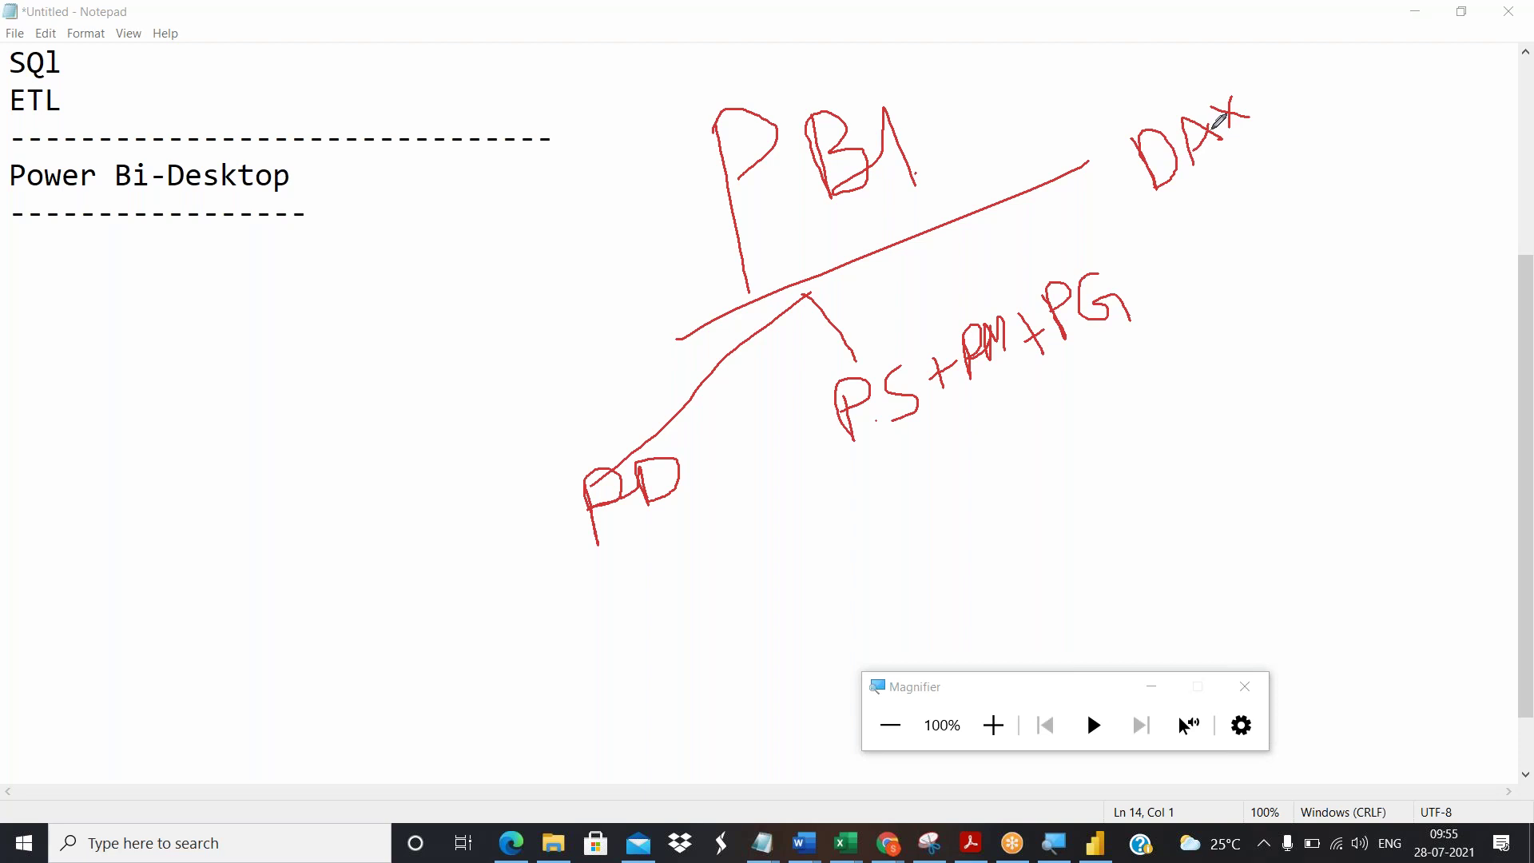
left_click_drag(671, 213, 556, 115)
Circle "PD" in red and draw four branches fanning out from beneath it.
mouse_move(686, 453)
left_mouse_down()
mouse_move(623, 406)
mouse_move(537, 514)
mouse_move(591, 561)
mouse_move(700, 518)
mouse_move(688, 430)
left_mouse_up()
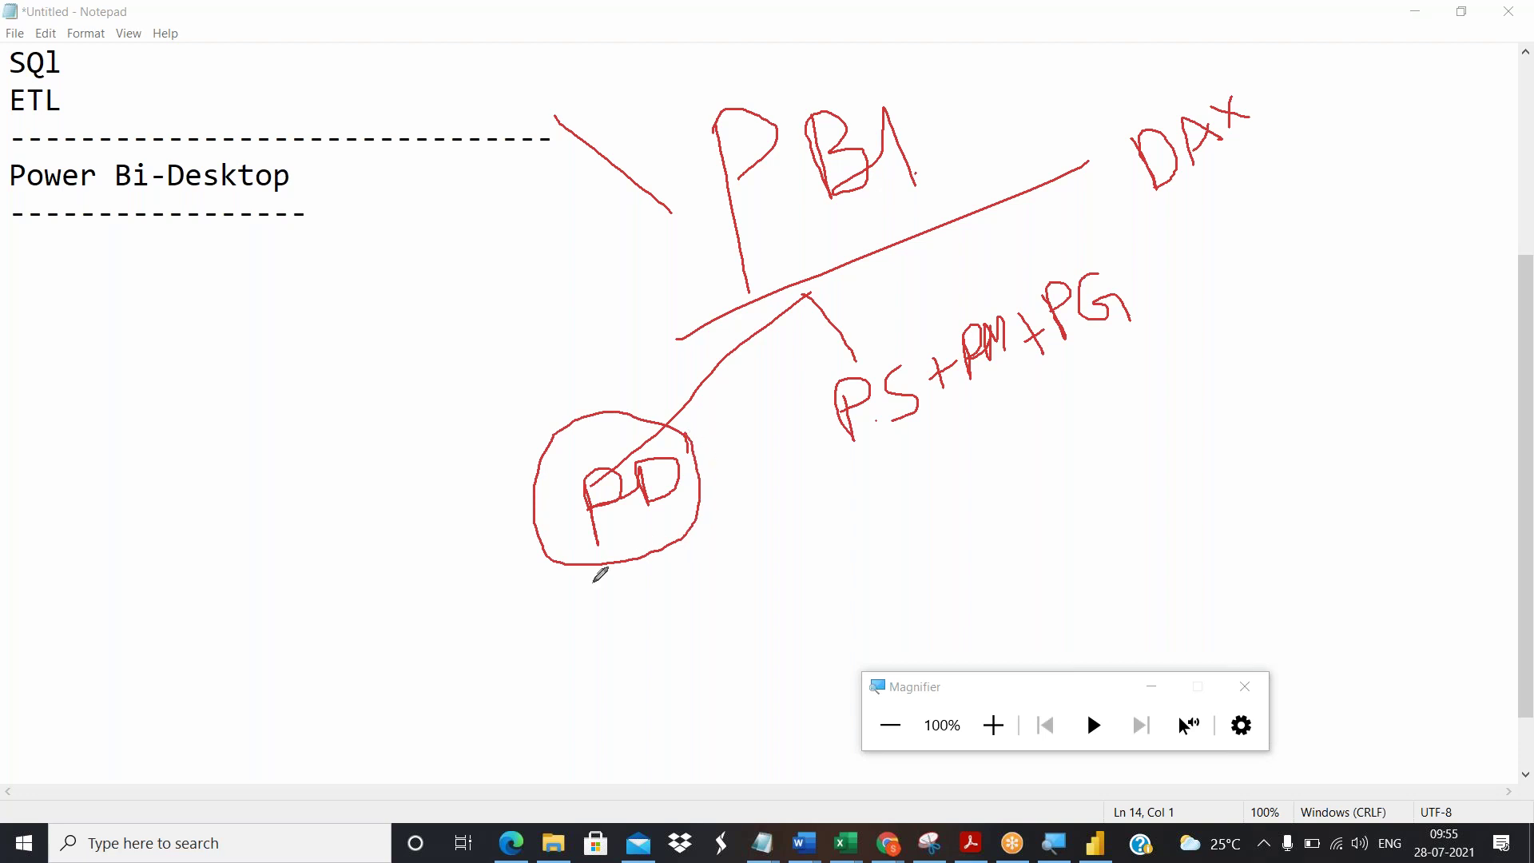
left_click_drag(625, 546, 508, 657)
left_click_drag(623, 546, 651, 617)
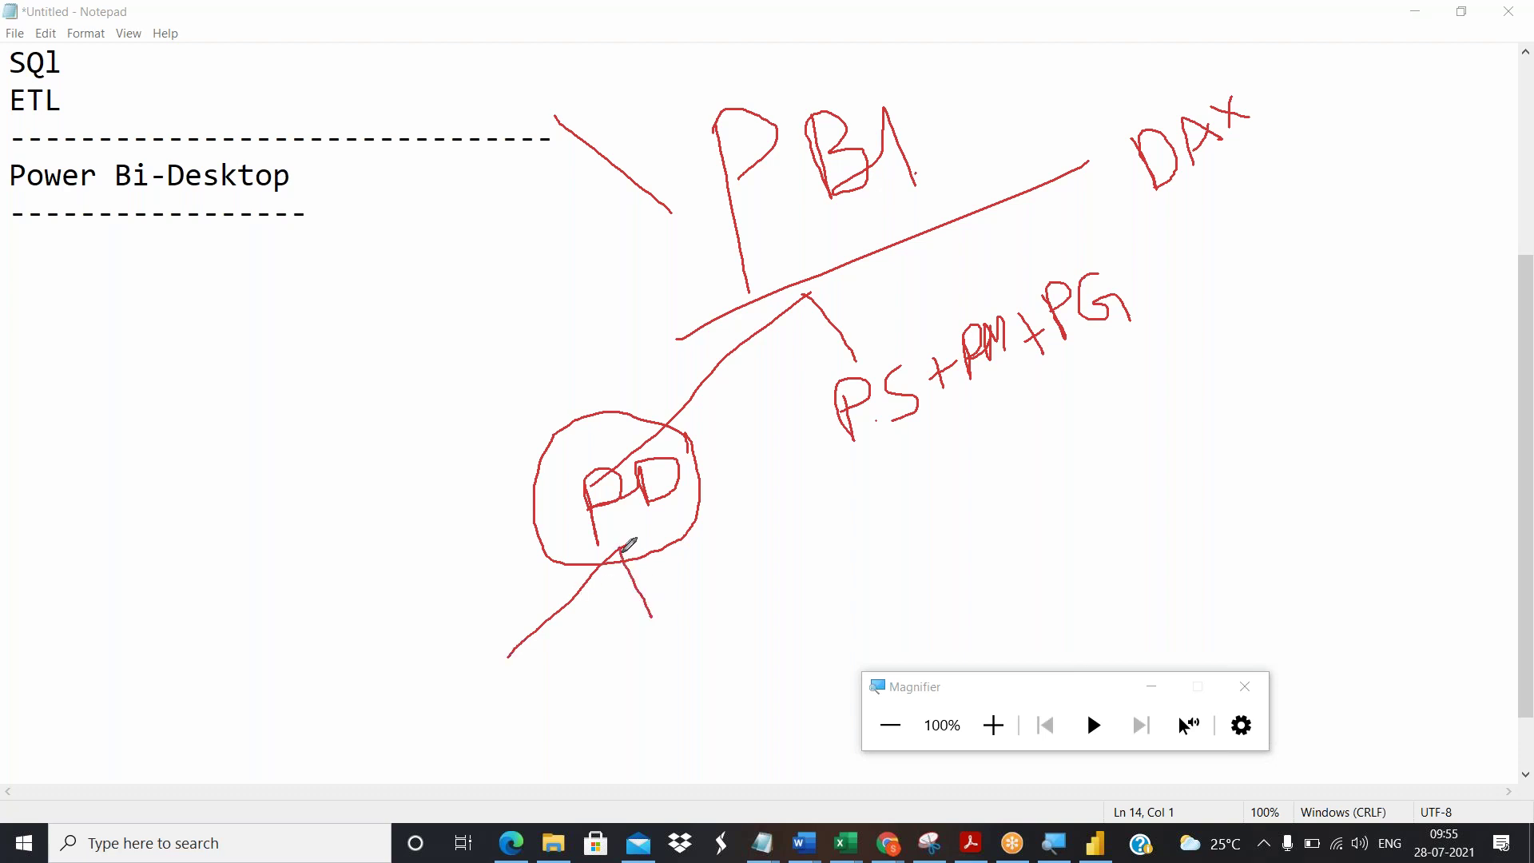
left_click_drag(623, 548, 725, 575)
left_click_drag(622, 548, 803, 510)
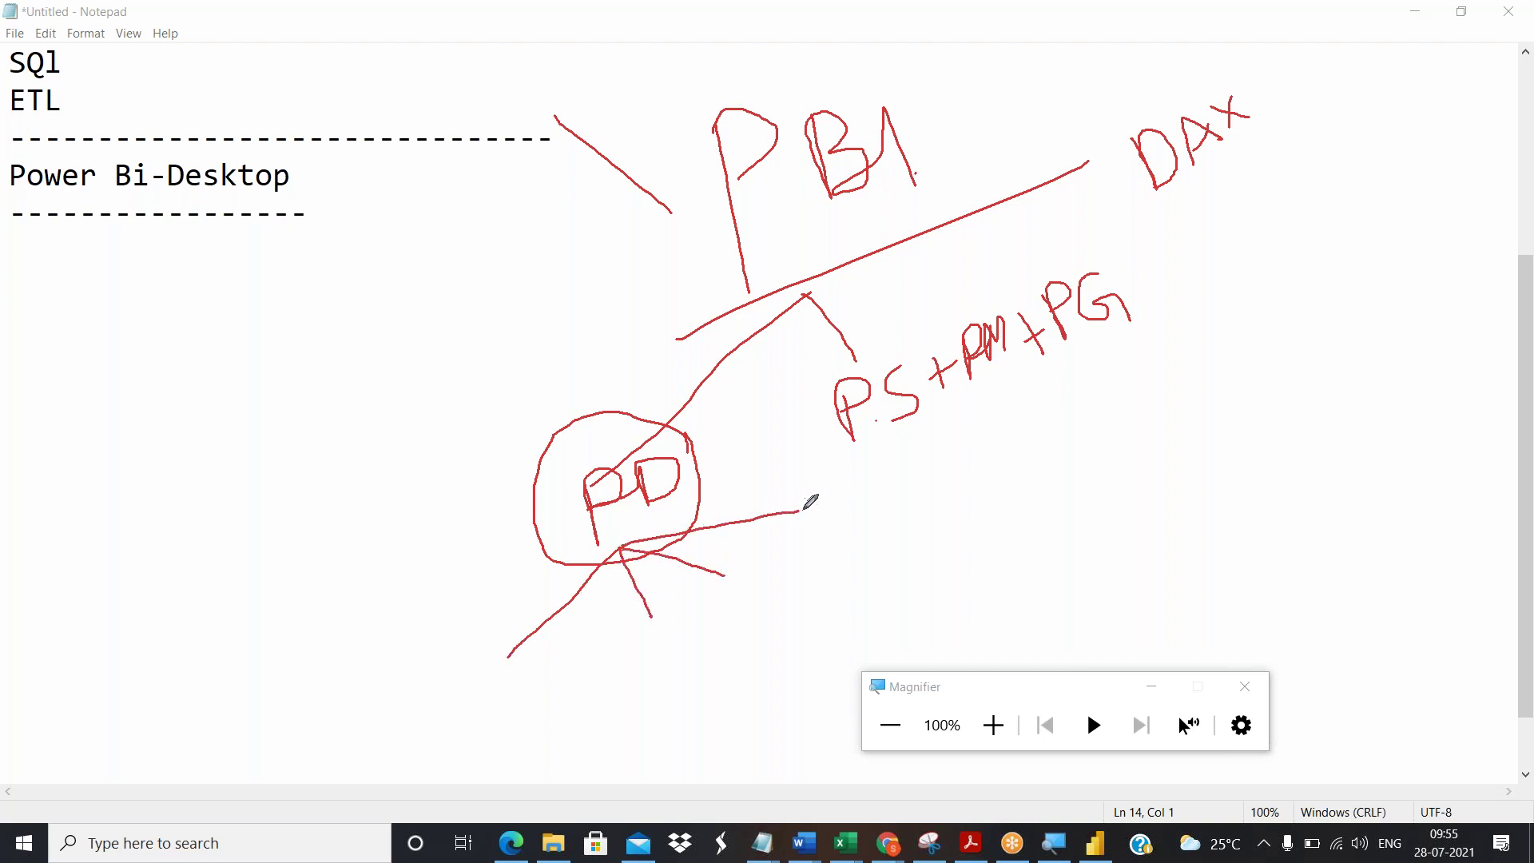
Handwrite "VI" at the end of the longest downward branch from "PD" and loop around it twice.
mouse_move(473, 697)
left_mouse_down()
mouse_move(505, 723)
mouse_move(518, 694)
mouse_move(520, 714)
left_mouse_up()
mouse_move(474, 748)
left_mouse_down()
mouse_move(457, 711)
mouse_move(497, 676)
mouse_move(562, 719)
mouse_move(468, 747)
left_mouse_up()
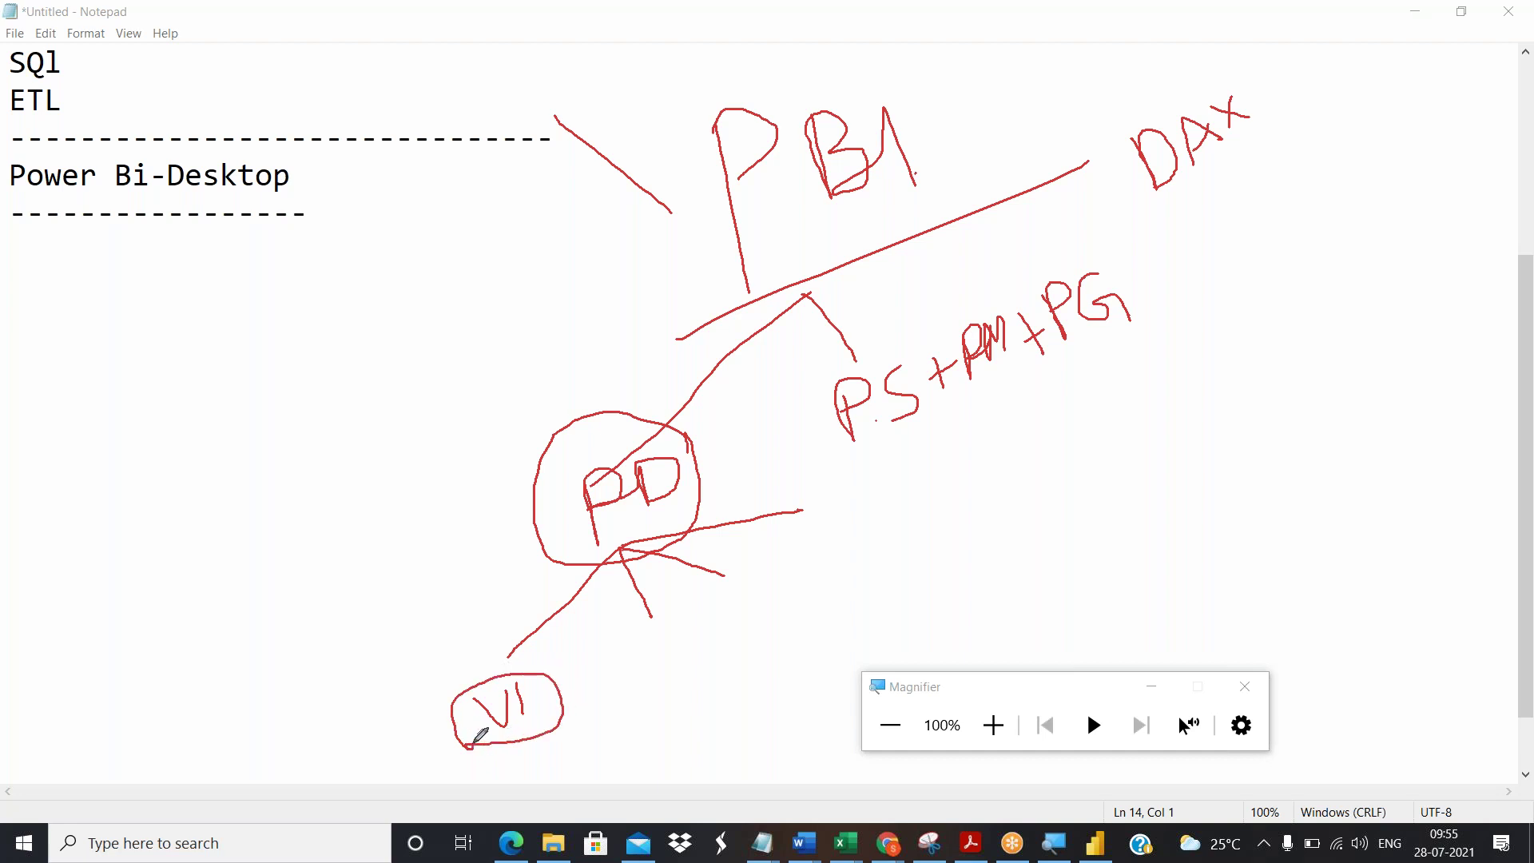
mouse_move(476, 741)
left_mouse_down()
mouse_move(435, 751)
mouse_move(592, 722)
mouse_move(574, 723)
left_mouse_up()
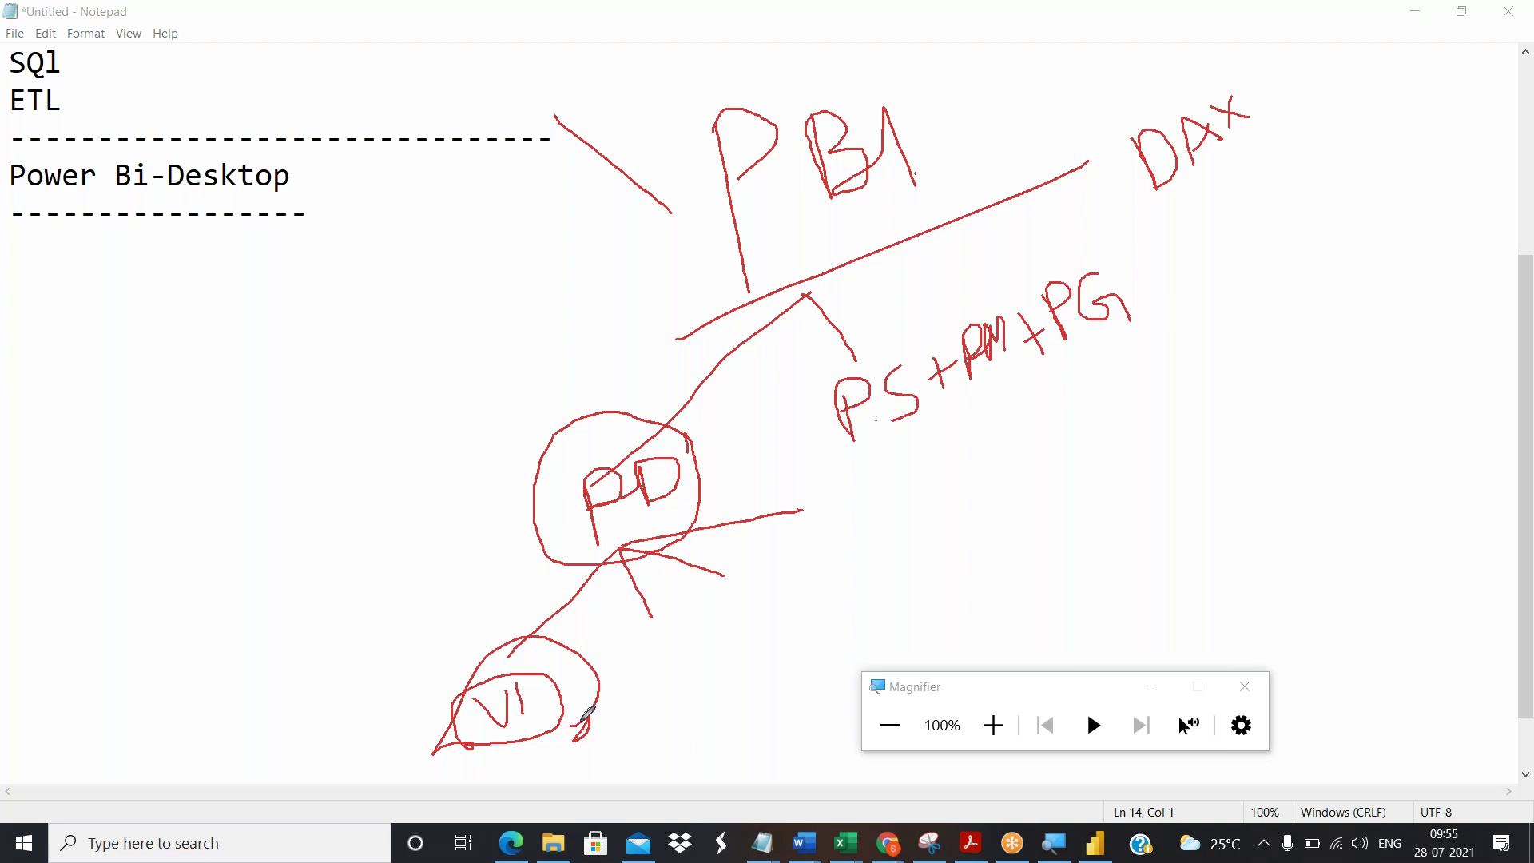
Label the remaining three "PD" branches "D.S", "PQ" and "UI".
mouse_move(658, 637)
left_mouse_down()
mouse_move(668, 685)
mouse_move(676, 643)
mouse_move(671, 685)
left_mouse_up()
left_click(696, 673)
left_click_drag(708, 632, 704, 679)
mouse_move(744, 591)
left_mouse_down()
mouse_move(761, 595)
mouse_move(770, 563)
mouse_move(783, 581)
left_mouse_up()
left_click_drag(776, 575, 809, 581)
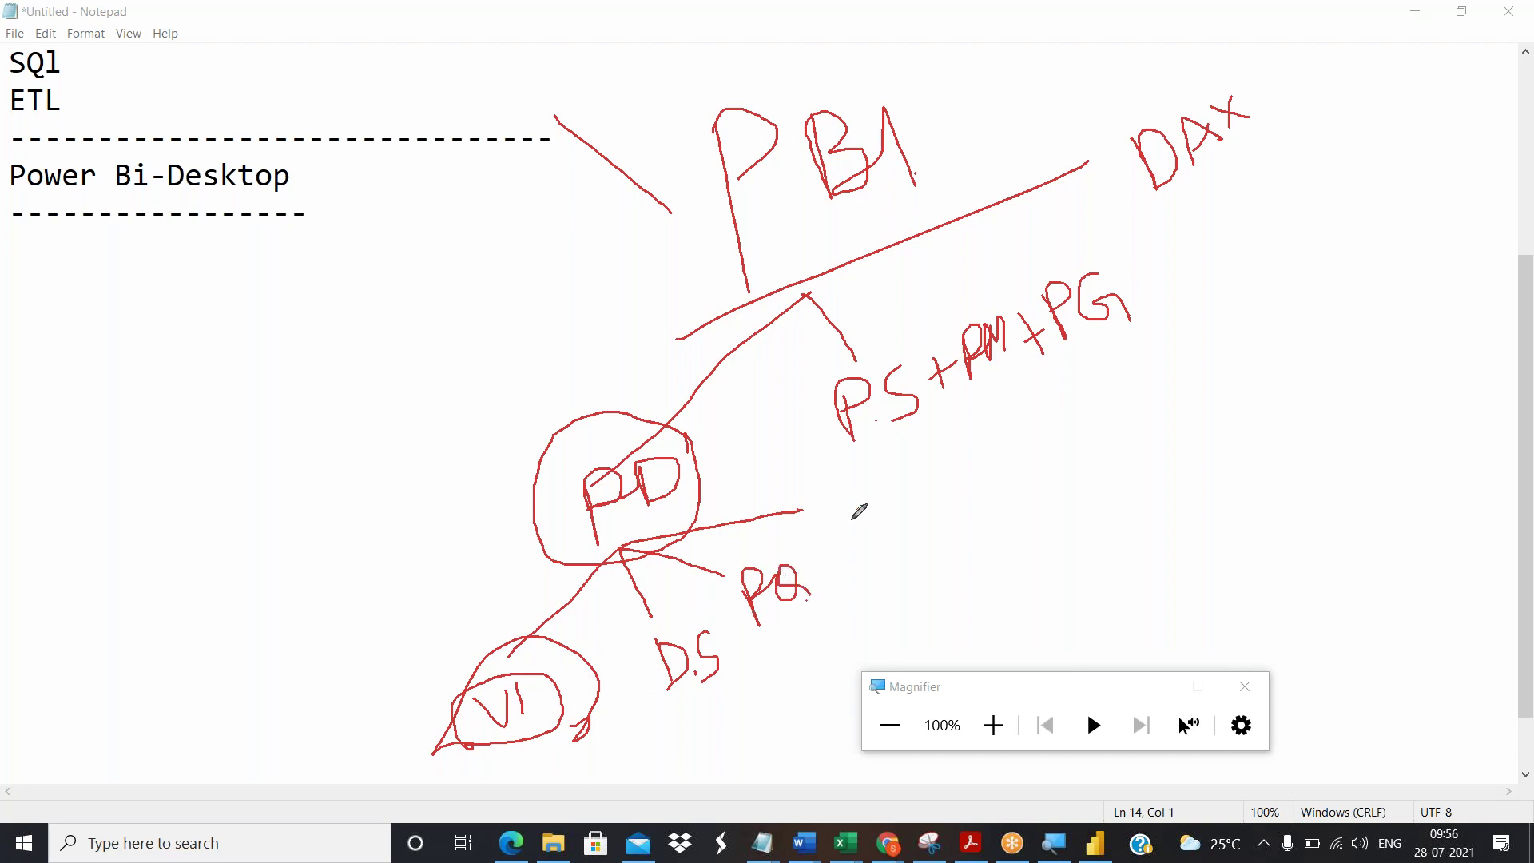
mouse_move(821, 515)
left_mouse_down()
mouse_move(823, 534)
mouse_move(847, 514)
mouse_move(865, 540)
left_mouse_up()
Underline "PM+PG" and "DAX", and number the components: VI 5, D.S 3, PQ 4, UI 6, P.S+PM+PG 6 and DAX 10.
left_click_drag(928, 445, 1078, 371)
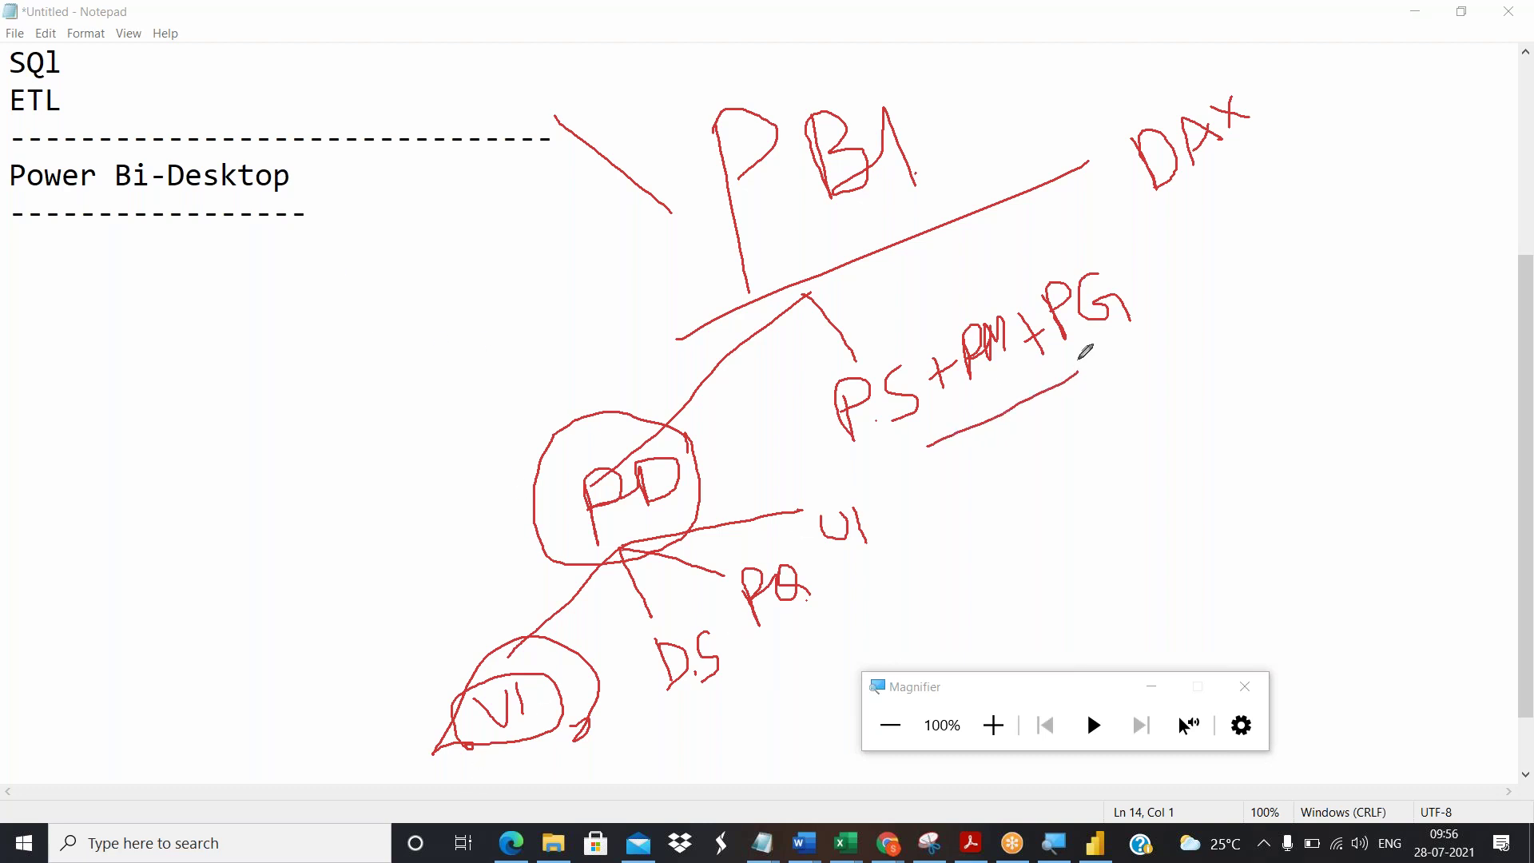
left_click_drag(1184, 203, 1245, 142)
left_click_drag(419, 564, 463, 679)
mouse_move(379, 518)
left_mouse_down()
mouse_move(397, 531)
mouse_move(388, 560)
mouse_move(410, 490)
left_mouse_up()
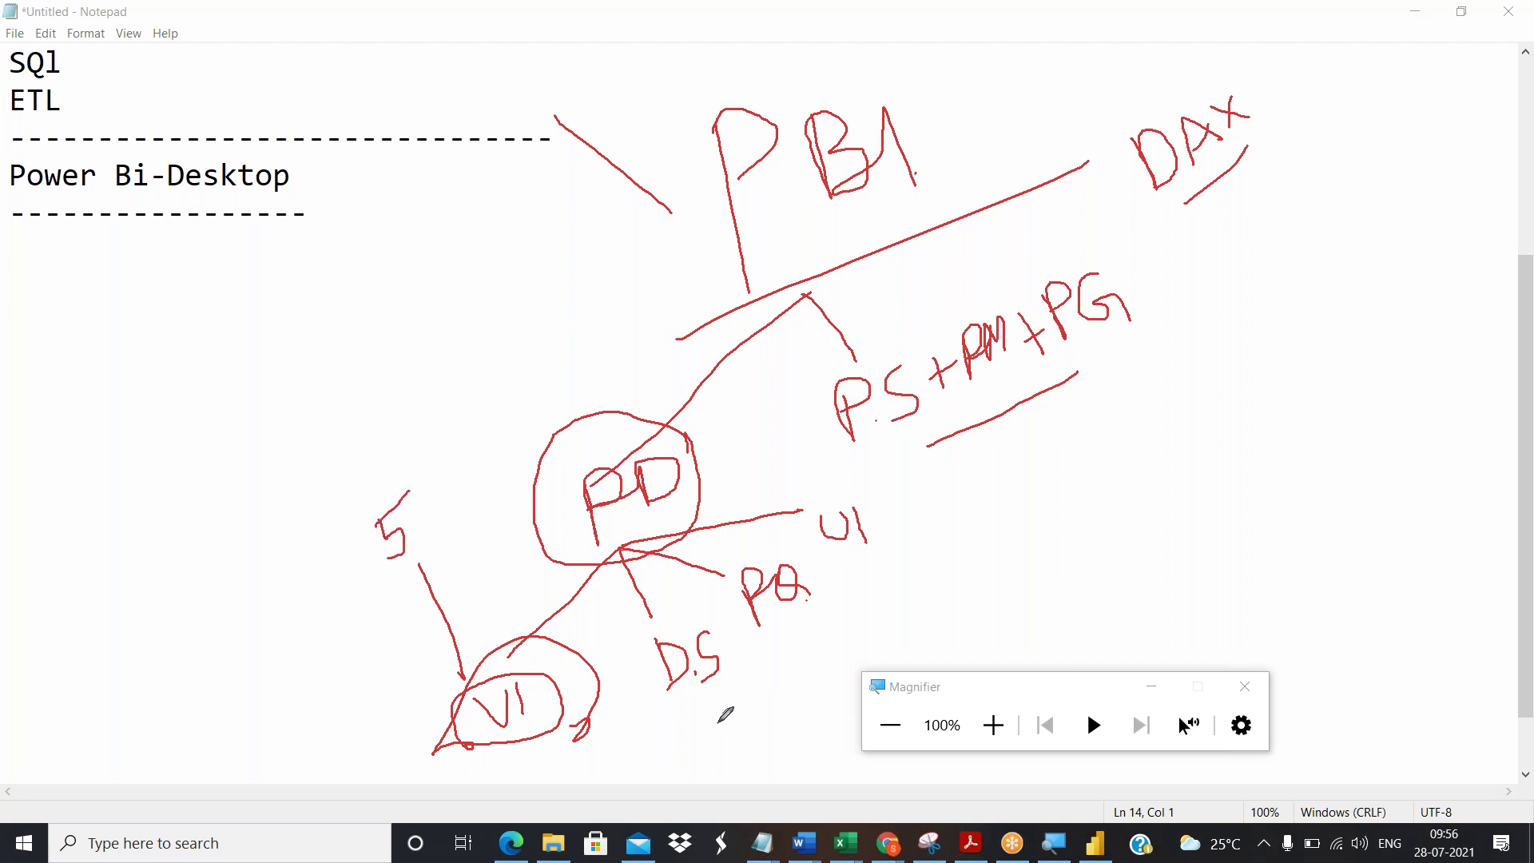
mouse_move(718, 706)
left_mouse_down()
mouse_move(740, 720)
mouse_move(739, 748)
left_mouse_up()
left_click_drag(796, 611, 845, 717)
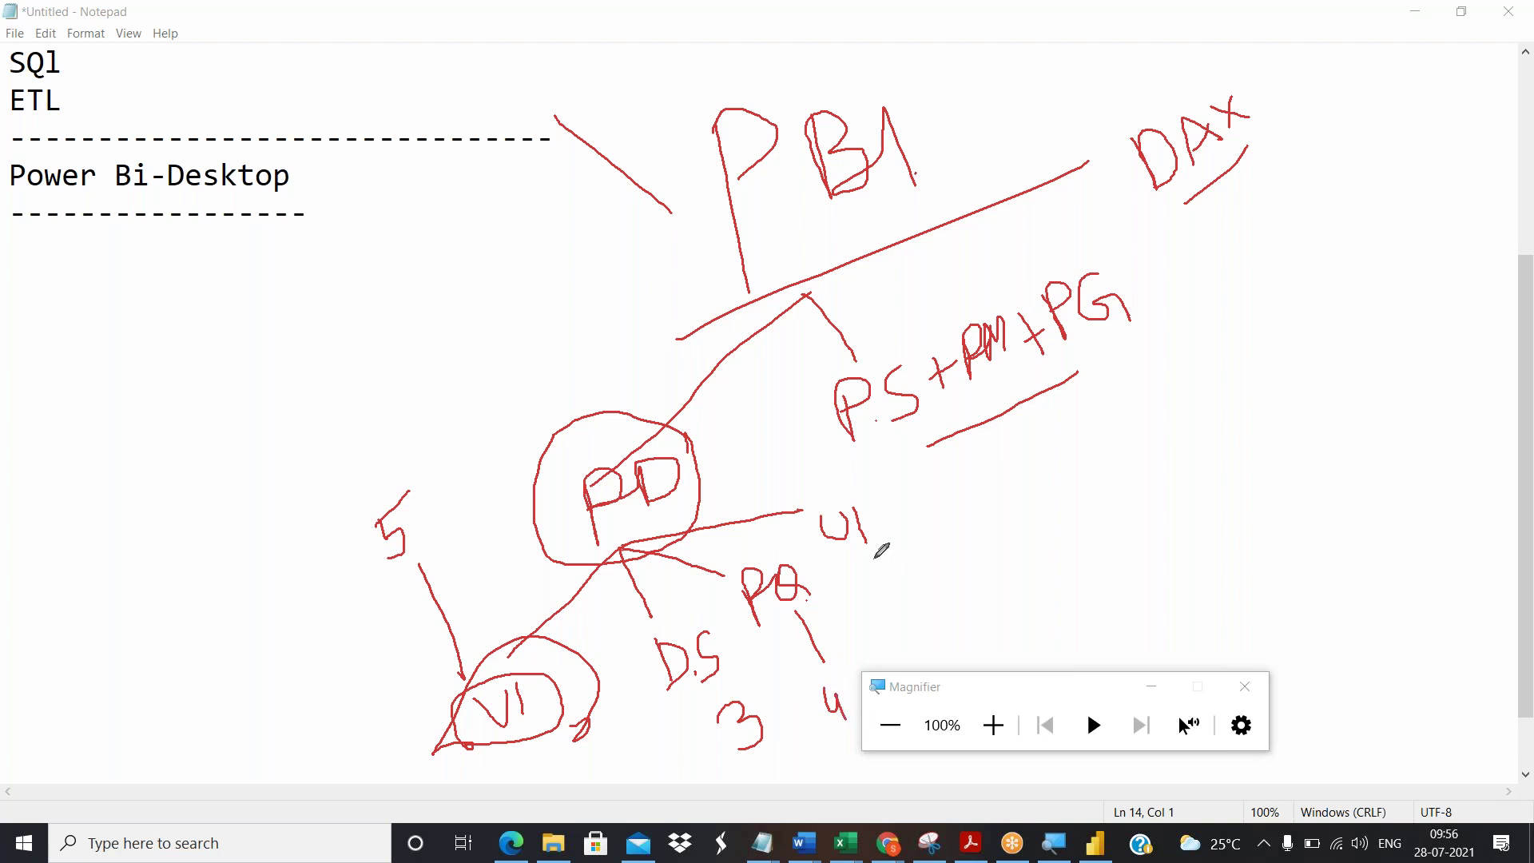
mouse_move(868, 559)
left_mouse_down()
mouse_move(922, 667)
mouse_move(913, 654)
left_mouse_up()
mouse_move(1056, 426)
left_mouse_down()
mouse_move(1070, 446)
mouse_move(1050, 445)
left_mouse_up()
mouse_move(1237, 202)
left_mouse_down()
mouse_move(1248, 231)
mouse_move(1270, 209)
left_mouse_up()
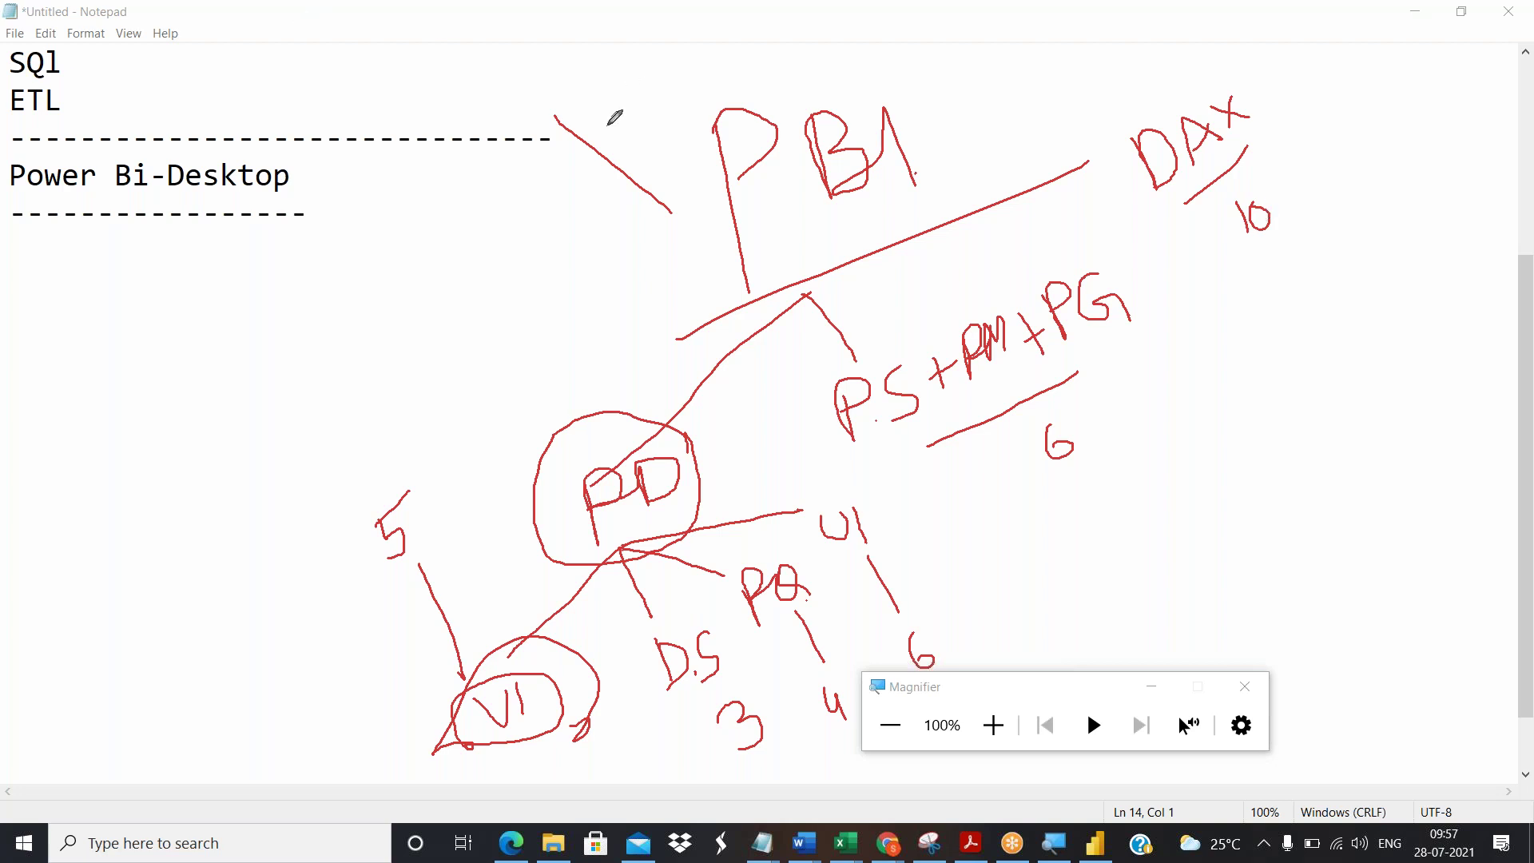
Write "18" above the circled "PD", and "SSAS" with an "8" linked beneath it at the diagonal stroke.
left_click_drag(506, 371, 529, 409)
mouse_move(546, 352)
left_mouse_down()
mouse_move(560, 382)
mouse_move(546, 352)
left_mouse_up()
left_click_drag(427, 115, 423, 162)
mouse_move(468, 106)
left_mouse_down()
mouse_move(445, 145)
mouse_move(496, 95)
mouse_move(504, 110)
mouse_move(523, 97)
mouse_move(475, 190)
mouse_move(484, 210)
left_mouse_up()
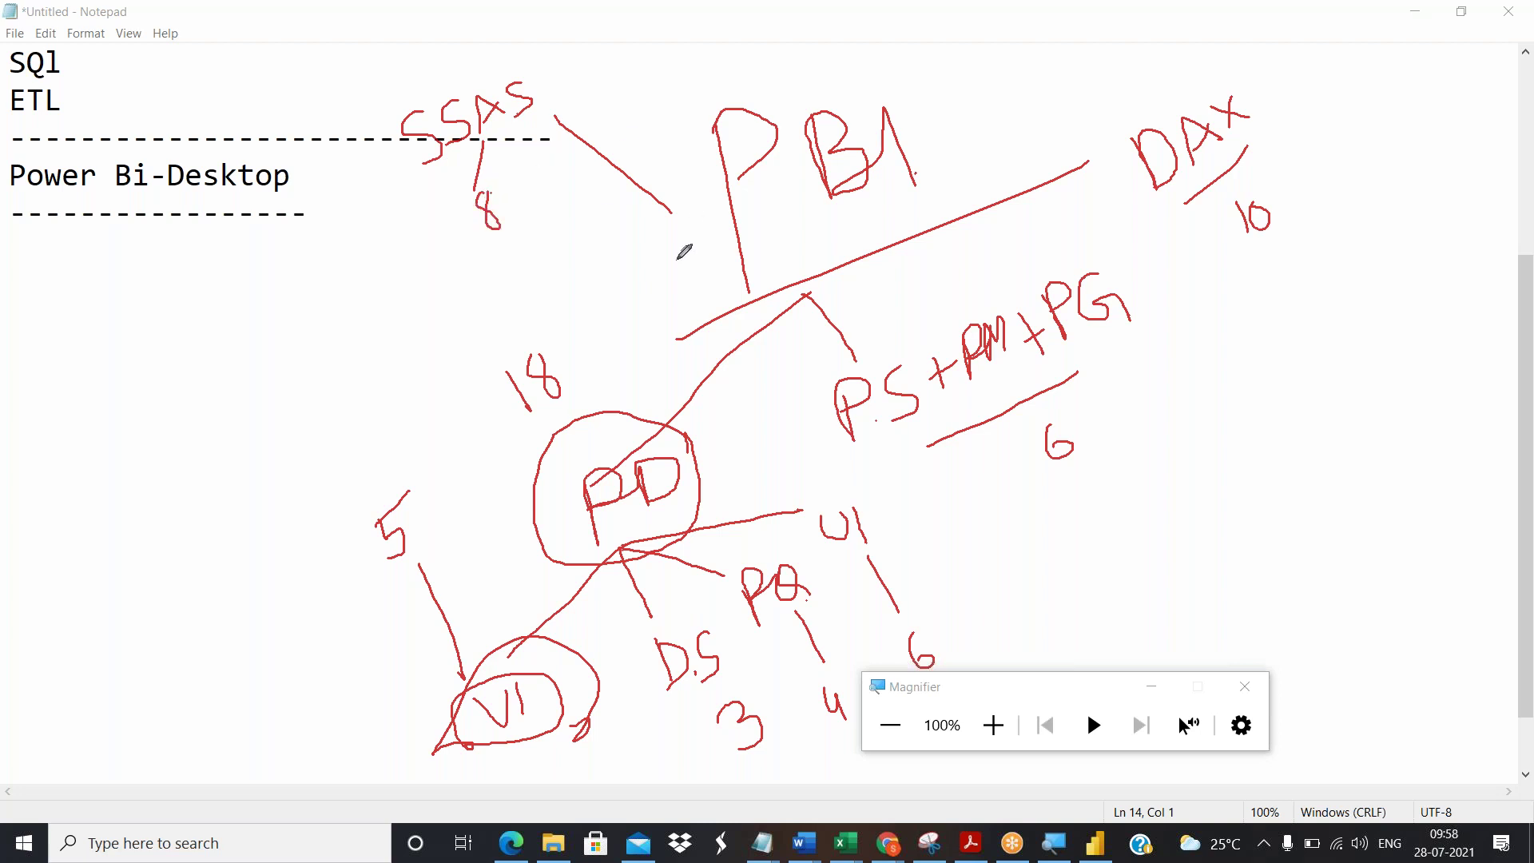
Draw three curved lines outward from the base of "PBI" and mark their far ends 8, 8 and 10.
mouse_move(715, 265)
left_mouse_down()
mouse_move(694, 249)
mouse_move(416, 285)
left_mouse_up()
mouse_move(720, 289)
left_mouse_down()
mouse_move(421, 324)
mouse_move(366, 348)
left_mouse_up()
mouse_move(704, 306)
left_mouse_down()
mouse_move(560, 255)
mouse_move(301, 225)
left_mouse_up()
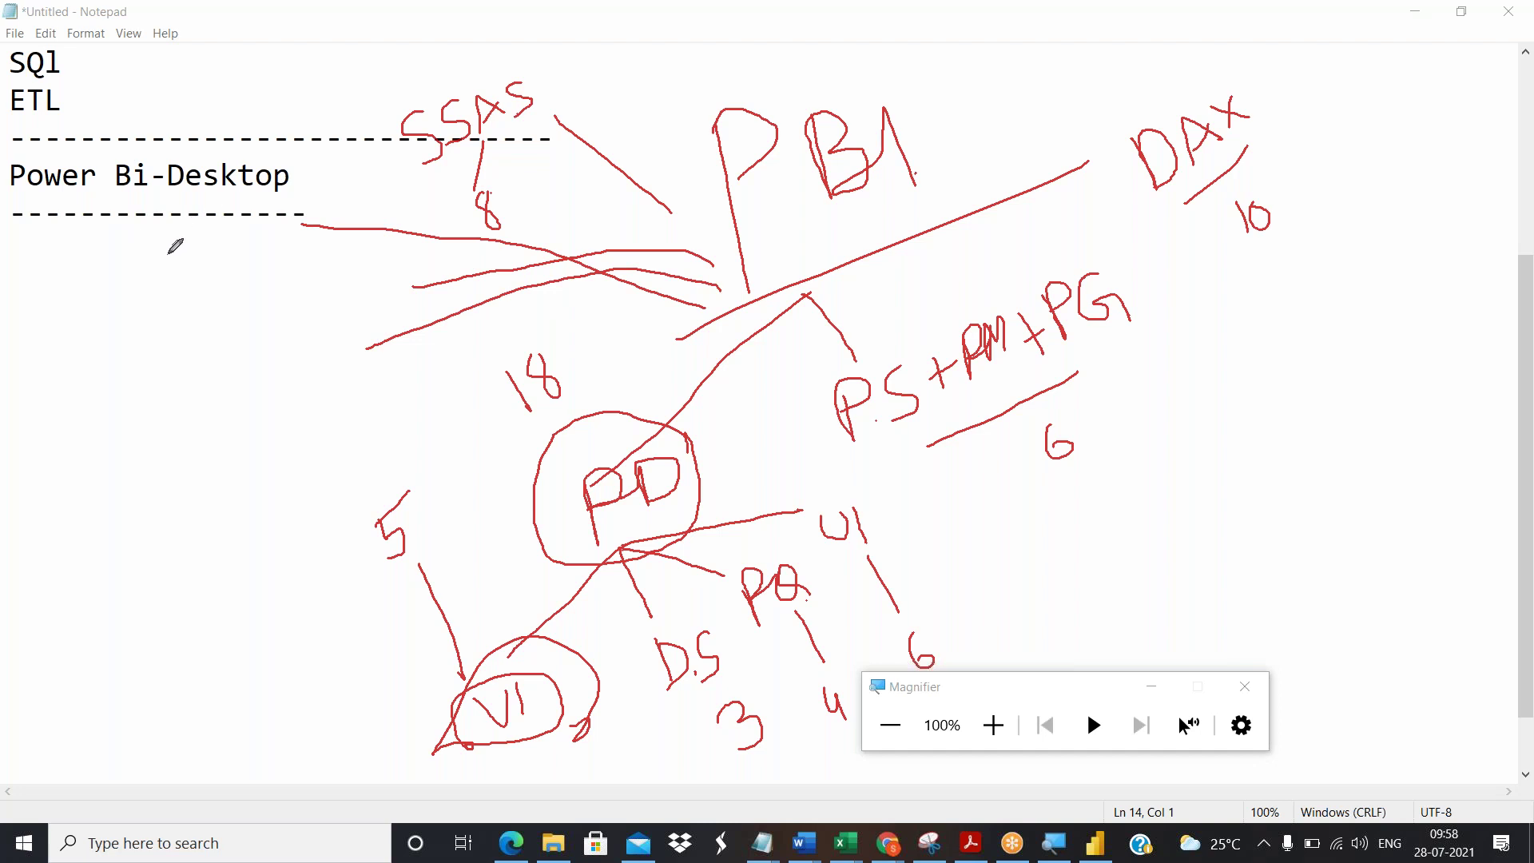
mouse_move(236, 198)
left_mouse_down()
mouse_move(240, 217)
mouse_move(238, 197)
left_mouse_up()
left_click_drag(342, 273, 346, 276)
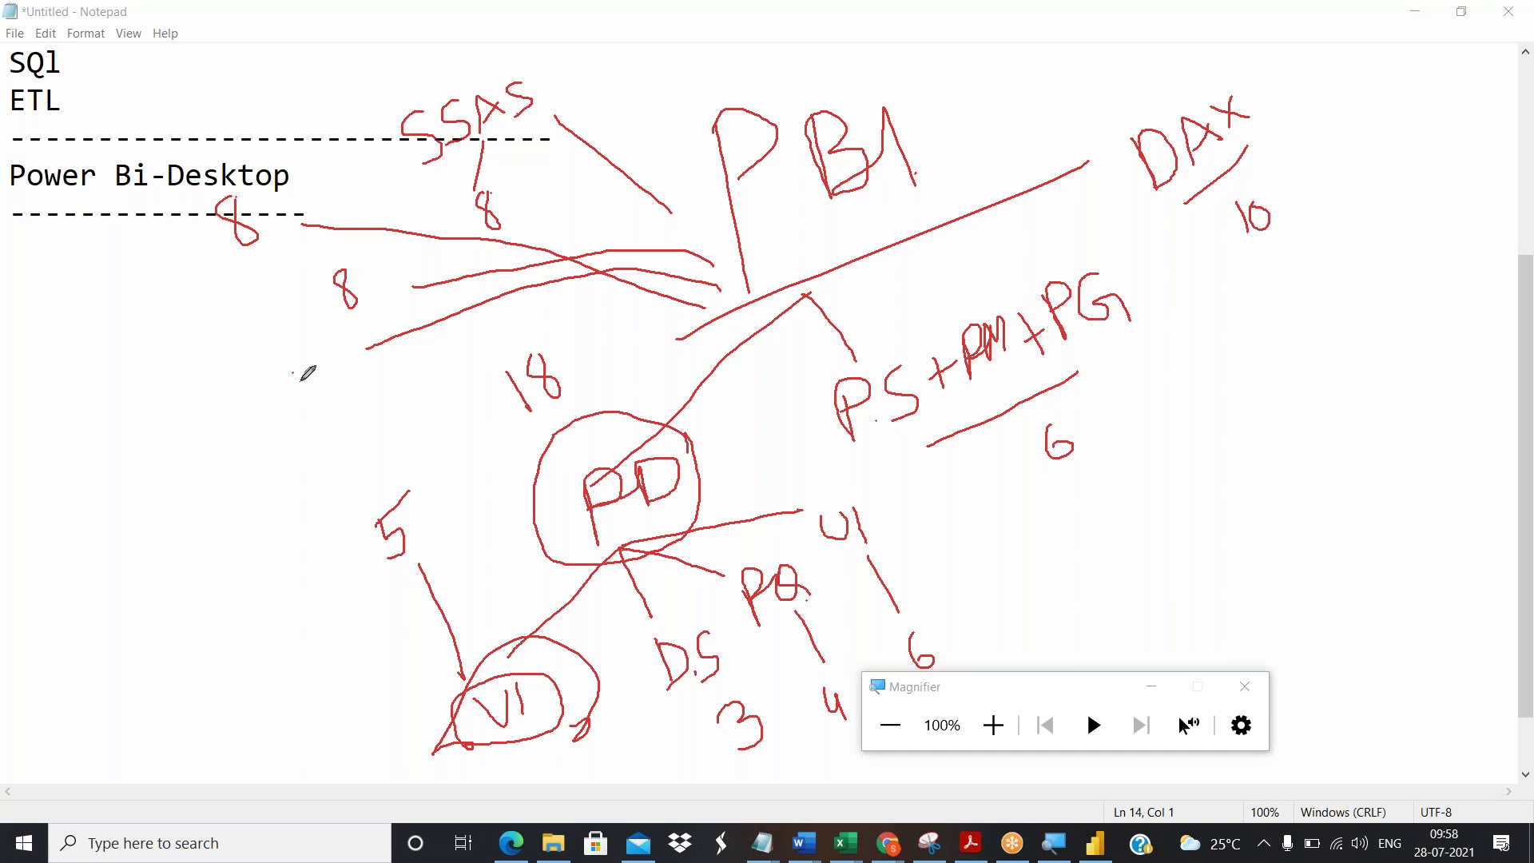
mouse_move(294, 372)
left_mouse_down()
mouse_move(309, 408)
mouse_move(327, 361)
left_mouse_up()
Link "SSAS" and its 8 to the new numbers, loop around the whole group up to "SQl", and write "34" above it.
left_click_drag(438, 153, 361, 268)
left_click_drag(466, 243, 400, 336)
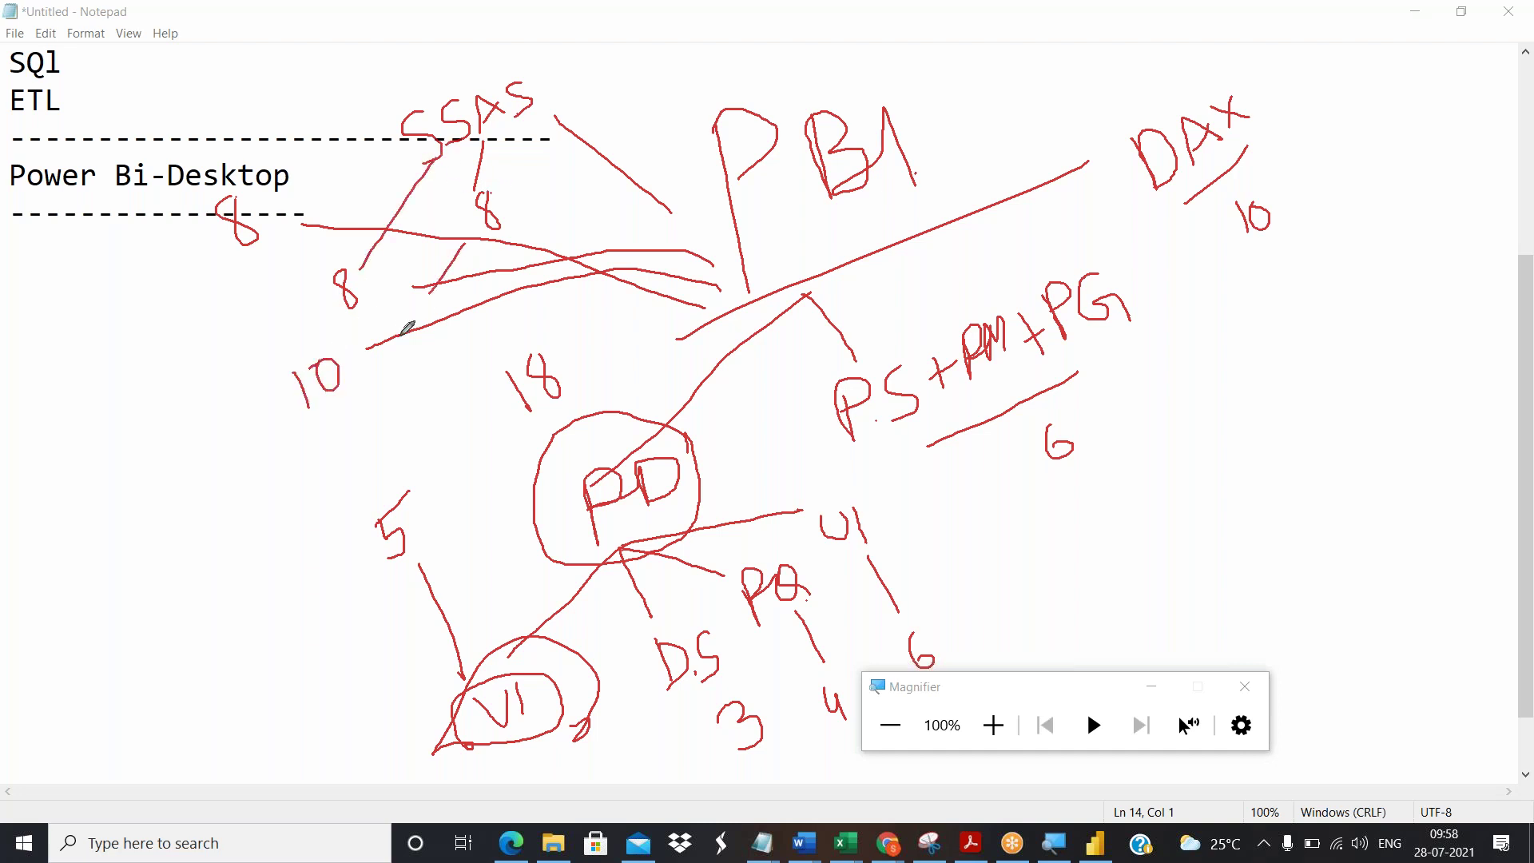
mouse_move(177, 223)
left_mouse_down()
mouse_move(273, 419)
mouse_move(484, 330)
mouse_move(526, 232)
mouse_move(395, 96)
mouse_move(192, 180)
mouse_move(178, 231)
mouse_move(166, 58)
mouse_move(152, 84)
left_mouse_up()
mouse_move(238, 48)
left_mouse_down()
mouse_move(252, 87)
mouse_move(286, 57)
mouse_move(292, 75)
left_mouse_up()
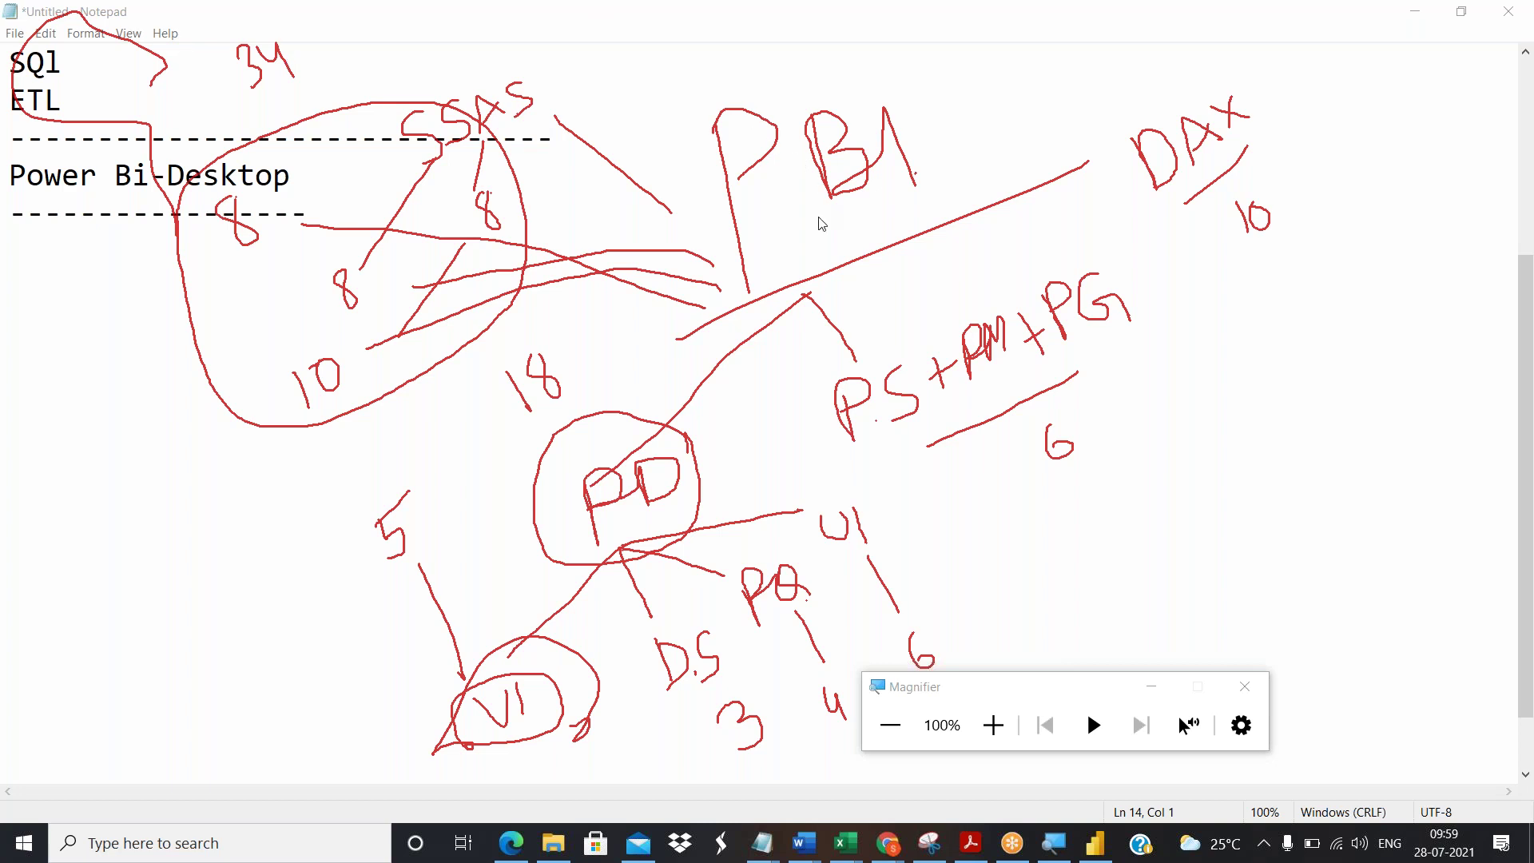
Erase all the red ink from the screen and exit drawing mode, returning to the Notepad notes.
key("e")
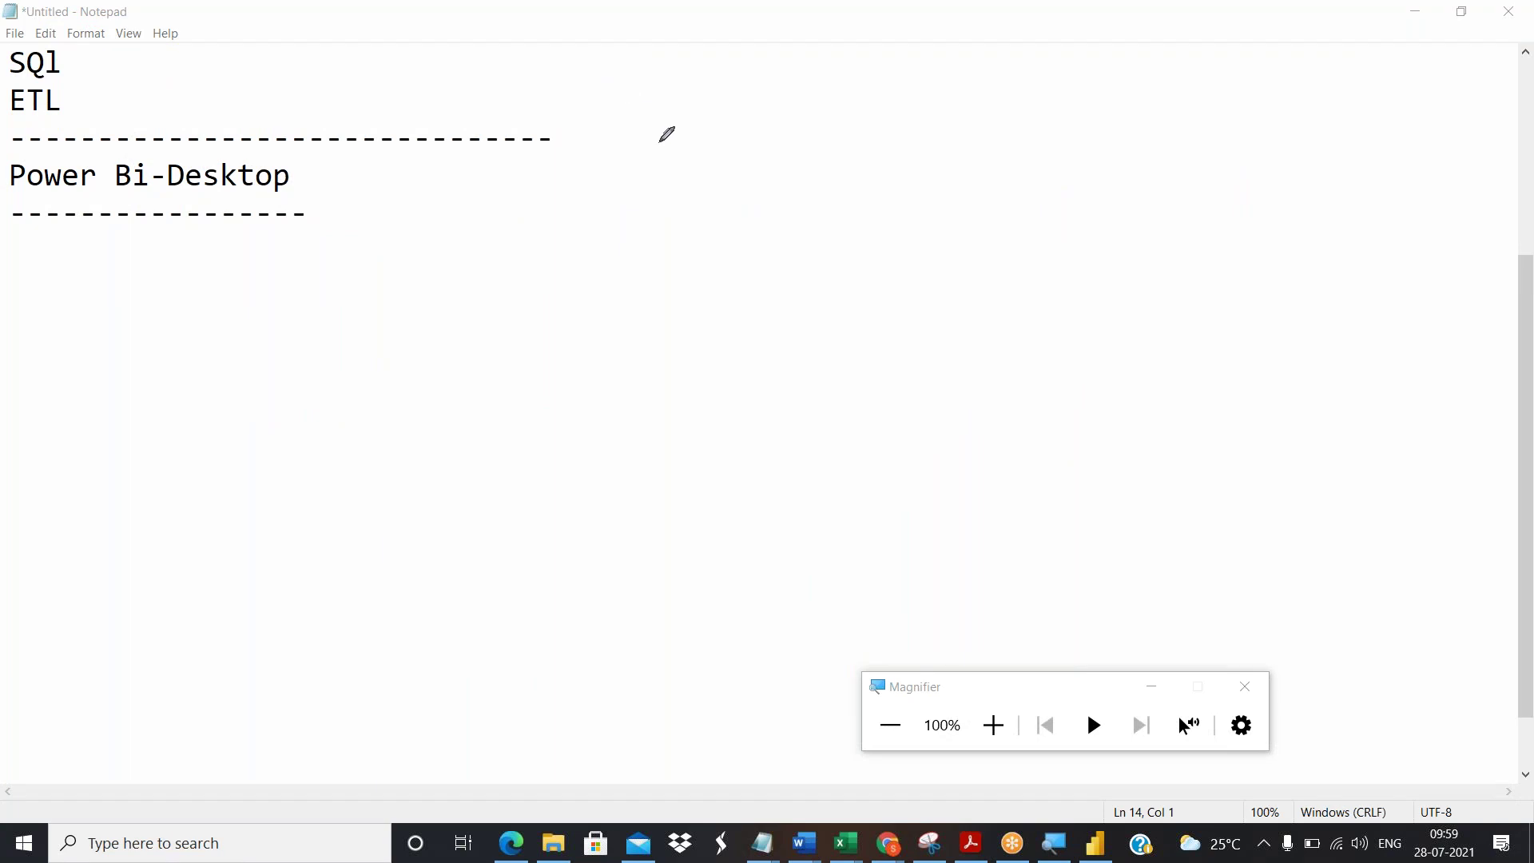
key("Escape")
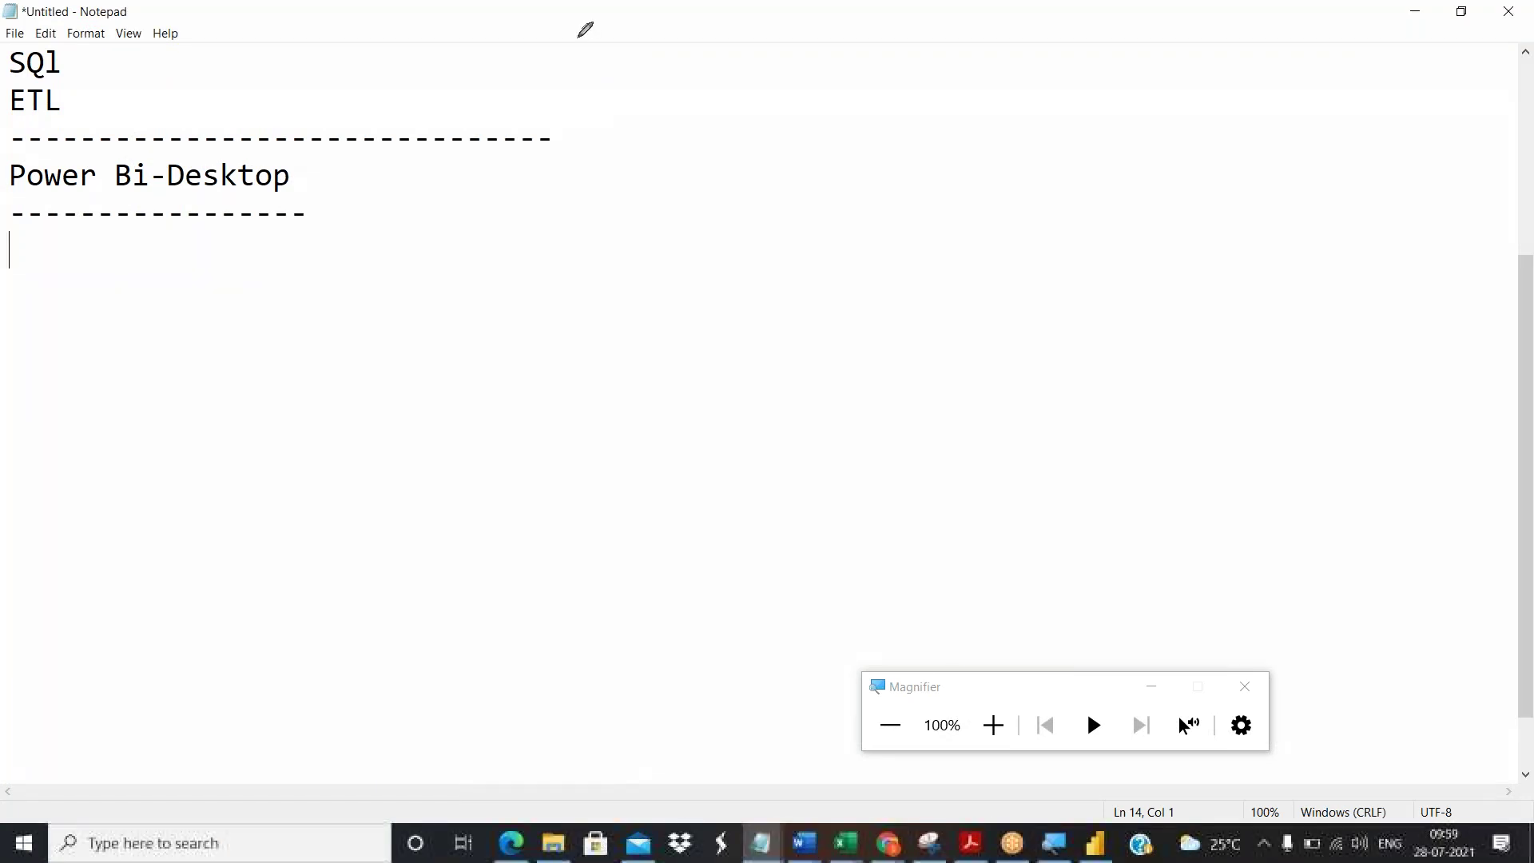